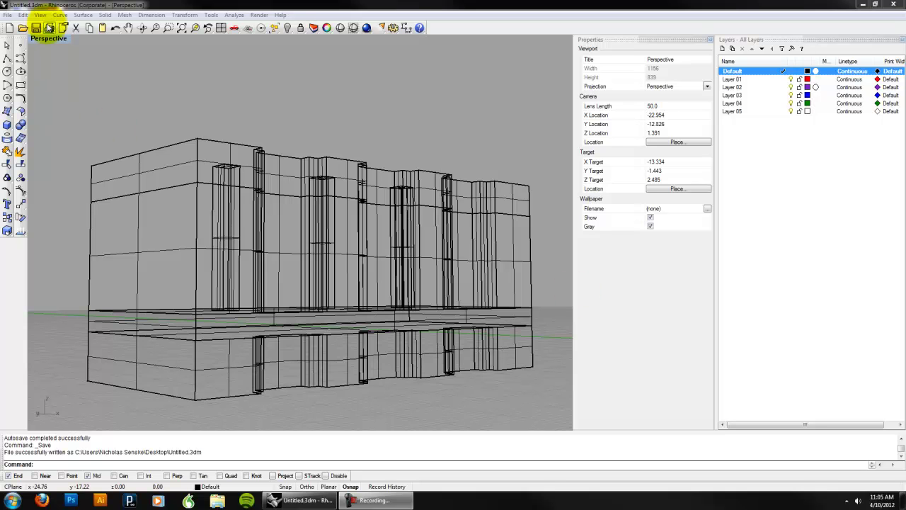
Set the perspective viewport's display mode to Shaded.
left_click(48, 38)
left_click(56, 73)
mouse_move(285, 190)
right_mouse_down()
mouse_move(192, 253)
mouse_move(251, 284)
right_mouse_up()
right_click_drag(394, 292, 397, 225)
scroll(408, 237, "down", 5)
right_click_drag(442, 247, 305, 122)
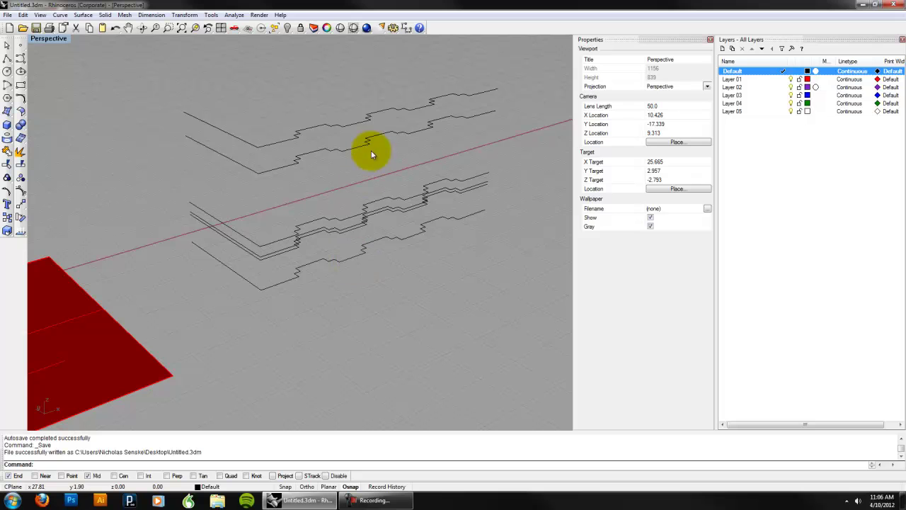
Extrude the stepped facade profile curve on the red surface up to the height of the topmost reference curve.
right_click_drag(259, 263, 302, 296, "shift")
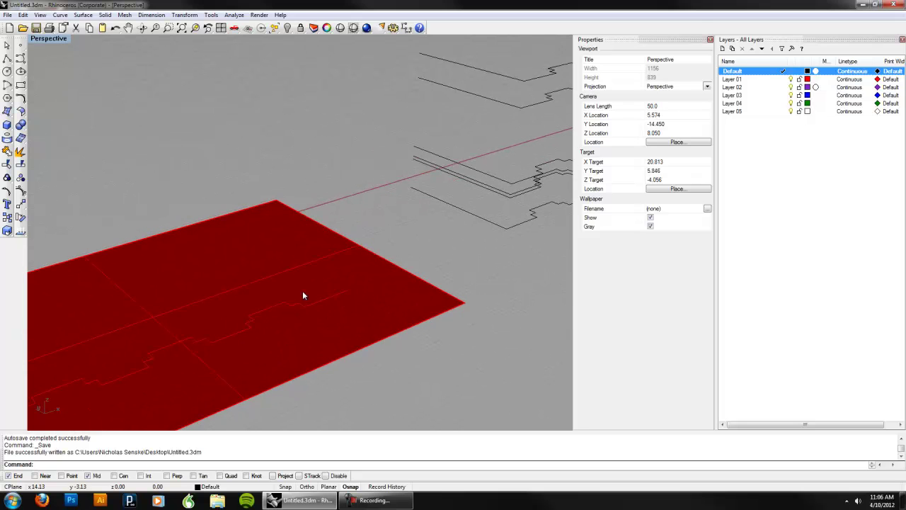
left_click(312, 300)
left_click(313, 301)
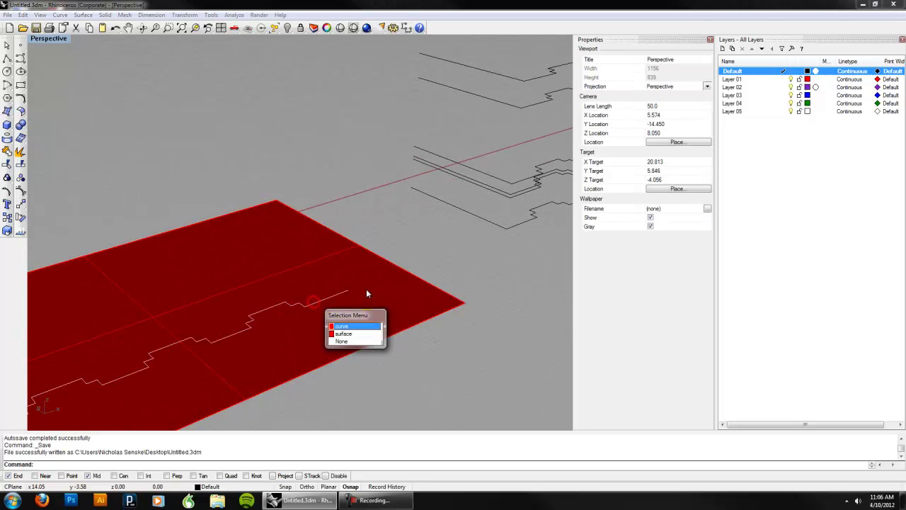
left_click(357, 326)
right_click_drag(377, 318, 404, 310)
type("Ex")
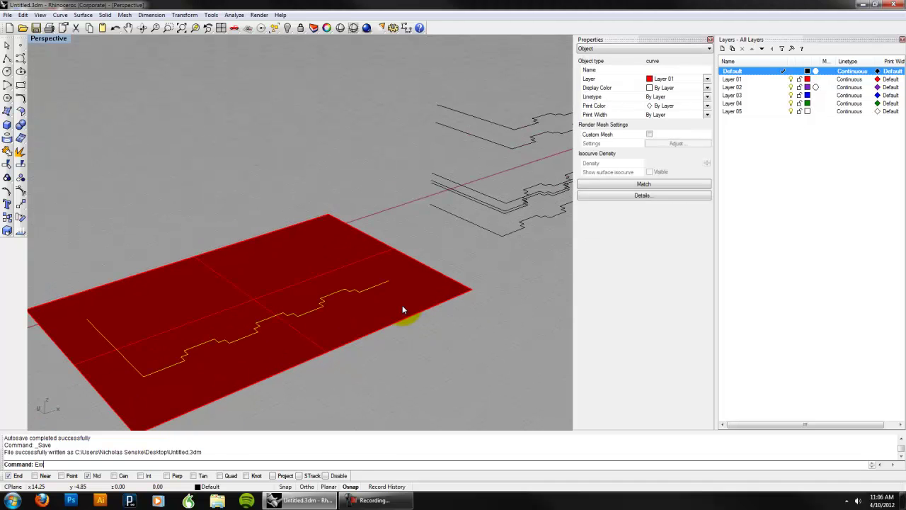
type("trudecrv")
key("Return")
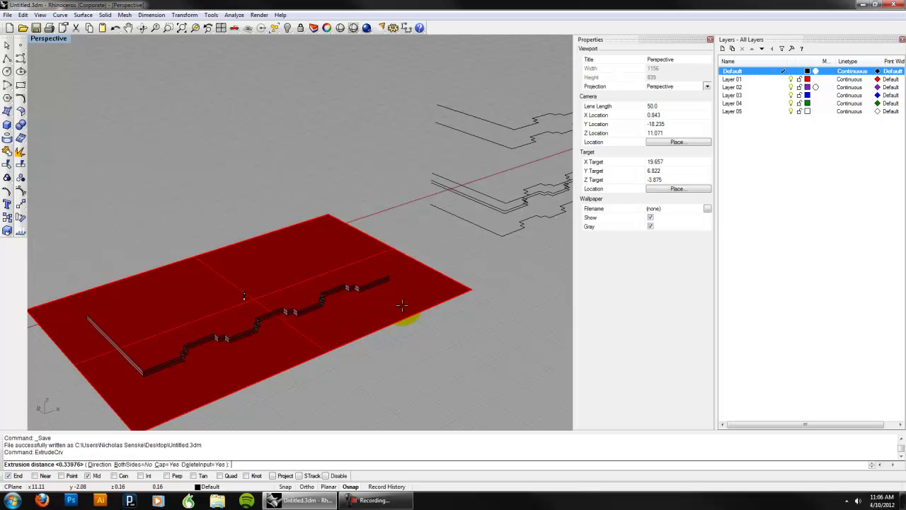
left_click(441, 105)
In the front view, copy the red base surface straight up to three levels: two closely spaced low ones and one near the wall's top.
right_click_drag(410, 196, 395, 244)
left_click(393, 263)
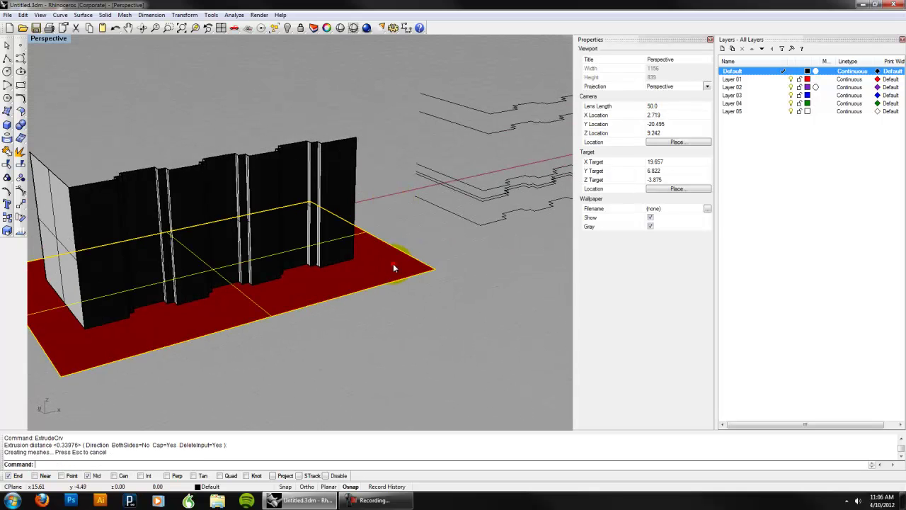
type("front")
key("Return")
type("copy")
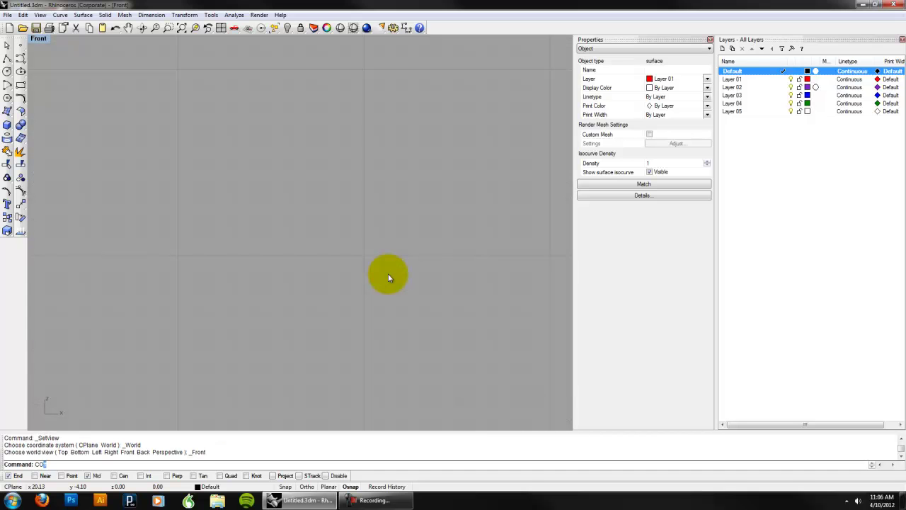
key("Return")
scroll(427, 371, "down", 5)
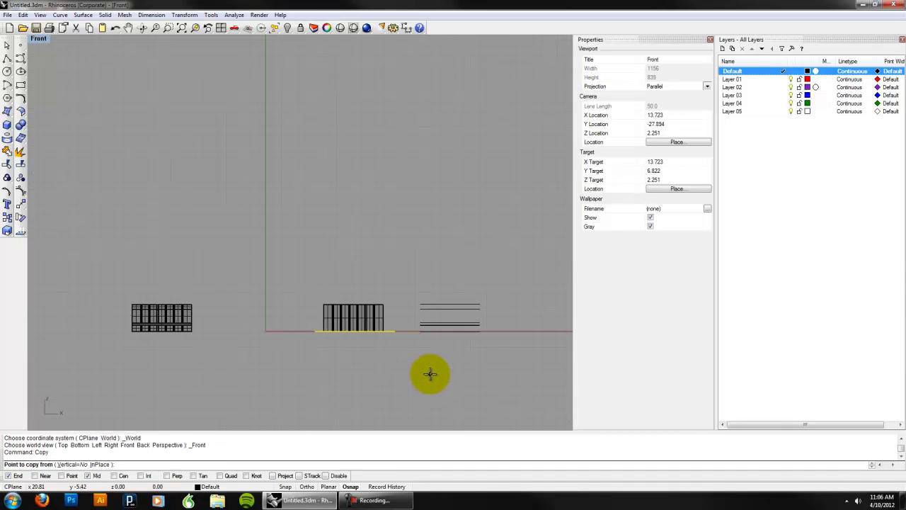
scroll(364, 314, "up", 5)
scroll(448, 347, "up", 4)
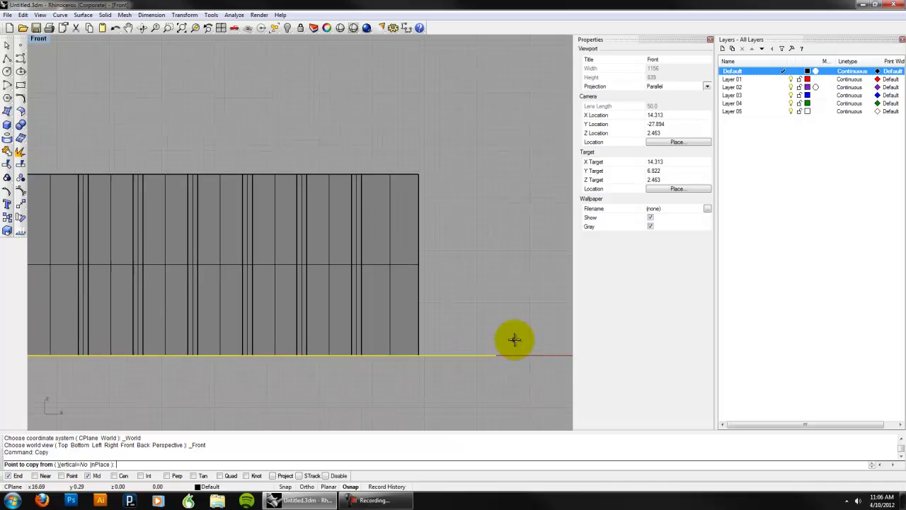
scroll(515, 340, "down", 3)
left_click(504, 328)
left_click(506, 293)
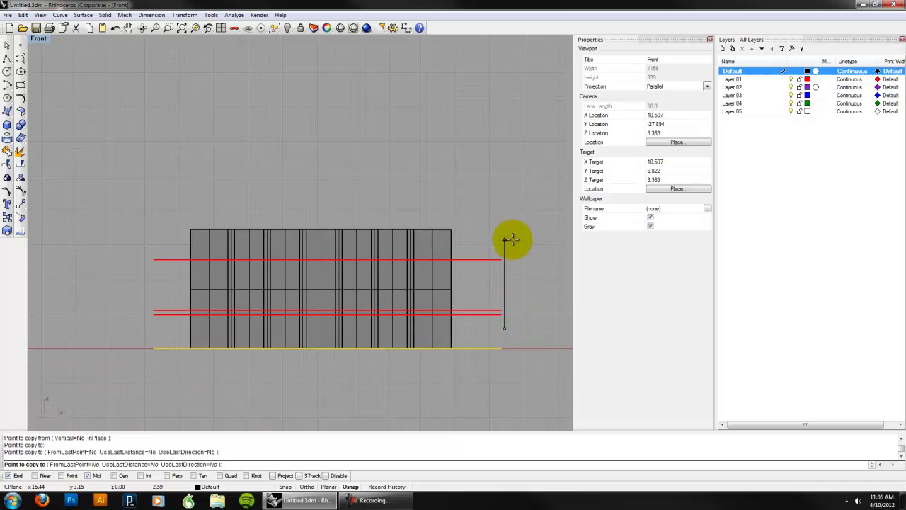
left_click(514, 225)
right_click(517, 279)
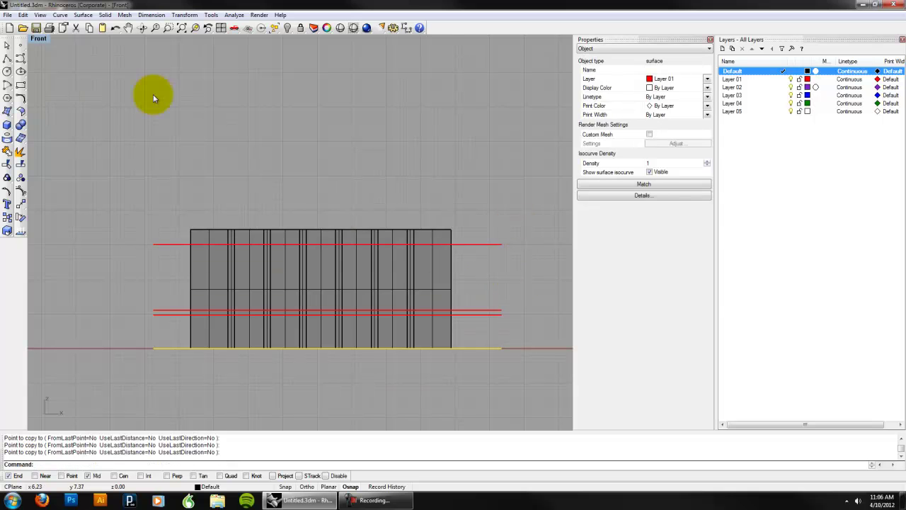
In the perspective view, split the extruded wall using the three raised red surfaces as cutting objects.
left_click(38, 39)
mouse_move(53, 153)
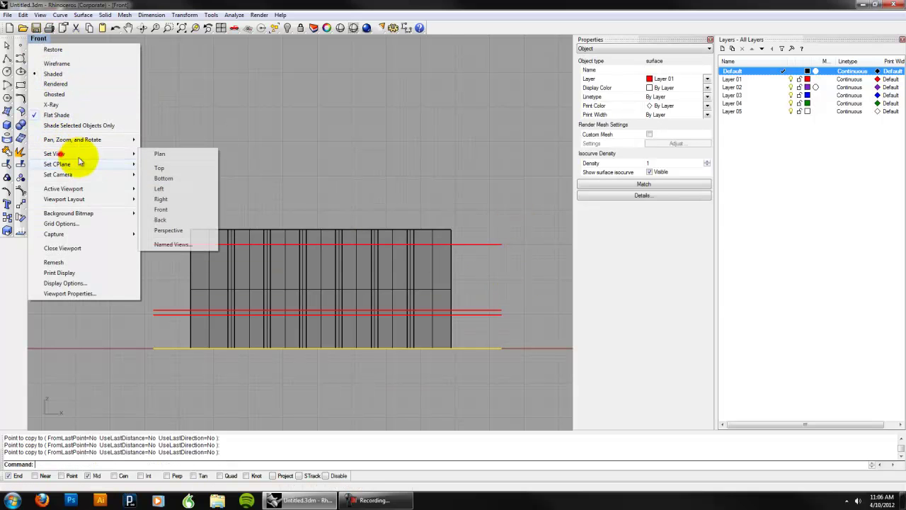
left_click(187, 227)
right_click_drag(258, 245, 284, 185)
left_click(285, 193)
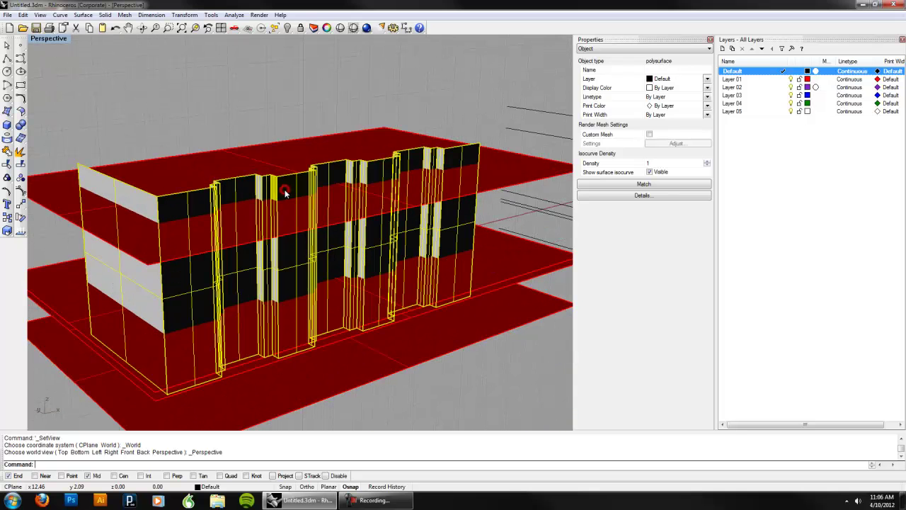
type("Splotit")
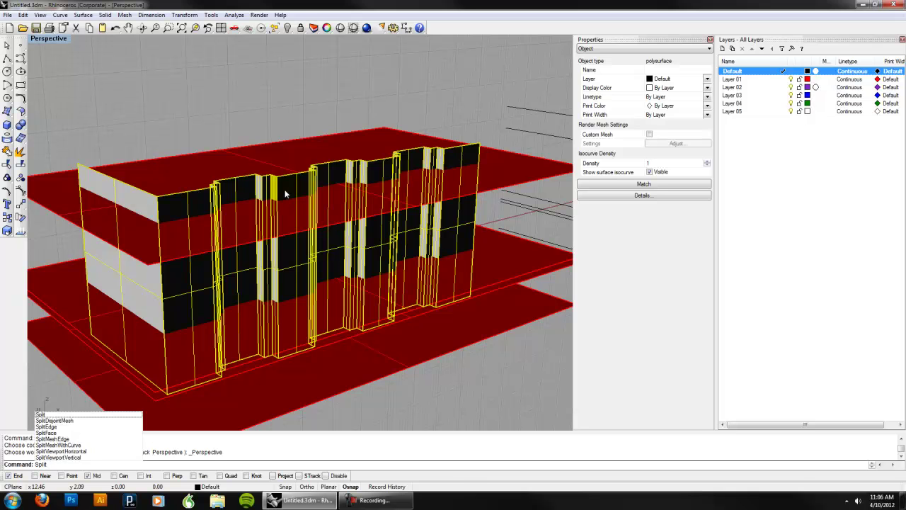
key("Return")
right_click_drag(239, 198, 111, 209)
left_click(112, 206)
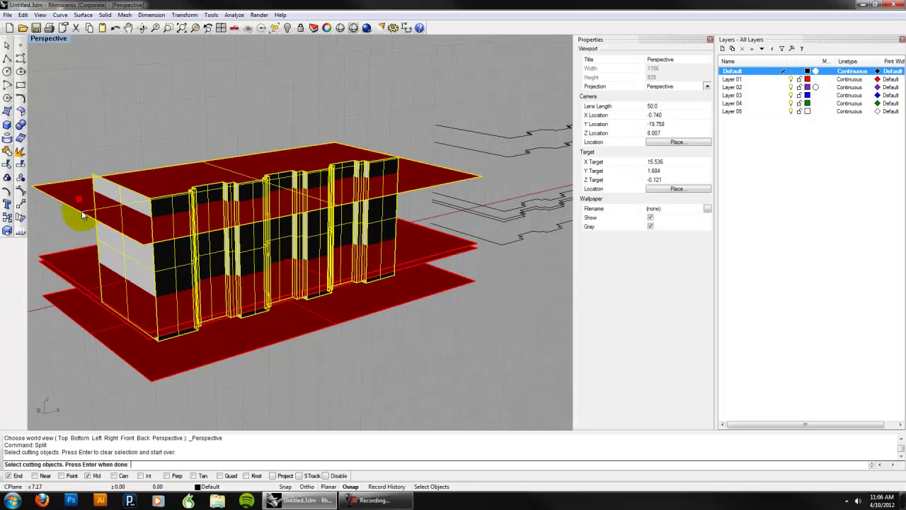
left_click(65, 267)
left_click(58, 309)
key("Return")
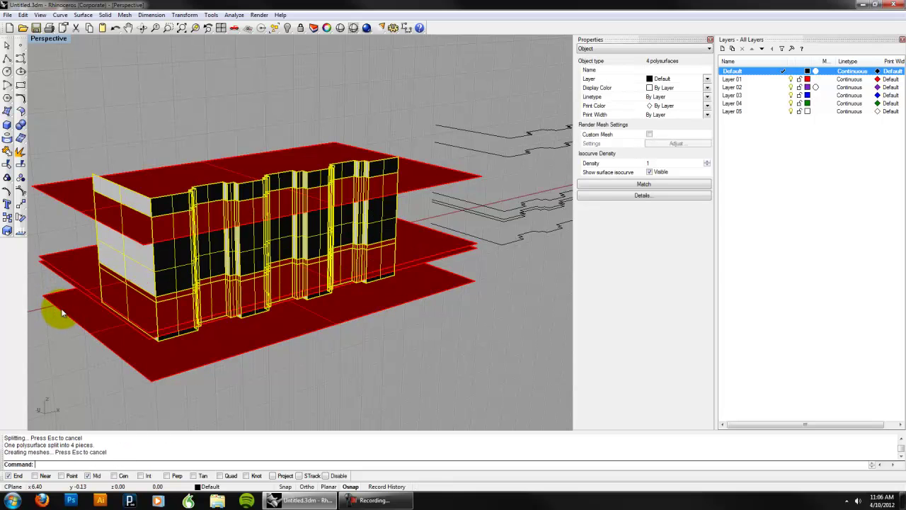
Delete all the red surfaces around the split wall, keeping the wall pieces.
key("Delete")
key("ctrl+z")
left_click(66, 189)
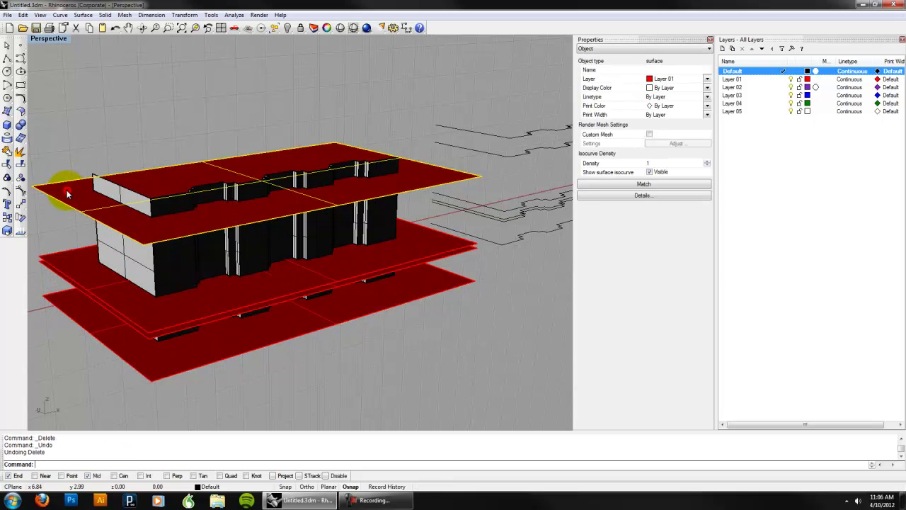
key("Delete")
left_click(65, 270)
key("Delete")
left_click(75, 305)
key("Delete")
Explode the tall middle band of the split wall into individual surfaces.
mouse_move(75, 304)
right_mouse_down()
mouse_move(200, 333)
mouse_move(115, 314)
mouse_move(350, 229)
mouse_move(372, 267)
mouse_move(364, 277)
mouse_move(301, 211)
right_mouse_up()
key("ctrl+alt+w")
left_click(296, 252)
key("Escape")
left_click(300, 211)
type("Explo")
key("Return")
Try to delete the three recessed panels from the wall's exploded middle band.
left_click(436, 248)
left_click(319, 213)
left_click(259, 201, "shift")
left_click(190, 201, "shift")
right_click_drag(190, 201, 262, 224)
key("Delete")
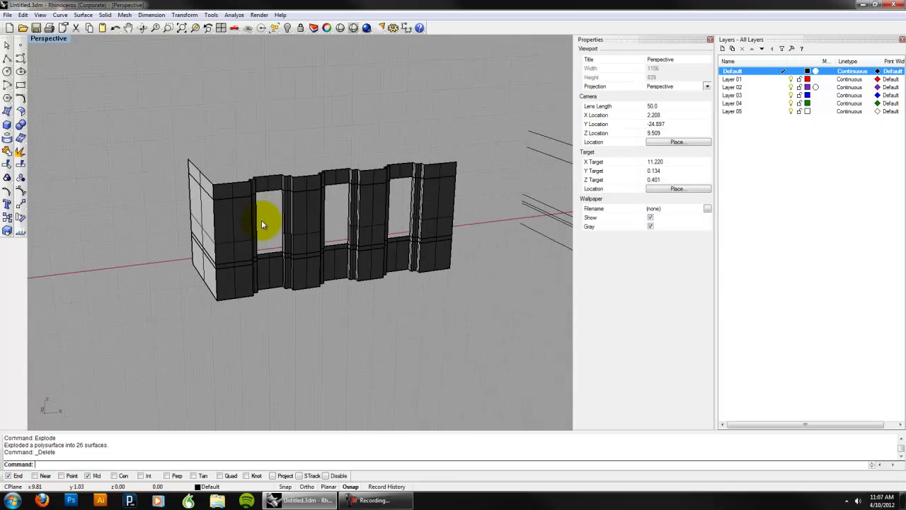
key("ctrl+z")
Examine the split wall from above and from an angle to study its stepped plan profile and horizontal bands.
left_click(343, 323)
scroll(336, 307, "up", 5)
scroll(334, 265, "down", 5)
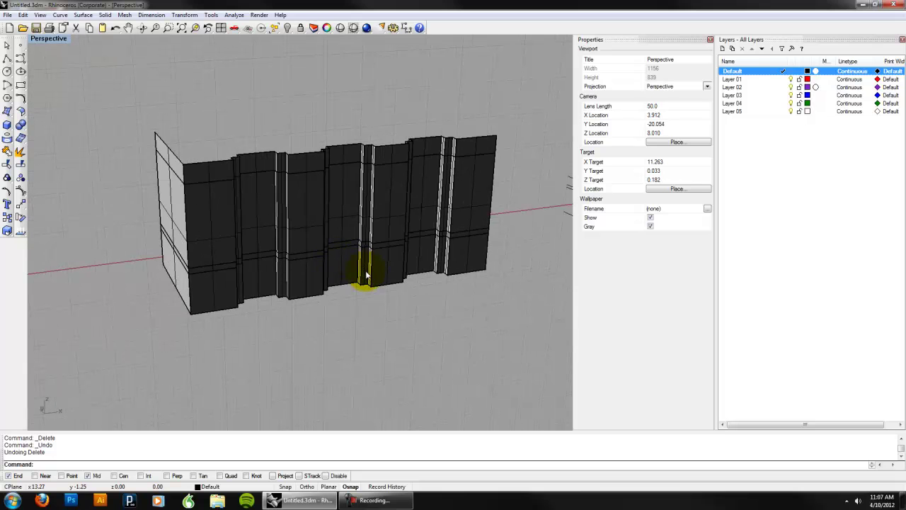
right_click_drag(369, 278, 360, 371)
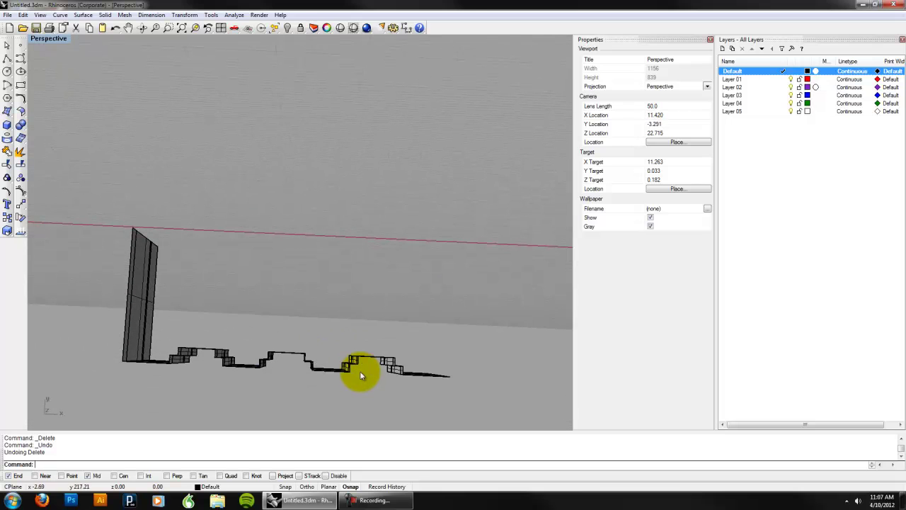
right_click(248, 353)
left_click(239, 365)
right_click_drag(166, 330, 390, 253)
right_click_drag(192, 216, 347, 291)
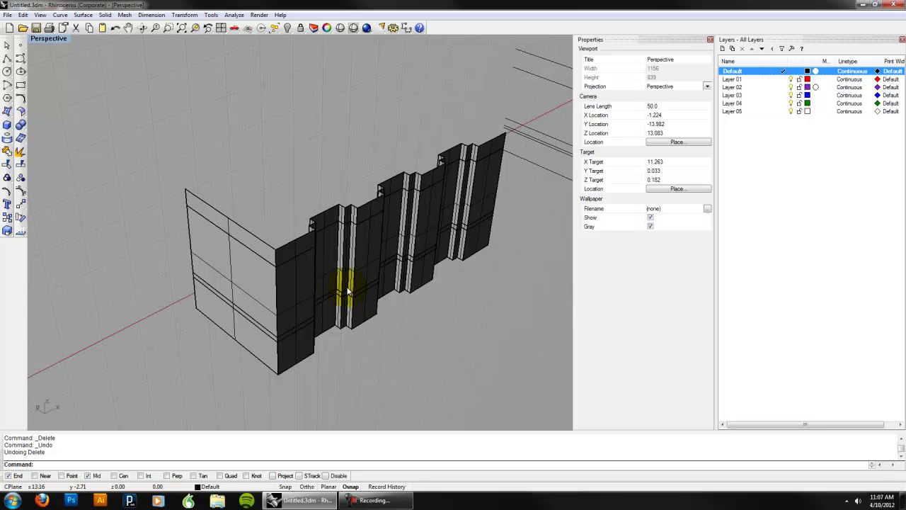
Delete all the practice wall pieces together with the stacked reference curves.
right_click_drag(347, 291, 471, 328)
left_click_drag(475, 326, 280, 97)
key("Delete")
left_click_drag(309, 294, 200, 155)
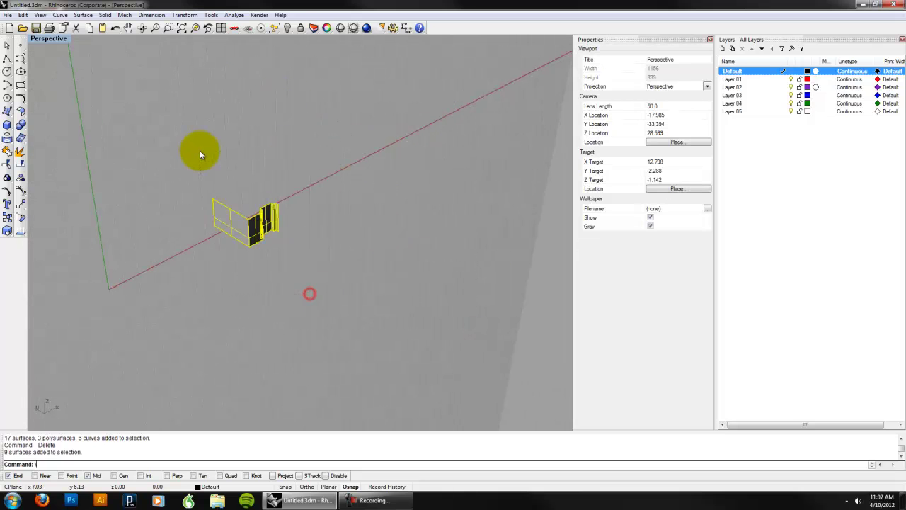
key("Delete")
Examine the remaining facade model from several angles, including its wall bands, floor slab and columns.
right_click_drag(211, 261, 361, 205, "shift")
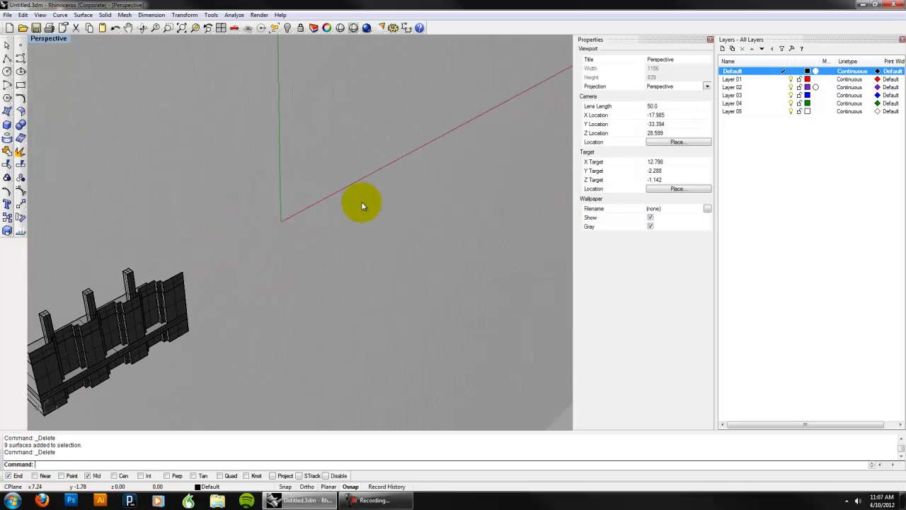
scroll(306, 296, "down", 2)
scroll(263, 267, "up", 4)
scroll(280, 259, "up", 2)
scroll(308, 256, "down", 2)
scroll(304, 252, "down", 2)
right_click_drag(300, 249, 446, 277)
right_click_drag(343, 352, 463, 379)
scroll(454, 366, "up", 2)
scroll(452, 333, "down", 4)
right_click_drag(451, 332, 418, 288)
left_click(309, 149)
left_click(430, 233)
right_click_drag(430, 234, 388, 276)
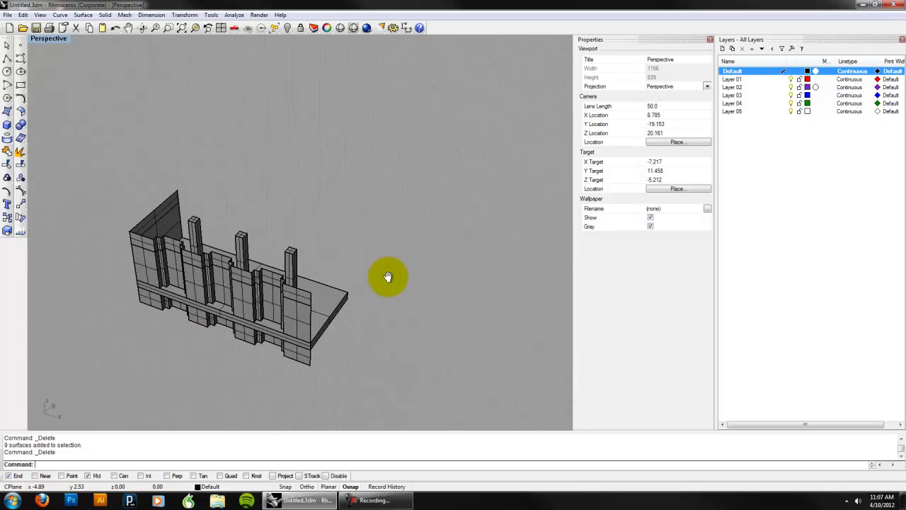
scroll(317, 268, "up", 3)
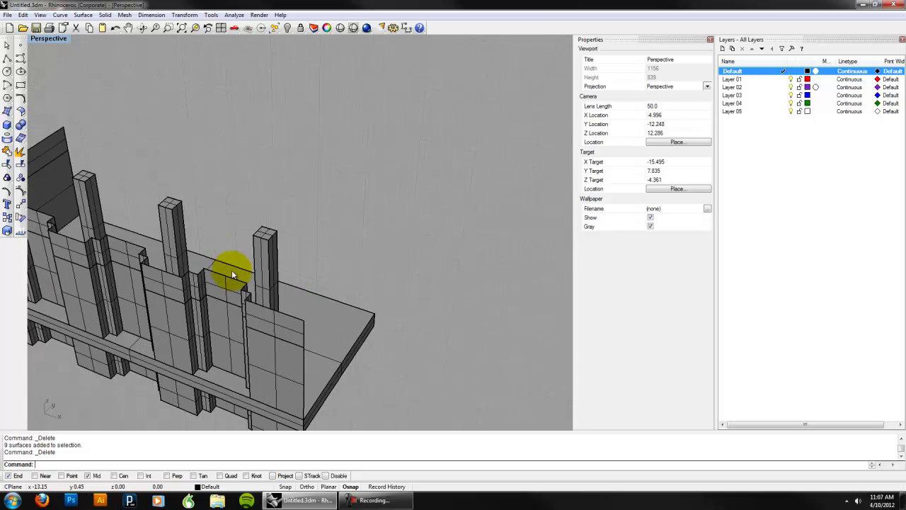
right_click_drag(232, 270, 321, 251, "shift")
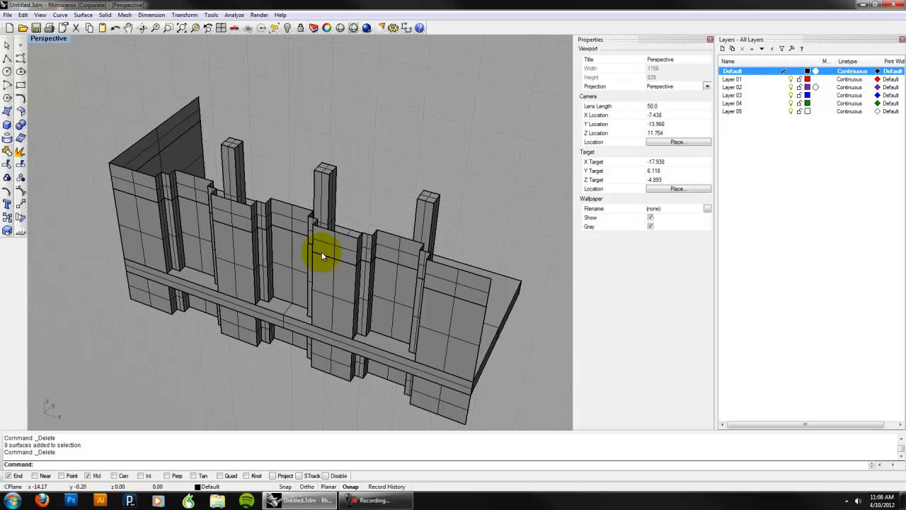
right_click_drag(322, 251, 344, 245)
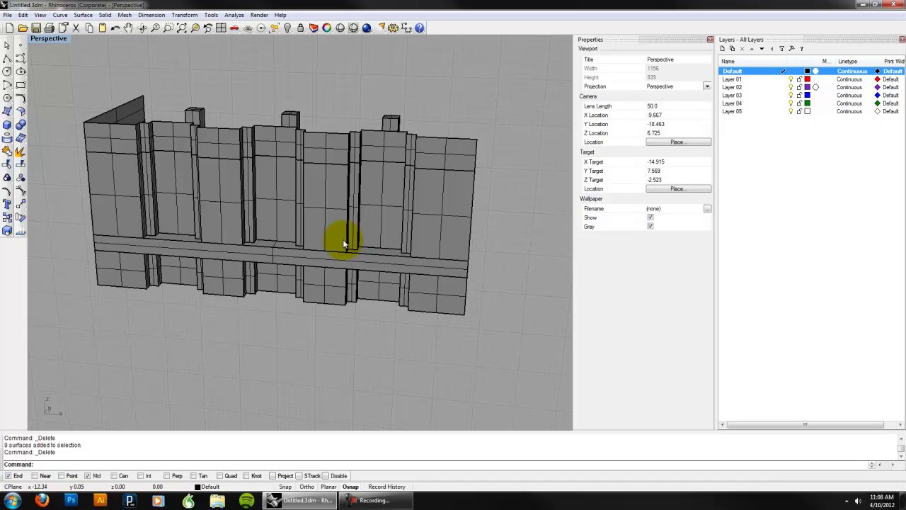
right_click_drag(345, 245, 313, 259)
Check how the facade model is divided by selecting its upper band, lower band, floor slab and a column individually.
left_click(326, 177)
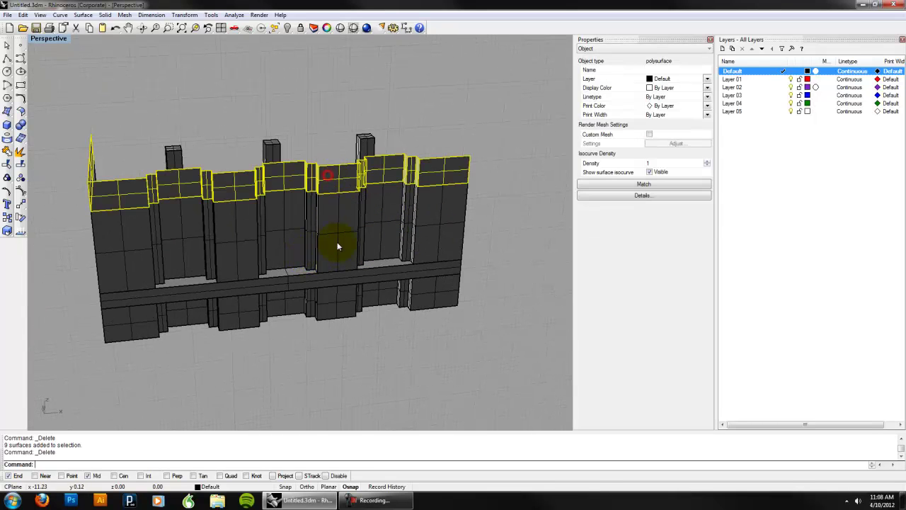
left_click(328, 280)
left_click(347, 304)
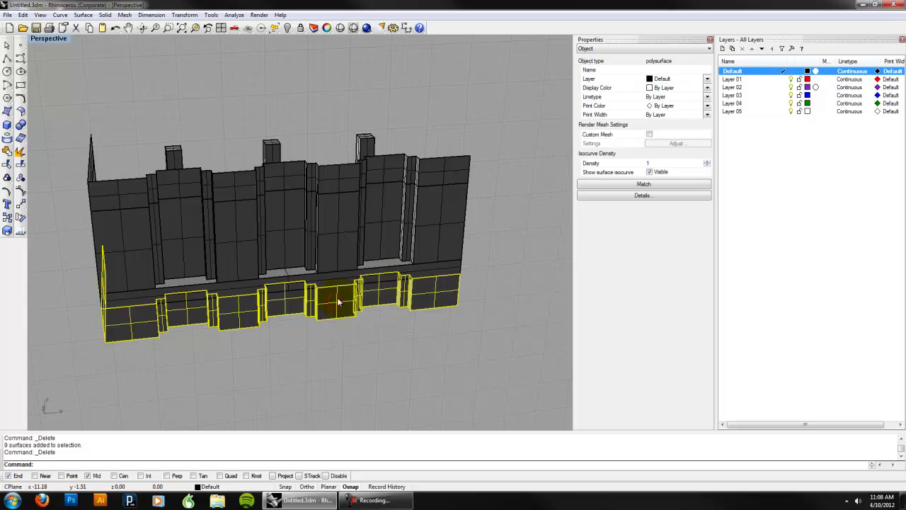
left_click(336, 283)
left_click(467, 249)
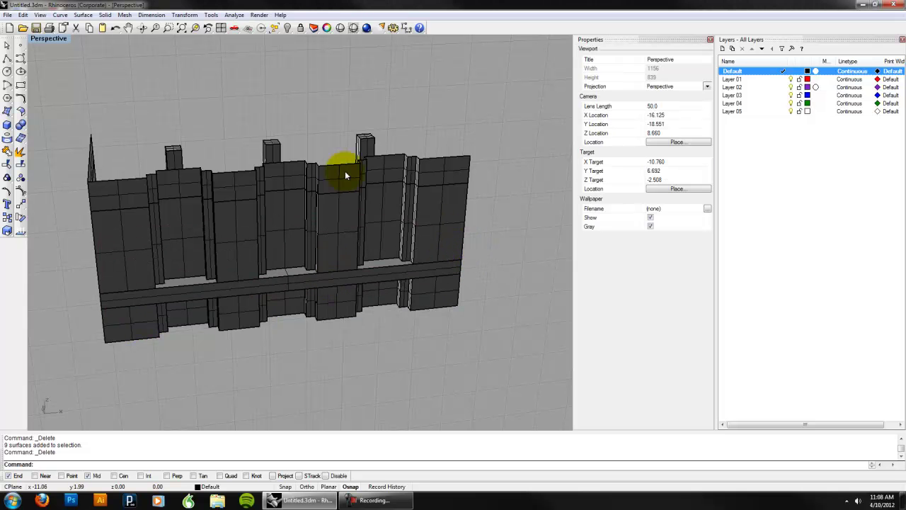
left_click(362, 148)
left_click(488, 221)
right_click_drag(379, 269, 456, 277)
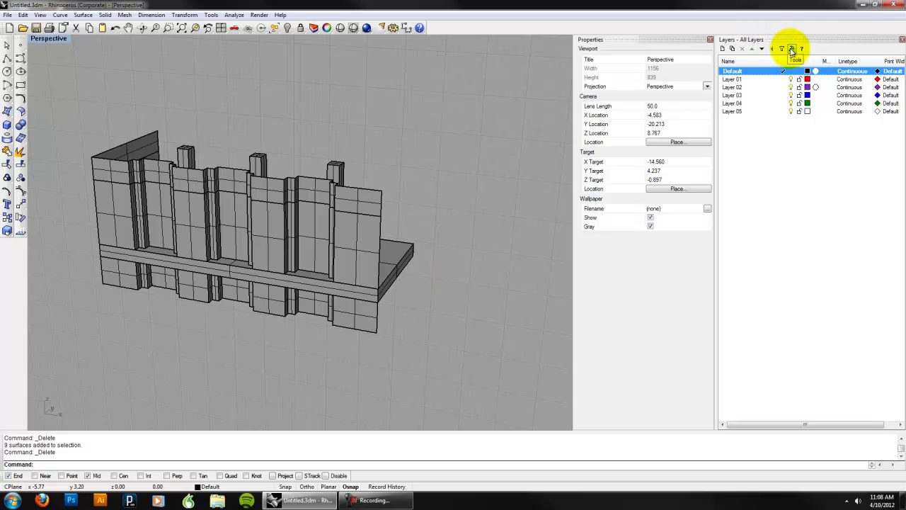
Rename Layer 01 as glass.
left_click(737, 79)
left_click(737, 79)
type("glass")
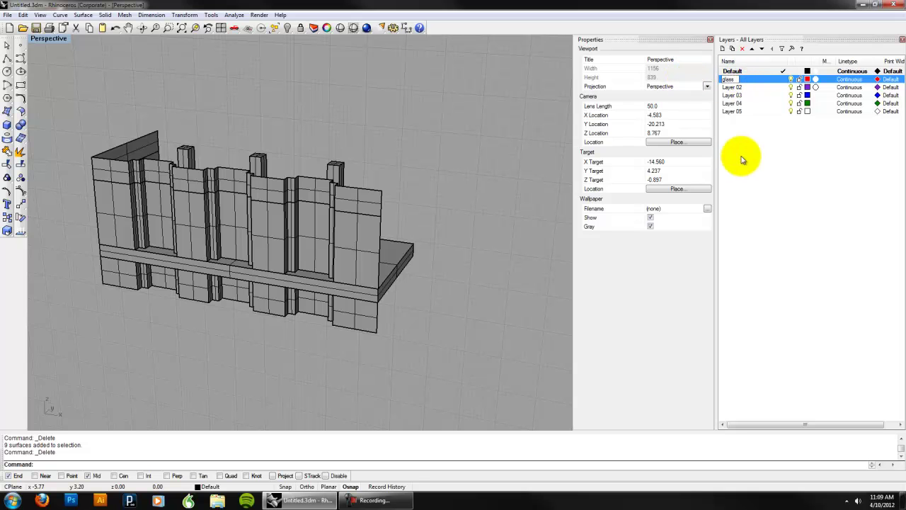
left_click(741, 157)
Rename Layer 02 as stone.
double_click(737, 87)
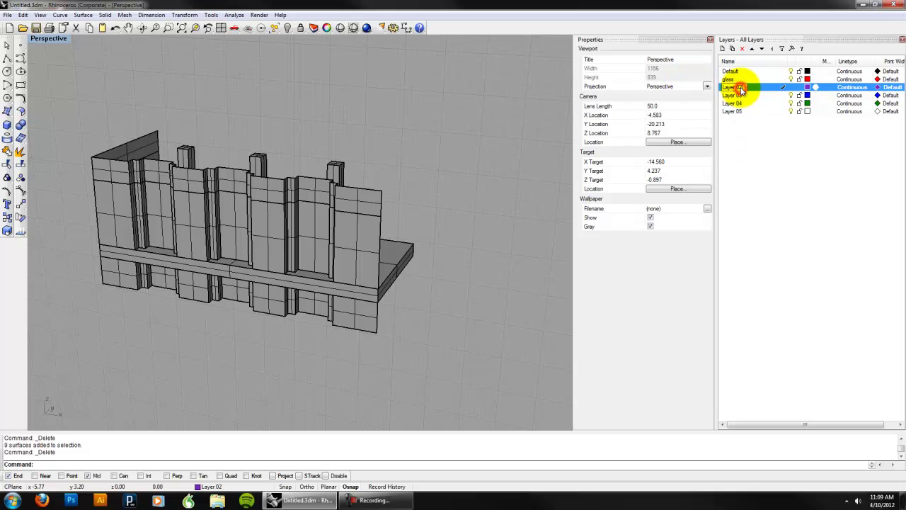
type("stone")
left_click(768, 157)
Rename Layer 03 as metal.
left_click(742, 95)
double_click(741, 97)
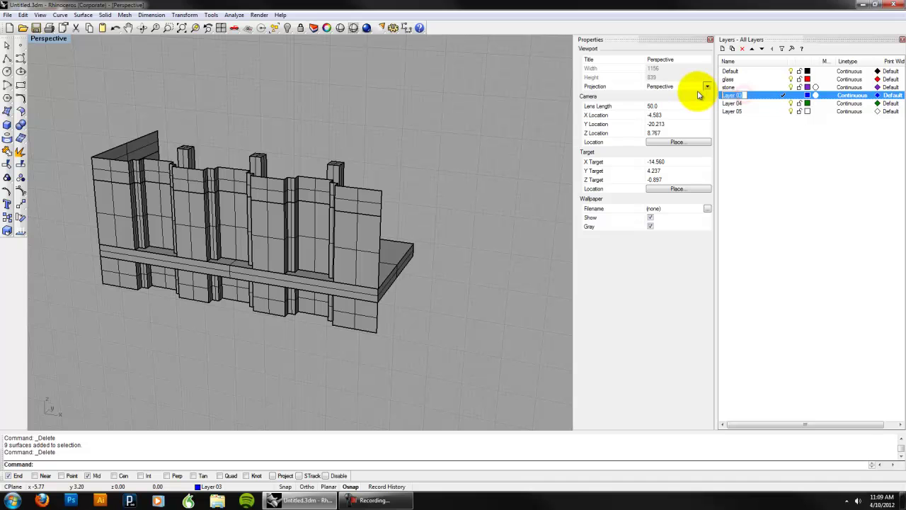
type("metal")
left_click(726, 174)
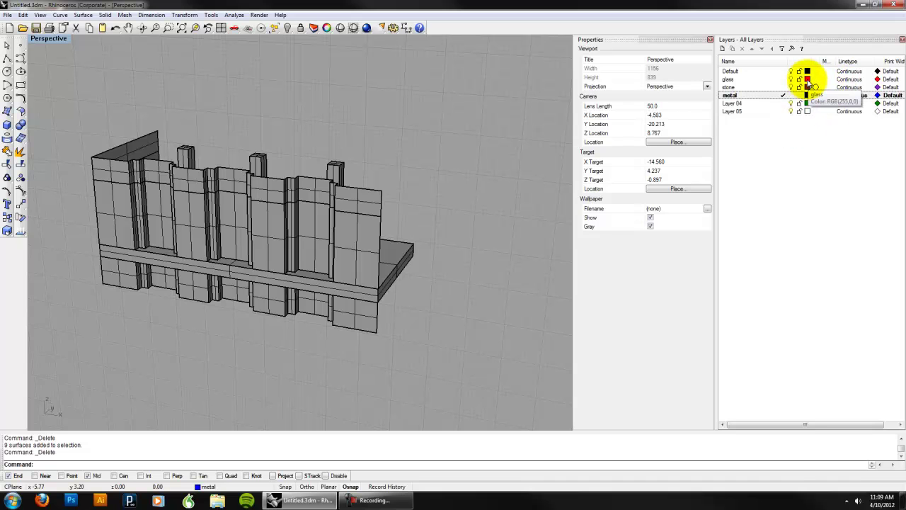
Set the glass layer's display colour to Cyan.
left_click(808, 80)
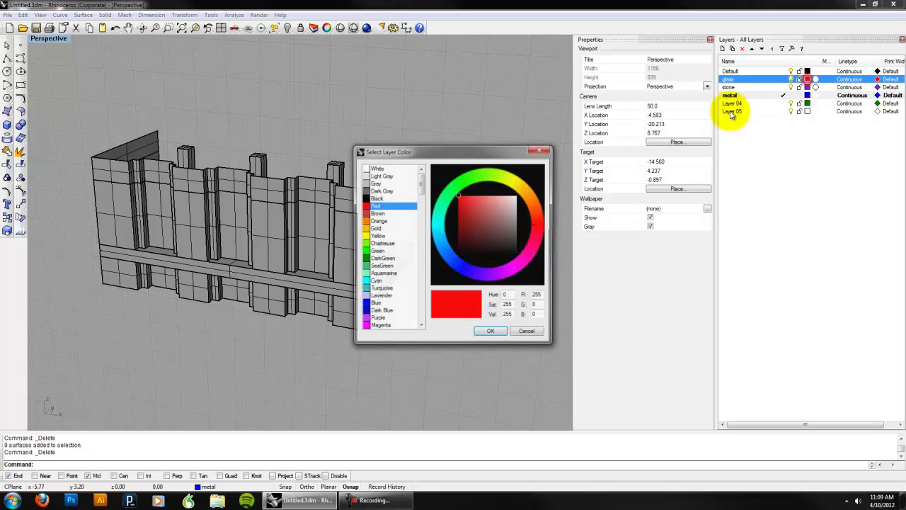
left_click(370, 289)
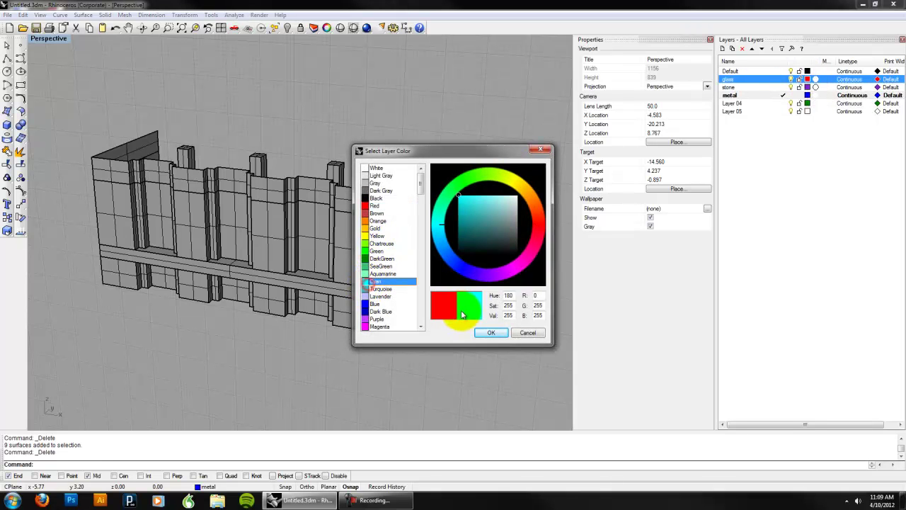
left_click(486, 332)
left_click(777, 198)
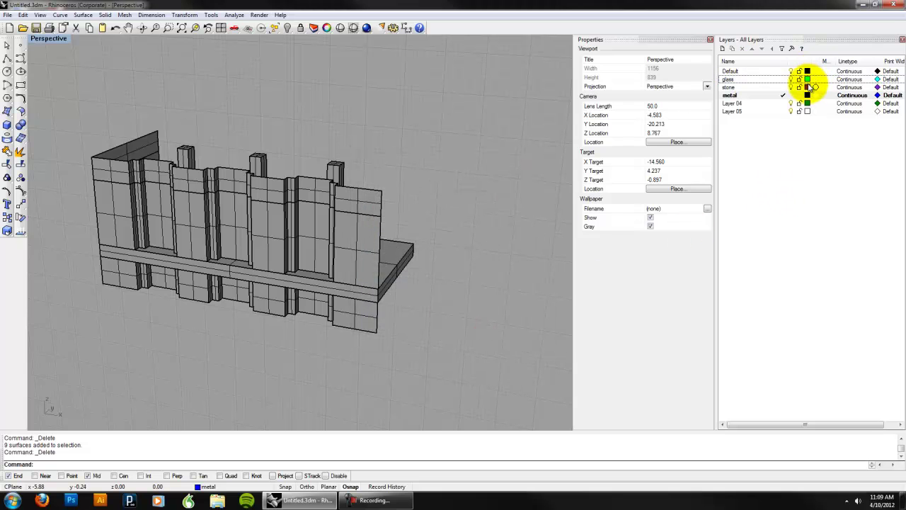
Give the stone layer a dark gray display colour with RGB 79, 79, 79.
left_click(808, 87)
left_click_drag(420, 221, 369, 251)
mouse_move(480, 249)
left_mouse_down()
mouse_move(492, 233)
mouse_move(521, 235)
left_mouse_up()
left_click(503, 334)
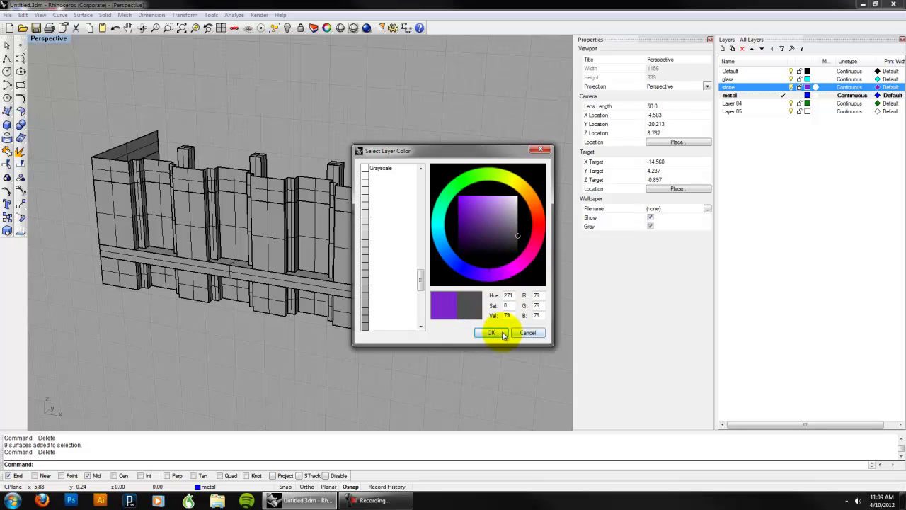
left_click(732, 95)
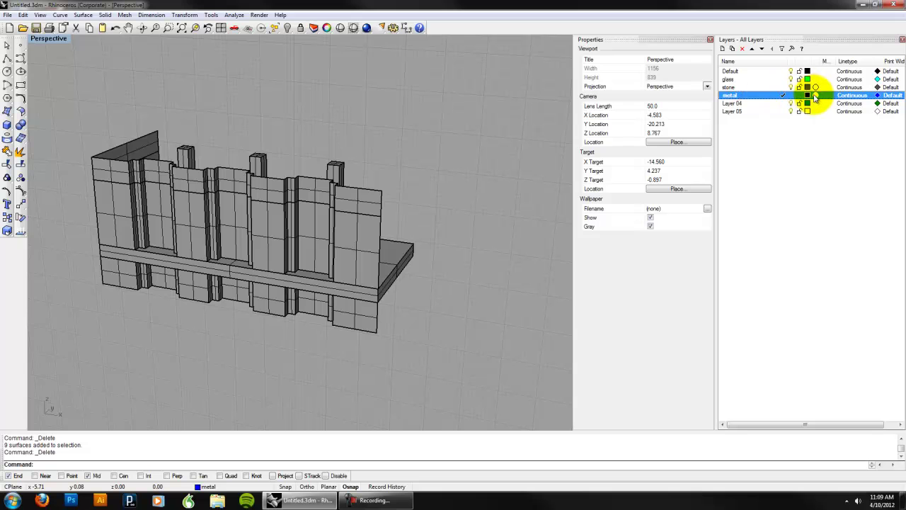
Set the stone layer's display colour to a light tan from the named colour list.
left_click(808, 87)
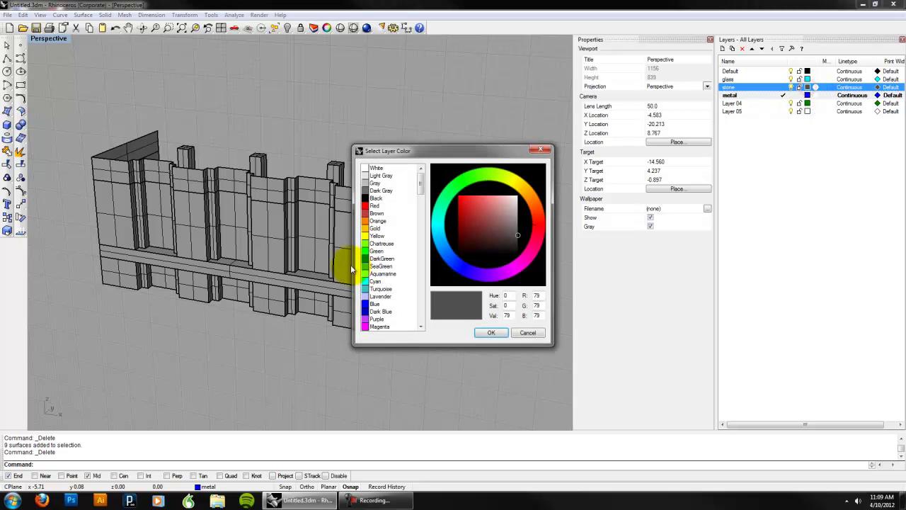
left_click_drag(420, 183, 419, 250)
left_click(363, 248)
left_click(491, 333)
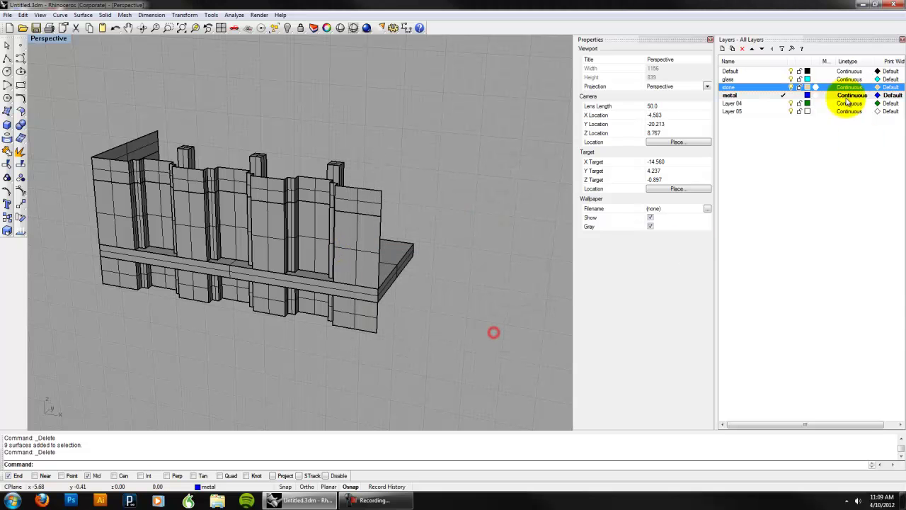
Set the metal layer's display colour to Gray.
left_click(807, 95)
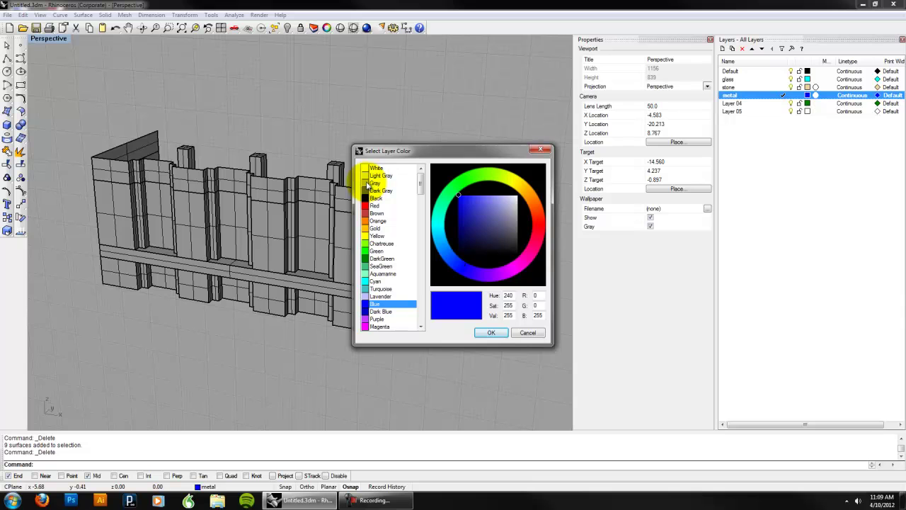
left_click(367, 183)
left_click(483, 333)
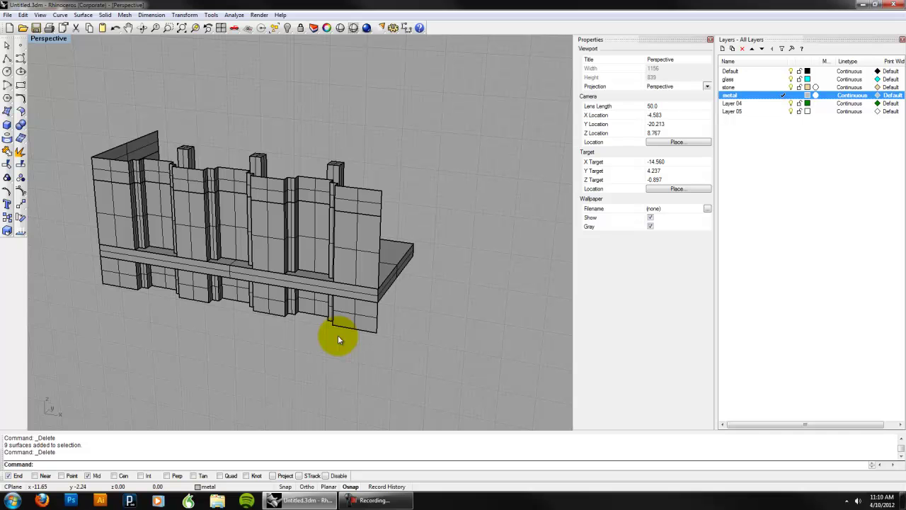
Try aquamarine and light cyan for the glass layer's basic material, and settle on Black as its colour.
left_click(817, 80)
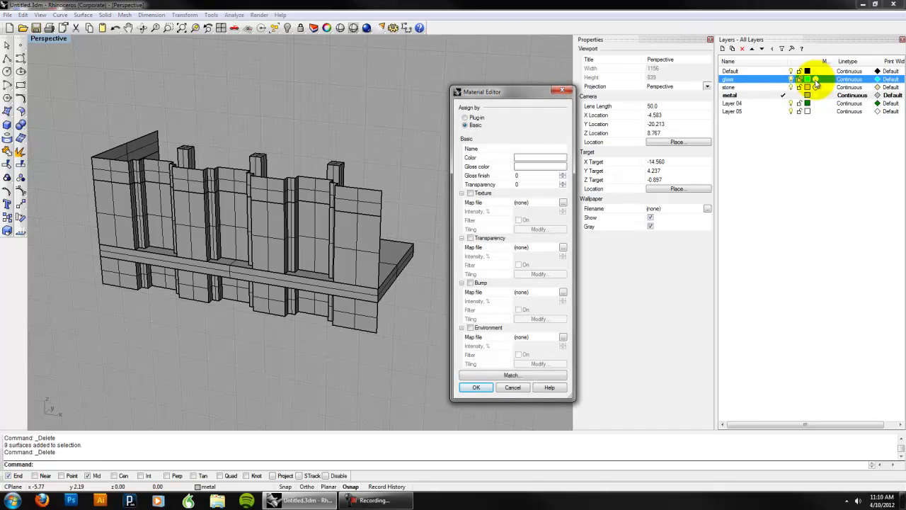
left_click(526, 157)
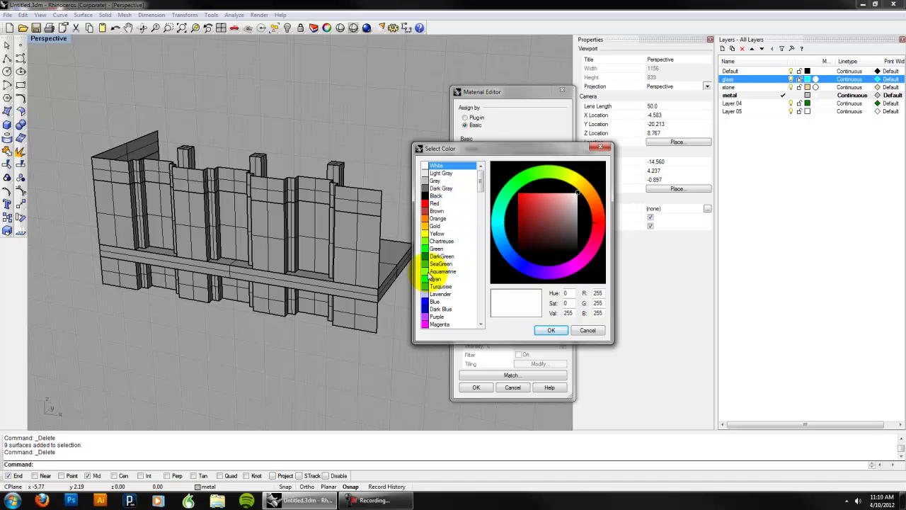
left_click(432, 272)
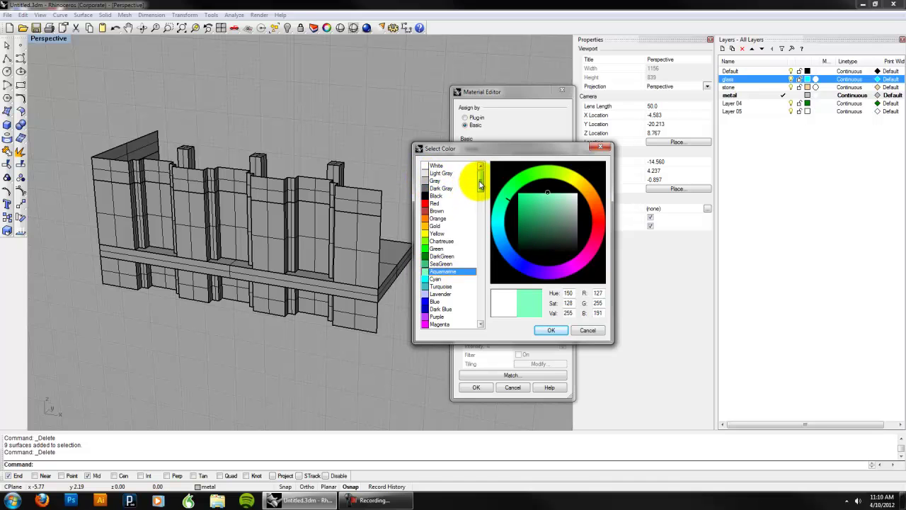
left_click_drag(480, 183, 480, 193)
left_click(502, 228)
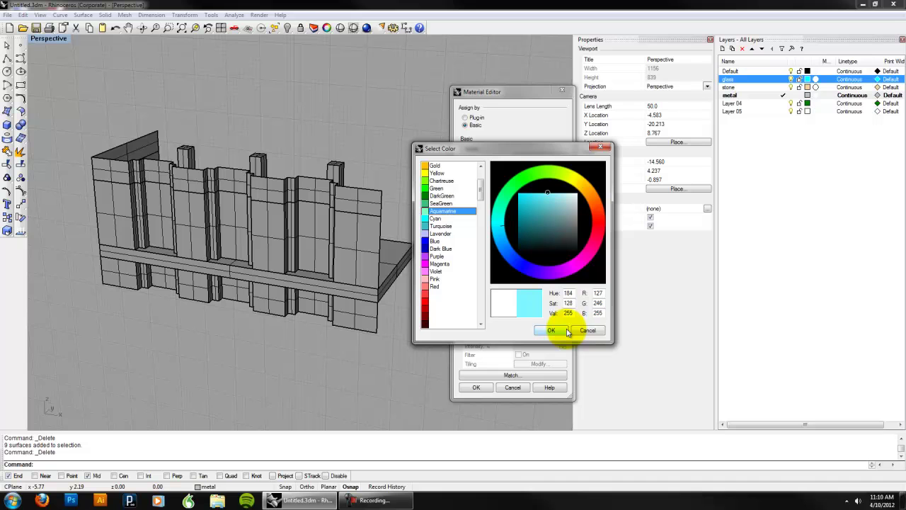
scroll(479, 173, "up", 3)
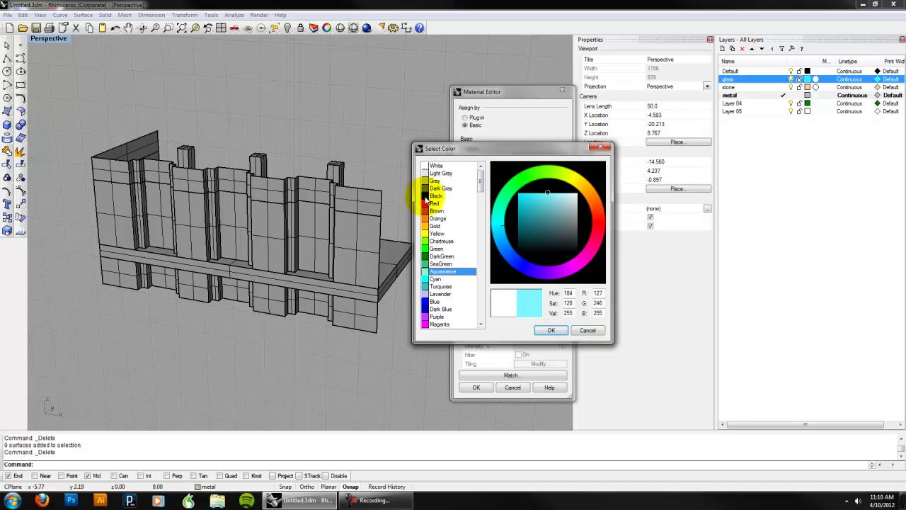
left_click(429, 195)
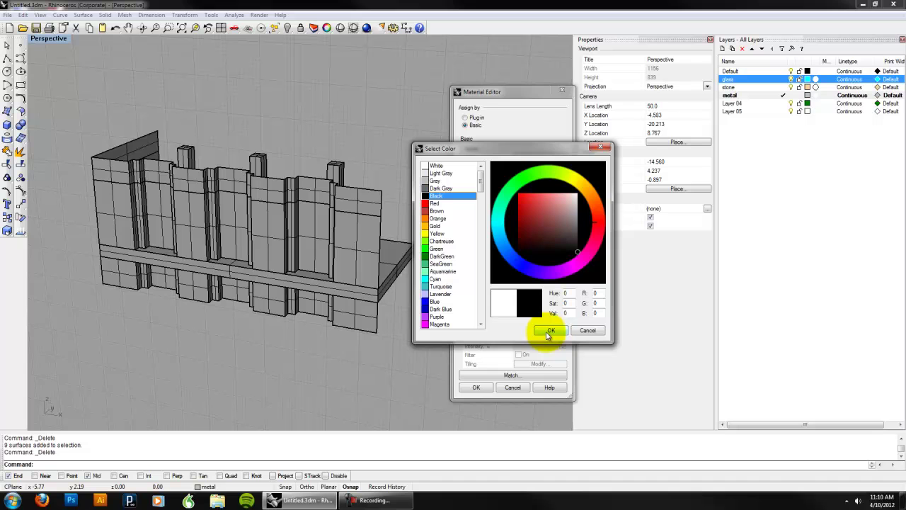
left_click(549, 331)
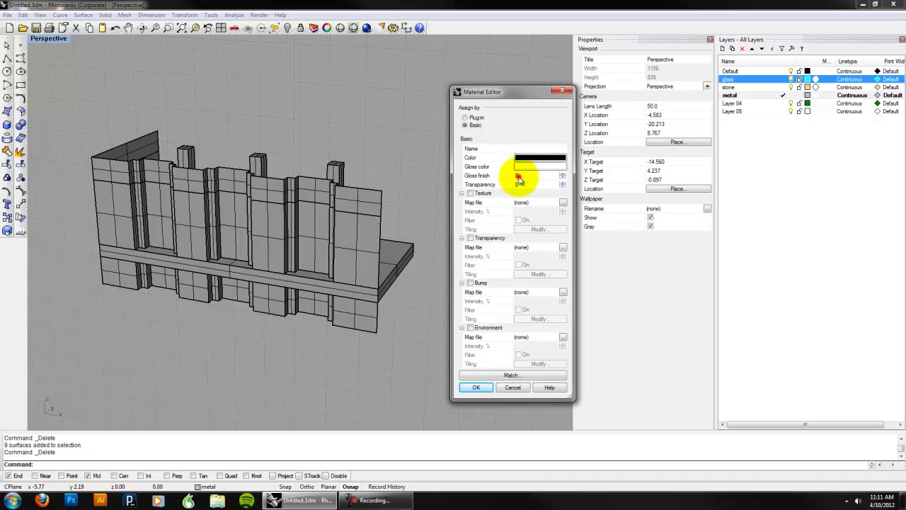
Give the glass layer's material a gloss finish of 50 and a transparency of 80.
left_click(514, 176)
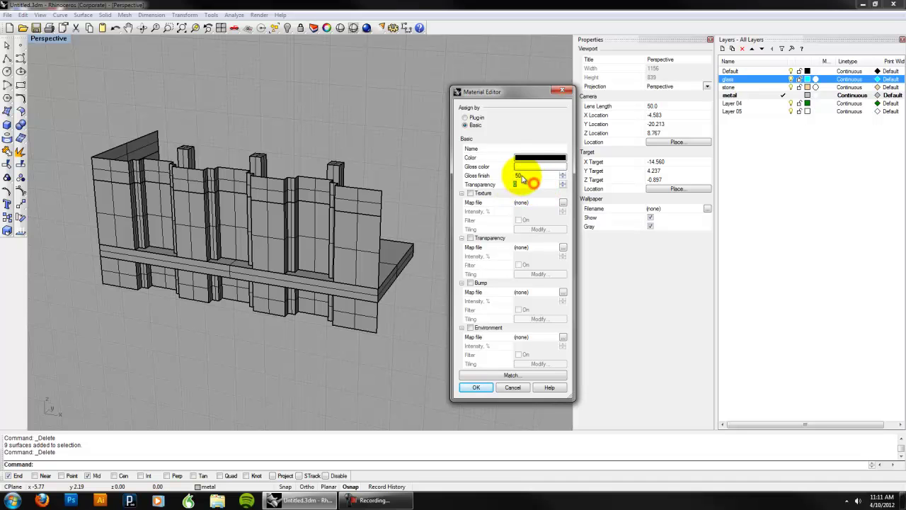
key("Tab")
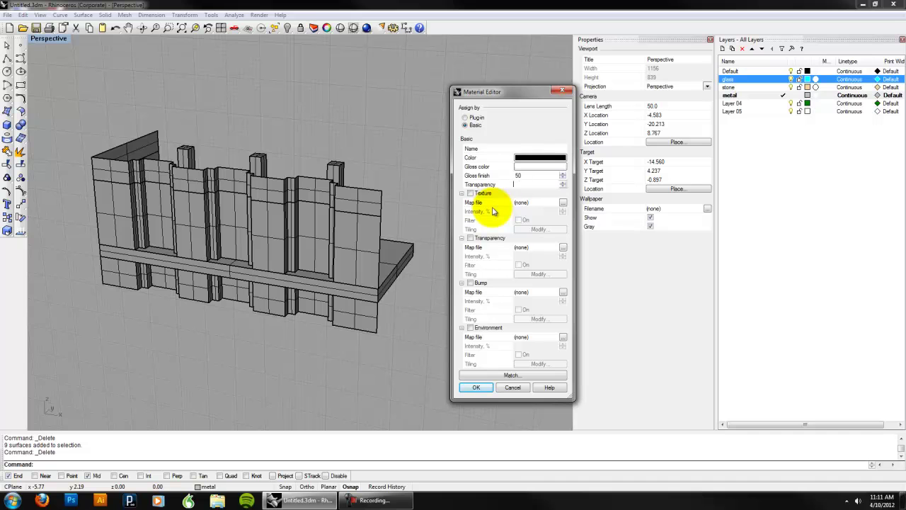
double_click(530, 177)
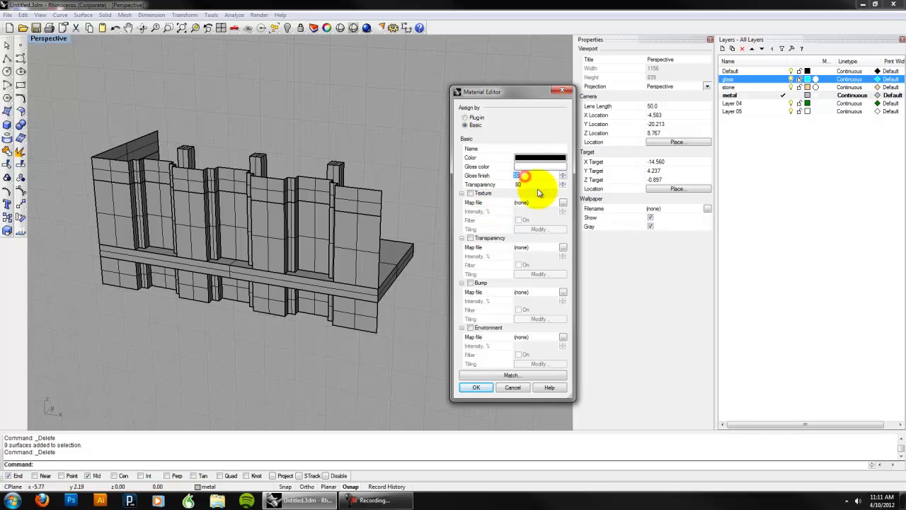
double_click(528, 184)
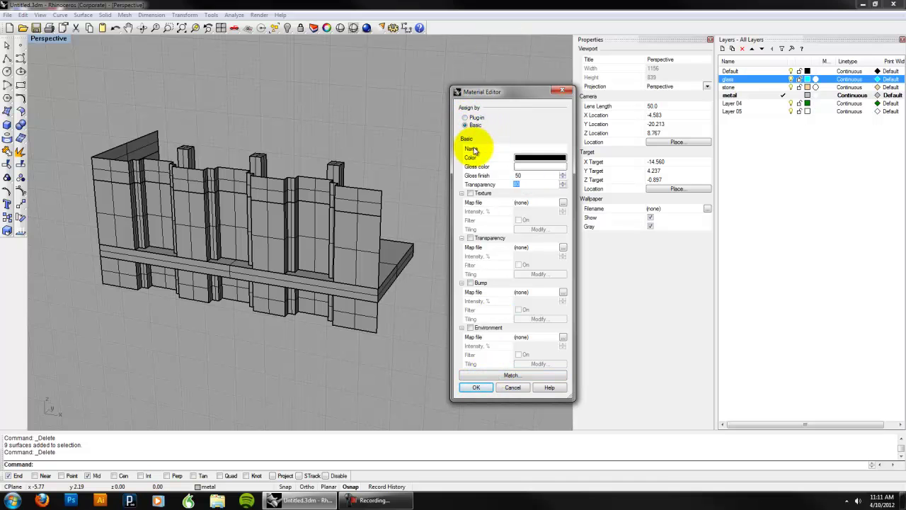
left_click(486, 386)
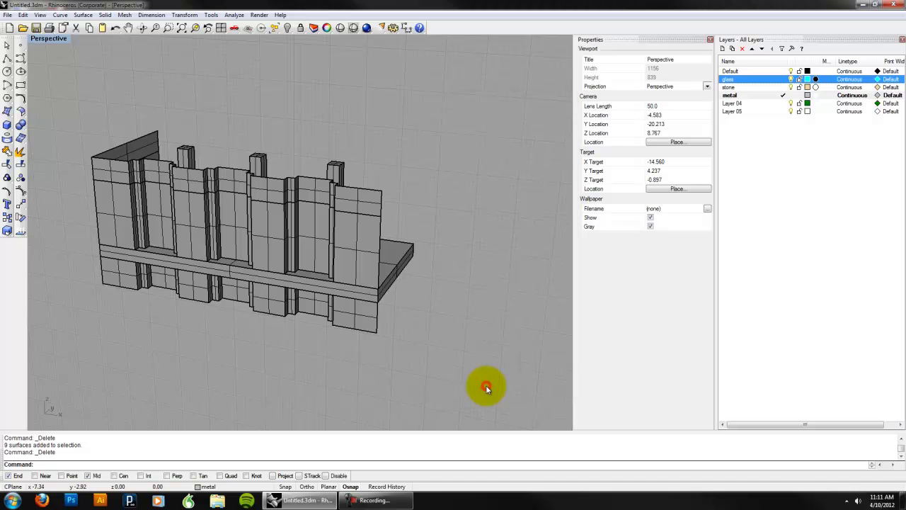
Explode the facade's middle band polysurface into separate surfaces and clear the selection.
right_click_drag(411, 314, 447, 303)
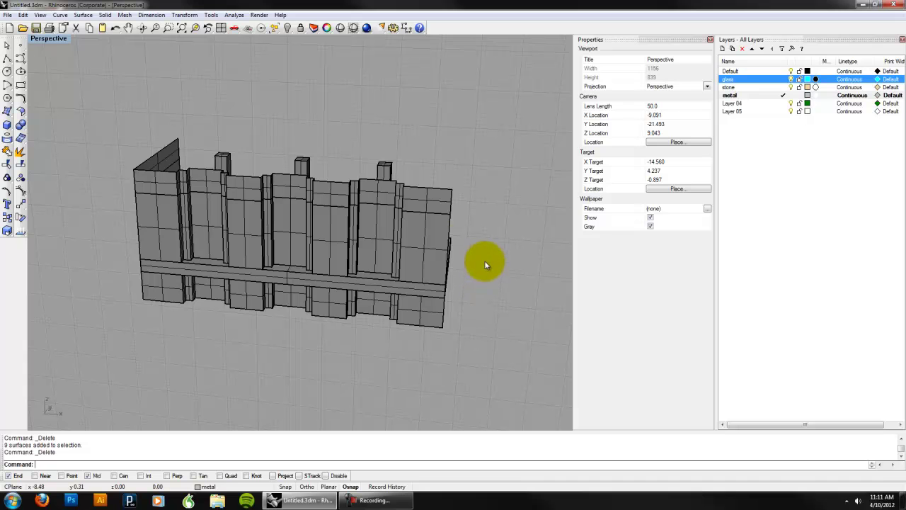
mouse_move(487, 253)
right_mouse_down()
mouse_move(367, 212)
mouse_move(362, 225)
right_mouse_up()
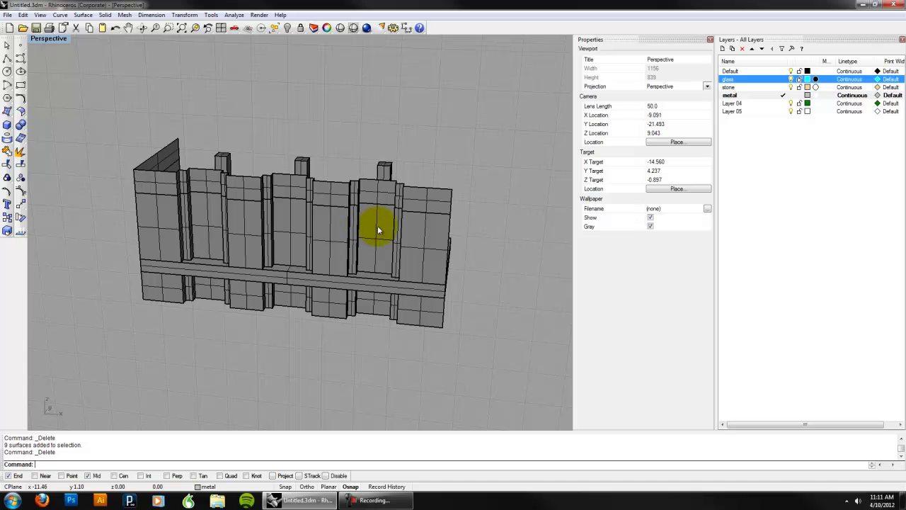
left_click(378, 229)
type("explode")
key("Return")
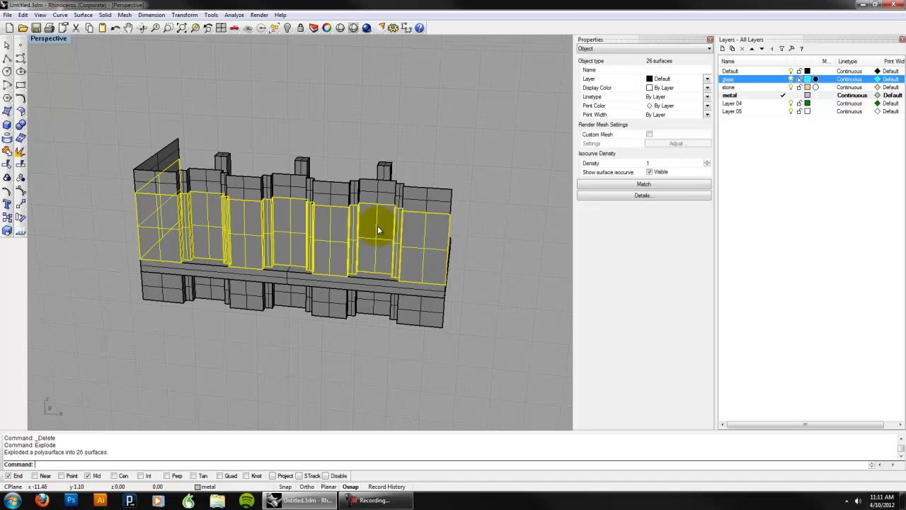
right_click_drag(460, 250, 490, 259)
left_click(490, 259)
left_click(416, 209)
left_click(324, 209)
left_click(237, 202)
left_click(286, 98)
Assign the three recessed window panels of the middle band to the glass layer through their object properties.
left_click(369, 210)
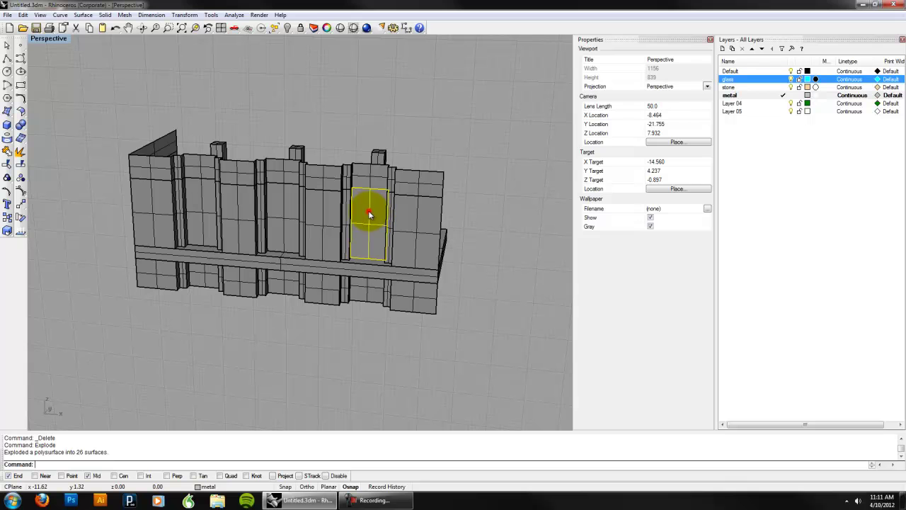
left_click(283, 211, "shift")
right_click_drag(200, 208, 411, 232)
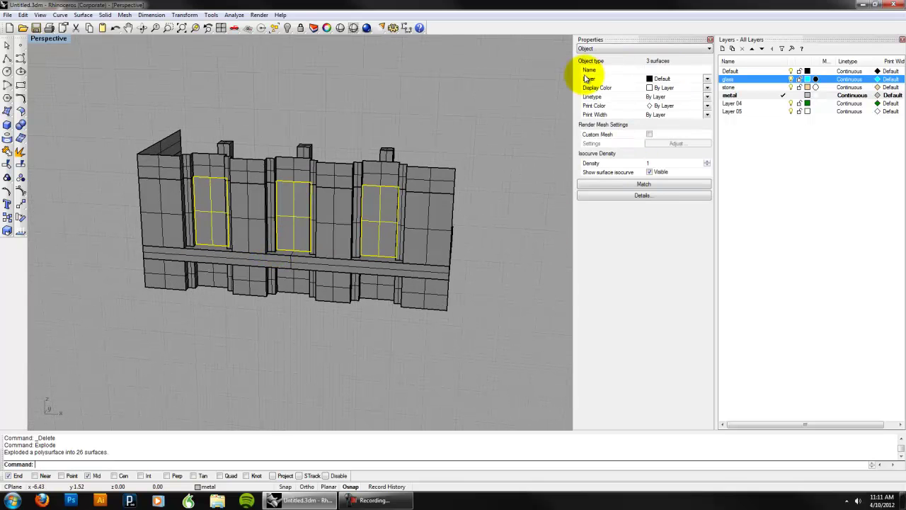
left_click(710, 40)
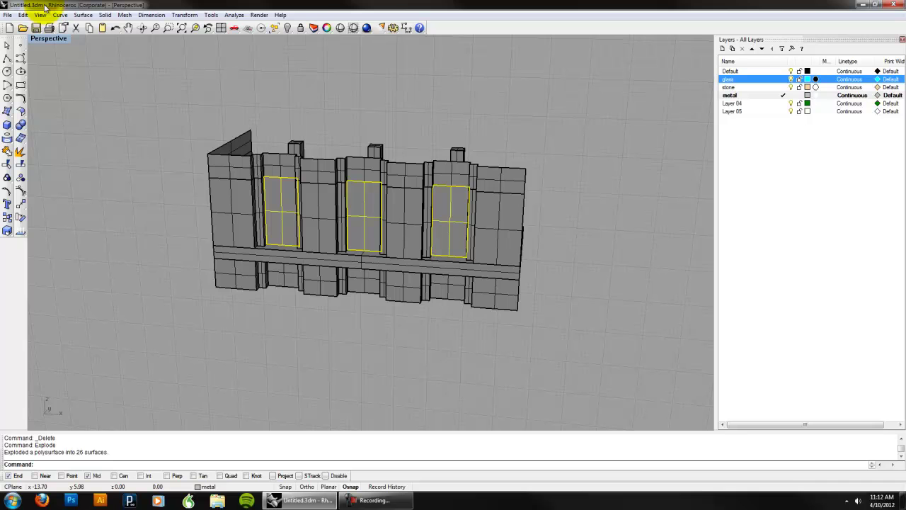
key("F3")
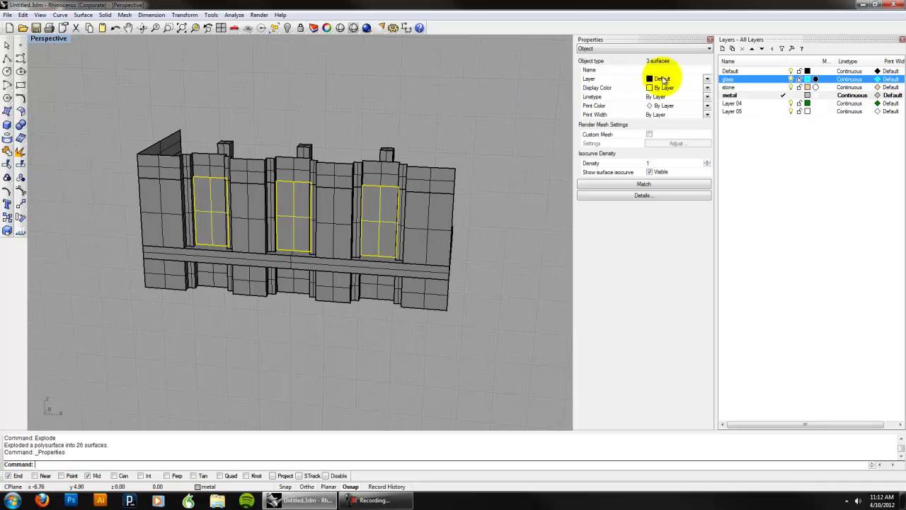
left_click(703, 78)
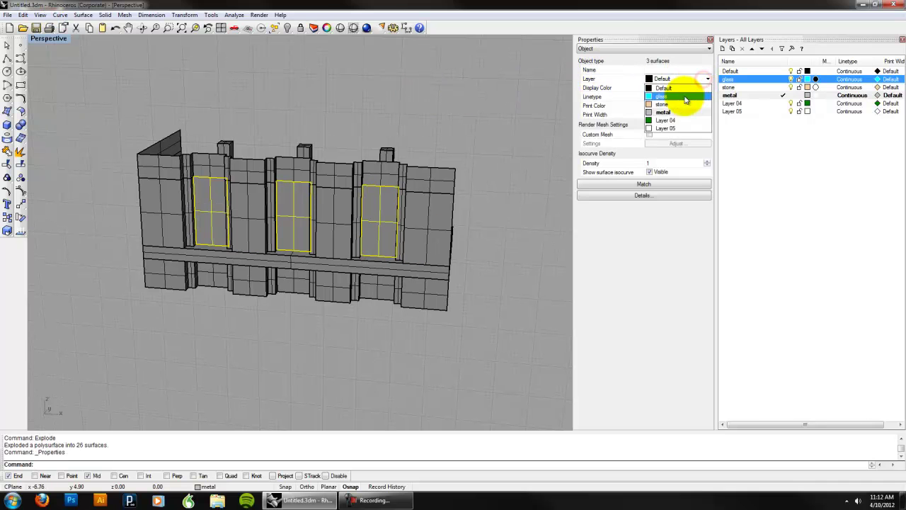
left_click(686, 100)
left_click(463, 101)
Switch the Perspective viewport to Rendered display and view the facade's glass panels.
right_click_drag(461, 97, 327, 127)
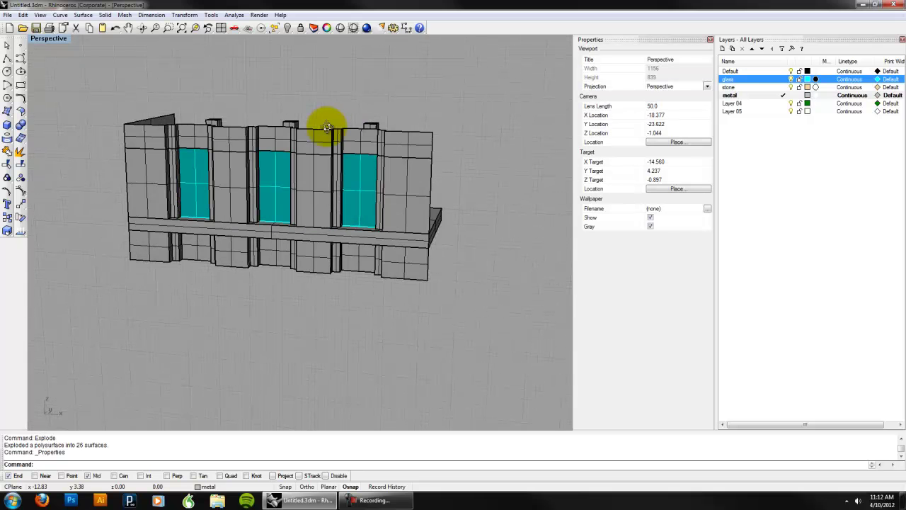
left_click(60, 39)
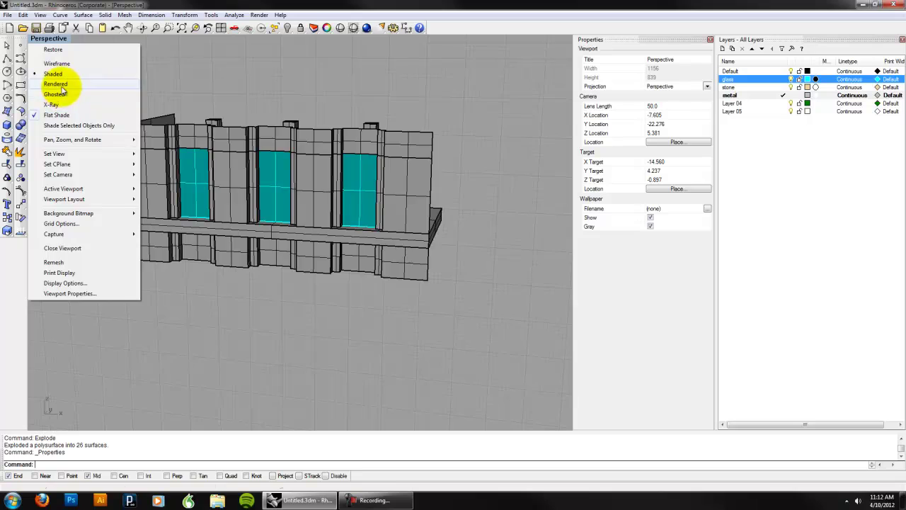
left_click(61, 86)
right_click_drag(177, 137, 276, 147)
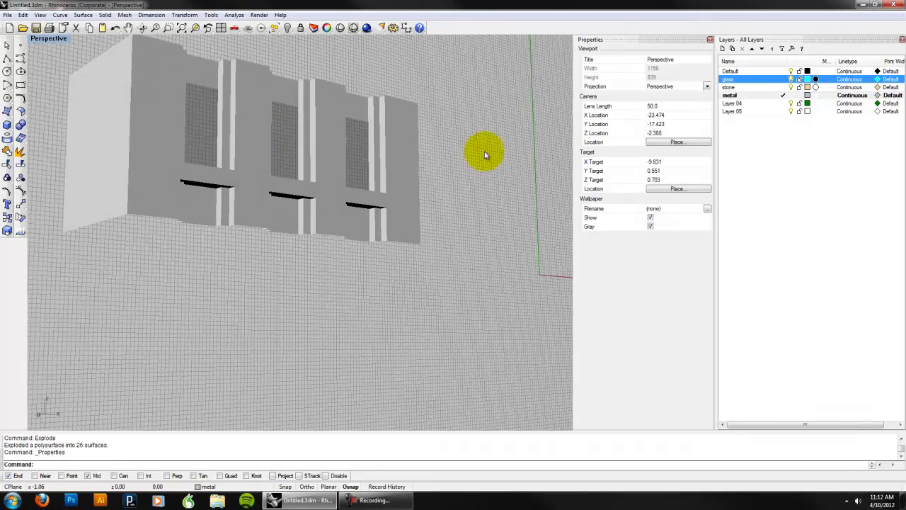
Change the glass layer's material colour to Blue.
left_click(814, 79)
left_click(542, 158)
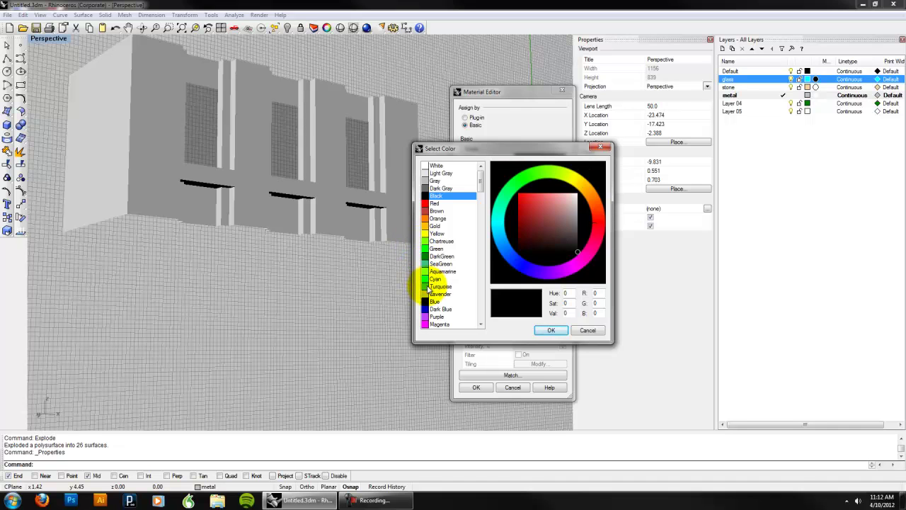
left_click(433, 302)
left_click(550, 330)
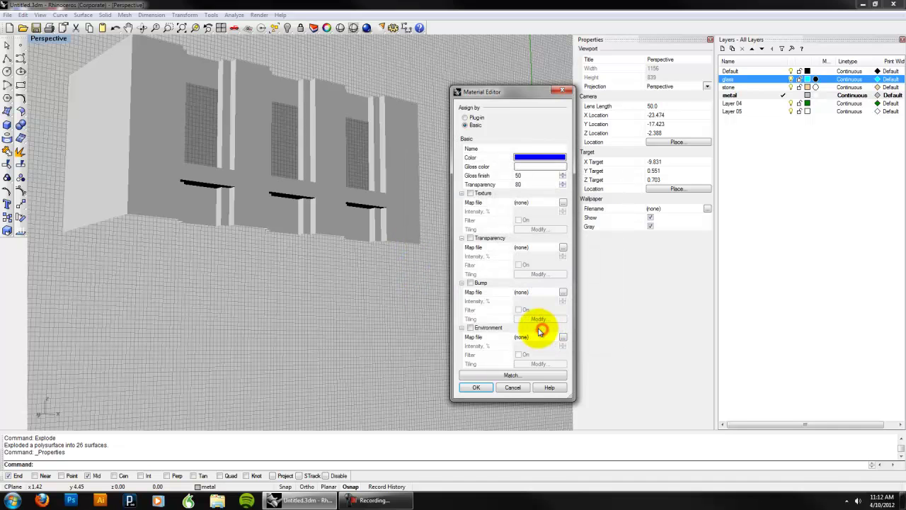
left_click(478, 389)
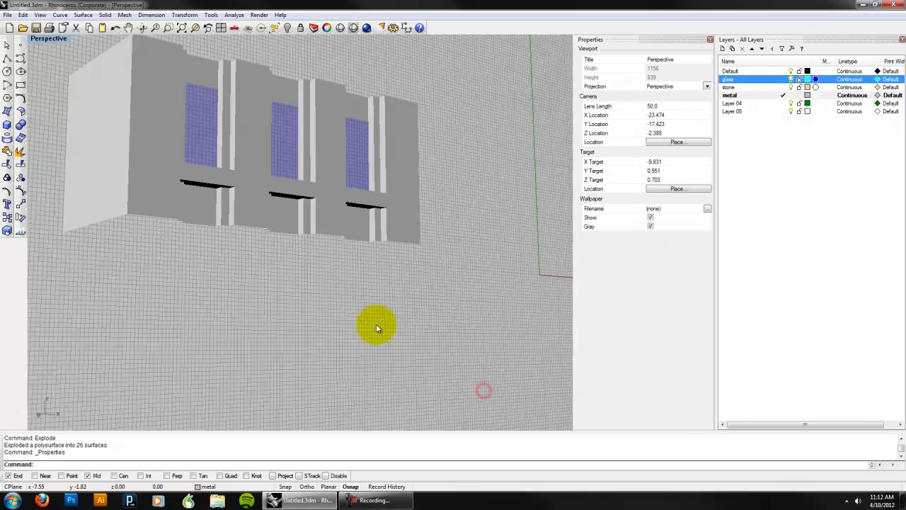
Change the glass layer's basic material colour to Black.
left_click(816, 78)
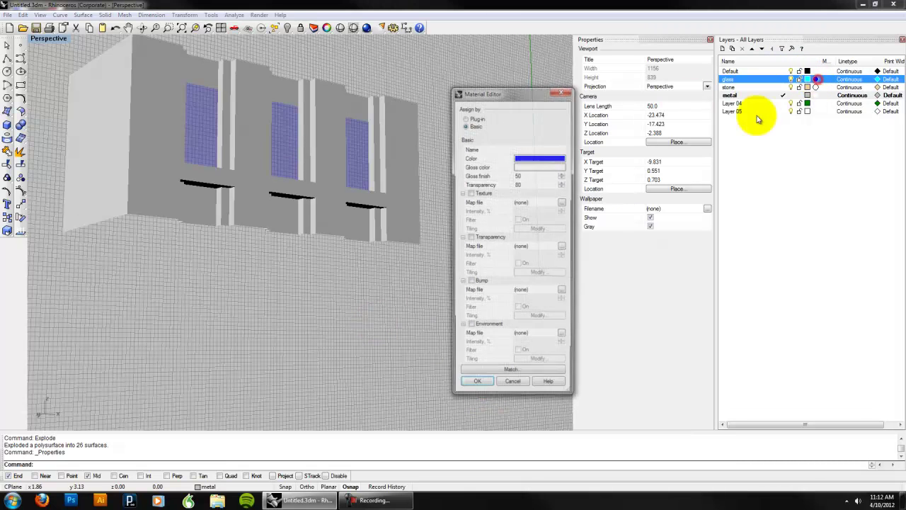
left_click(519, 159)
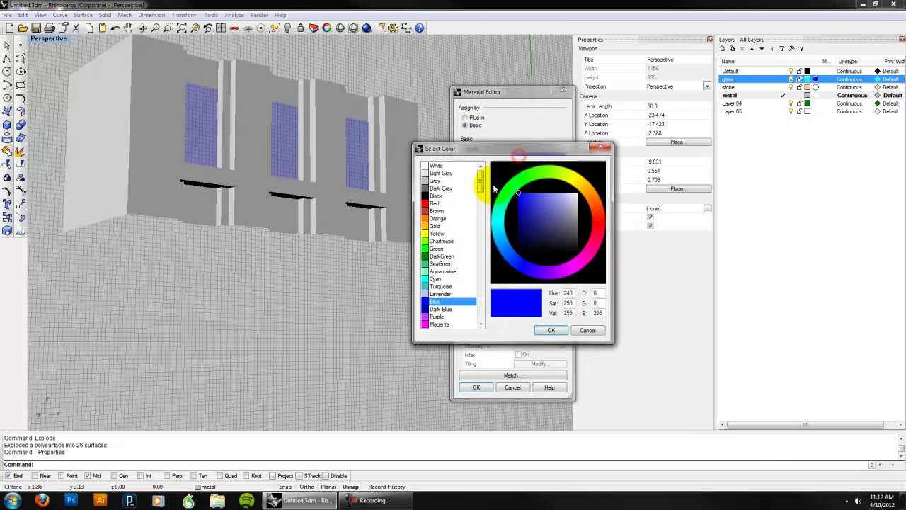
left_click(438, 195)
left_click(562, 332)
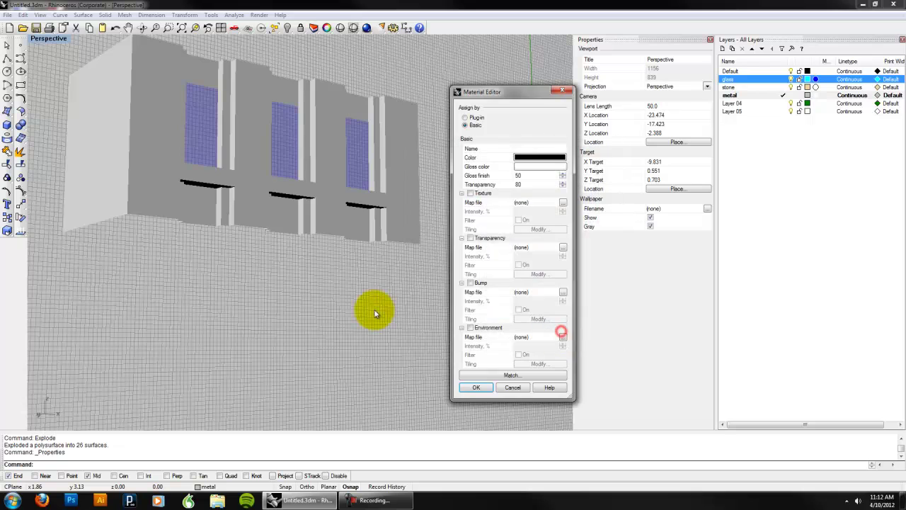
left_click(487, 388)
Compare the facade's glass panels in Shaded and Rendered display, leaving the Perspective viewport in Shaded display.
right_click_drag(424, 279, 97, 77)
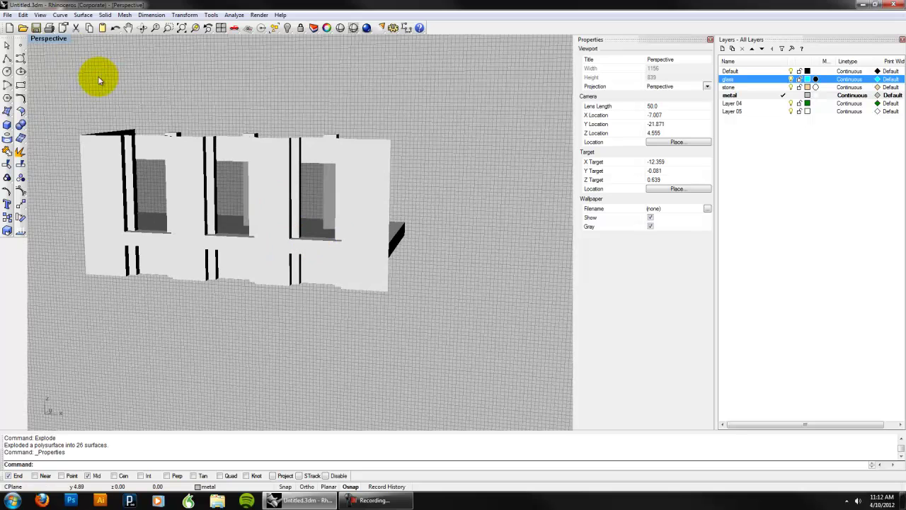
left_click(62, 39)
left_click(57, 72)
right_click_drag(287, 158, 374, 158, "shift")
left_click(60, 39)
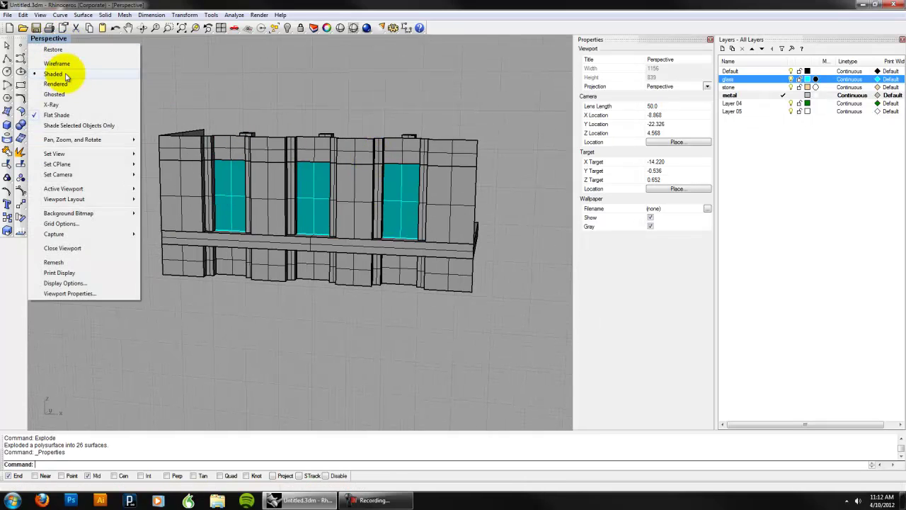
left_click(63, 84)
right_click_drag(124, 125, 169, 92)
left_click(48, 38)
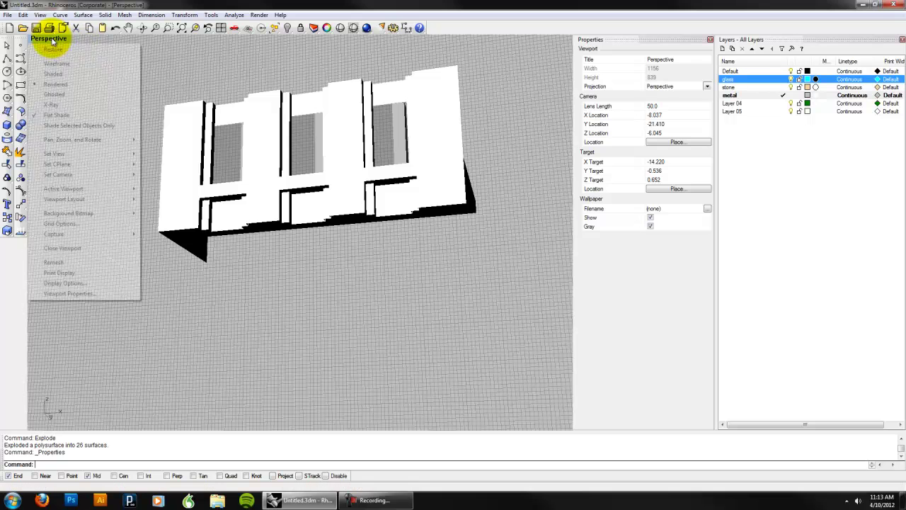
left_click(54, 69)
Select the horizontal band polysurface below the windows and set the metal layer's material colour to grey.
mouse_move(297, 146)
right_mouse_down()
mouse_move(306, 172)
mouse_move(360, 211)
mouse_move(359, 239)
mouse_move(375, 224)
right_mouse_up()
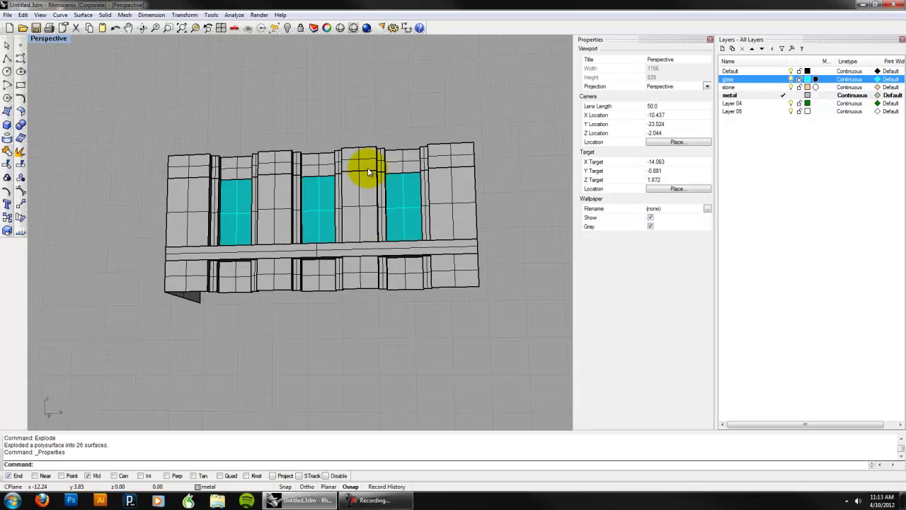
right_click_drag(396, 196, 397, 208)
left_click(376, 262)
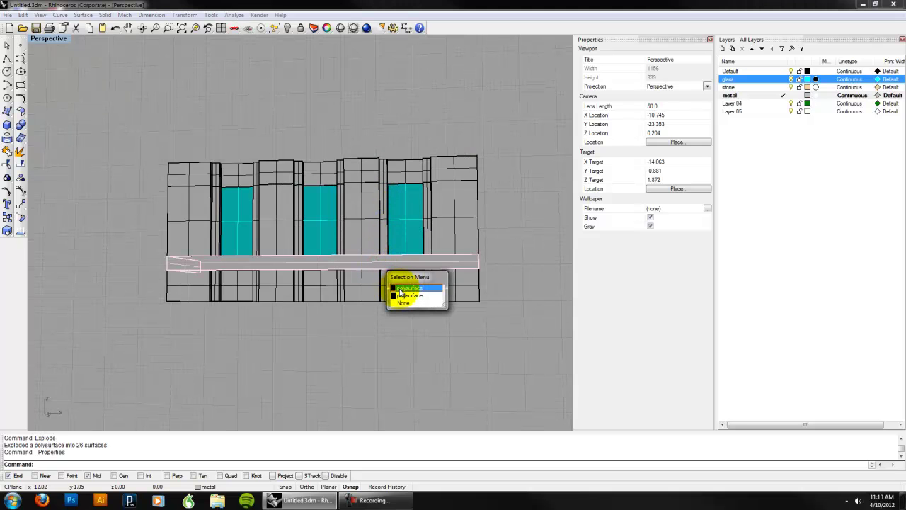
left_click(401, 289)
right_click_drag(354, 290, 397, 279)
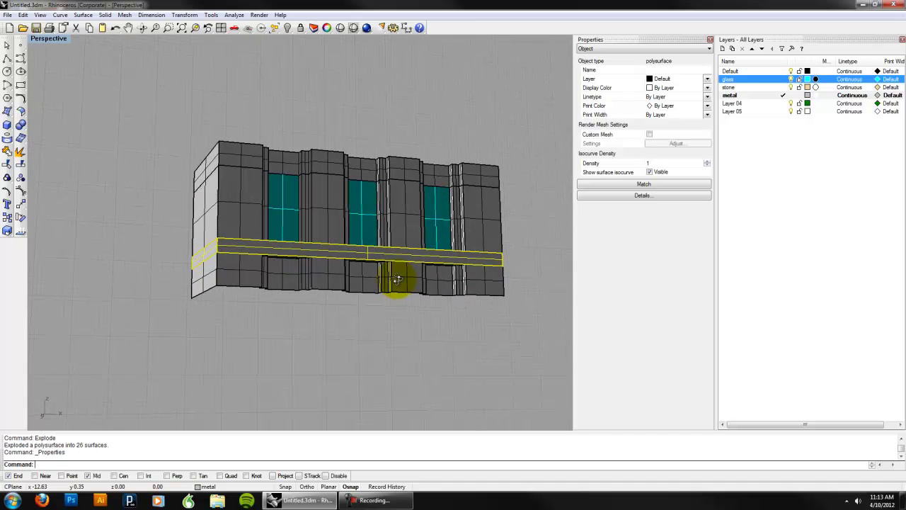
left_click(817, 95)
left_click(522, 159)
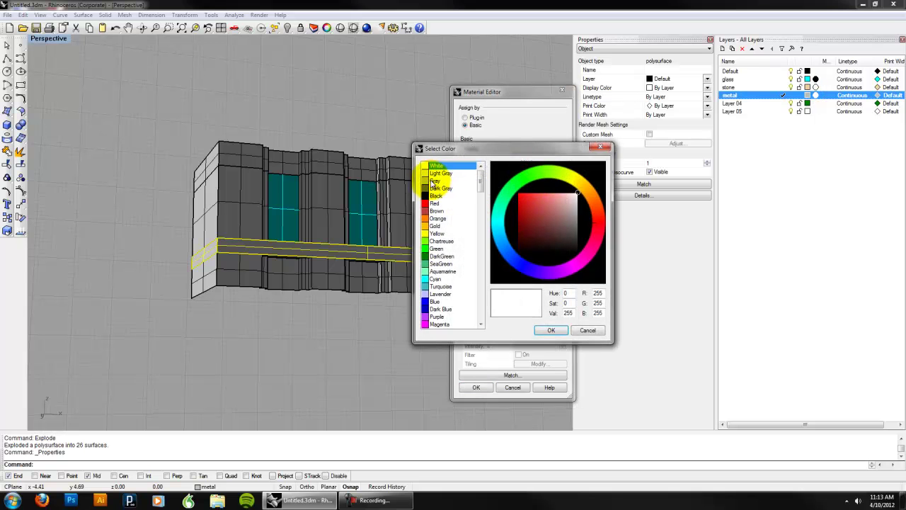
left_click(551, 330)
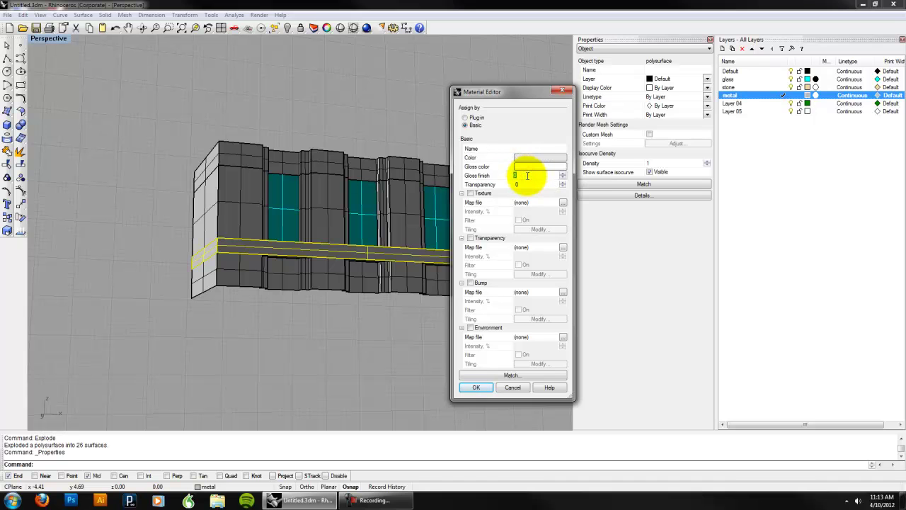
left_click(490, 393)
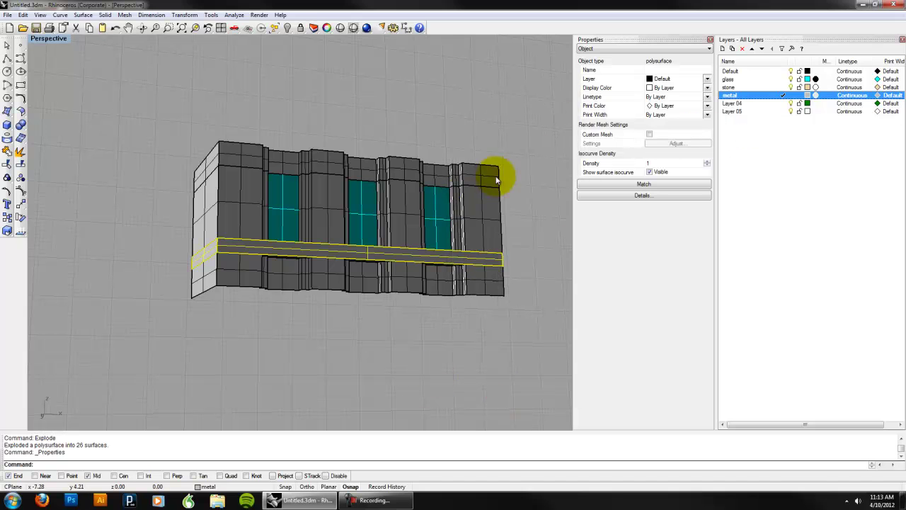
Assign the selected band polysurface to the metal layer through its object properties and clear the selection.
left_click(700, 77)
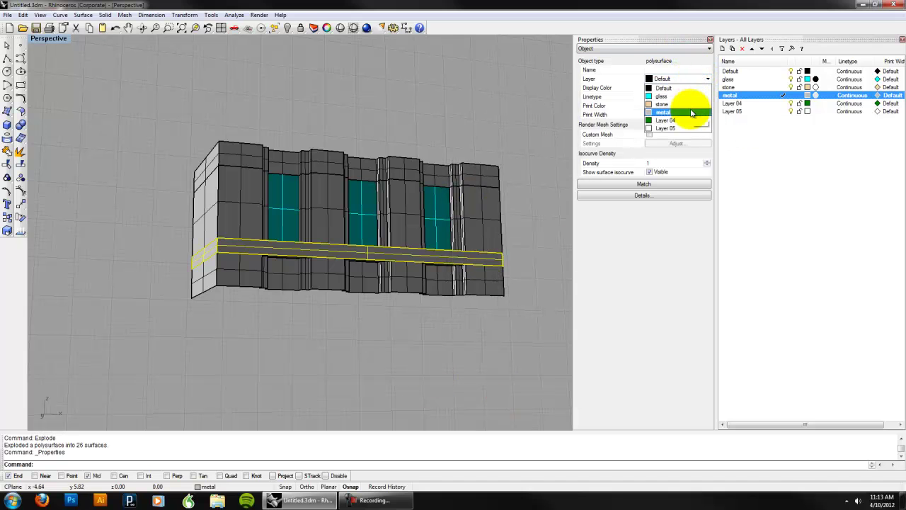
left_click(669, 113)
left_click(514, 105)
Hide the metal band polysurface that wraps the edge of the floor slab.
right_click_drag(522, 105, 371, 236)
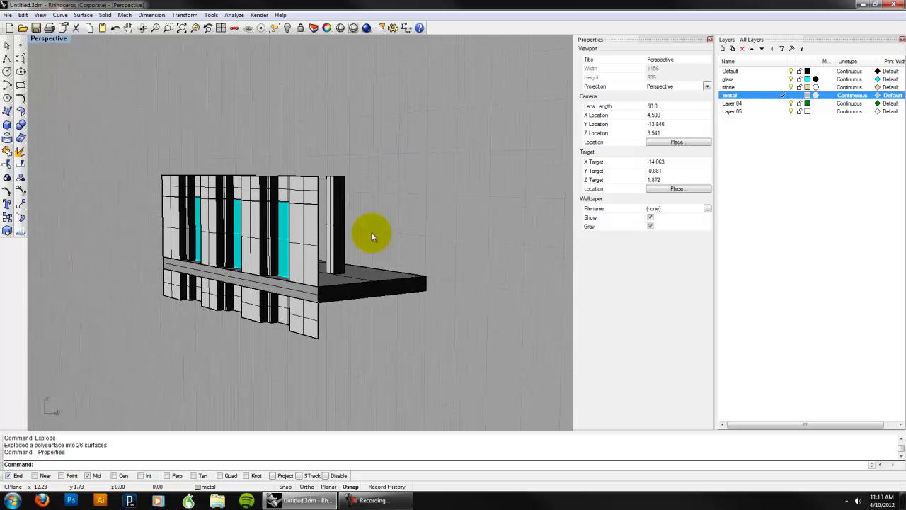
left_click(306, 292)
left_click(336, 314)
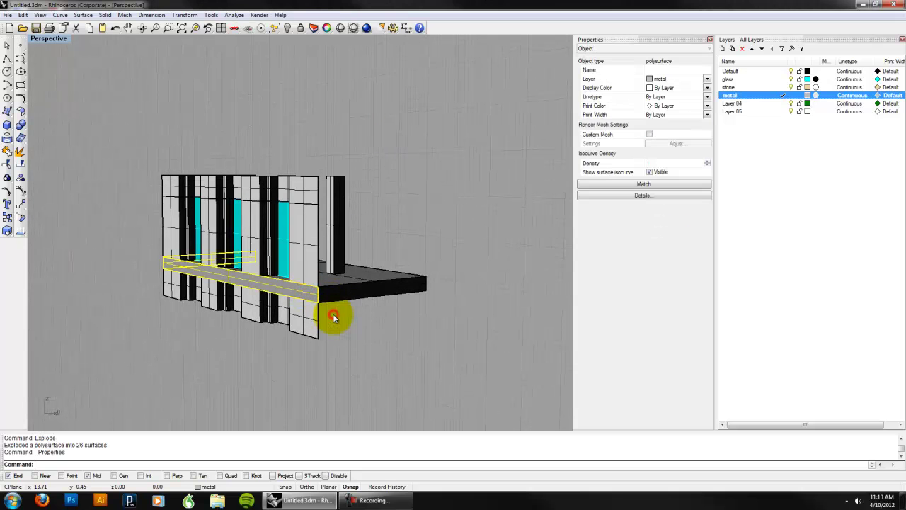
type("hide")
key("Return")
Explode the floor slab polysurface into separate surfaces, check its front surface and clear the selection.
right_click_drag(333, 314, 344, 304)
left_click(356, 271)
right_click_drag(356, 271, 377, 348)
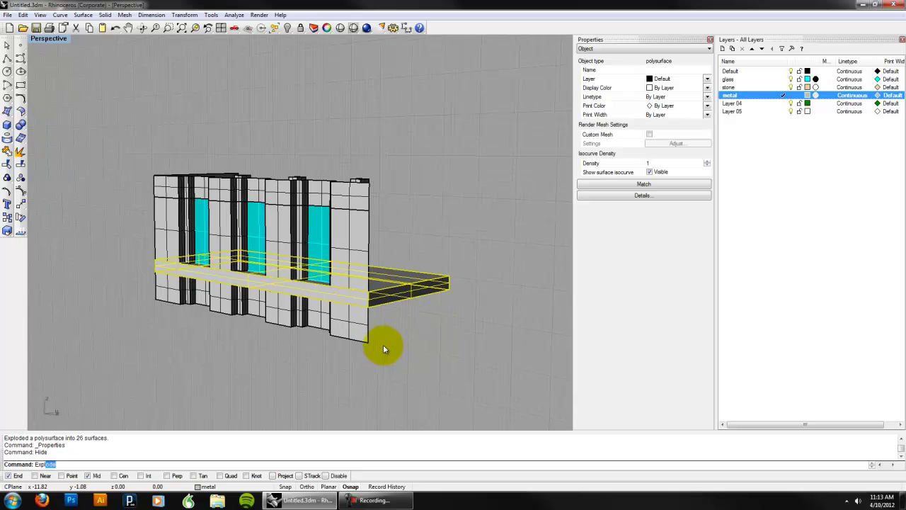
key("Return")
left_click(383, 344)
left_click(349, 298)
right_click_drag(349, 298, 438, 319)
left_click(418, 346)
Show the hidden metal band polysurface again and delete it from in front of the slab.
right_click_drag(437, 358, 359, 349)
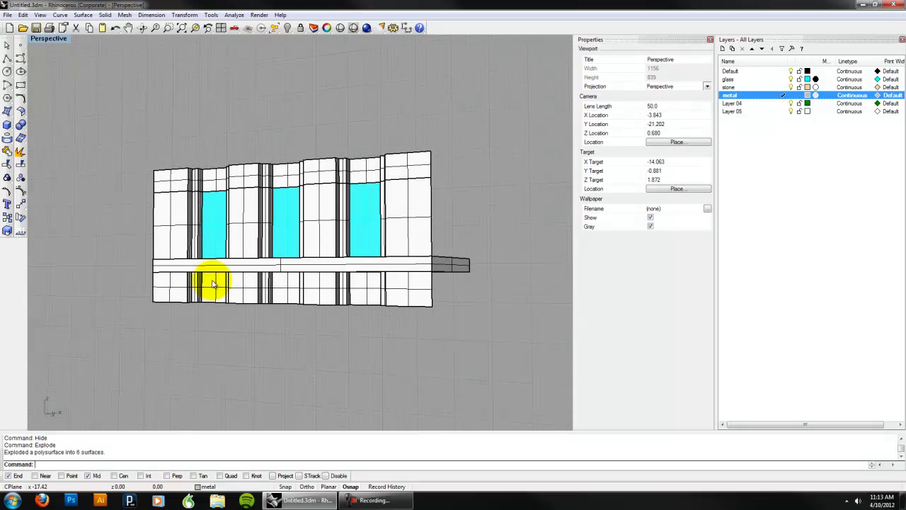
right_click_drag(192, 269, 295, 278)
key("Return")
left_click(293, 265)
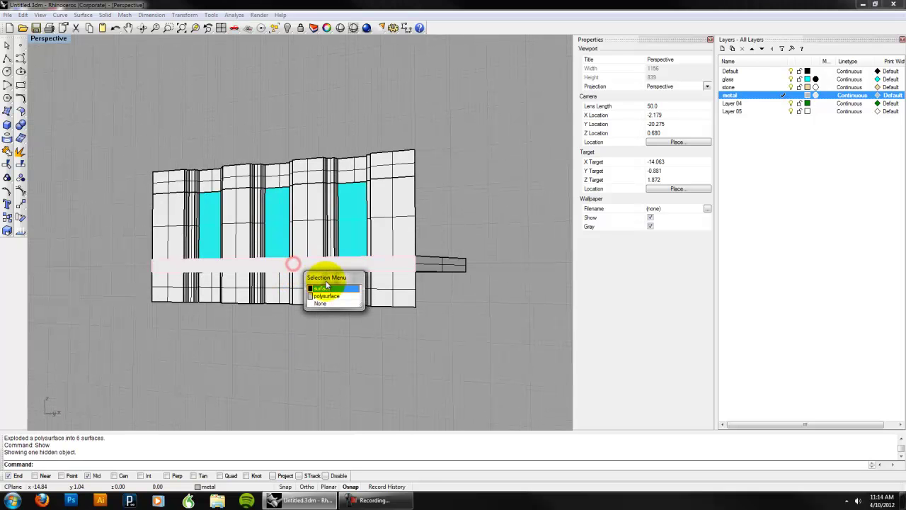
left_click(327, 296)
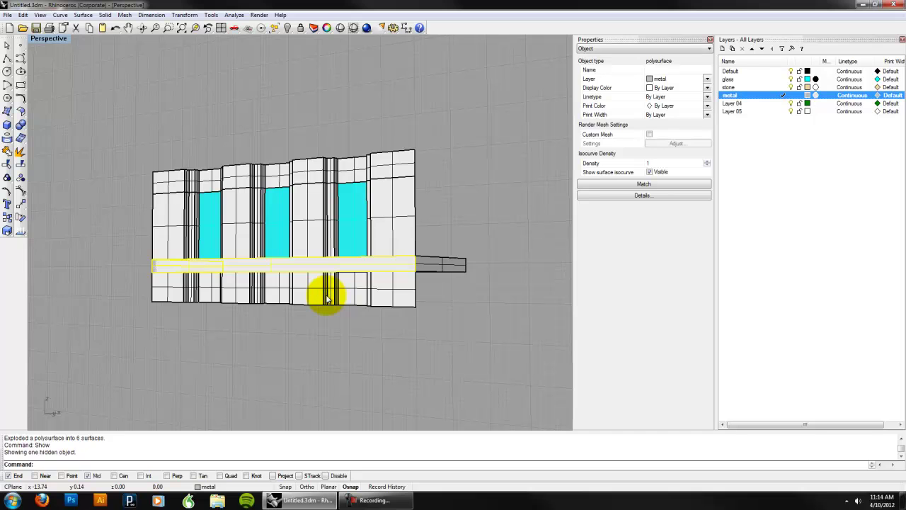
key("Delete")
Assign the floor slab's front edge surface and the adjoining side edge surface to the metal layer.
left_click(307, 268)
right_click_drag(308, 268, 400, 285)
left_click(280, 279, "shift")
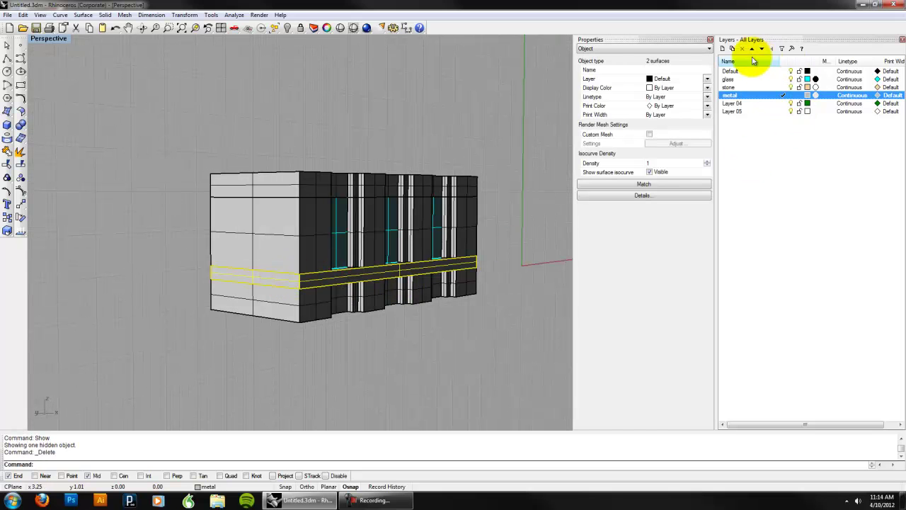
left_click(706, 80)
left_click(688, 112)
right_click_drag(529, 295, 399, 331)
left_click(488, 330)
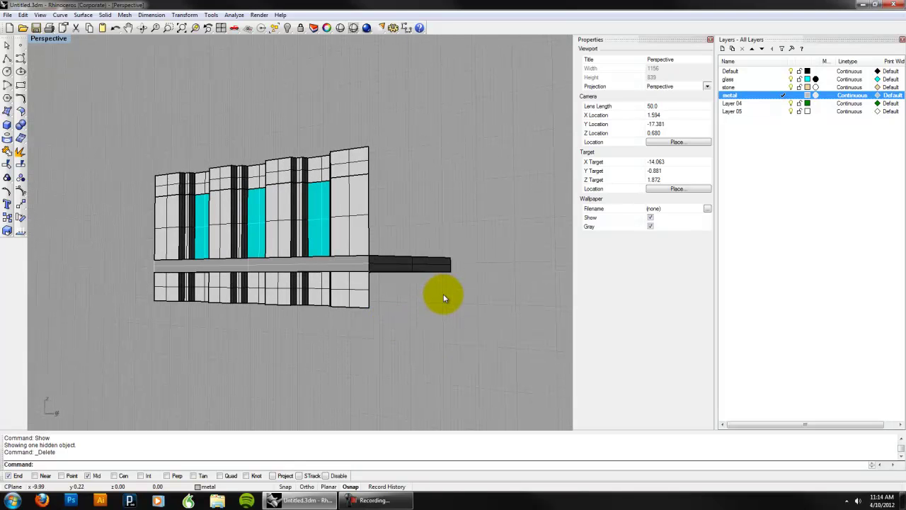
Make Default the current layer and turn off the glass and metal layers.
scroll(372, 296, "up", 3)
right_click_drag(371, 296, 461, 314, "shift")
left_click(751, 71)
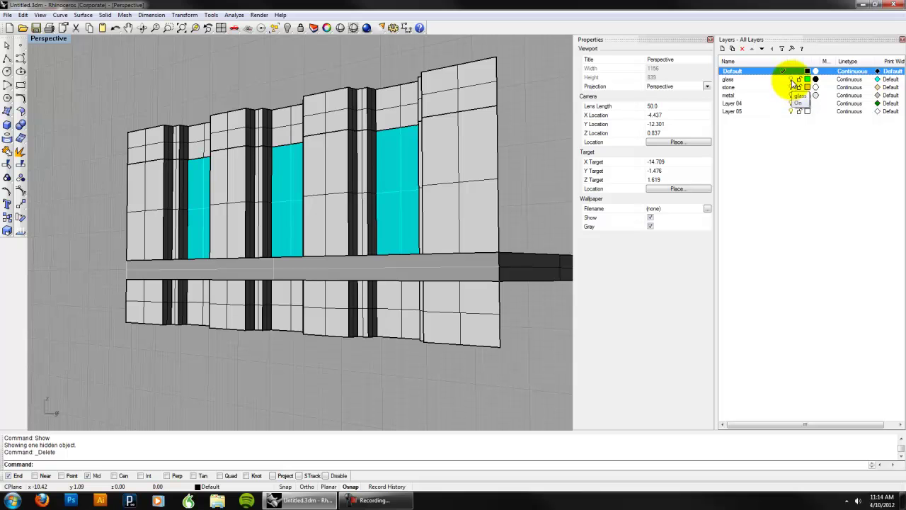
left_click(791, 80)
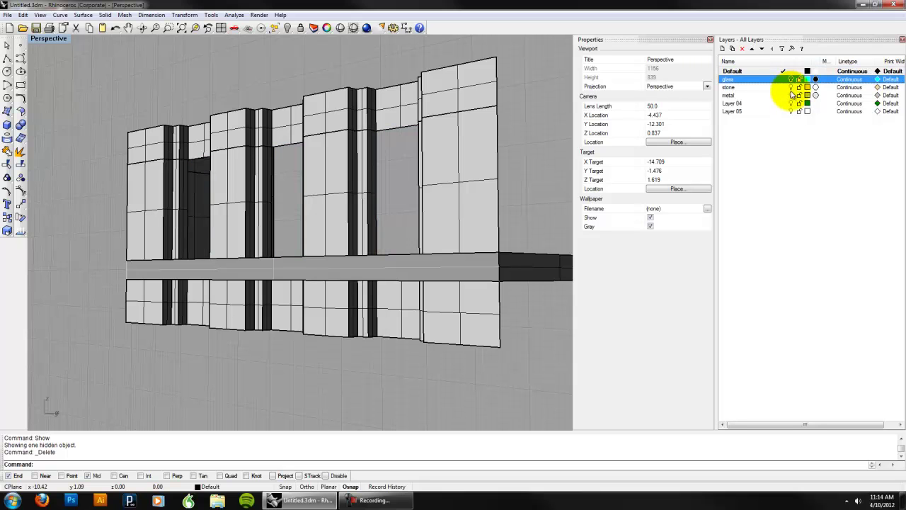
left_click(791, 95)
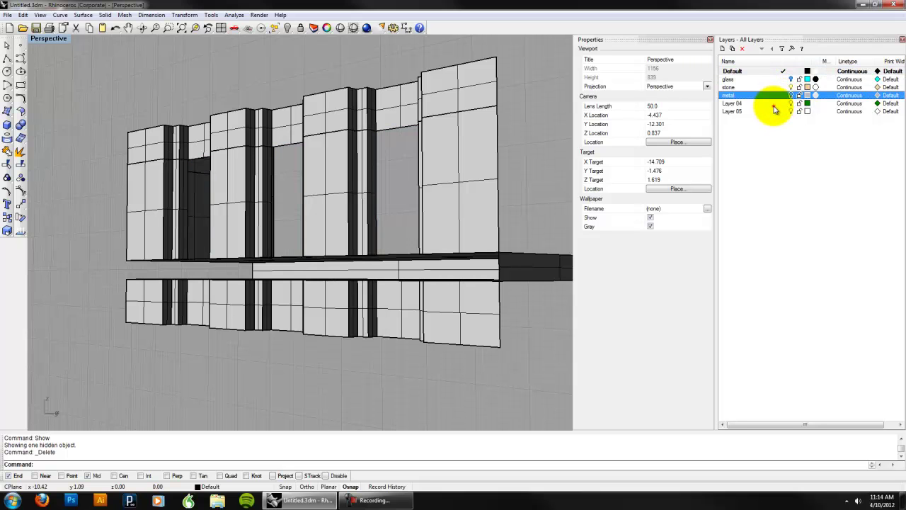
Set Layer 04's display colour to Gray, then rename it concrete and make it the current layer.
left_click(774, 104)
left_click(807, 104)
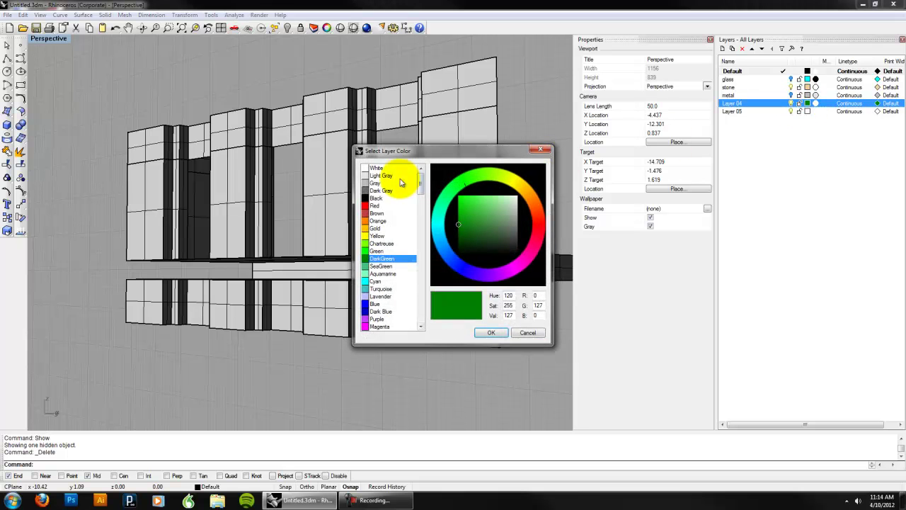
left_click(374, 184)
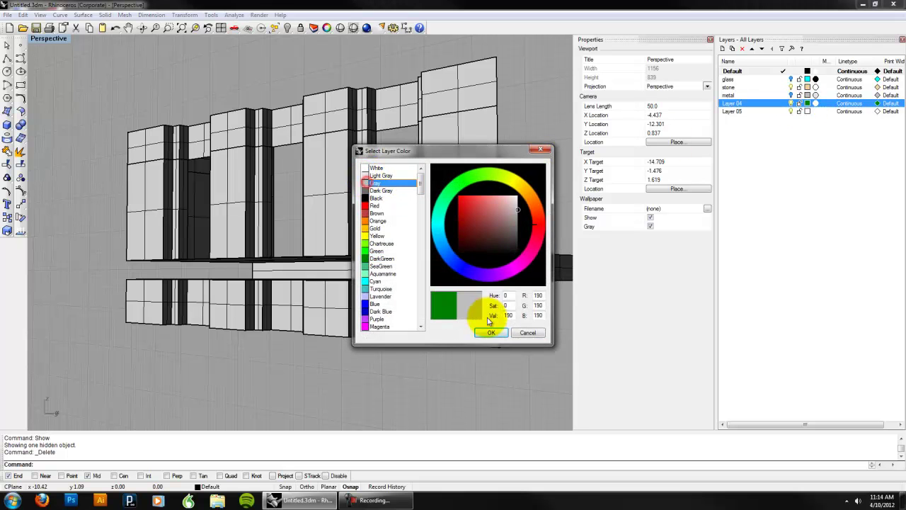
left_click(491, 332)
double_click(769, 104)
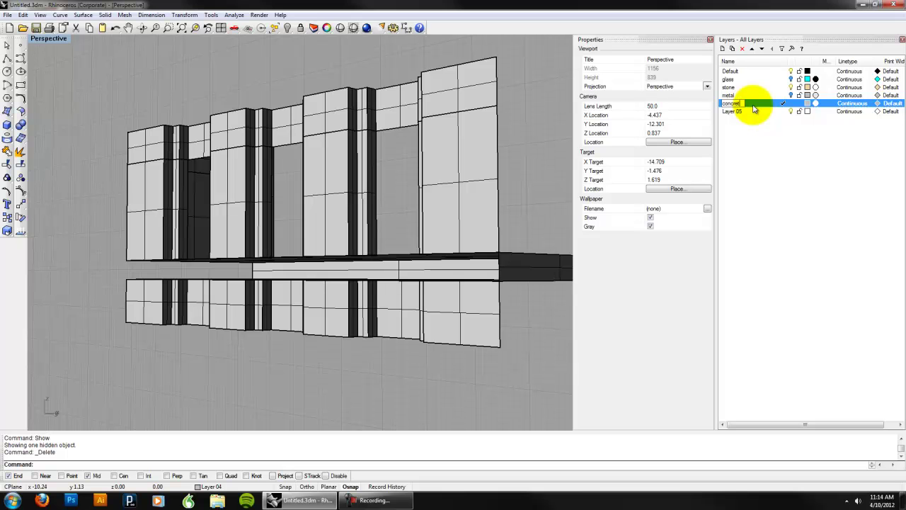
left_click(542, 115)
Assign the three interior columns and the floor slab's remaining surfaces to the concrete layer, then clear the selection.
right_click_drag(550, 142, 217, 227)
left_click(294, 247)
left_click(224, 229)
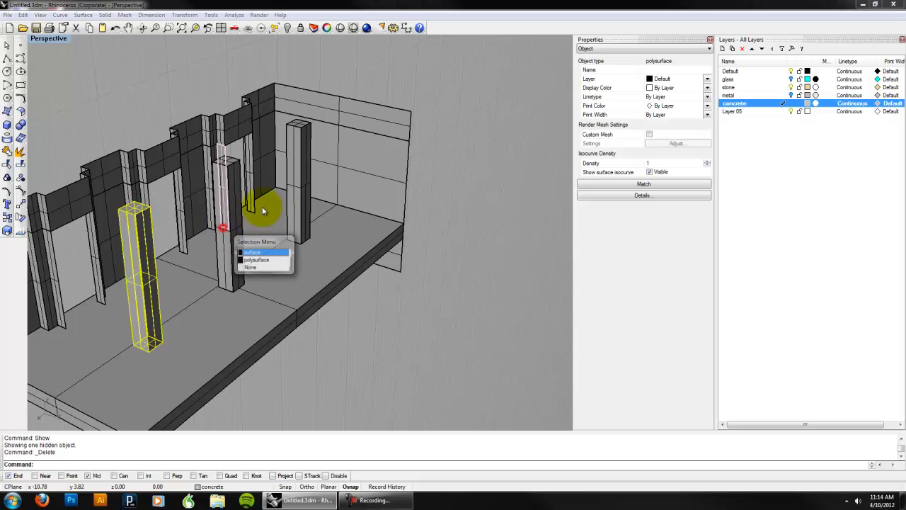
left_click(346, 328)
left_click(139, 312, "shift")
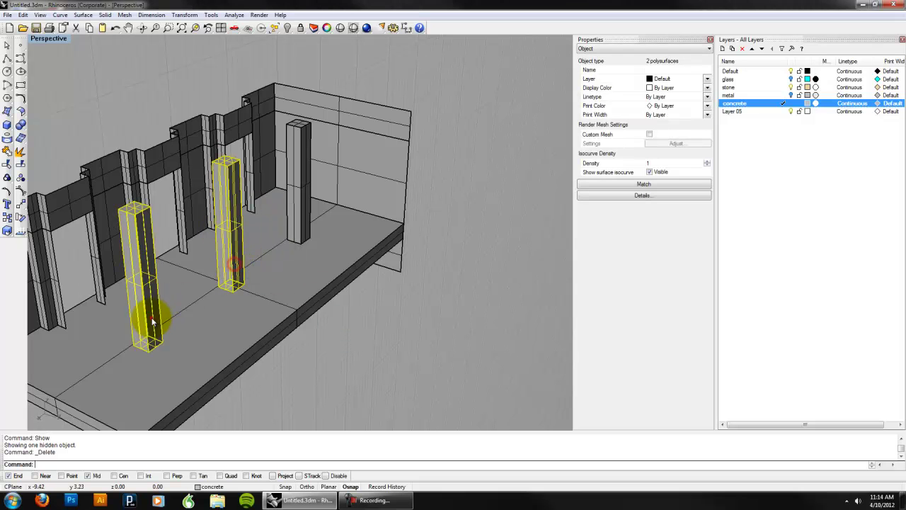
left_click(305, 226, "shift")
left_click(331, 278, "shift")
left_click(346, 312)
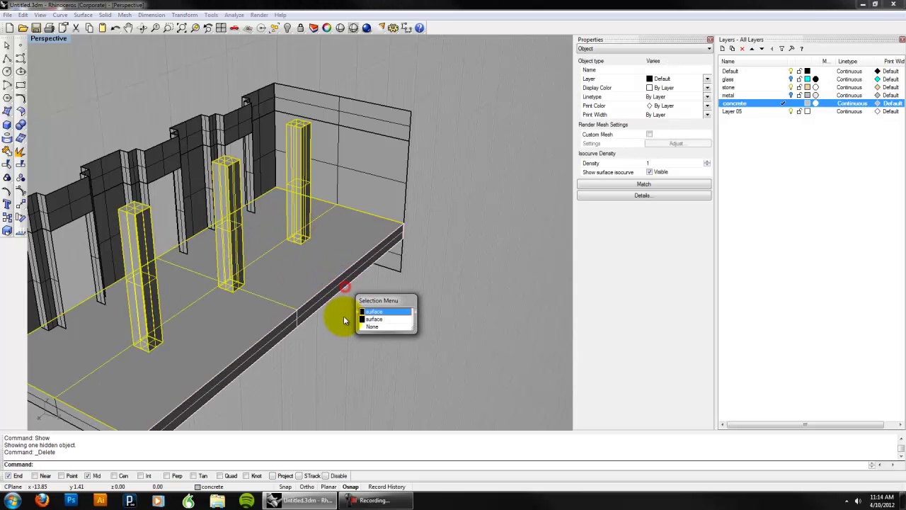
left_click(376, 316)
right_click_drag(348, 340, 199, 373)
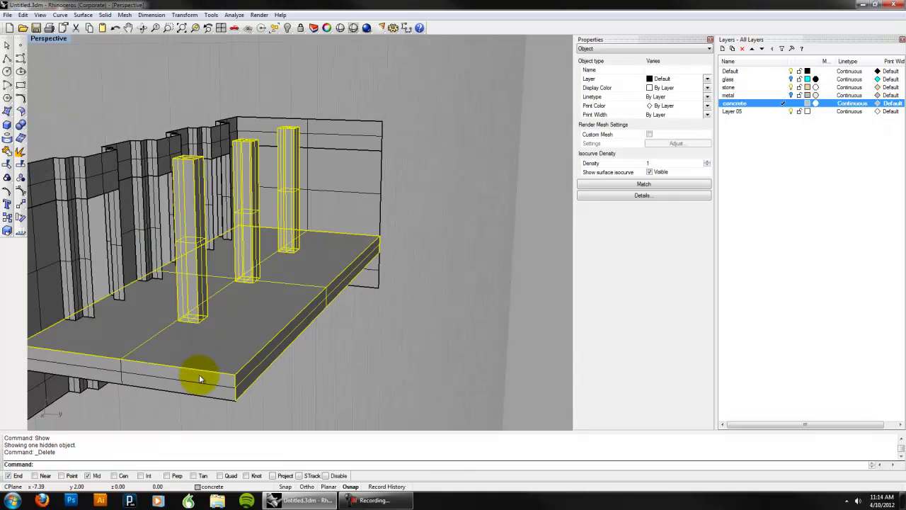
right_click_drag(330, 376, 271, 257)
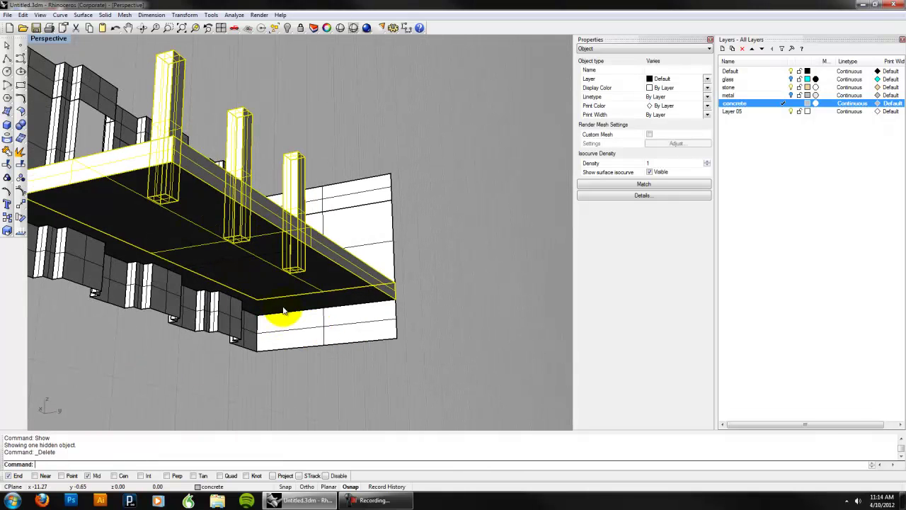
right_click_drag(319, 299, 530, 322)
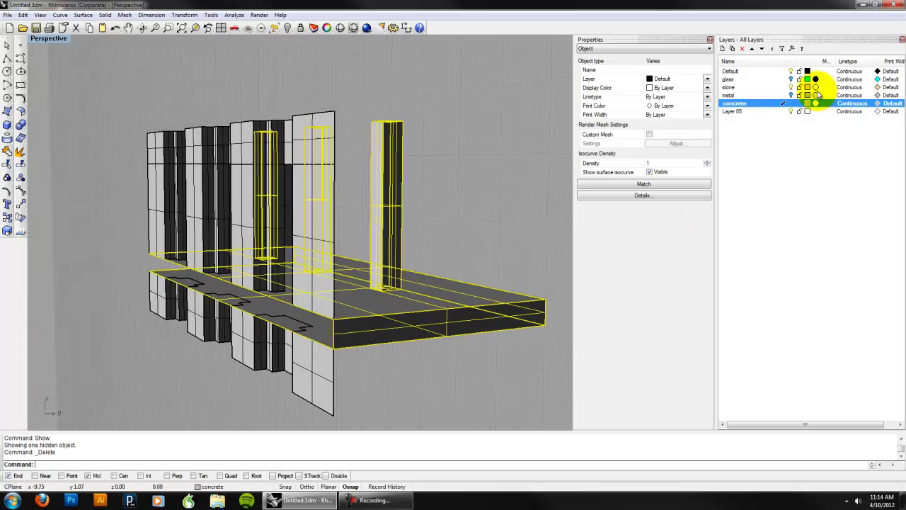
left_click(705, 79)
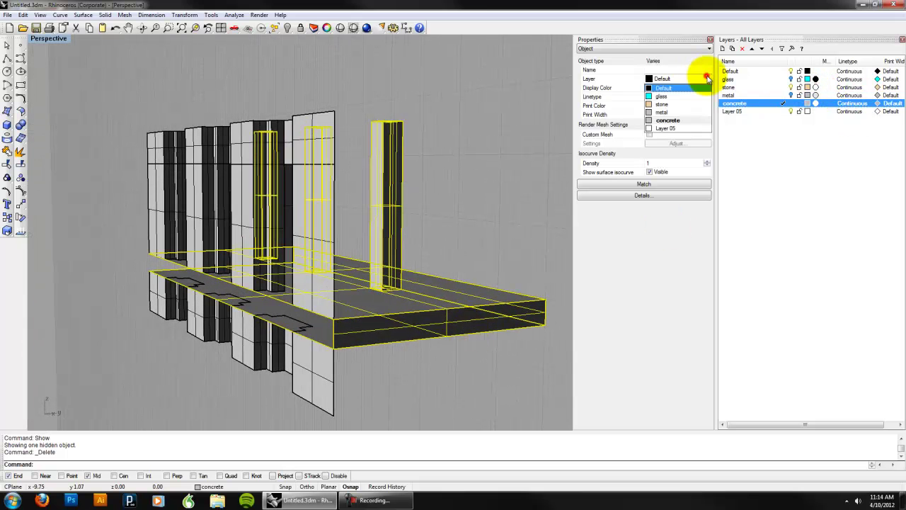
left_click(694, 120)
left_click(519, 162)
Make Default the current layer and turn off the concrete layer.
right_click_drag(519, 163, 508, 189)
left_click(763, 79)
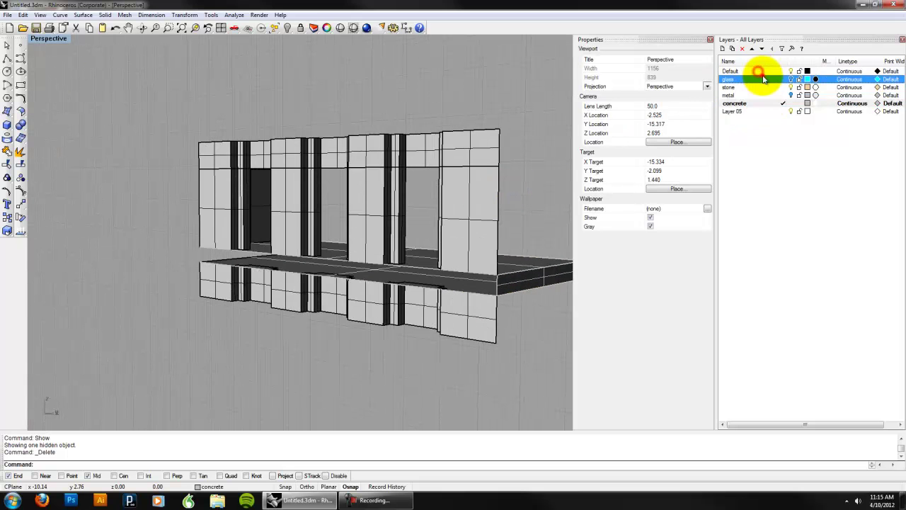
double_click(765, 72)
left_click(791, 104)
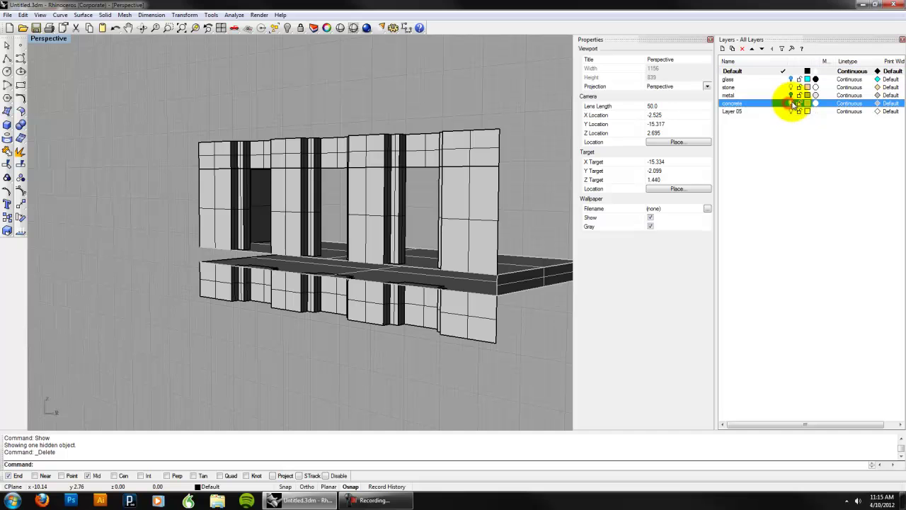
left_click(791, 104)
Assign all the remaining facade wall pieces to the stone layer and clear the selection.
right_click_drag(465, 196, 417, 263)
right_click_drag(476, 301, 460, 288)
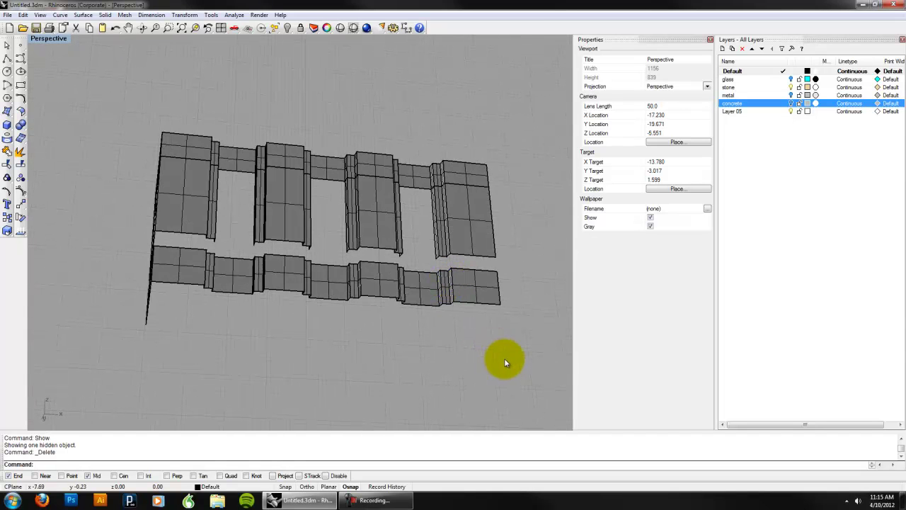
left_click_drag(508, 359, 122, 201)
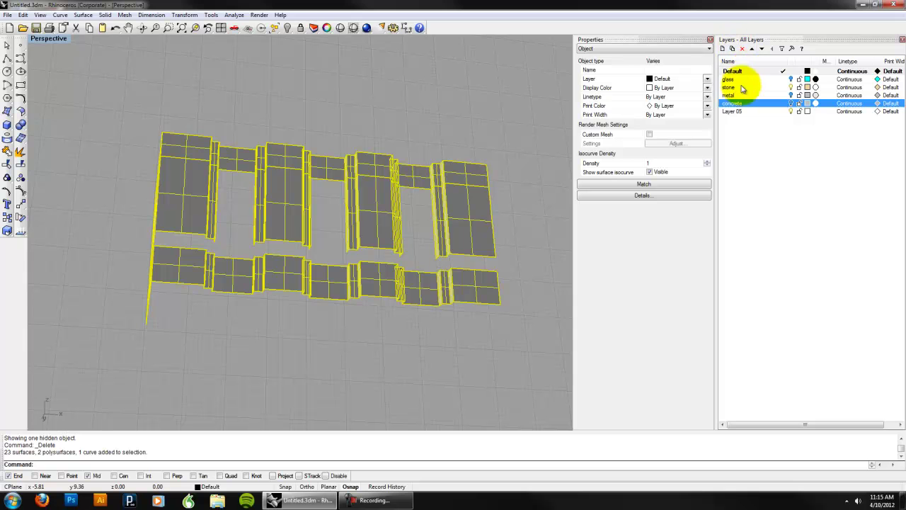
left_click(707, 79)
left_click(697, 98)
left_click(457, 106)
Turn the glass, metal and concrete layers back on.
left_click(791, 78)
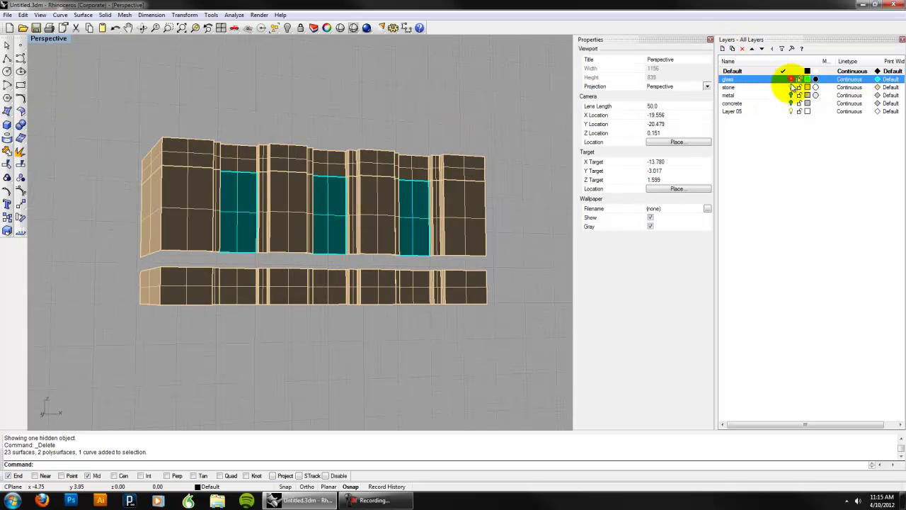
left_click(791, 95)
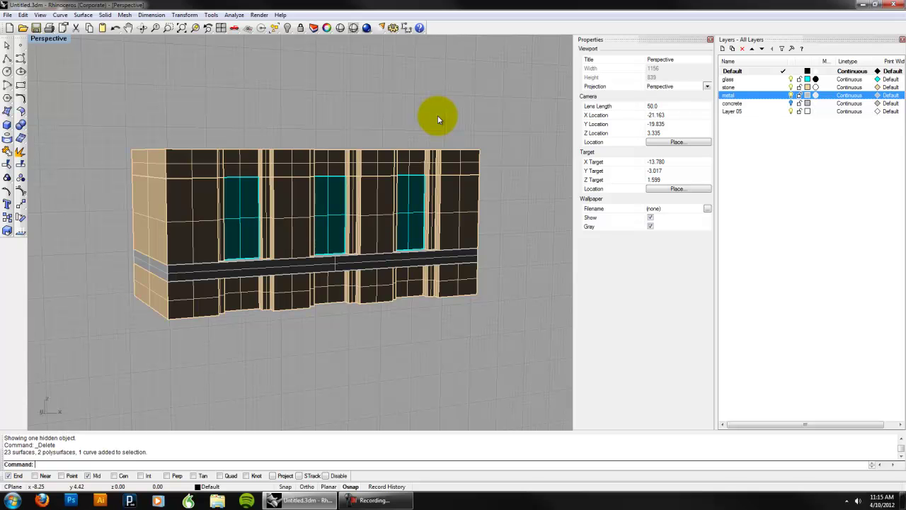
right_click_drag(437, 119, 349, 204)
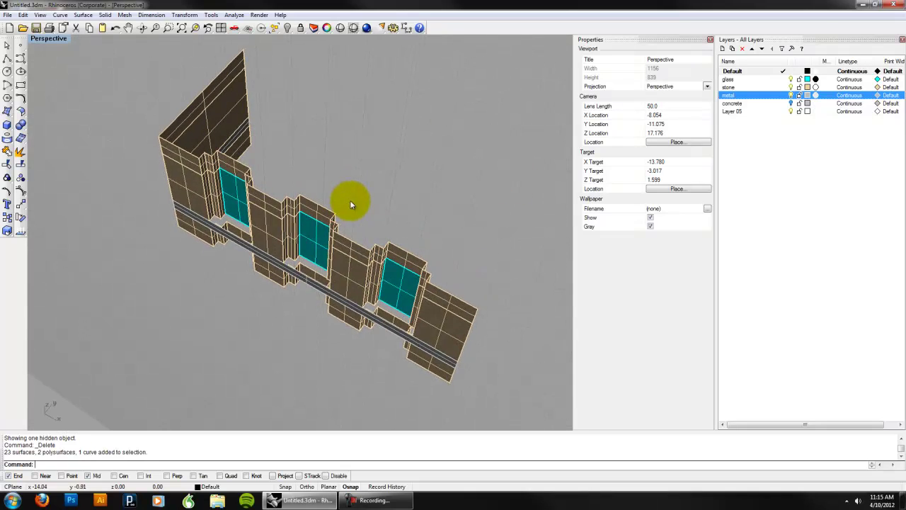
left_click(791, 103)
Examine the layered facade from above, from behind by the interior columns, and from the front.
right_click_drag(470, 153, 324, 151)
scroll(229, 293, "down", 5)
right_click_drag(229, 293, 221, 258)
right_click_drag(274, 226, 305, 231)
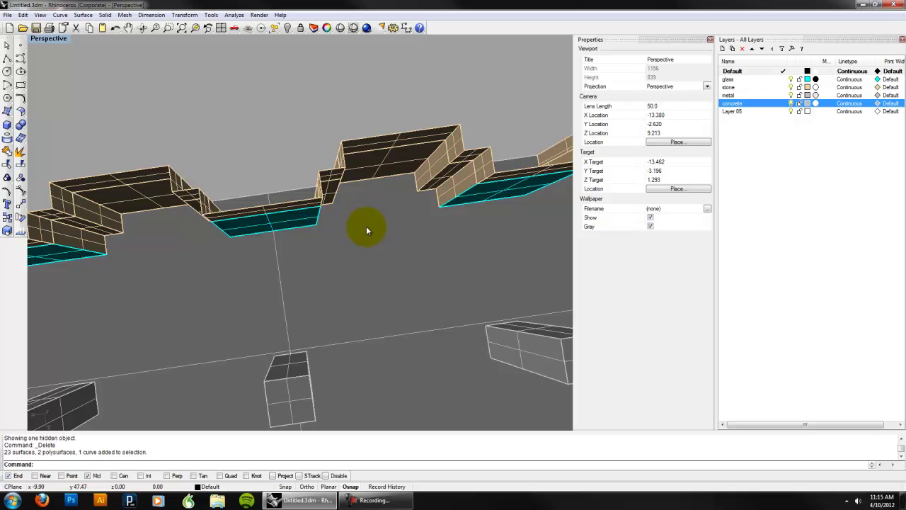
right_click_drag(364, 226, 313, 227)
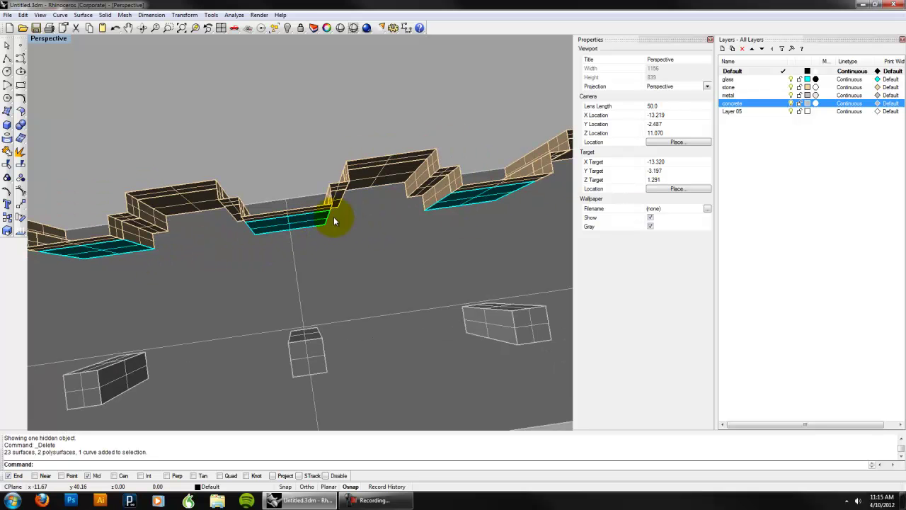
right_click_drag(354, 219, 4, 235)
right_click_drag(184, 330, 188, 255)
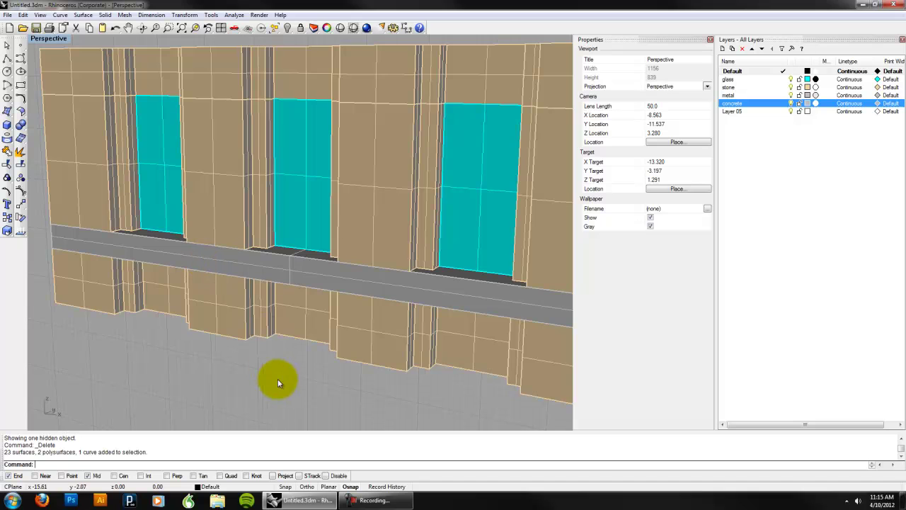
right_click_drag(277, 374, 303, 379)
scroll(330, 364, "down", 5)
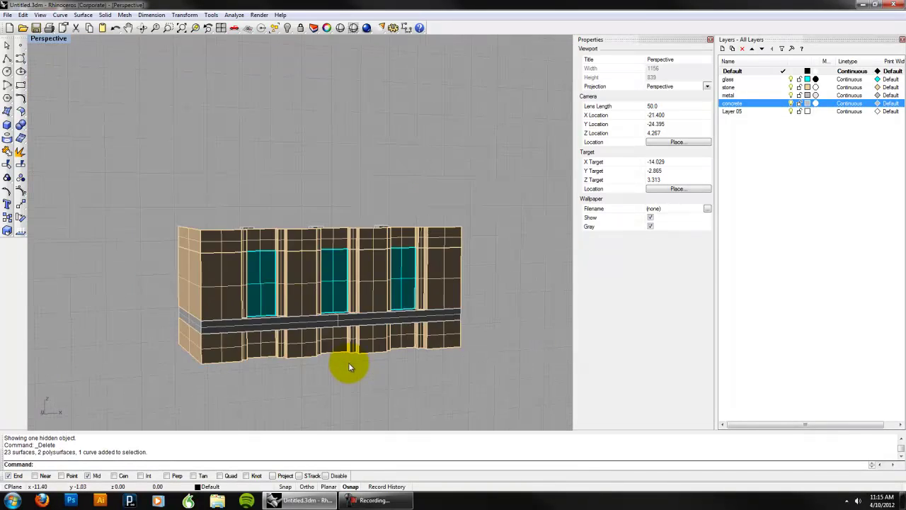
right_click_drag(318, 339, 312, 335)
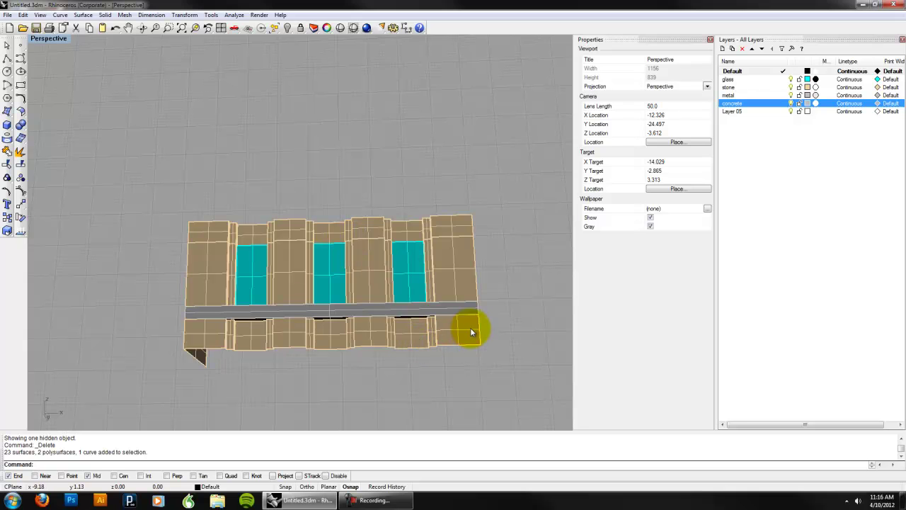
Explode the stone wall bands above the windows and below the floor slab into separate surfaces.
left_click(408, 232)
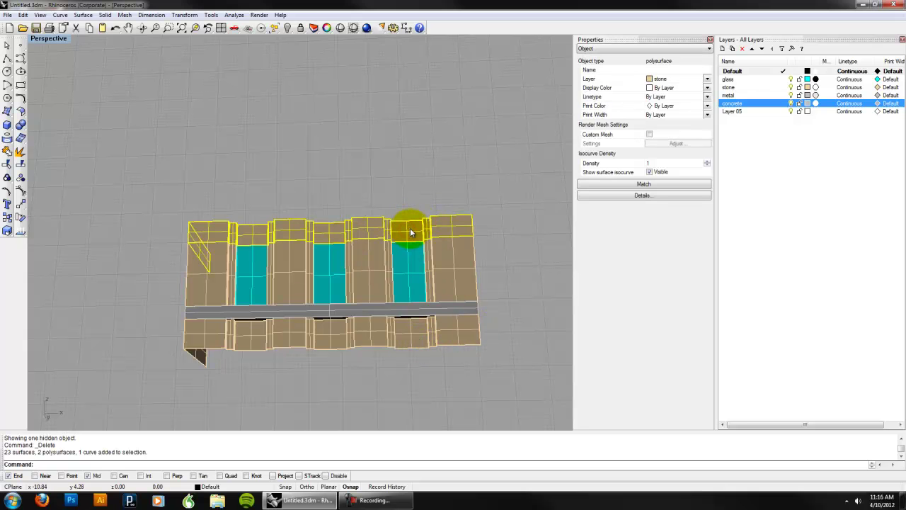
left_click(407, 330, "shift")
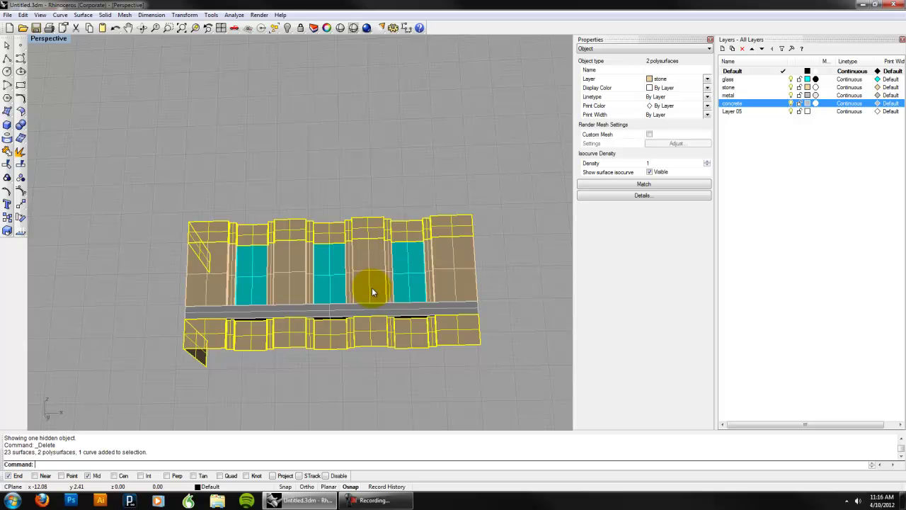
type("explode")
key("Return")
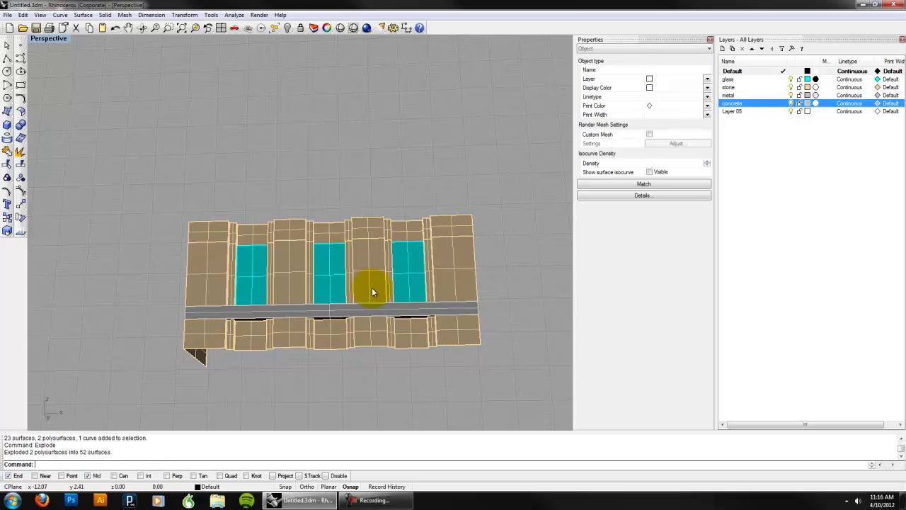
Assign the six recessed panels above and below the three windows to the metal layer and clear the selection.
left_click(419, 209)
left_click(411, 227)
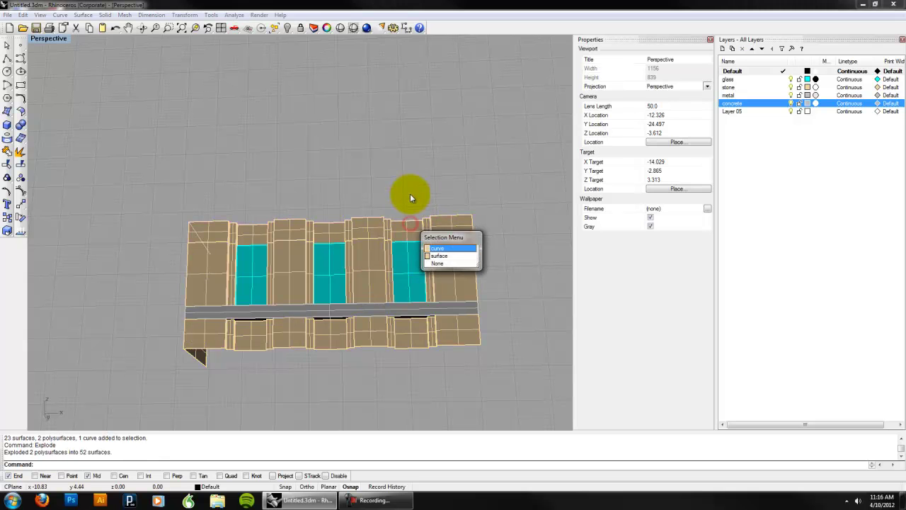
left_click(411, 196)
left_click(409, 227)
left_click(407, 331, "shift")
left_click(337, 333, "shift")
left_click(331, 231, "shift")
left_click(257, 232, "shift")
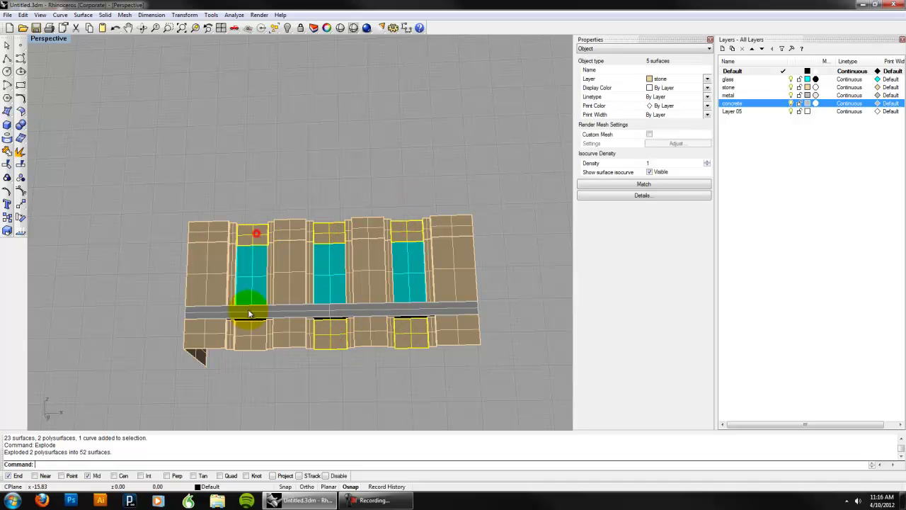
left_click(707, 79)
left_click(699, 113)
left_click(460, 136)
Switch the viewport to the Front view and frame the whole facade.
right_click_drag(459, 135, 369, 181)
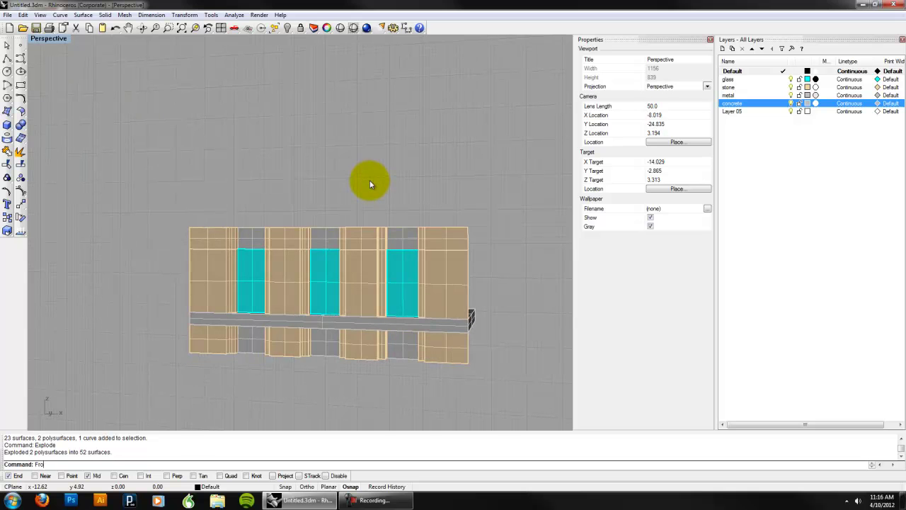
type("nt")
key("Return")
scroll(369, 182, "down", 3)
right_click_drag(373, 183, 362, 170)
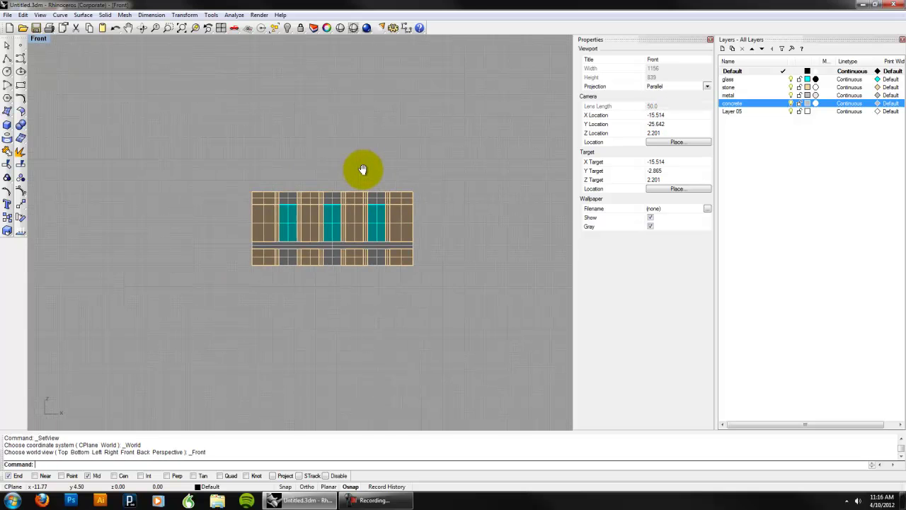
left_click_drag(250, 164, 238, 162)
left_click(358, 150)
scroll(448, 198, "up", 3)
Try copying the window storey without its floor slab onto its own top edge, and undo the copy.
left_click_drag(460, 234, 141, 157)
type("y")
key("Return")
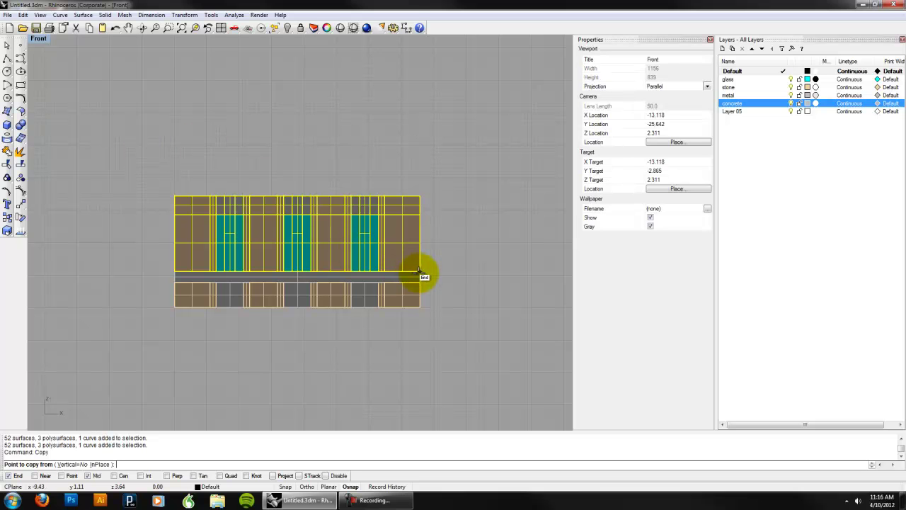
left_click(419, 272)
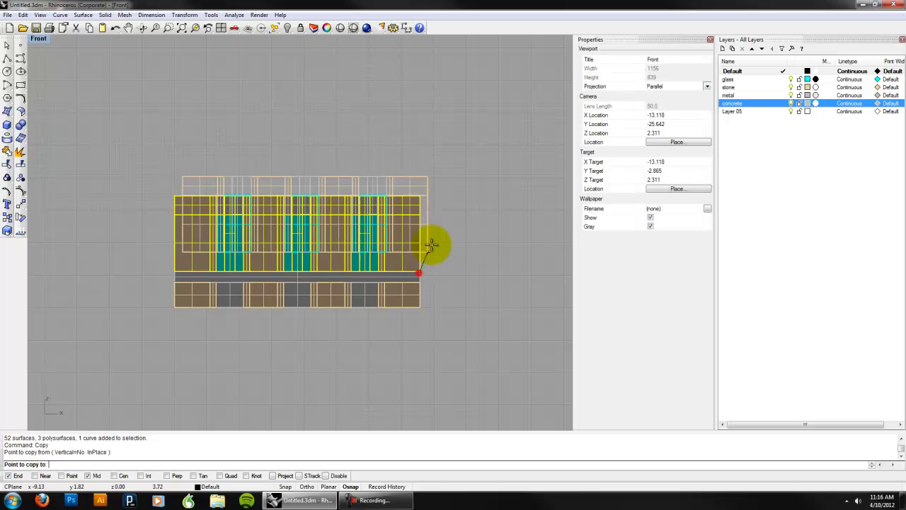
left_click(421, 196)
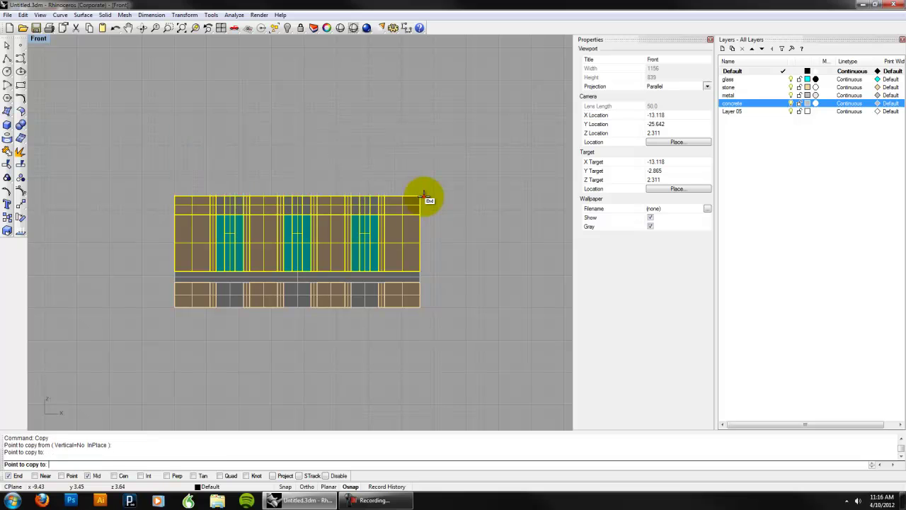
right_click(431, 218)
key("ctrl+z")
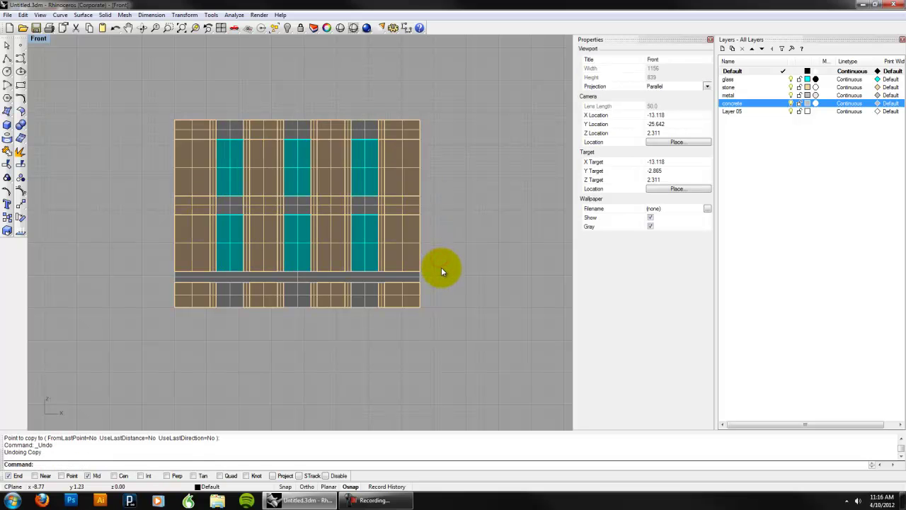
Copy the window storey together with its floor slab so the copy stacks directly on the storey's top edge.
left_click_drag(450, 275, 149, 179)
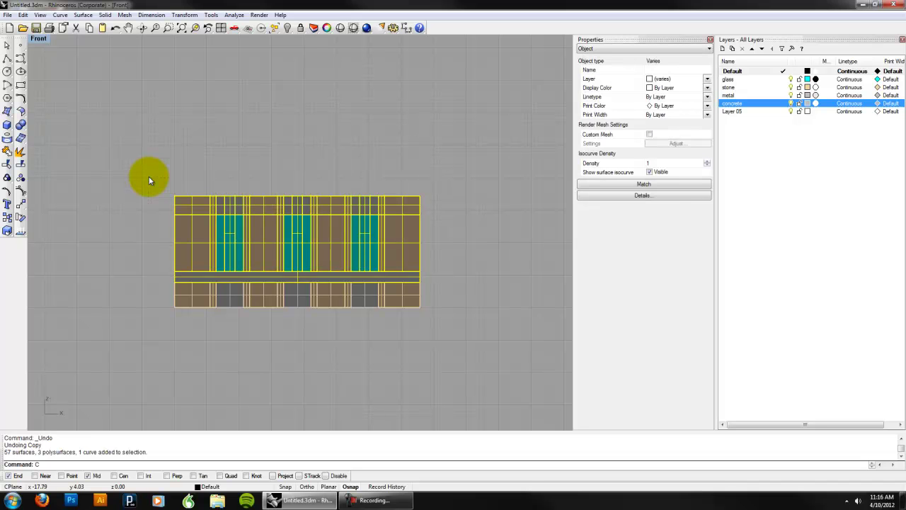
type("py")
key("Return")
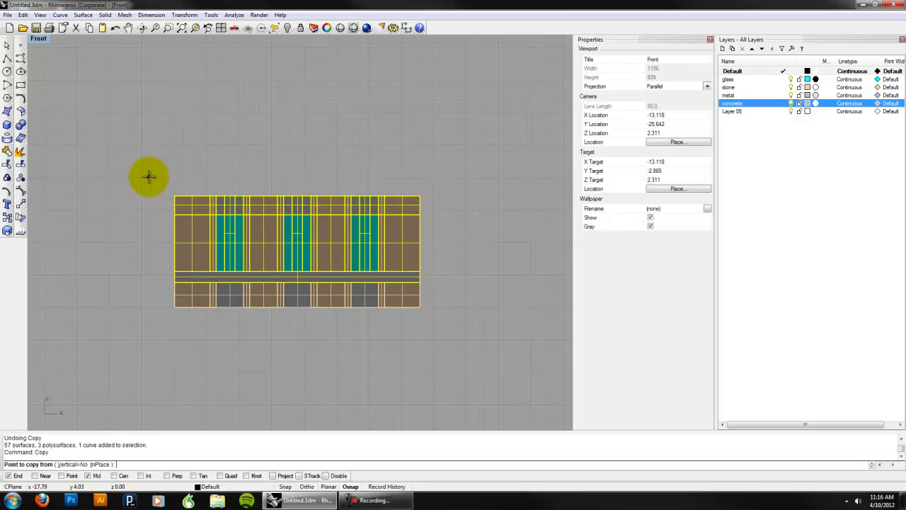
left_click(419, 277)
left_click(421, 191)
key("Return")
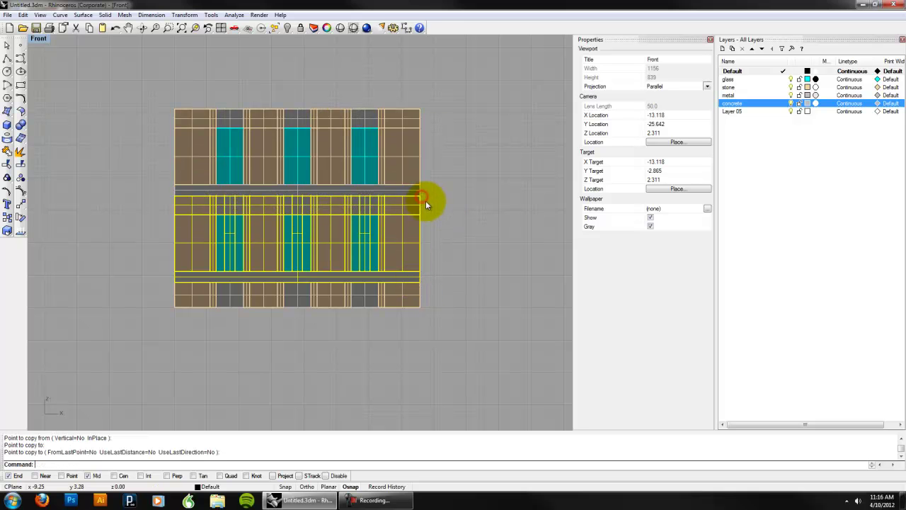
left_click(444, 195)
Copy the upper window storey without its slab three times, stacking each copy directly above the last.
right_click_drag(447, 199, 461, 245)
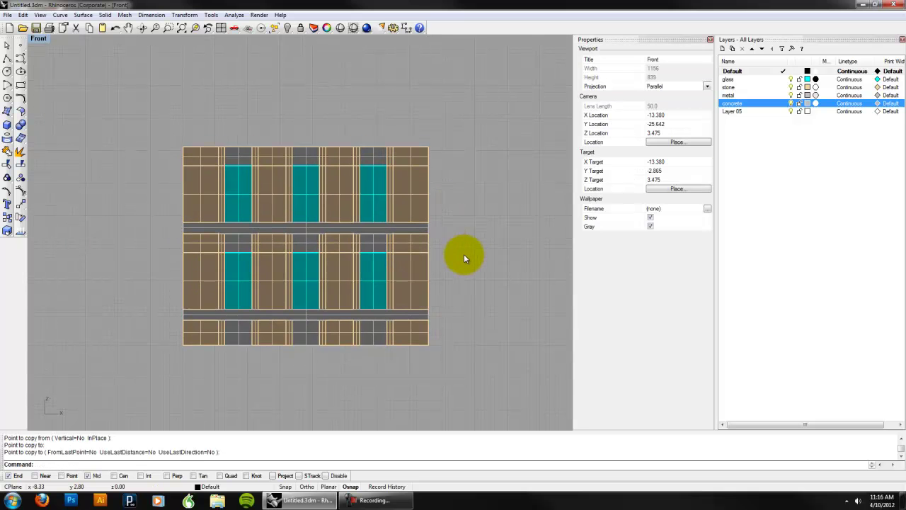
left_click_drag(172, 122, 159, 116)
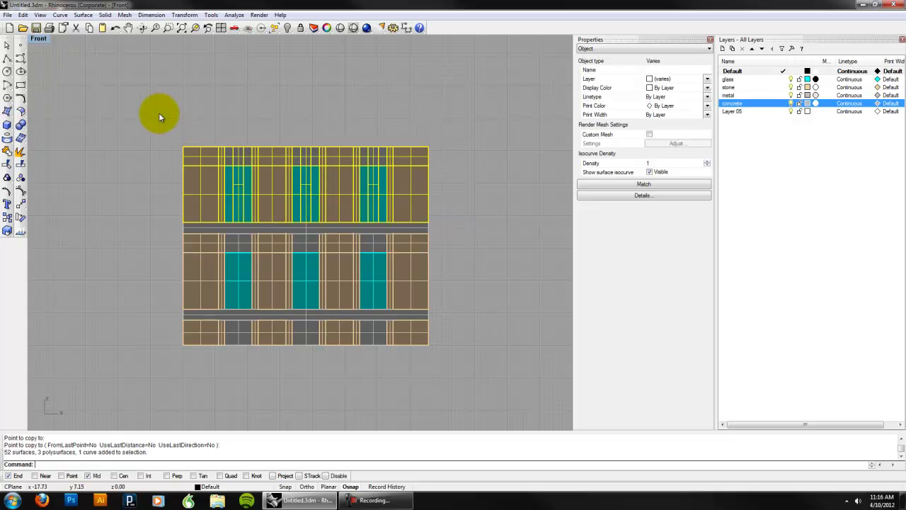
type("y")
key("Return")
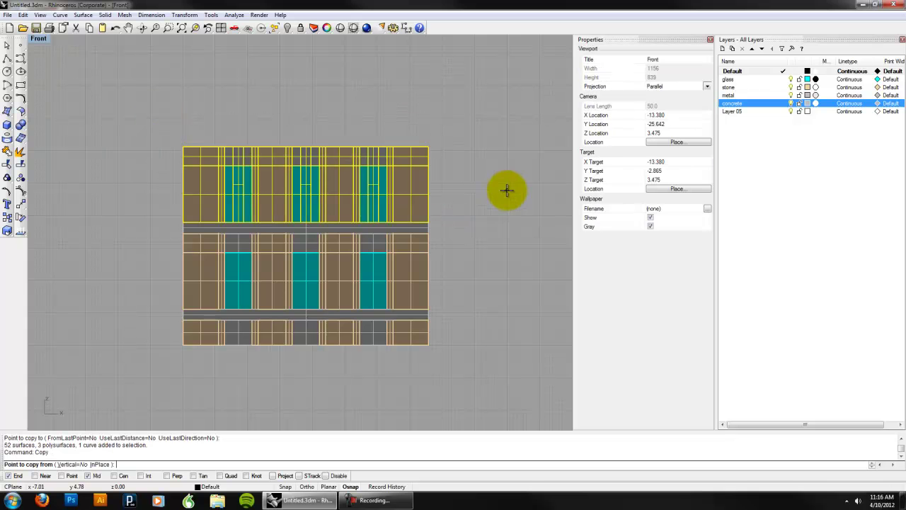
right_click_drag(507, 191, 501, 223)
left_click(424, 253)
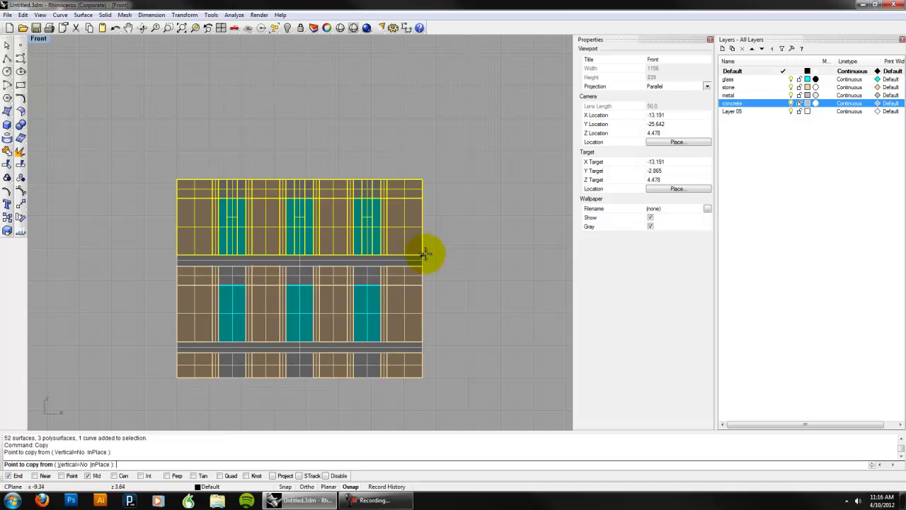
left_click(424, 179)
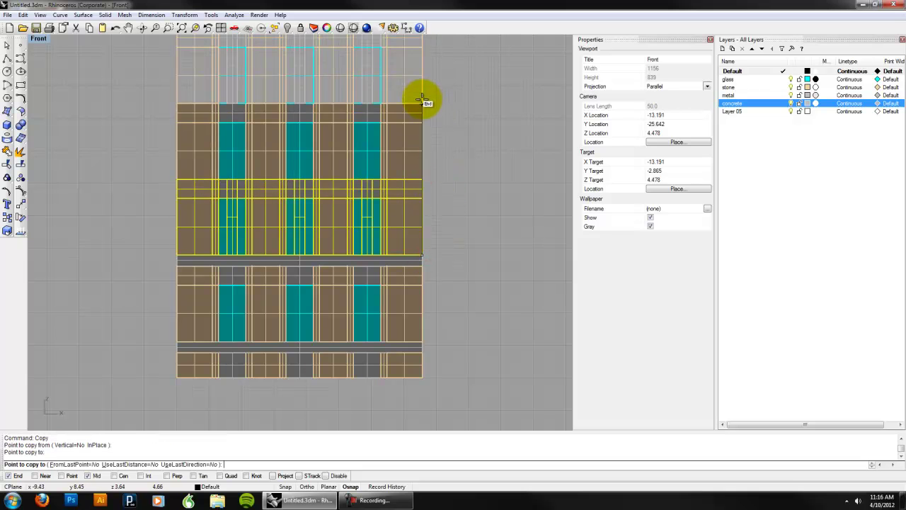
right_click_drag(456, 110, 457, 208)
left_click(425, 121)
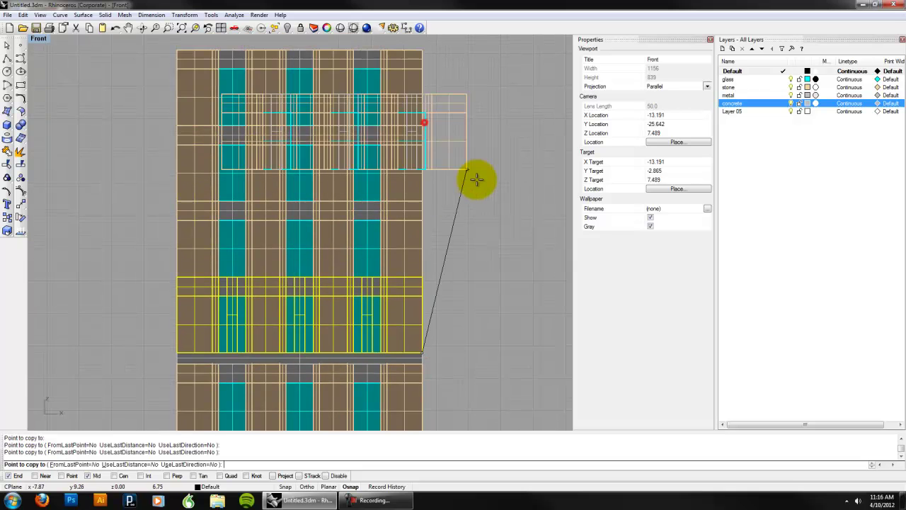
key("Return")
scroll(480, 186, "down", 3)
left_click(472, 186)
Delete the lowest floor slab and the wall band below it.
scroll(434, 221, "up", 2)
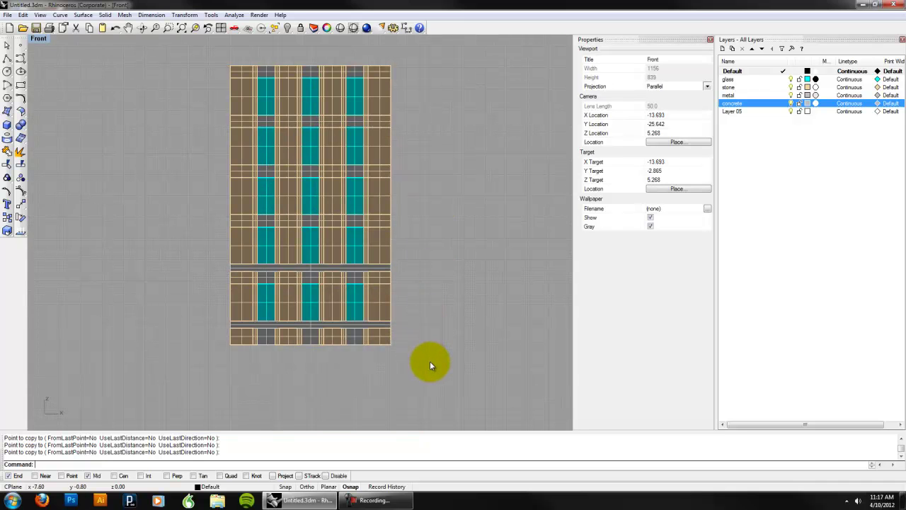
left_click_drag(436, 366, 127, 328)
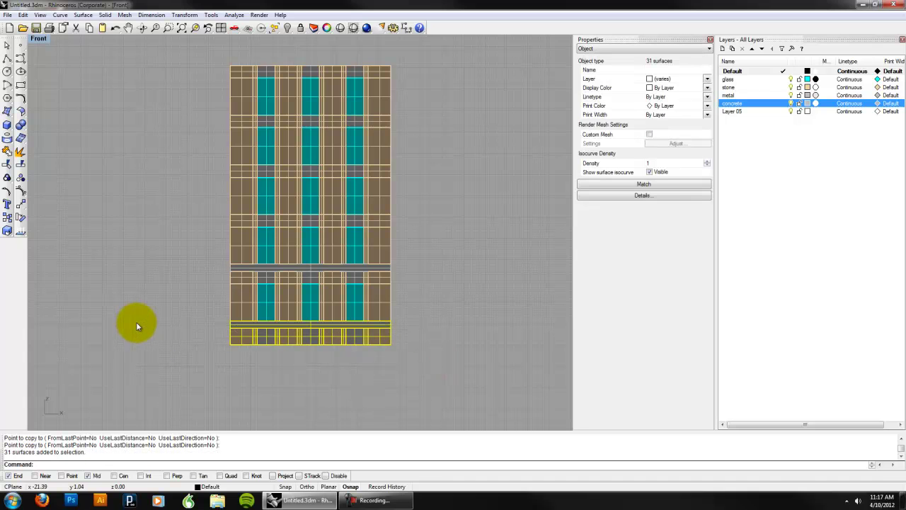
right_click_drag(141, 322, 131, 322)
key("Delete")
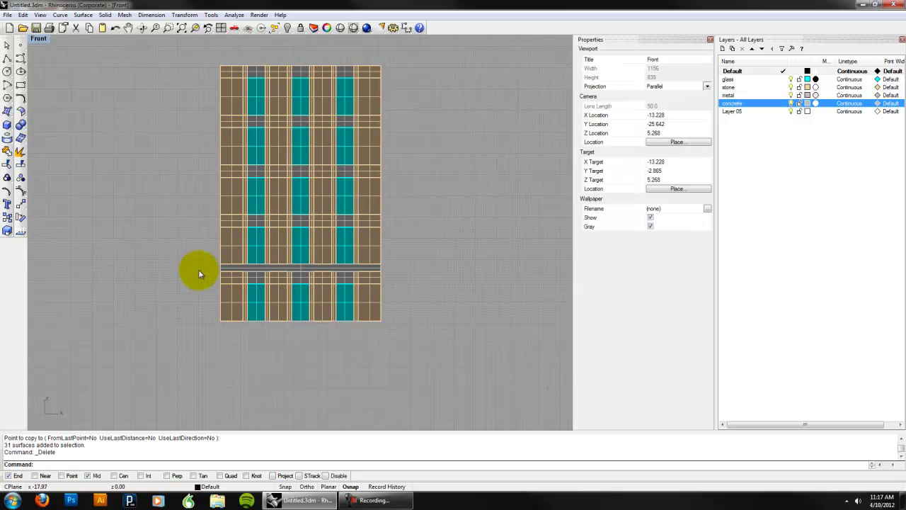
Switch to the perspective view and show the facade in Rendered display mode.
right_click_drag(198, 275, 187, 305)
left_click(38, 38)
mouse_move(65, 155)
left_click(182, 232)
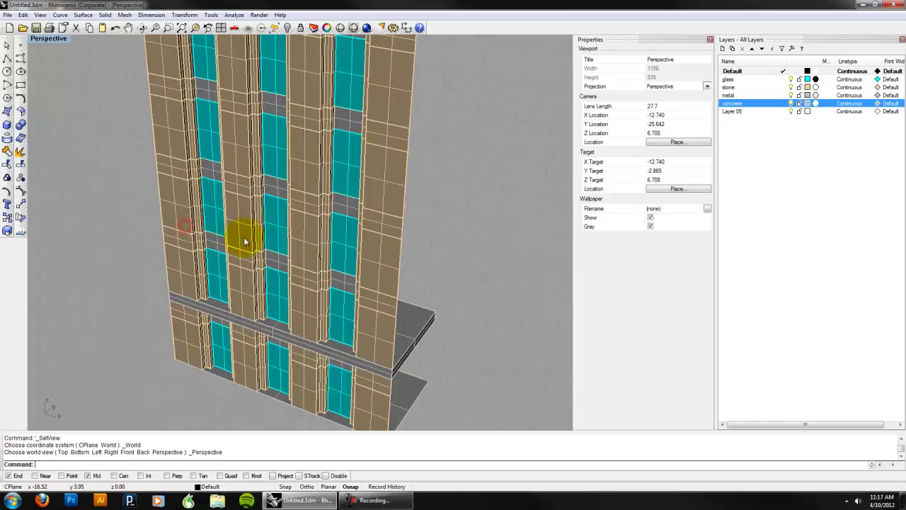
right_click_drag(340, 203, 267, 219)
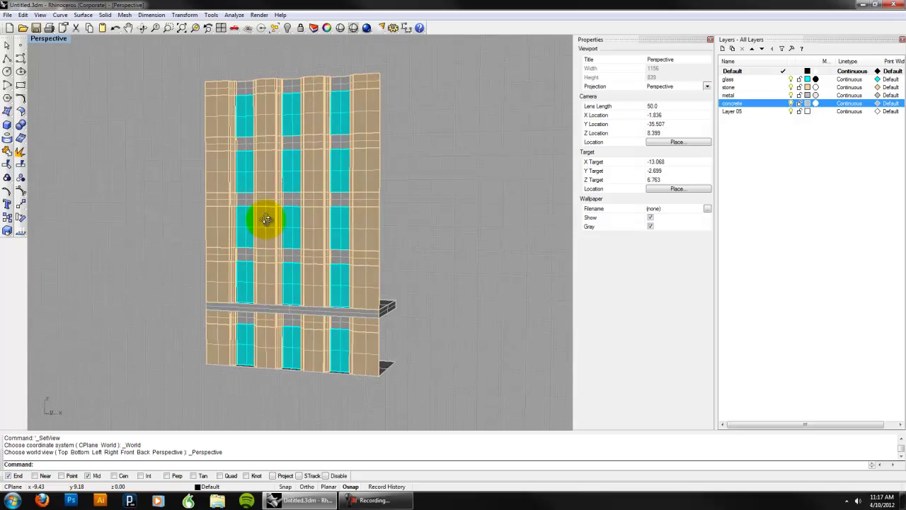
left_click(50, 38)
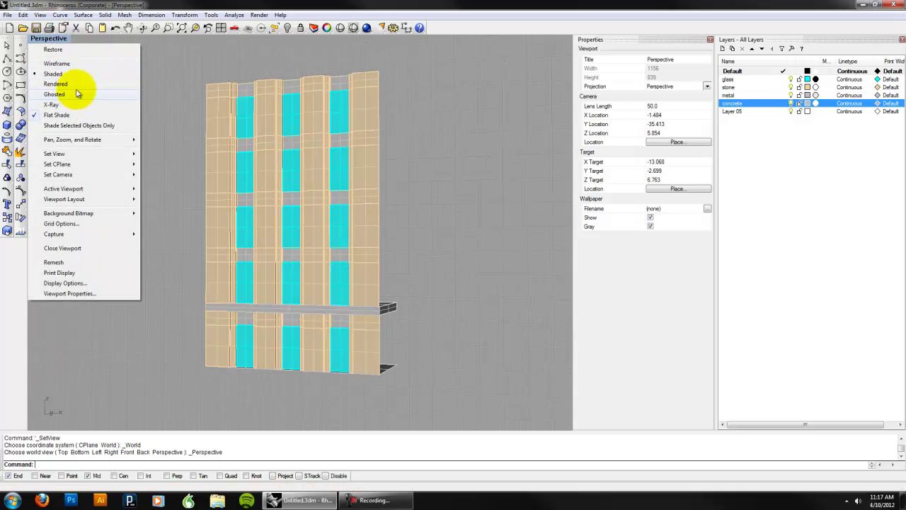
left_click(77, 84)
right_click_drag(167, 151, 238, 151)
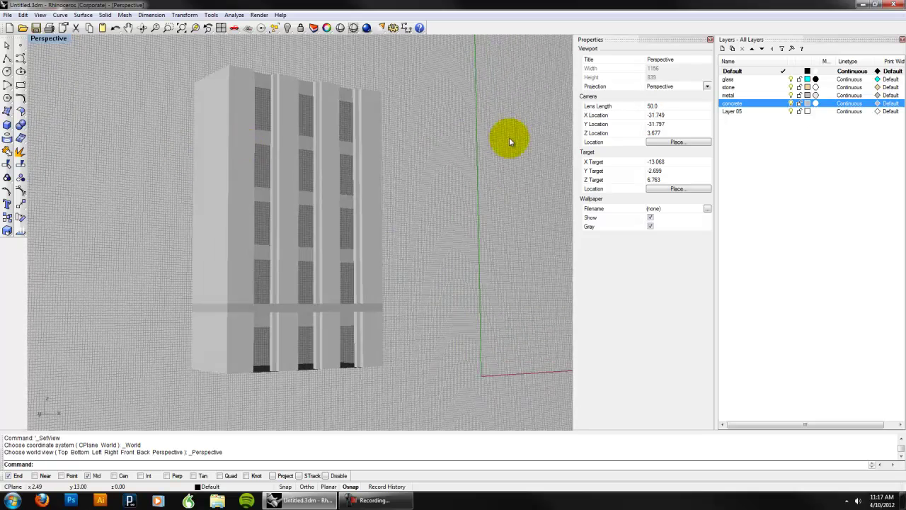
Set the stone layer's material colour to the light tan shade with RGB 238, 207, 161.
left_click(816, 87)
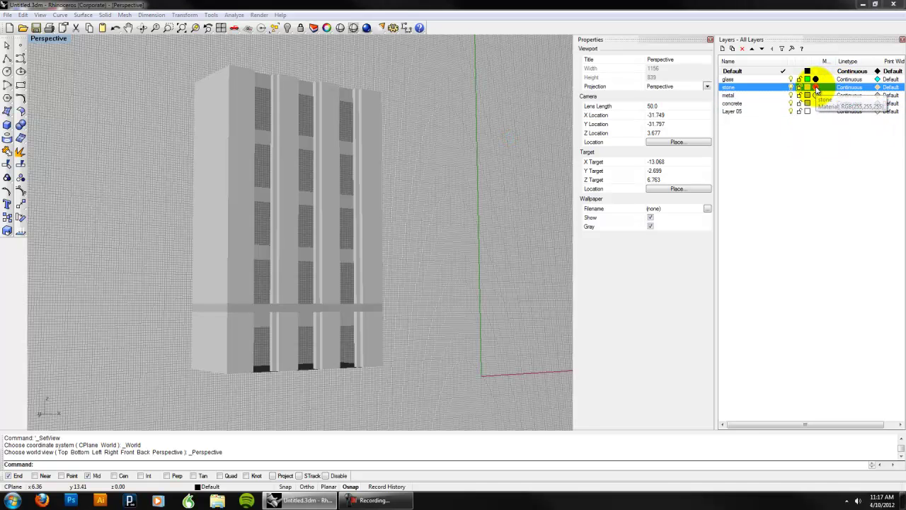
left_click(528, 157)
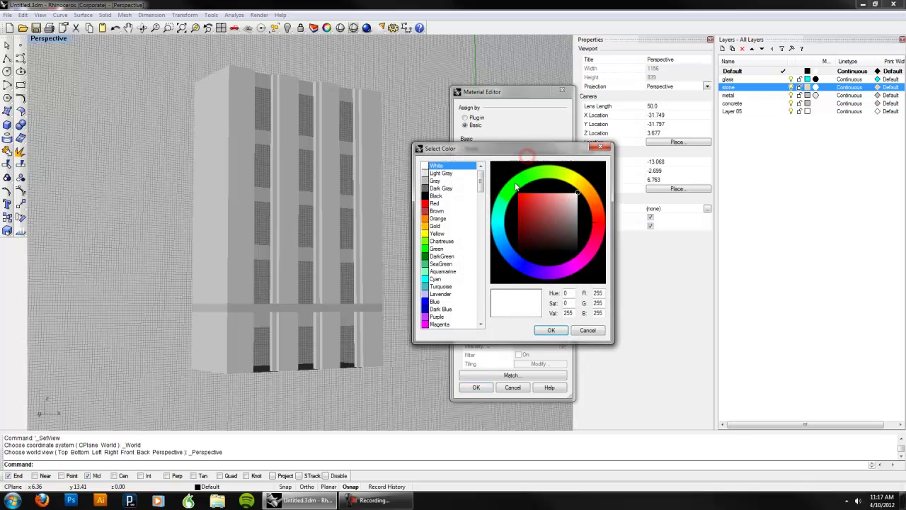
left_click_drag(483, 182, 479, 256)
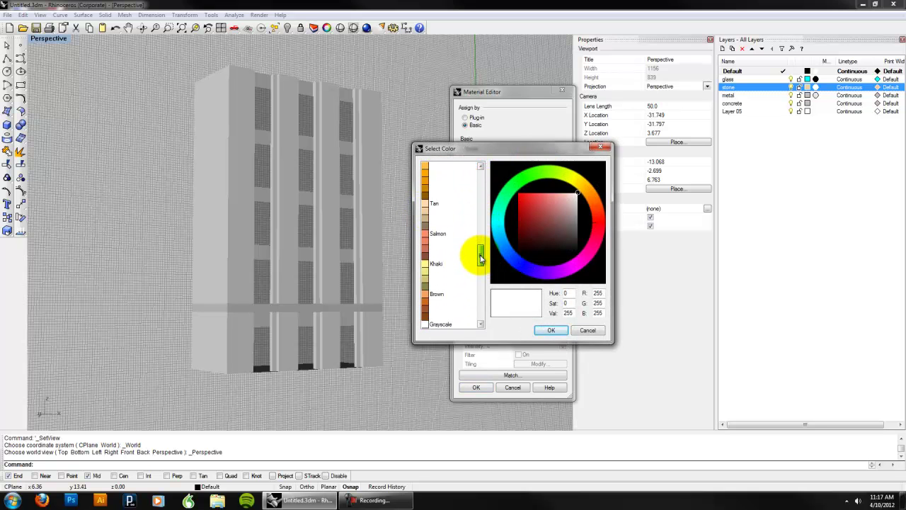
left_click(425, 205)
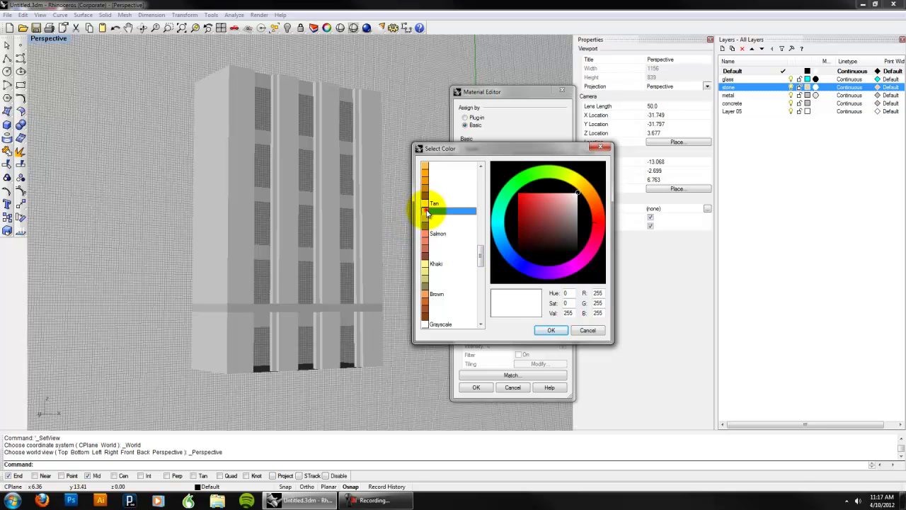
left_click(556, 329)
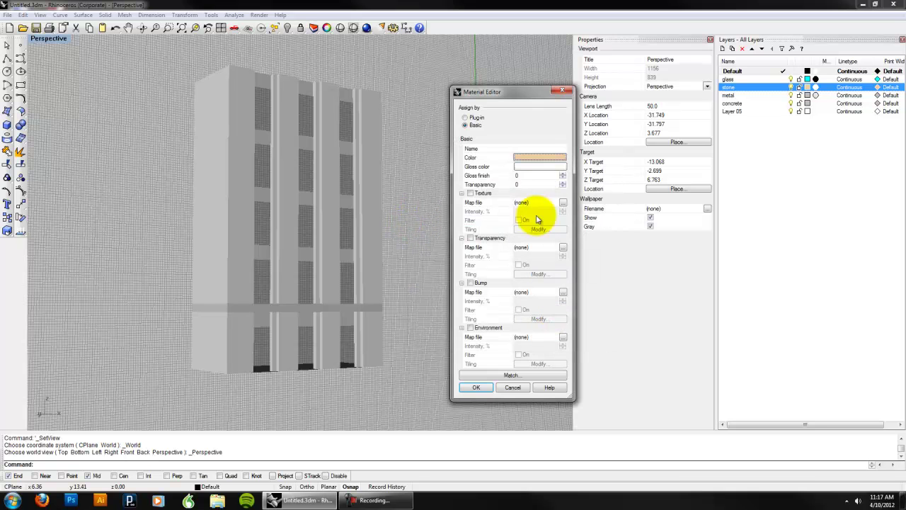
left_click(476, 387)
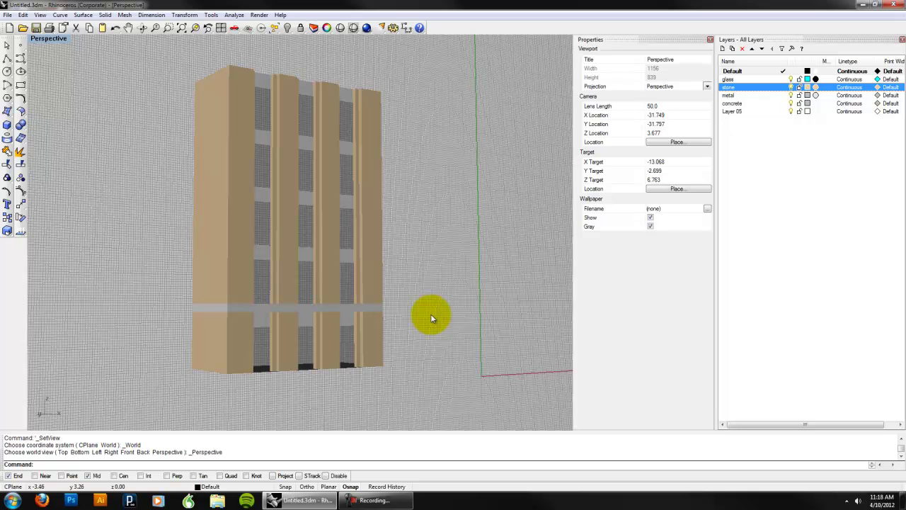
Reduce the stone material colour's saturation to 35 for a paler beige.
right_click_drag(463, 198, 342, 114)
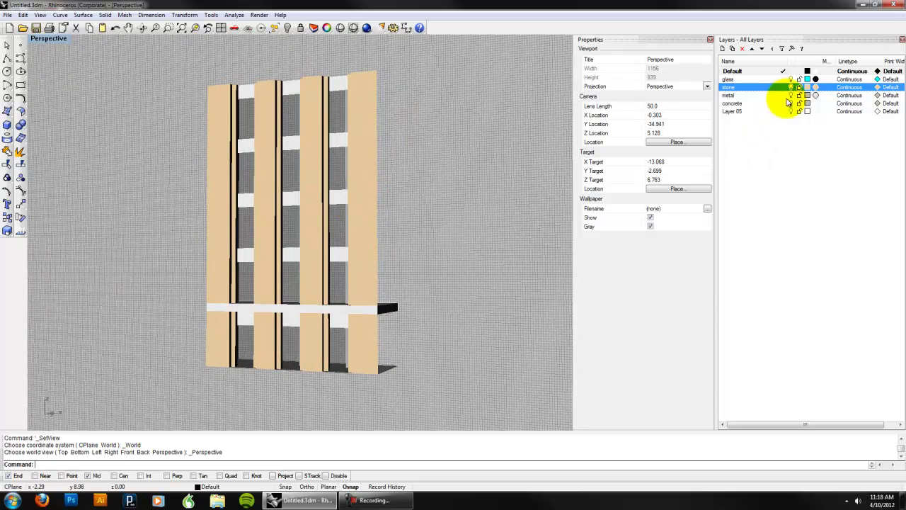
left_click(816, 87)
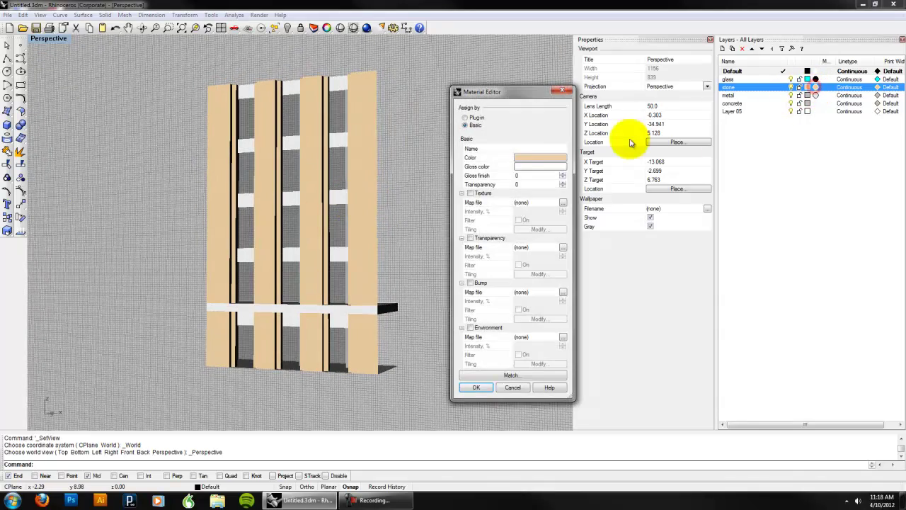
left_click(522, 160)
double_click(566, 303)
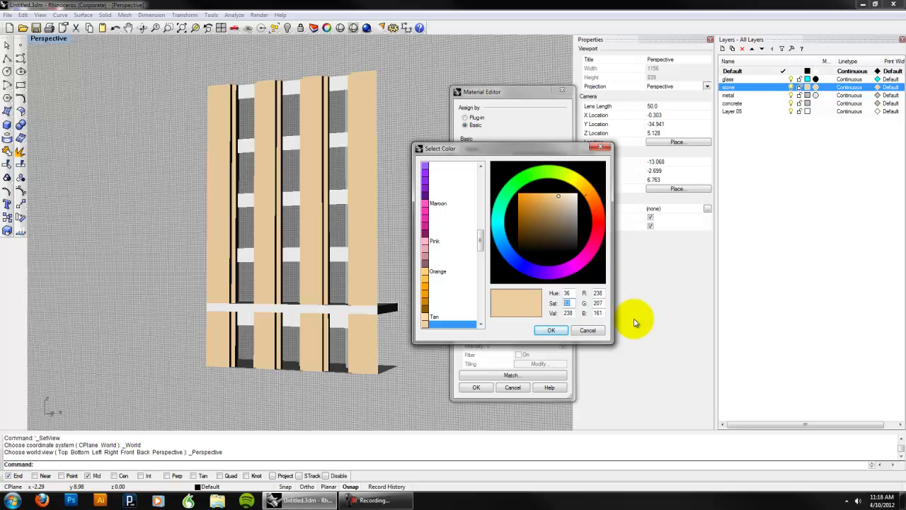
type("35")
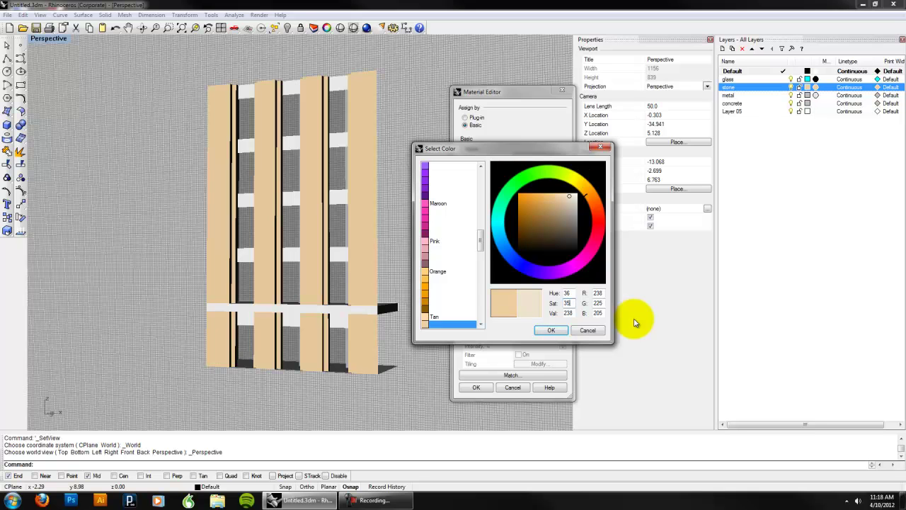
left_click(551, 330)
left_click(477, 388)
mouse_move(348, 300)
right_mouse_down()
mouse_move(380, 300)
mouse_move(358, 301)
right_mouse_up()
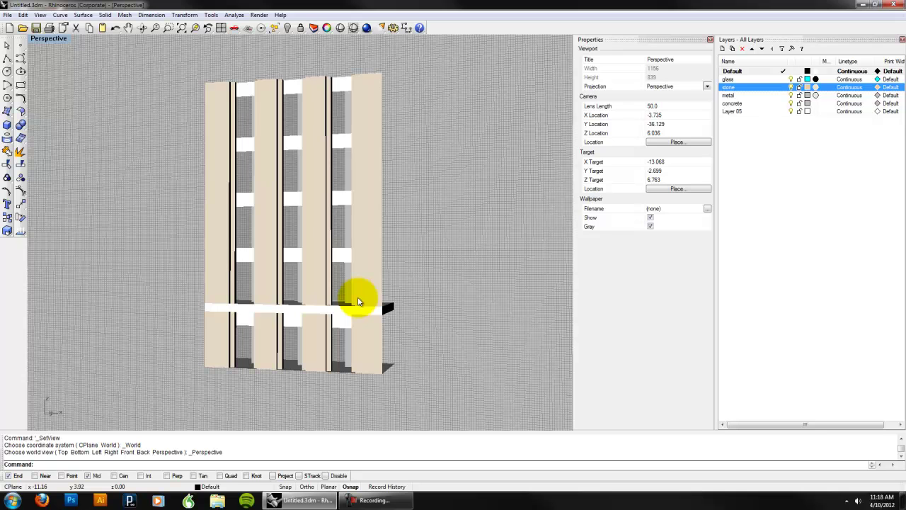
mouse_move(358, 301)
right_mouse_down()
mouse_move(340, 299)
mouse_move(387, 298)
mouse_move(364, 284)
mouse_move(299, 283)
mouse_move(293, 298)
mouse_move(399, 293)
mouse_move(345, 291)
right_mouse_up()
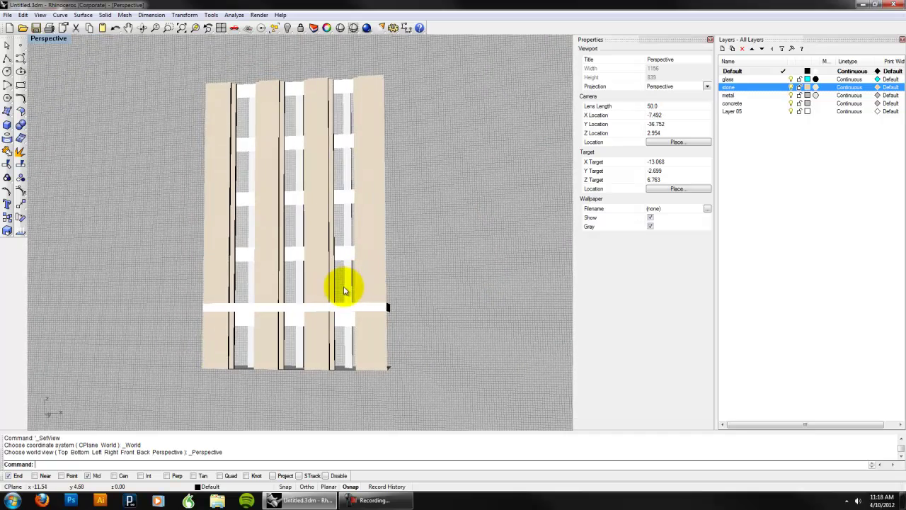
right_click_drag(300, 146, 399, 154)
scroll(318, 145, "up", 5)
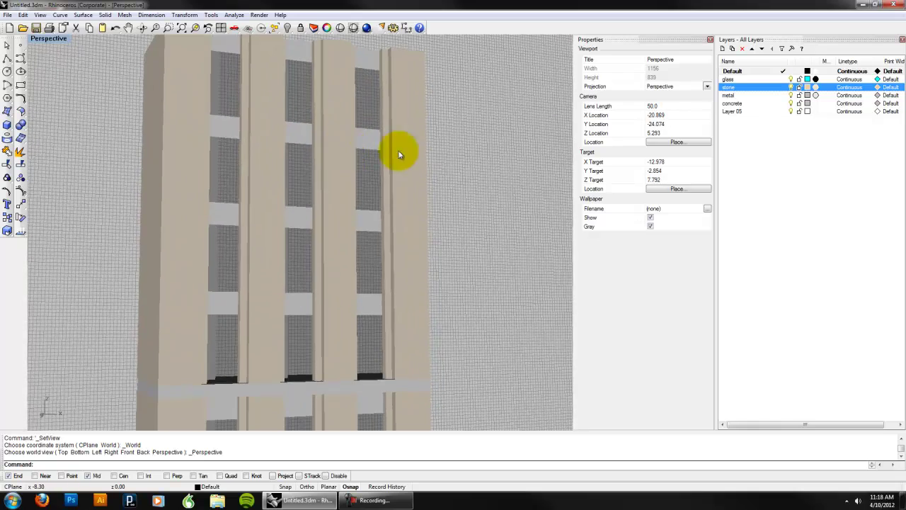
right_click_drag(556, 162, 415, 165)
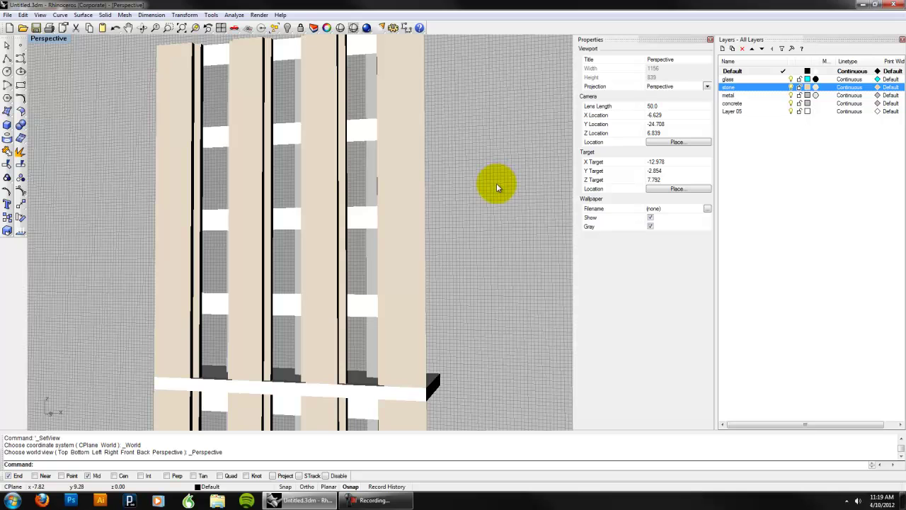
Make Layer 05 the current layer and rename it spandrel.
left_click(740, 79)
right_click(747, 81)
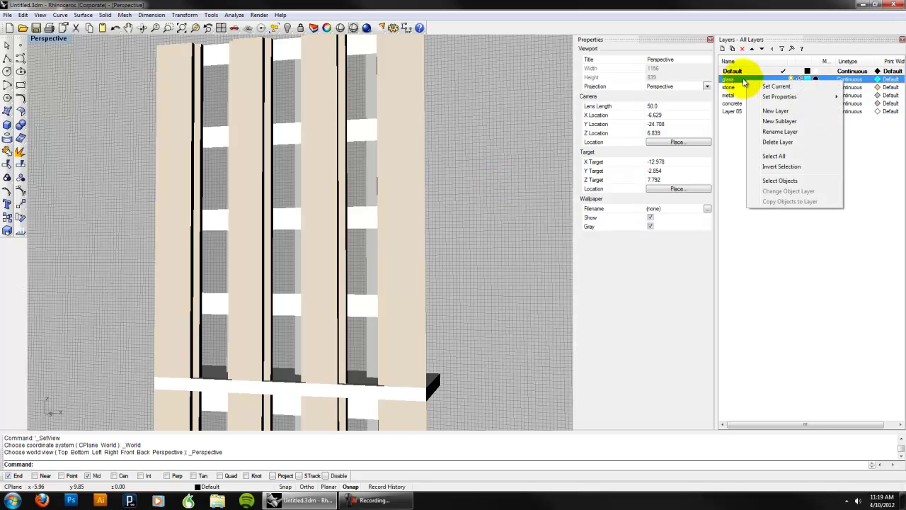
left_click(738, 106)
double_click(739, 112)
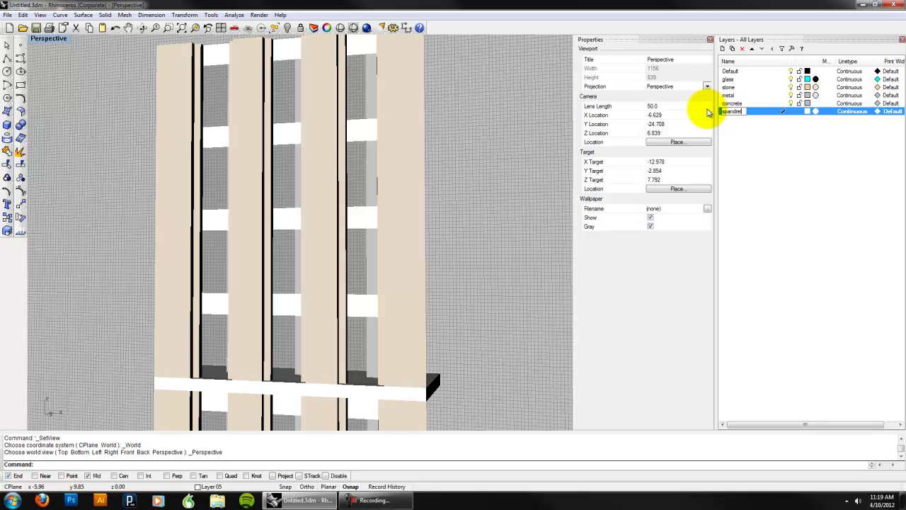
left_click(809, 133)
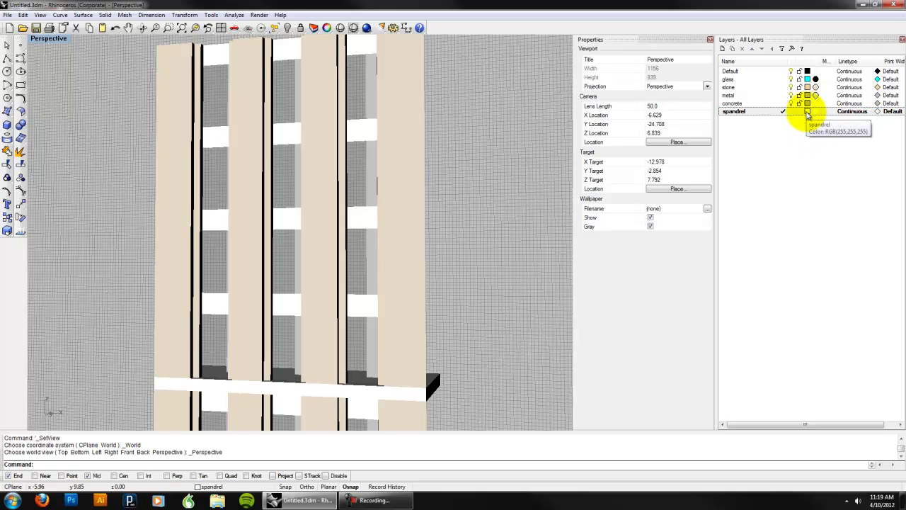
Set the spandrel layer's display colour to a mid gray with RGB 178, 178, 178.
left_click(807, 112)
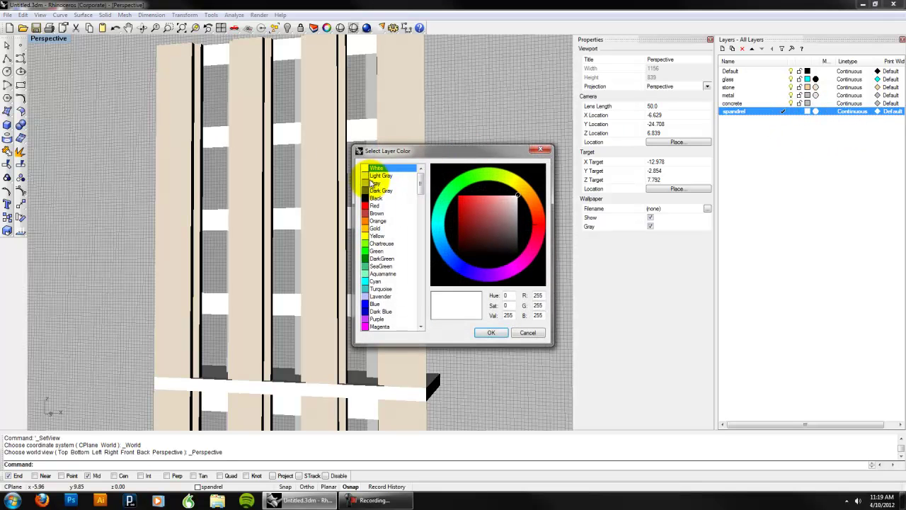
left_click(367, 190)
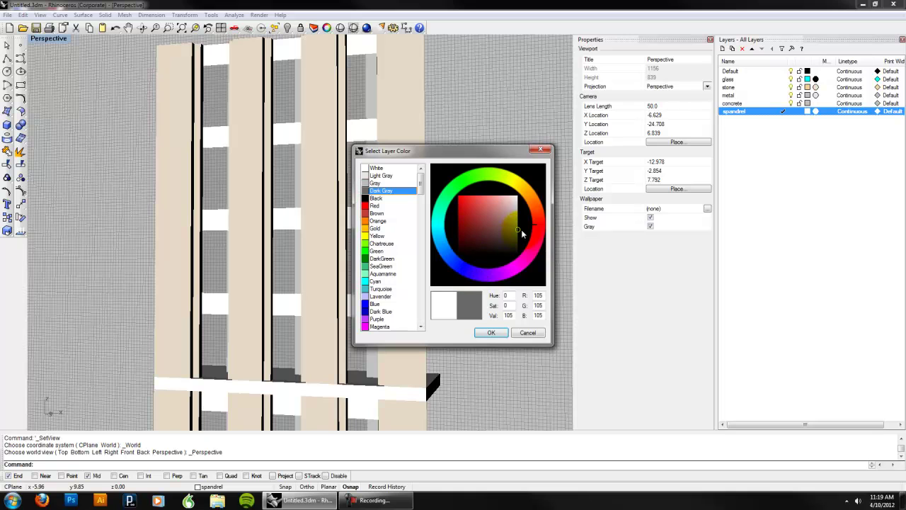
left_click_drag(517, 228, 517, 213)
left_click(501, 333)
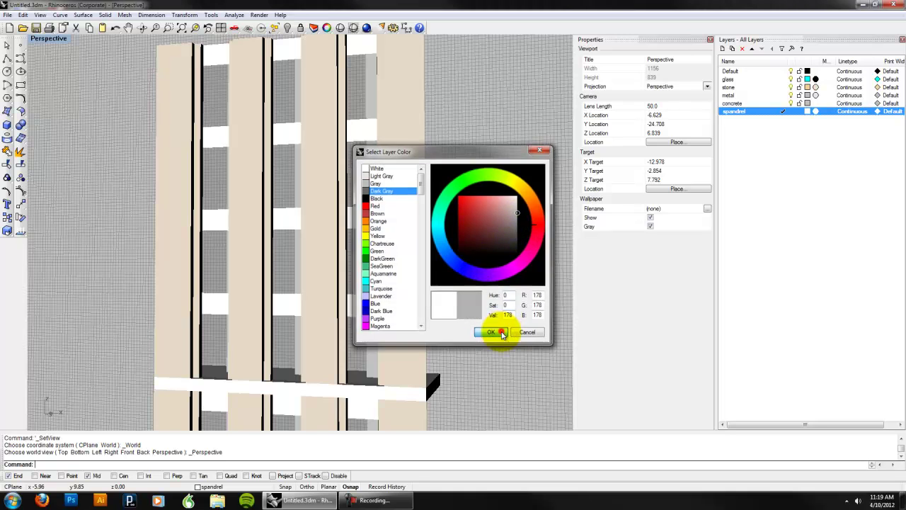
Give the spandrel layer's material a transparency of 20, a gloss finish of 80 and a black colour.
left_click(816, 111)
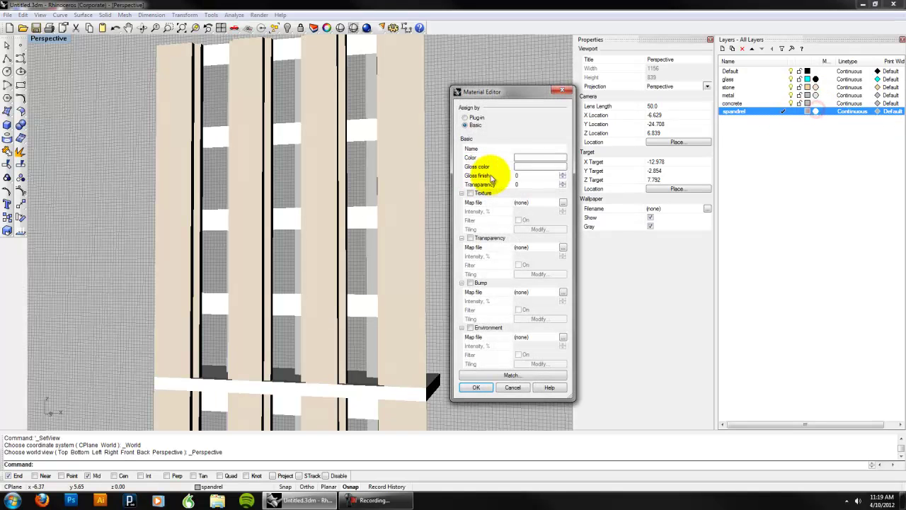
double_click(526, 184)
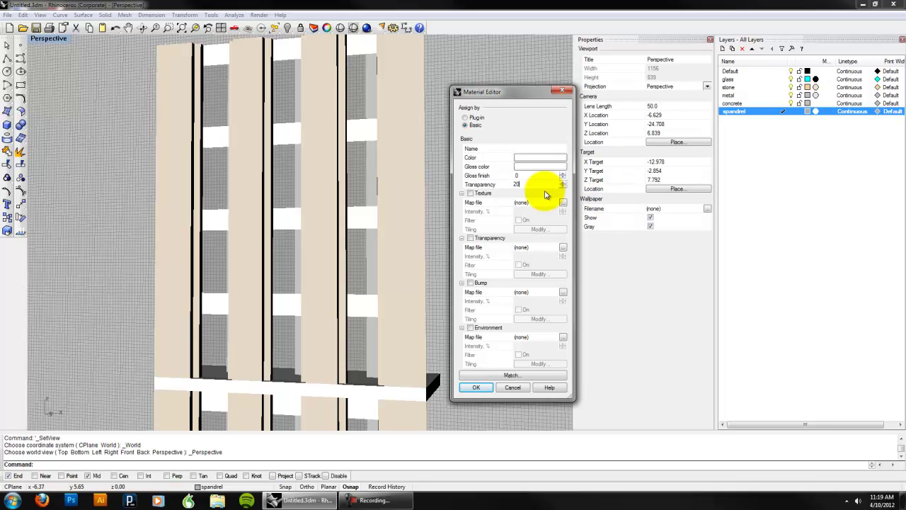
double_click(536, 184)
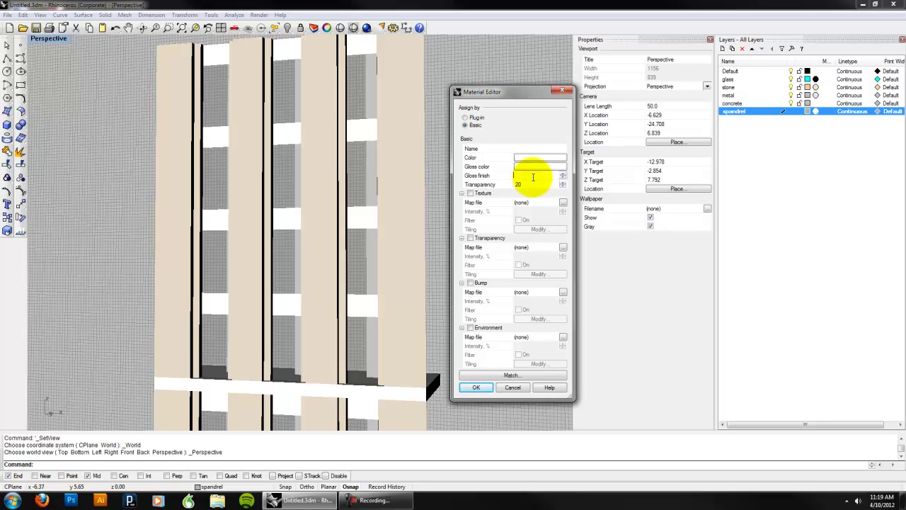
left_click(550, 159)
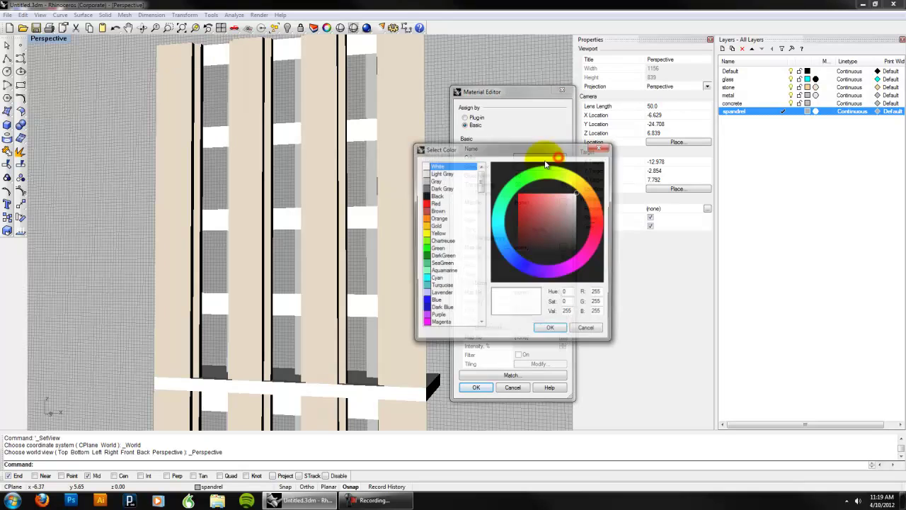
left_click(435, 195)
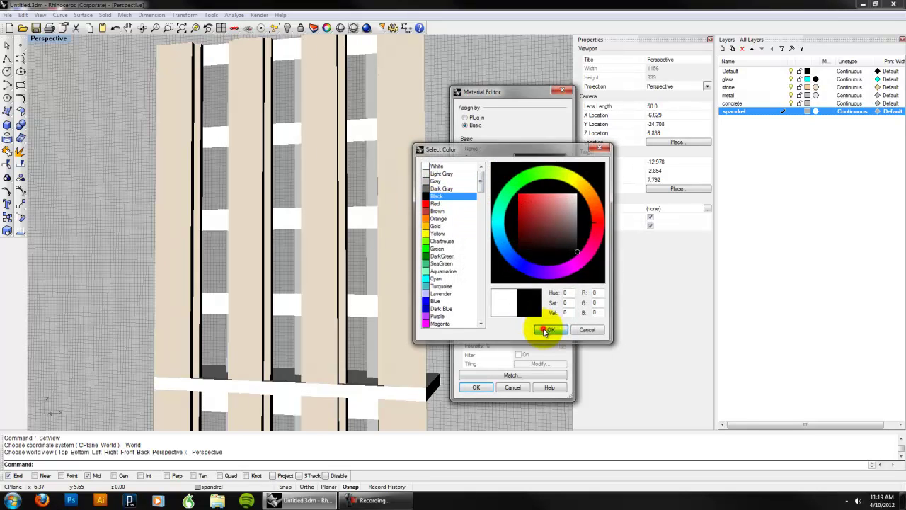
left_click(546, 330)
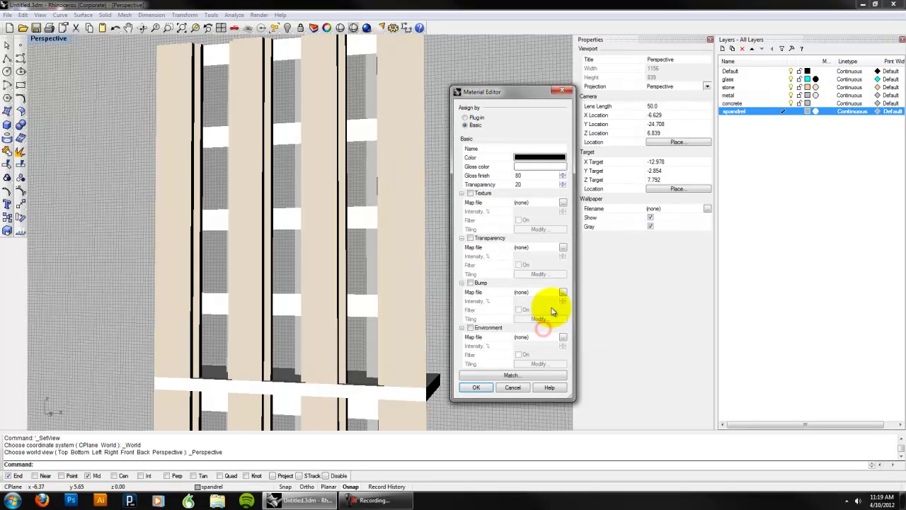
Change the spandrel material's colour to a light blue with hue 195, saturation 109 and value 255.
left_click(524, 157)
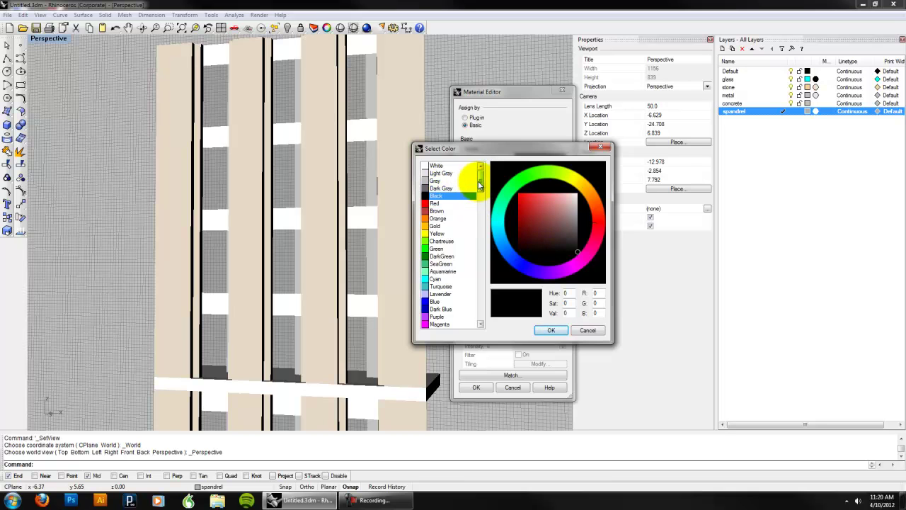
left_click(505, 246)
left_click_drag(505, 242, 507, 236)
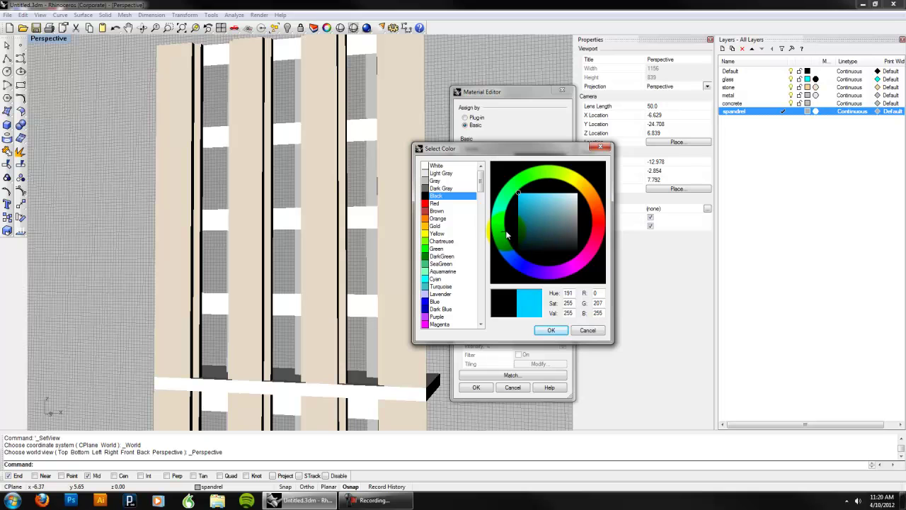
double_click(572, 302)
type("100")
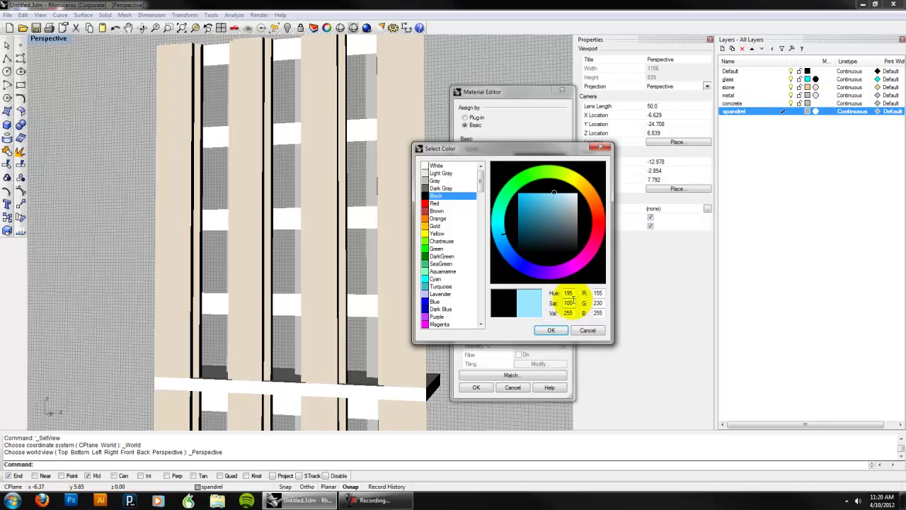
double_click(571, 302)
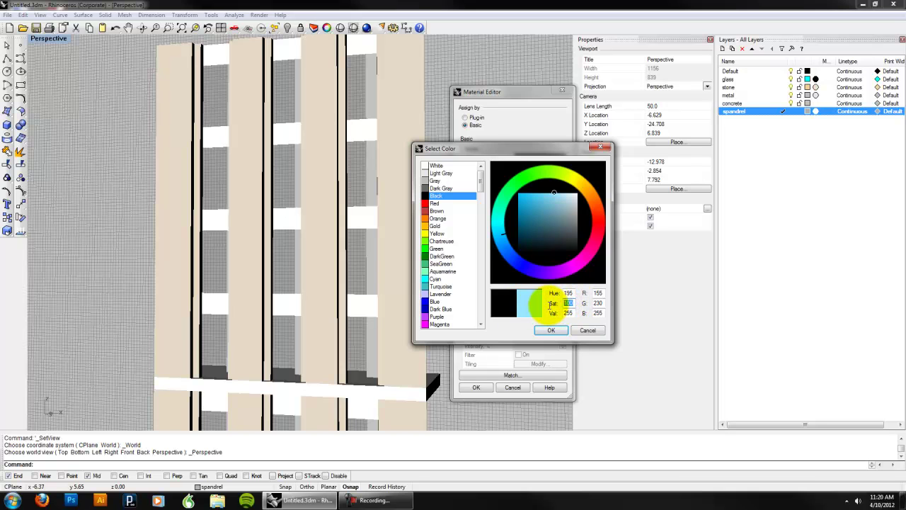
left_click(561, 196)
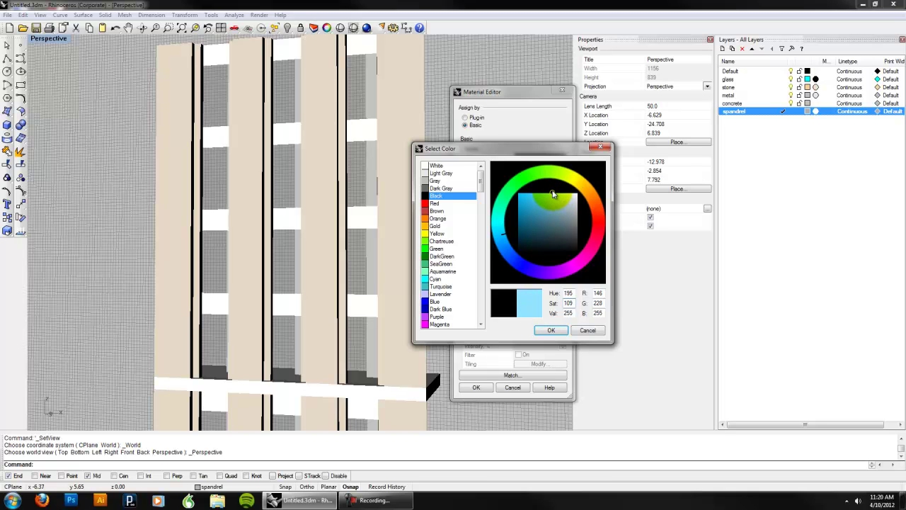
left_click(551, 330)
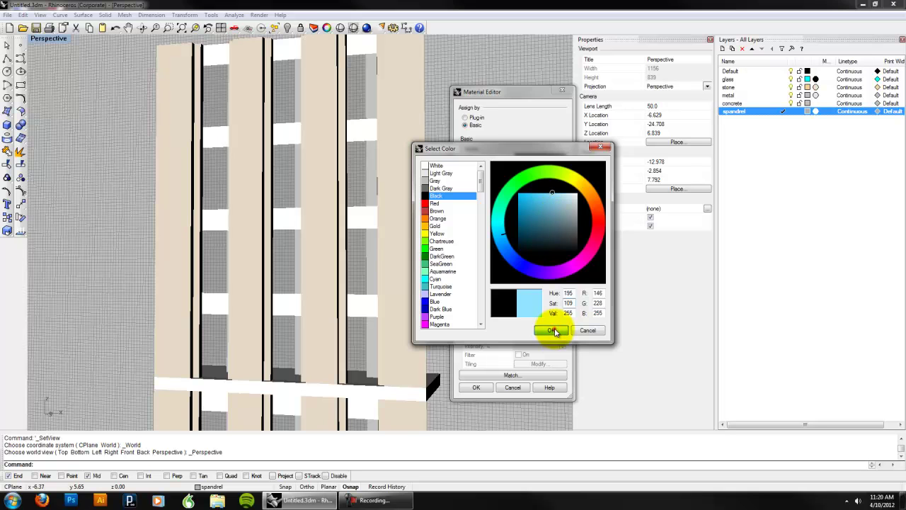
left_click(476, 388)
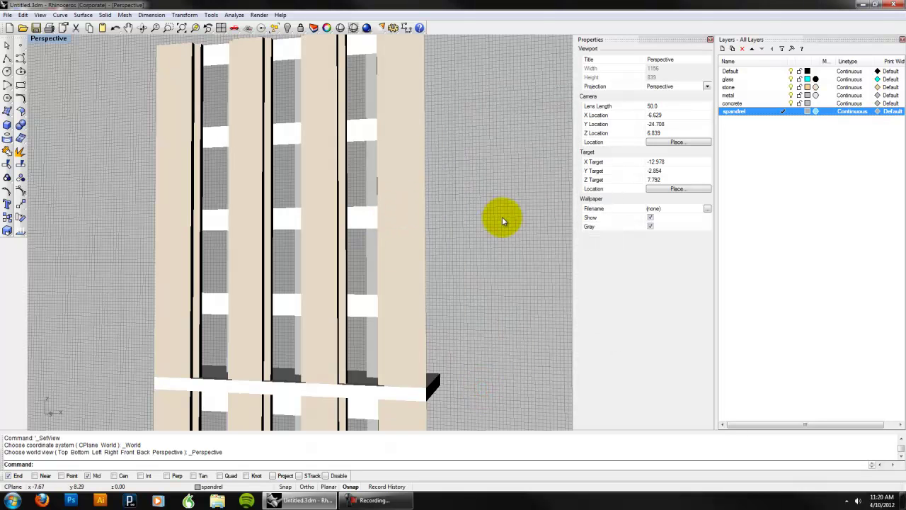
Try to assign the nine horizontal band surfaces between the upper stone piers to the spandrel layer.
left_click(360, 132)
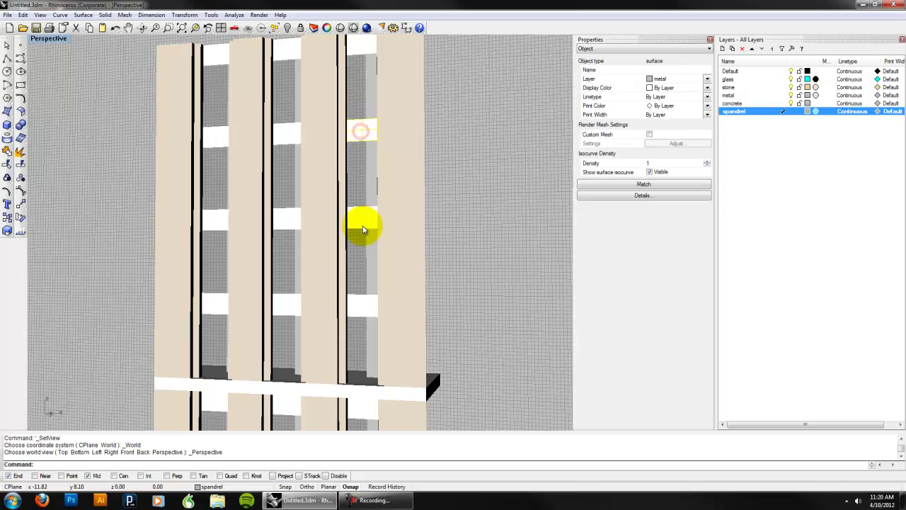
left_click(361, 218, "shift")
left_click(358, 303, "shift")
left_click(288, 305, "shift")
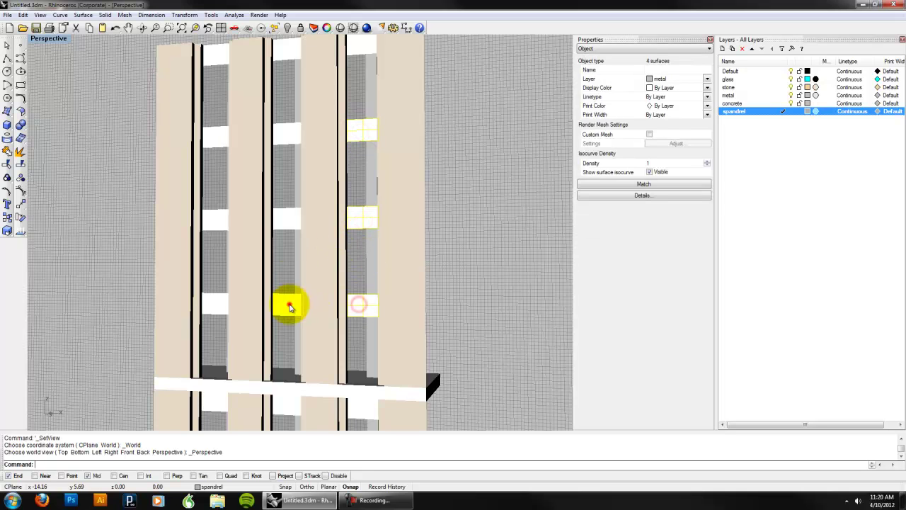
left_click(287, 222, "shift")
left_click(291, 132, "shift")
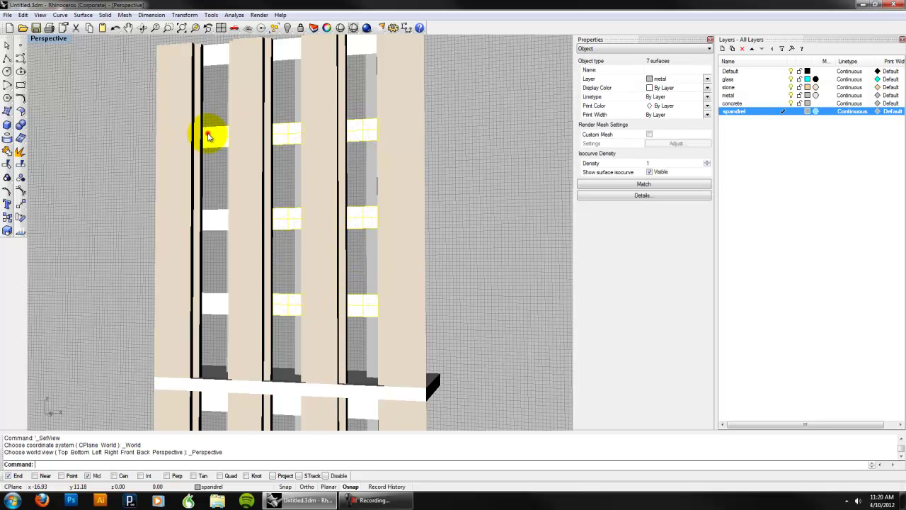
left_click(210, 135, "shift")
left_click(210, 223, "shift")
left_click(217, 300, "shift")
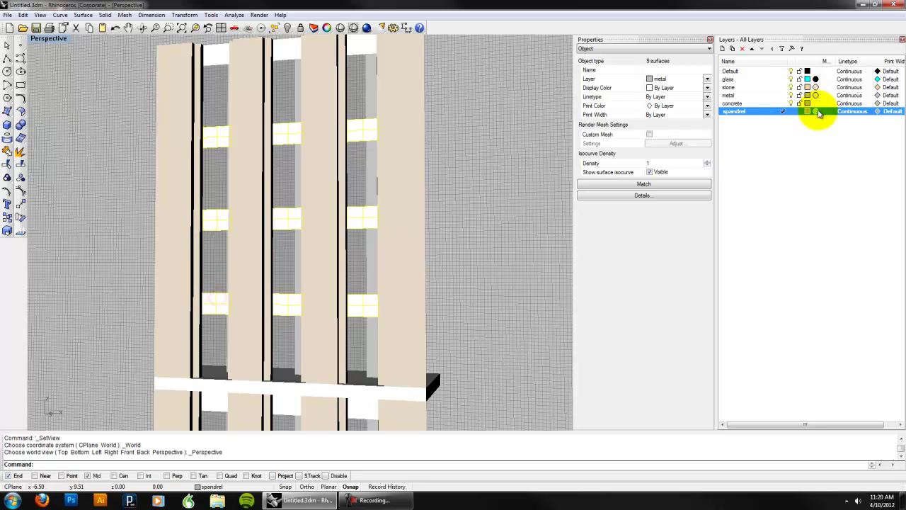
left_click(706, 79)
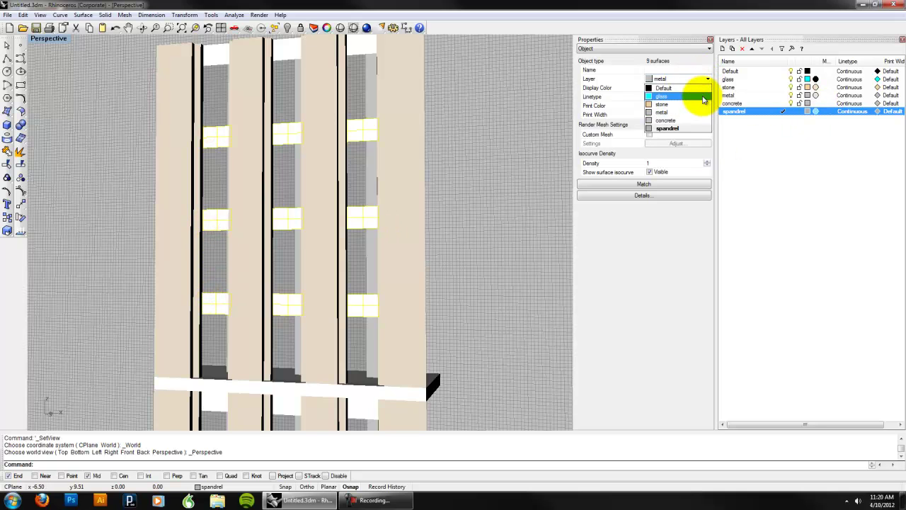
left_click(695, 136)
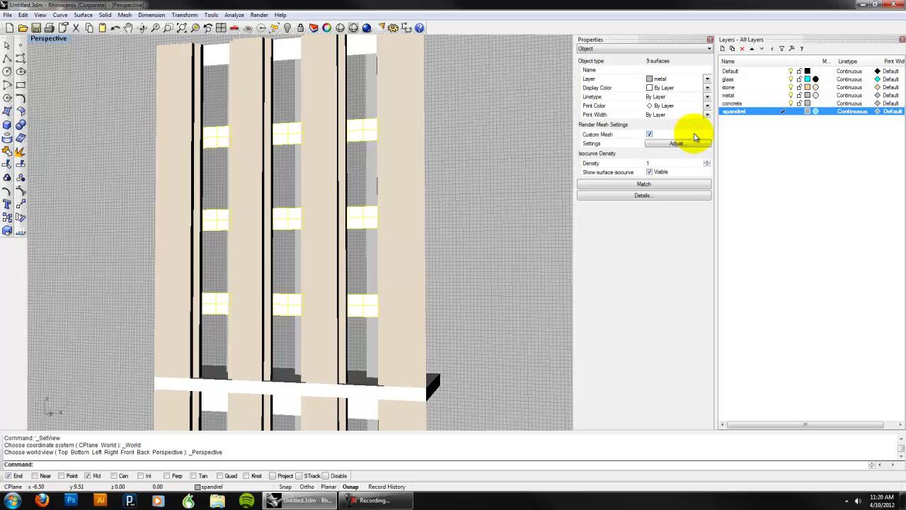
left_click(490, 150)
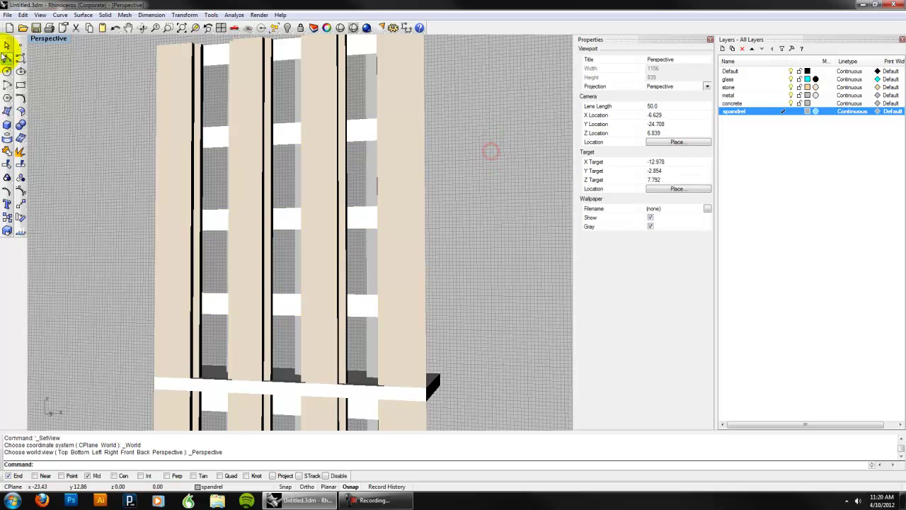
Move the nine horizontal band surfaces between the upper stone piers from the metal layer to the spandrel layer.
mouse_move(469, 209)
right_mouse_down()
mouse_move(486, 208)
mouse_move(512, 229)
mouse_move(493, 289)
mouse_move(470, 211)
right_mouse_up()
left_click(351, 313)
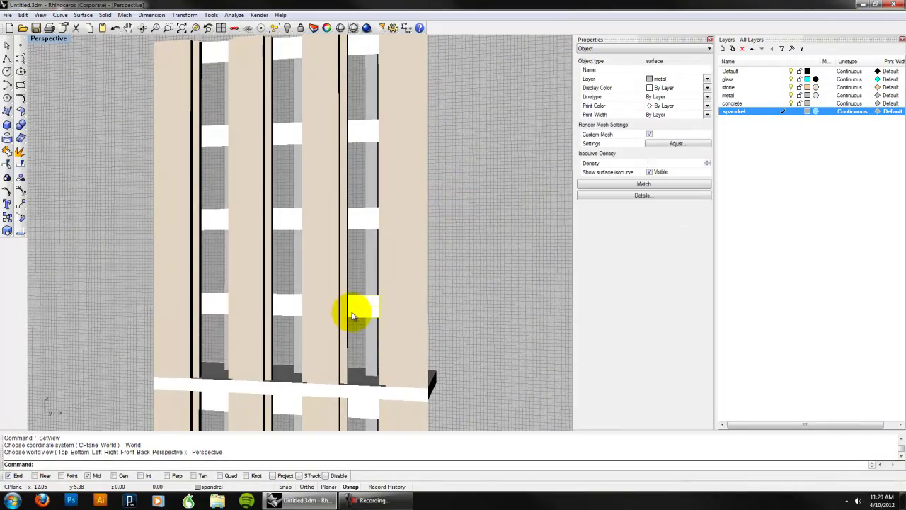
left_click(286, 304, "shift")
left_click(211, 306, "shift")
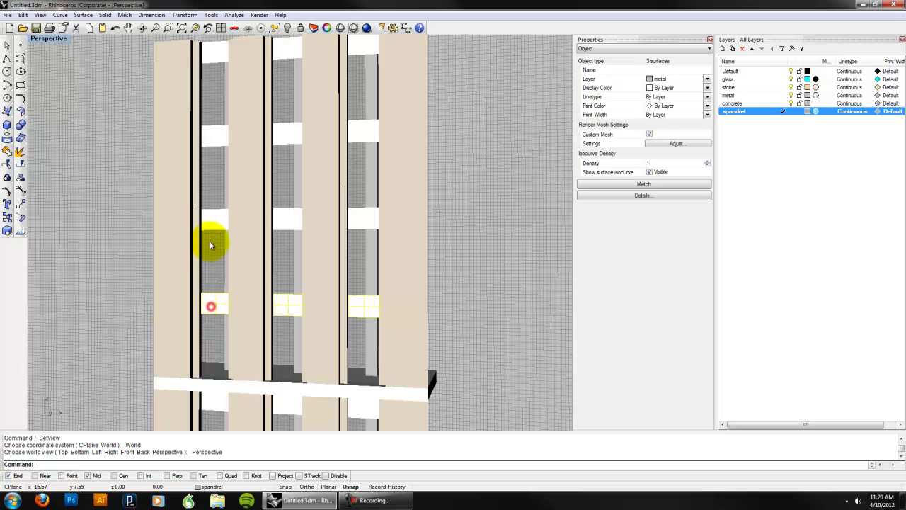
left_click(215, 221, "shift")
left_click(290, 221, "shift")
left_click(357, 221, "shift")
left_click(367, 135, "shift")
left_click(286, 134, "shift")
left_click(216, 136, "shift")
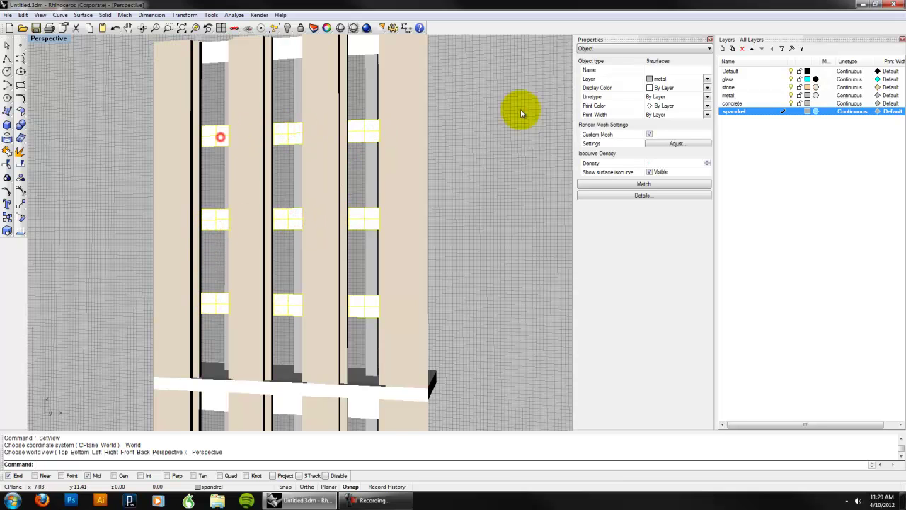
left_click(706, 78)
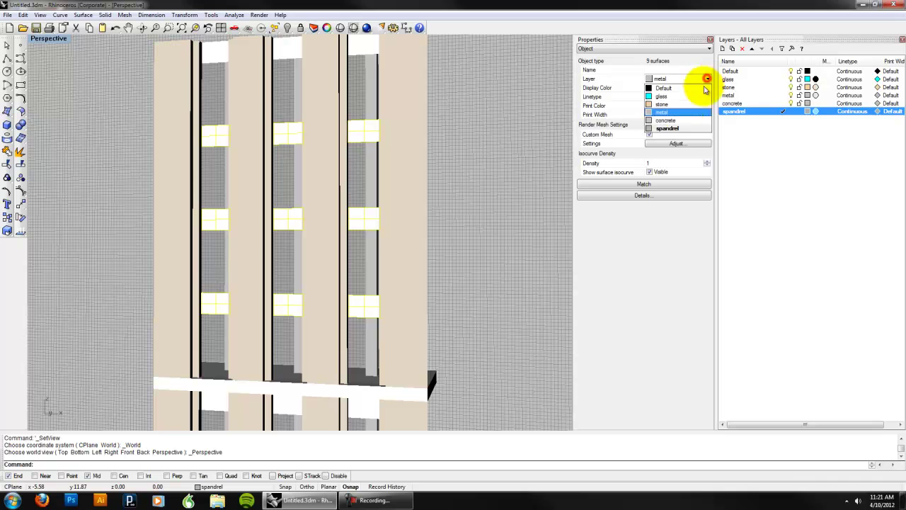
left_click(675, 130)
left_click(504, 158)
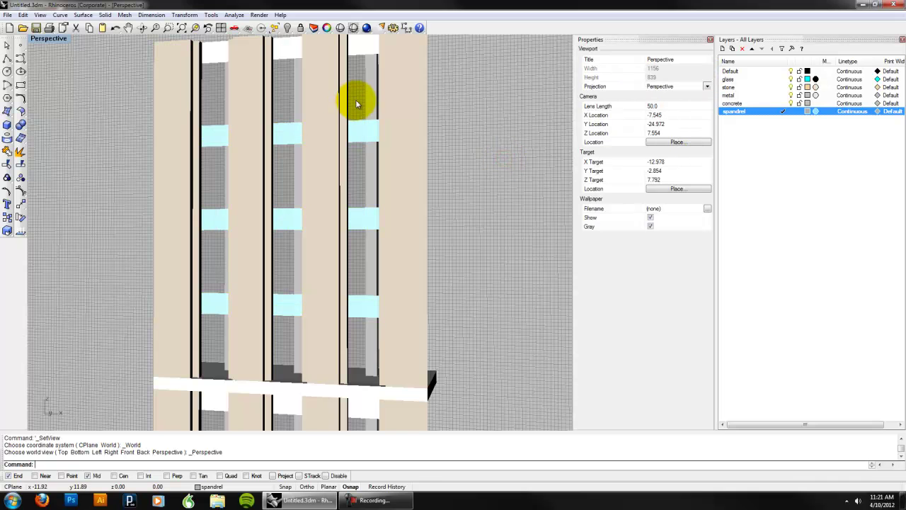
Make glass the current layer and view its material's colour settings without changing them.
left_click(781, 79)
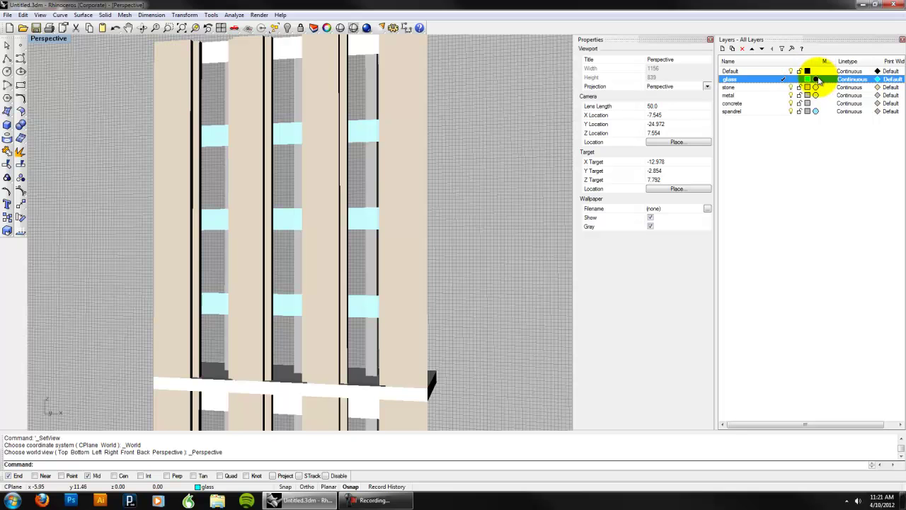
left_click(817, 79)
left_click(531, 156)
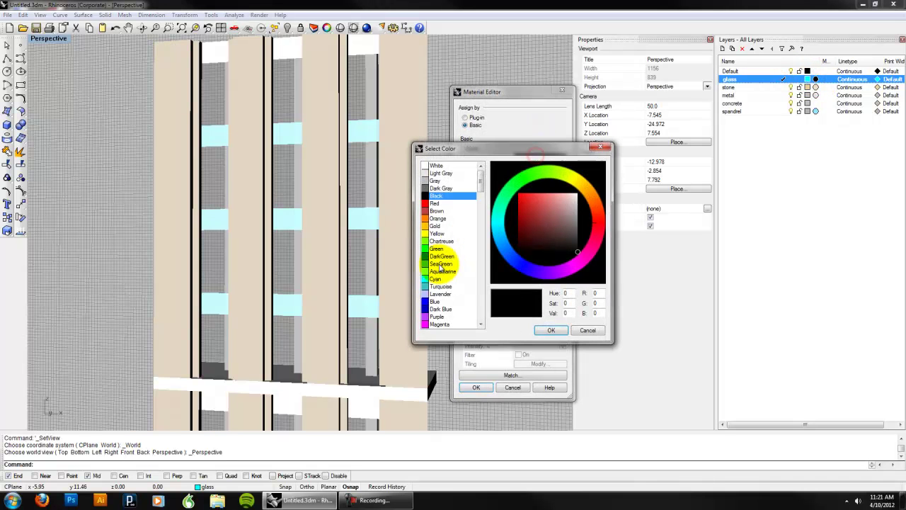
left_click(586, 330)
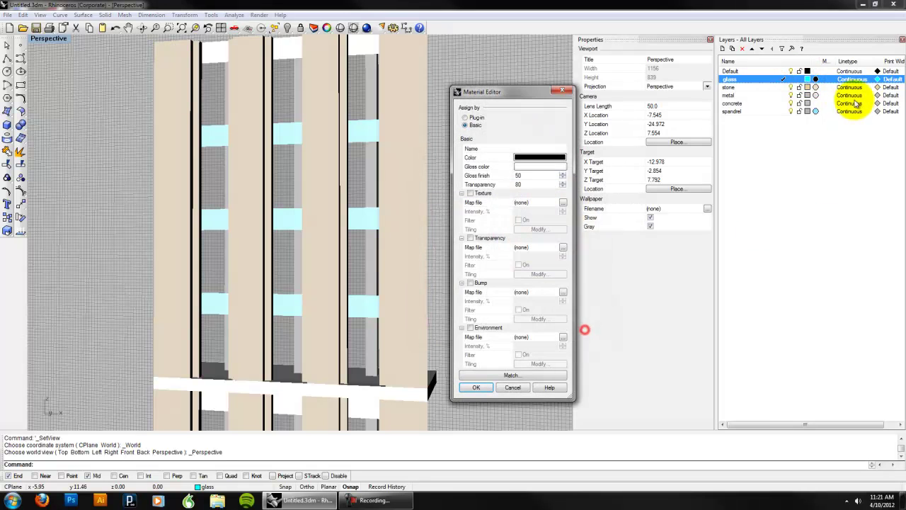
left_click(502, 381)
Check the hue, saturation and value of the spandrel material's colour.
left_click(814, 111)
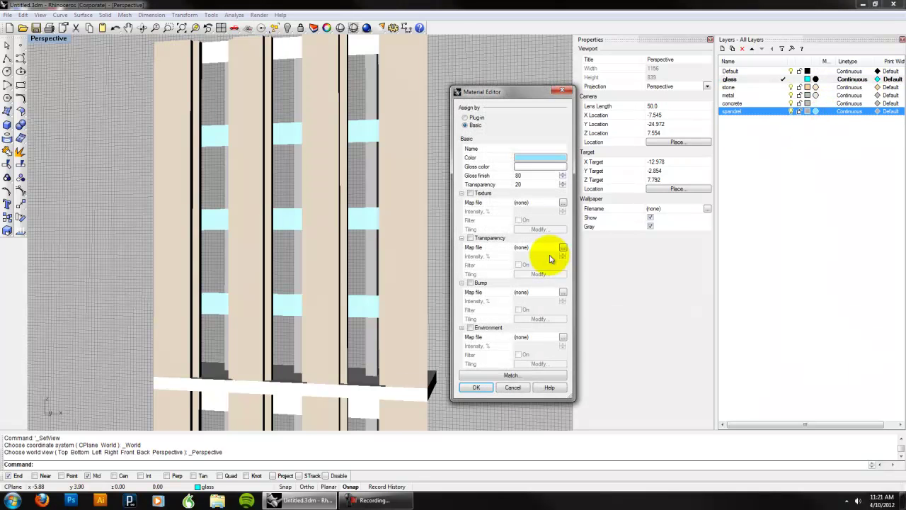
left_click(544, 157)
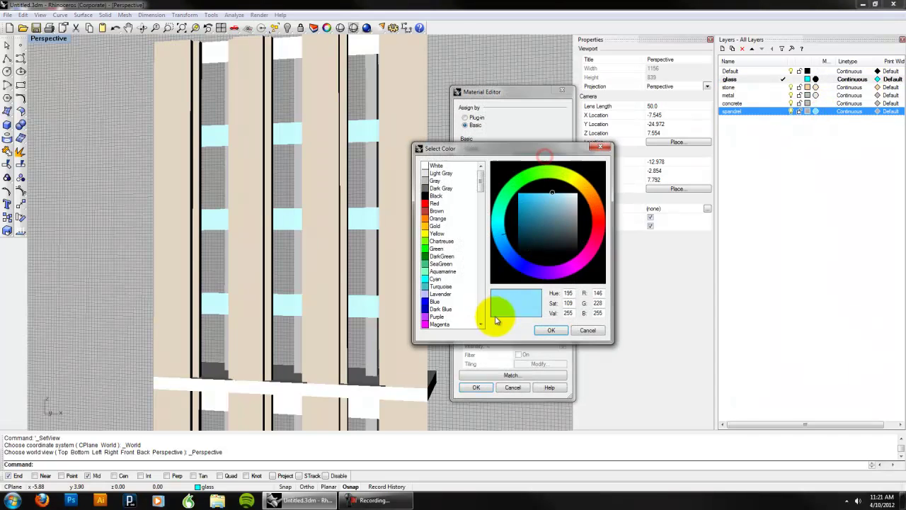
left_click(586, 332)
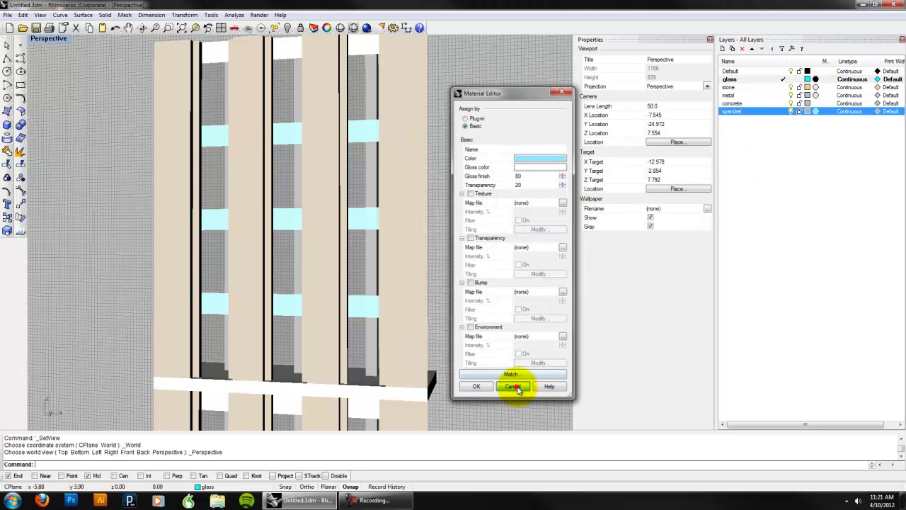
left_click(513, 387)
Set the glass material's colour to hue 105, saturation 159 and value 255.
left_click(815, 79)
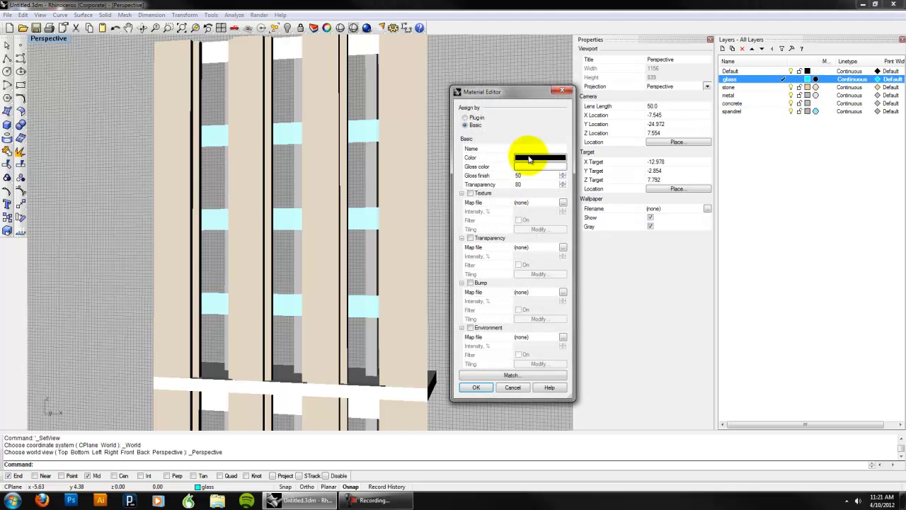
left_click(529, 159)
left_click(571, 292)
type("105")
double_click(567, 312)
type("255")
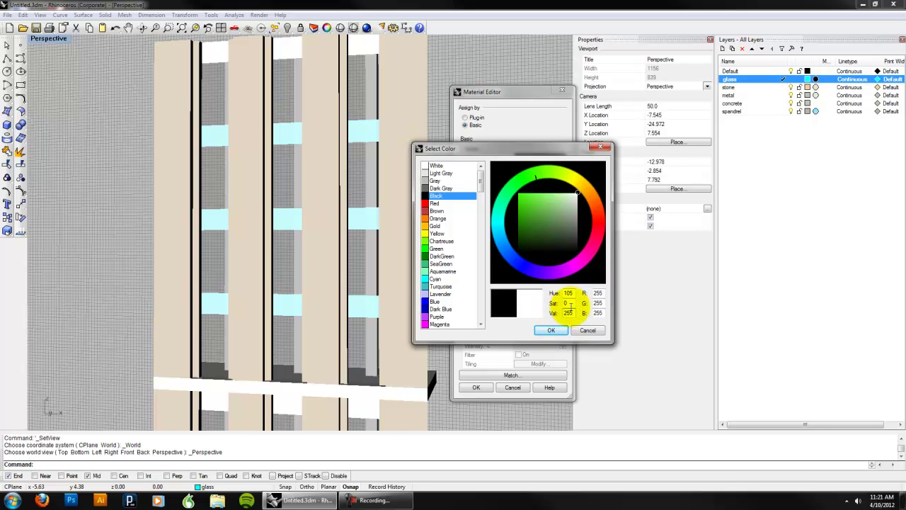
double_click(567, 303)
type("109")
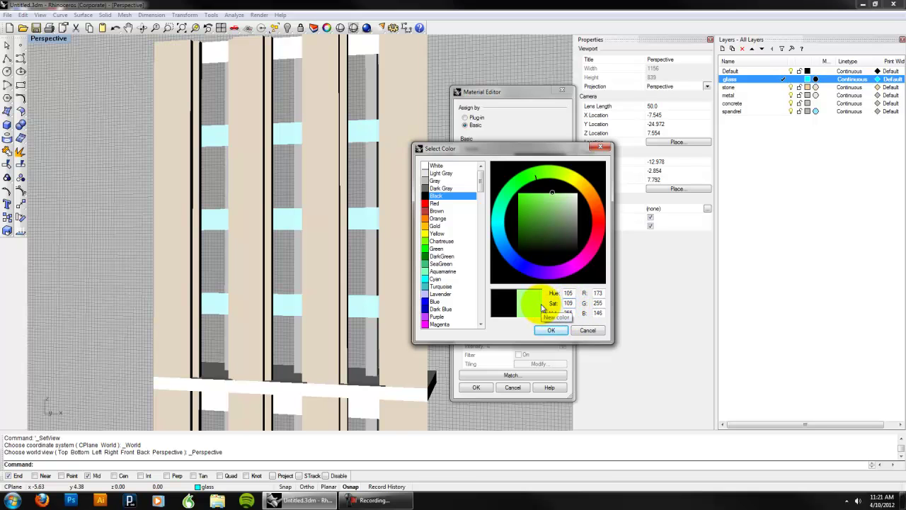
double_click(568, 303)
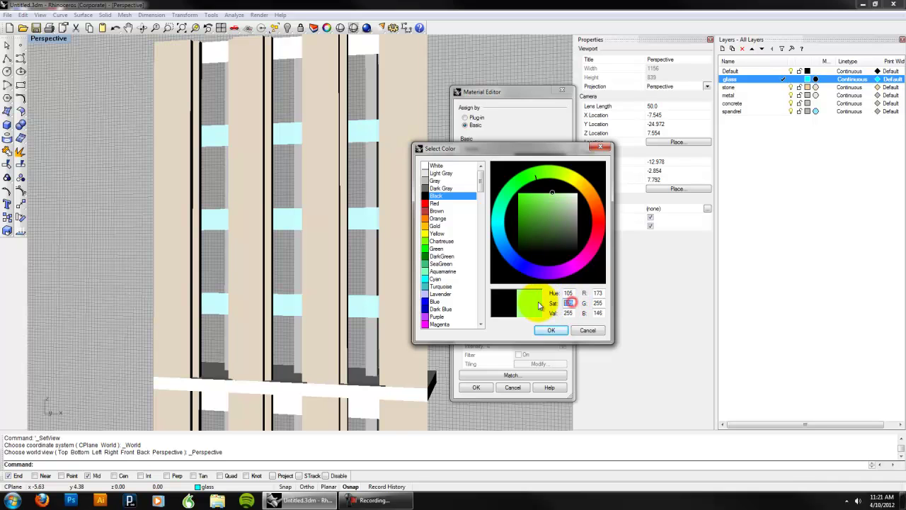
type("159")
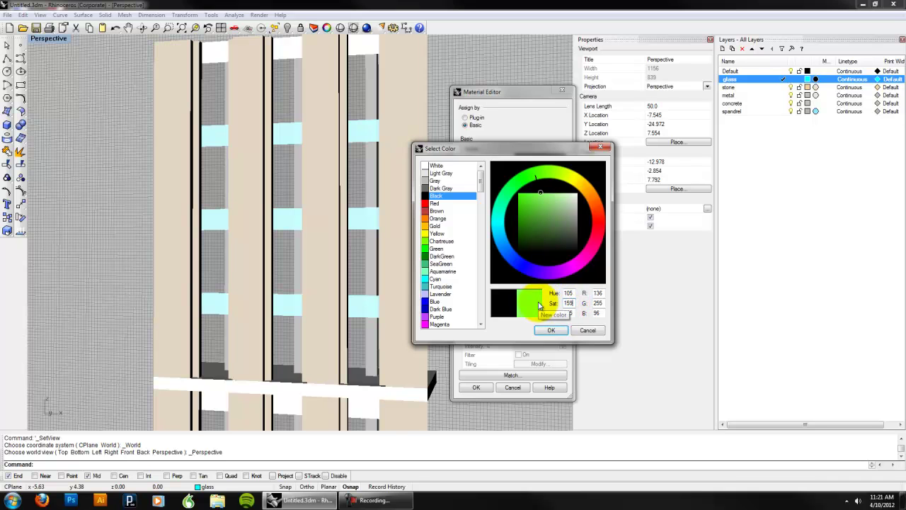
left_click(565, 333)
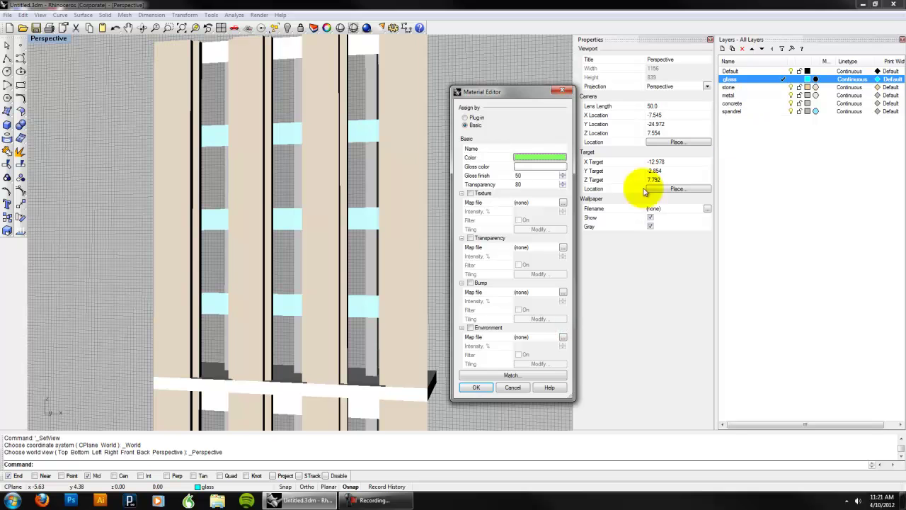
left_click(489, 387)
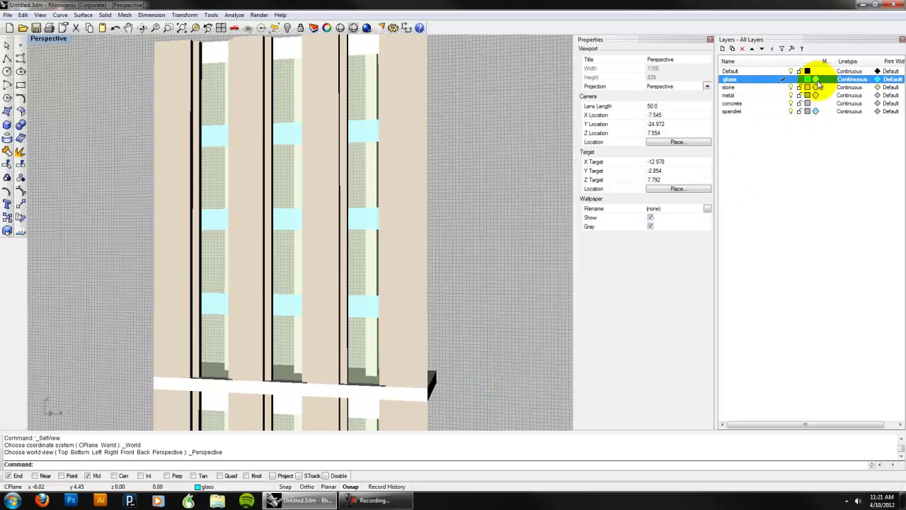
Recheck the spandrel material's colour values for comparison with the glass colour.
left_click(816, 112)
left_click(541, 157)
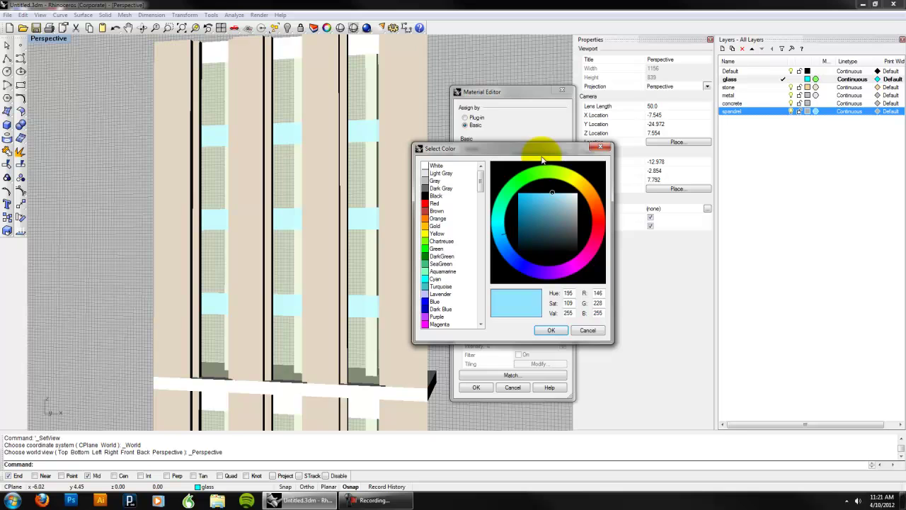
left_click(586, 330)
left_click(525, 389)
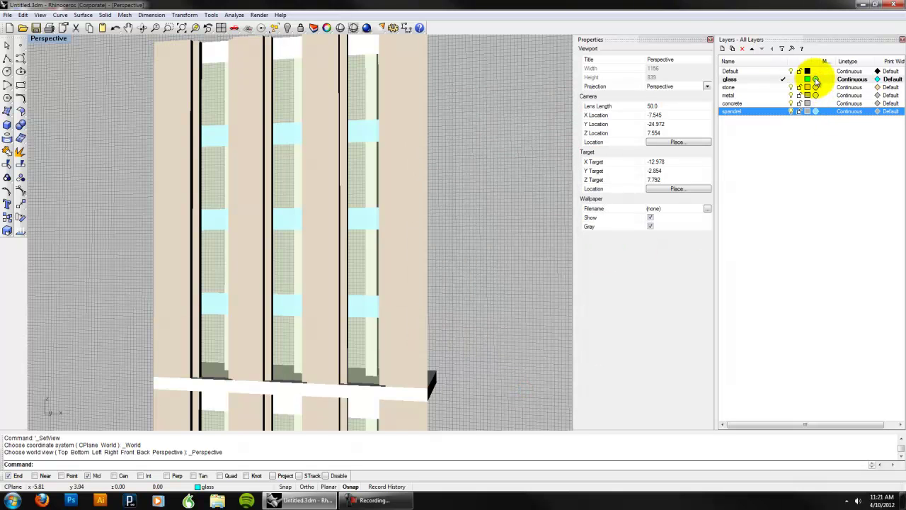
Set the glass material's colour to hue 195 and saturation 109.
left_click(808, 80)
left_click(542, 157)
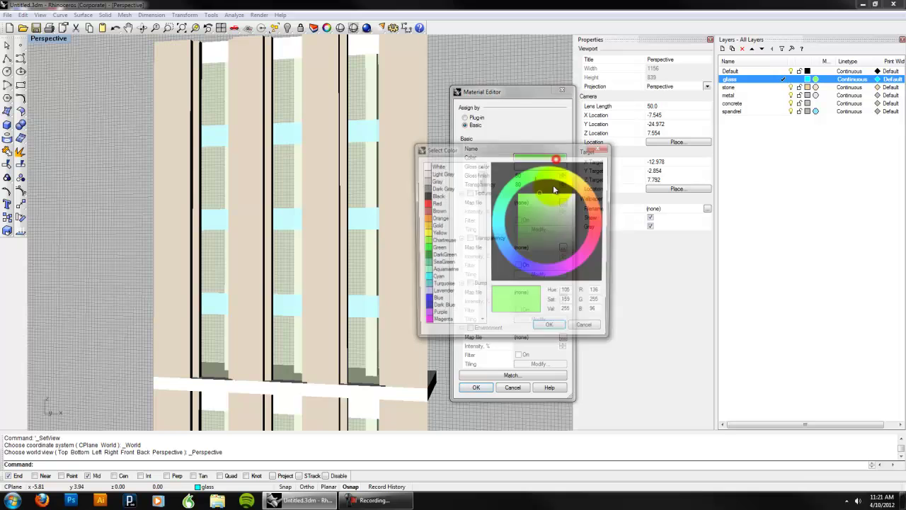
double_click(569, 292)
type("1")
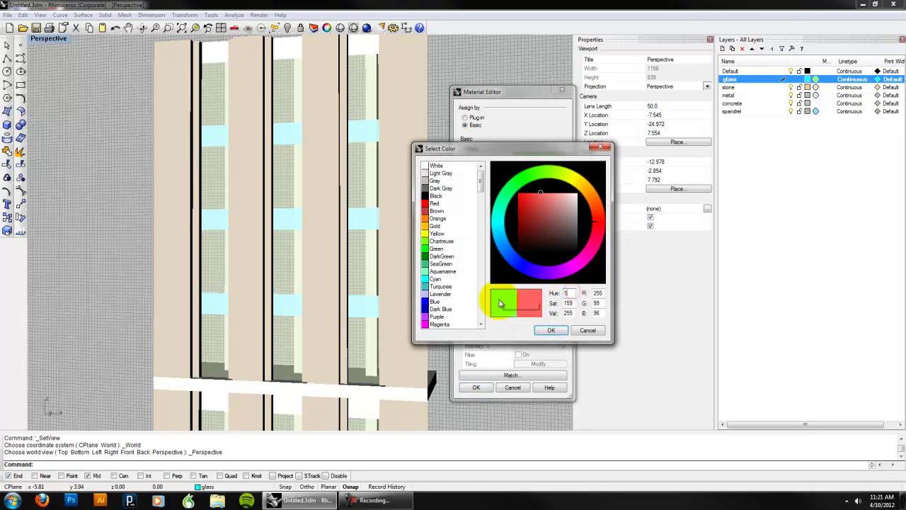
type("985")
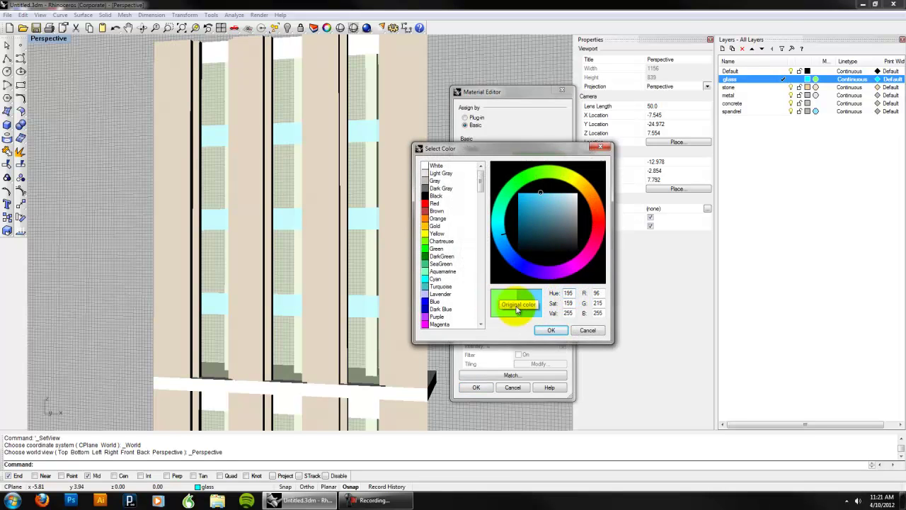
double_click(571, 303)
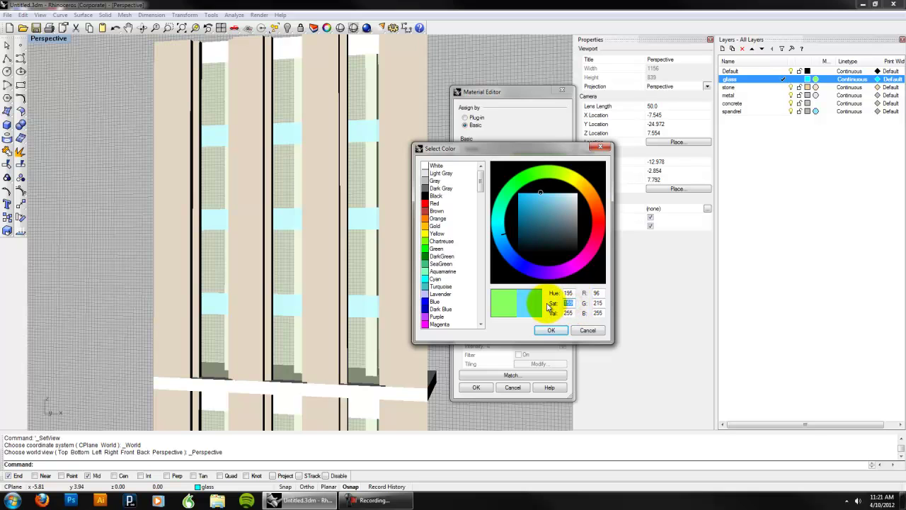
type("109")
left_click(551, 330)
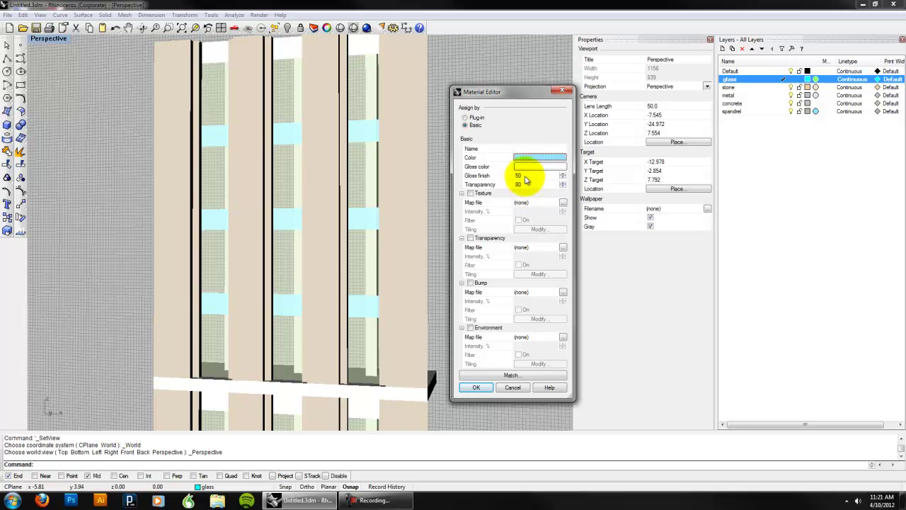
left_click(478, 387)
Set the glass material's transparency to 60.
mouse_move(485, 322)
right_mouse_down()
mouse_move(458, 214)
mouse_move(419, 192)
mouse_move(420, 201)
mouse_move(464, 208)
right_mouse_up()
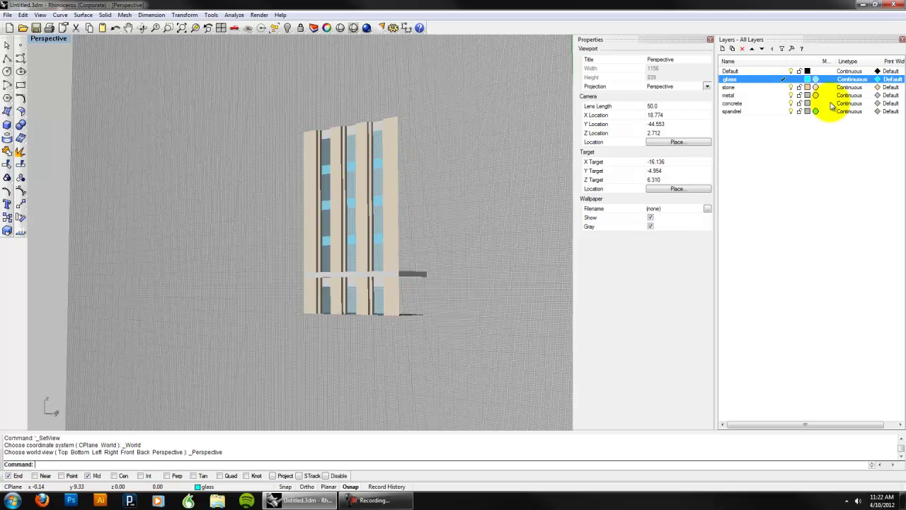
left_click(815, 79)
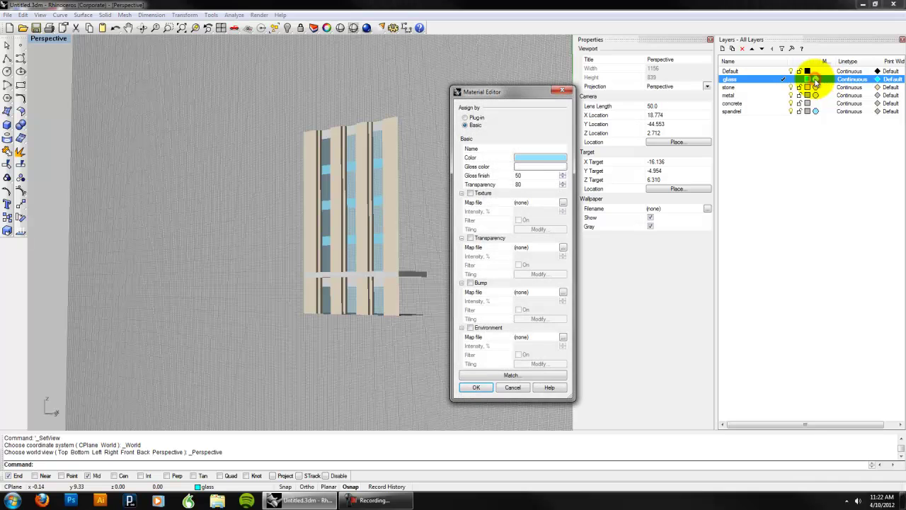
double_click(517, 184)
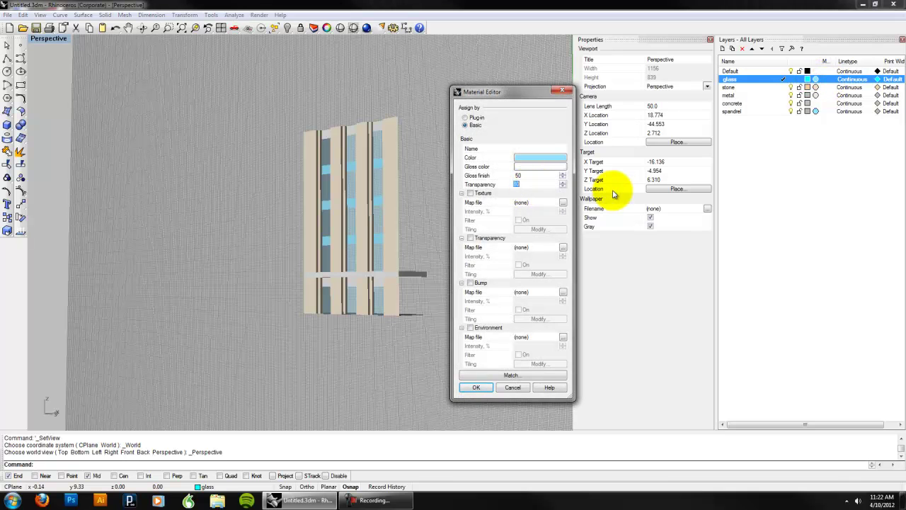
type("50")
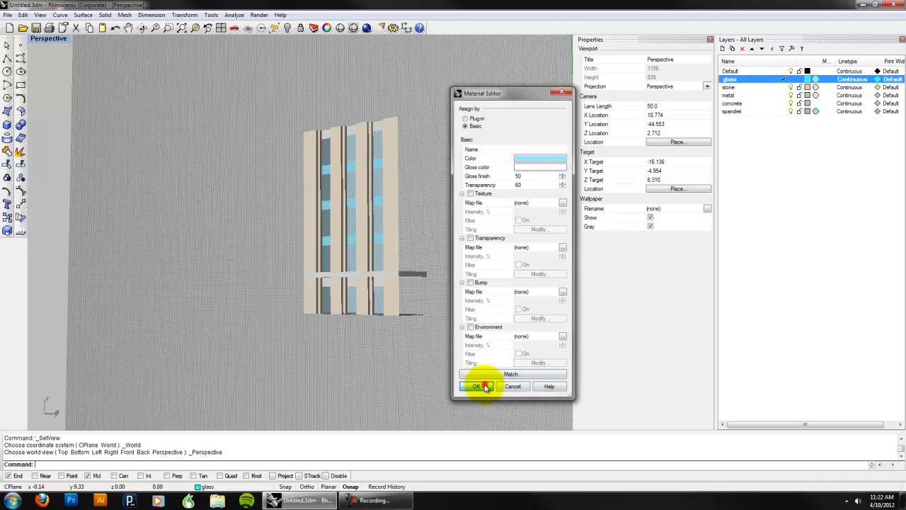
left_click(485, 384)
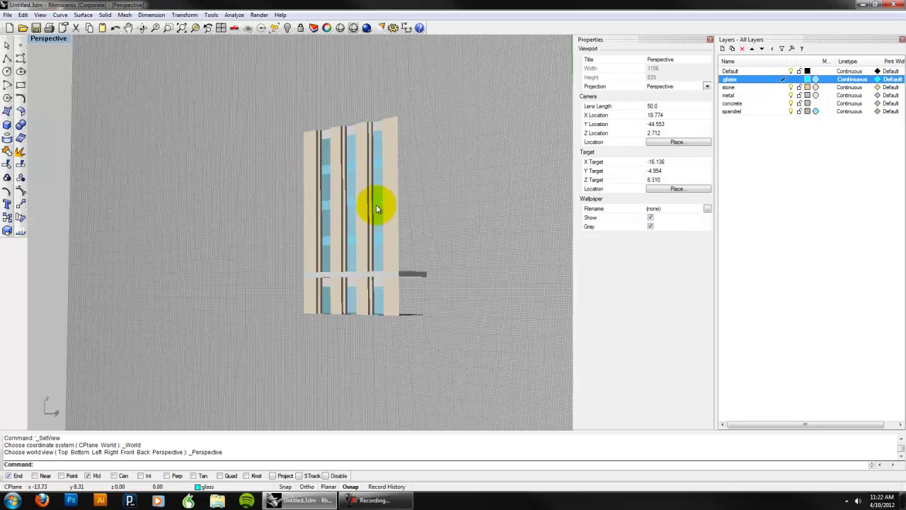
Examine the facade's glass, spandrels and stone piers from both sides and from above.
scroll(443, 204, "up", 3)
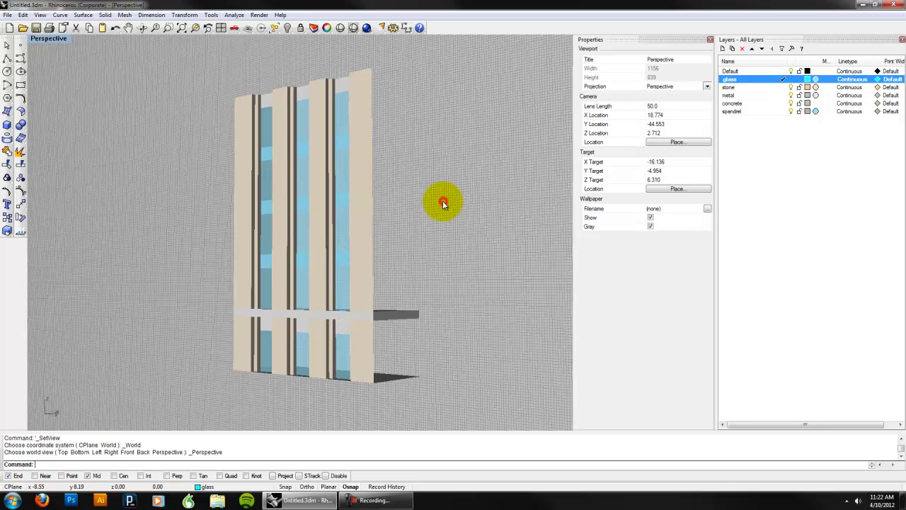
scroll(410, 284, "up", 2)
right_click_drag(410, 285, 491, 275)
right_click_drag(270, 341, 381, 273)
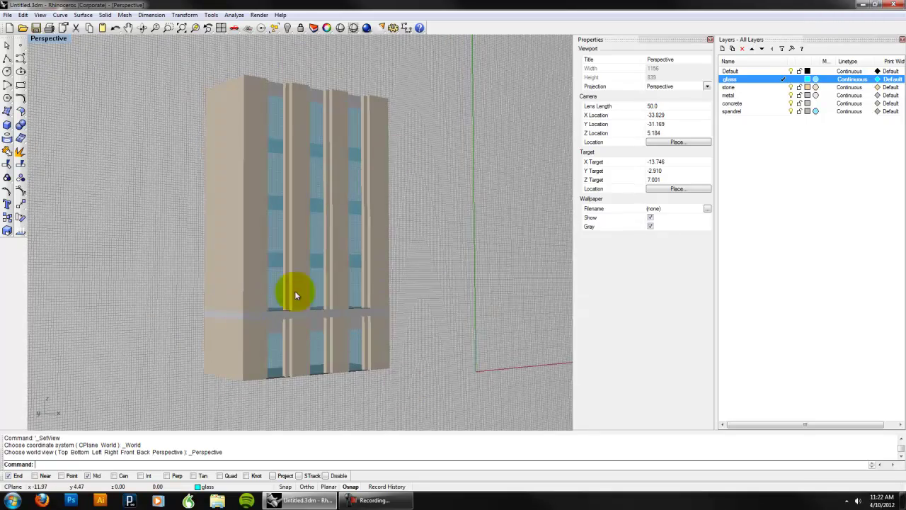
right_click_drag(319, 294, 277, 149)
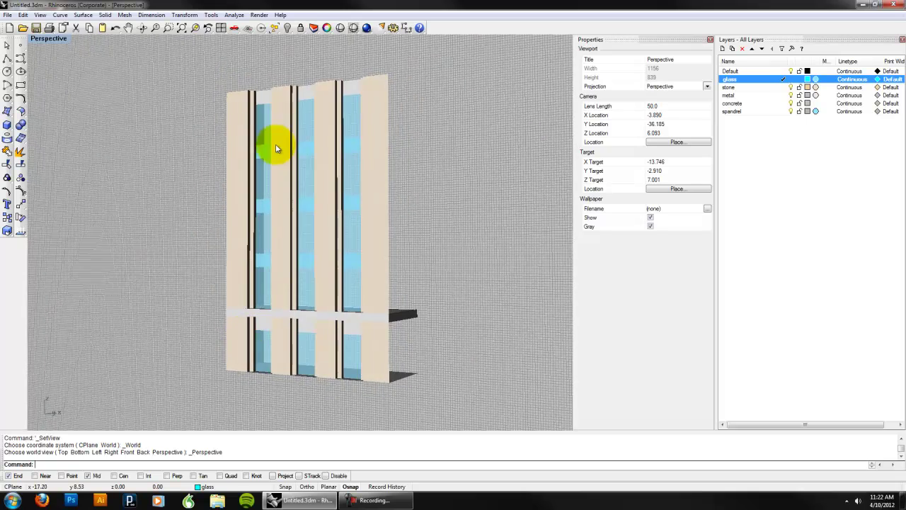
right_click_drag(442, 235, 494, 259)
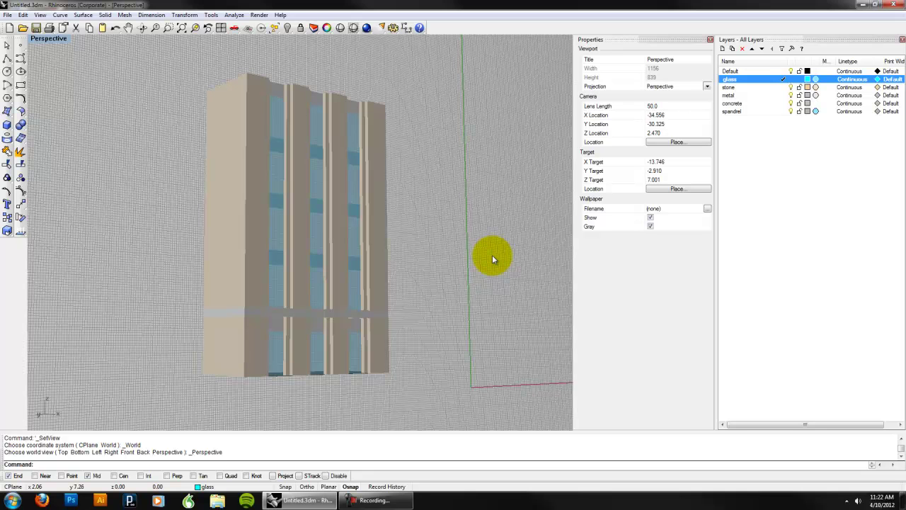
right_click_drag(487, 250, 425, 284)
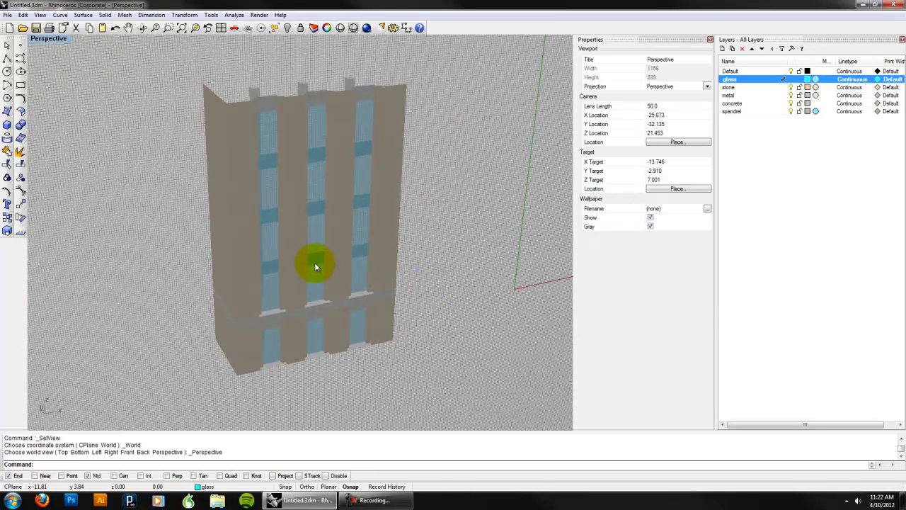
Inspect the tower's facade from several angles in the perspective view, comparing the Shaded and Rendered display modes.
right_click_drag(324, 335, 225, 317)
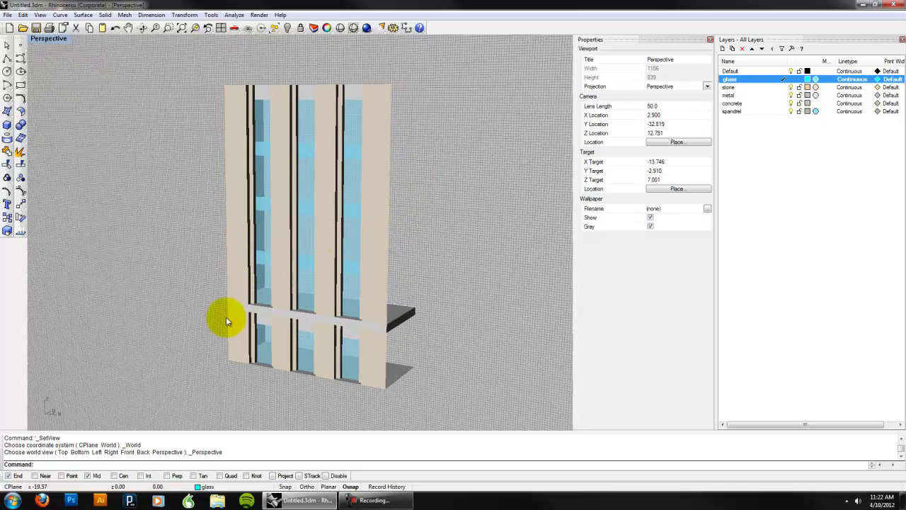
right_click_drag(352, 363, 327, 177)
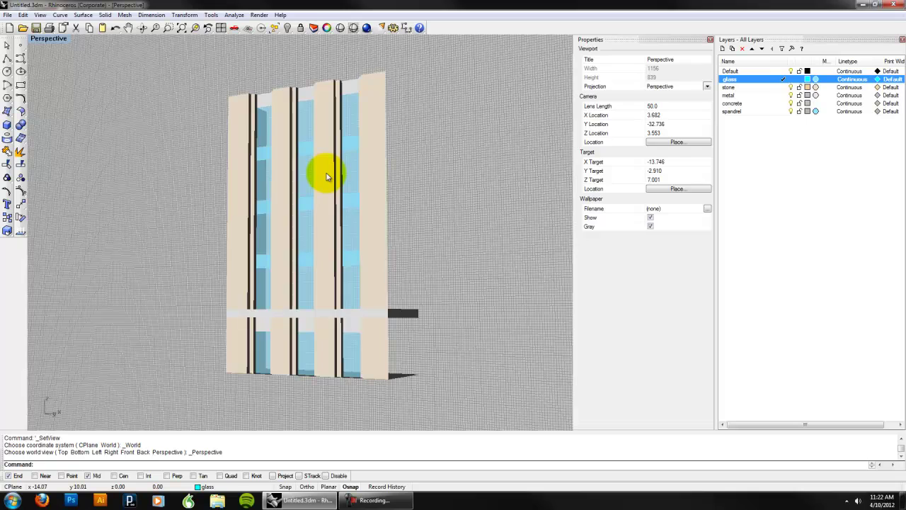
mouse_move(325, 174)
right_mouse_down()
mouse_move(410, 177)
mouse_move(386, 225)
right_mouse_up()
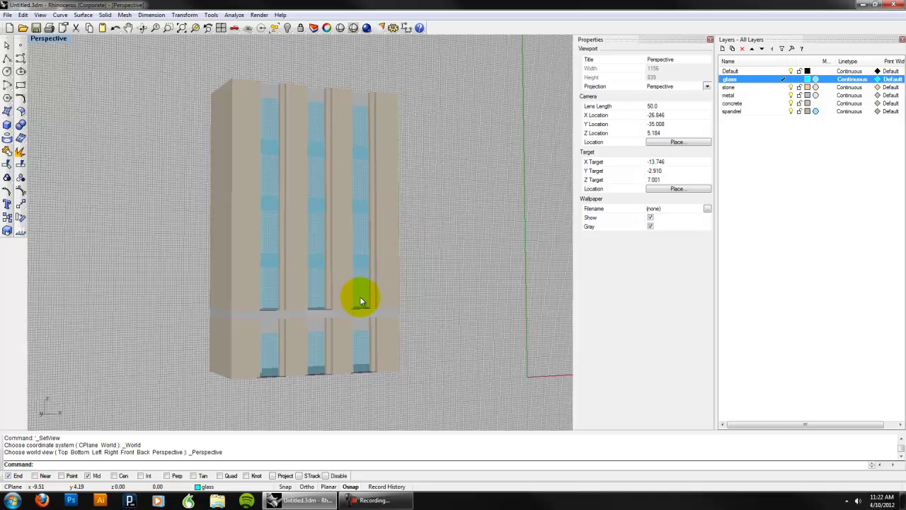
right_click_drag(361, 296, 377, 291)
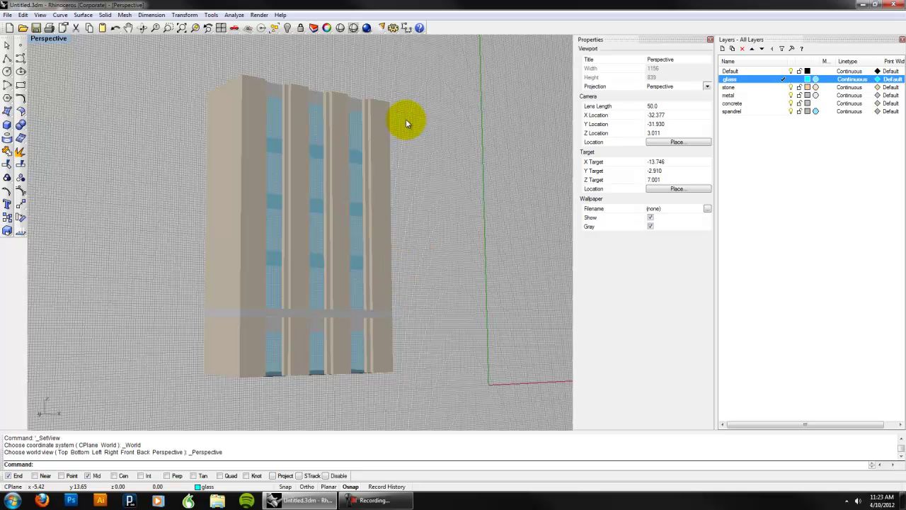
left_click(53, 39)
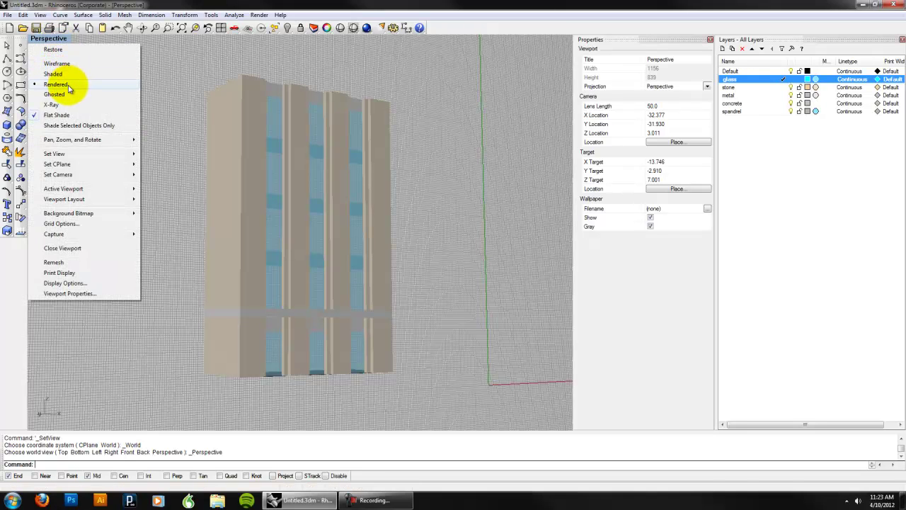
left_click(67, 72)
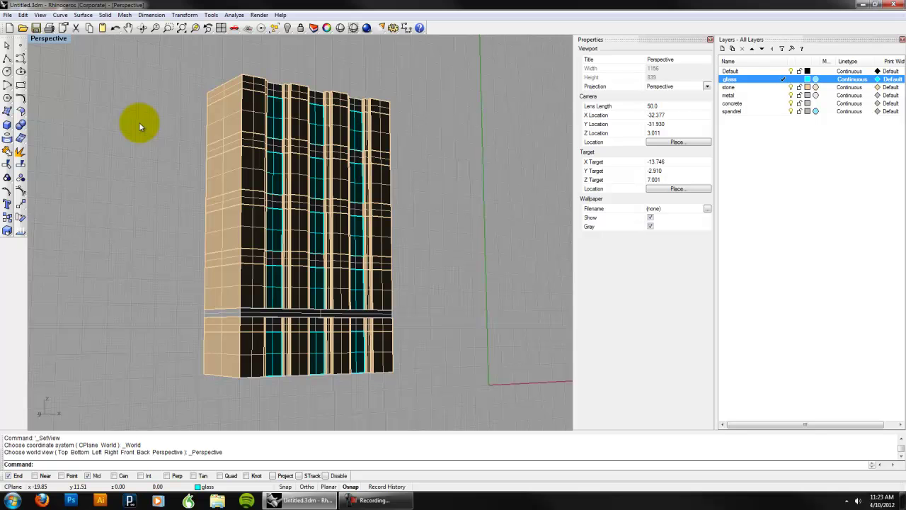
right_click_drag(138, 126, 254, 196)
scroll(269, 202, "up", 3)
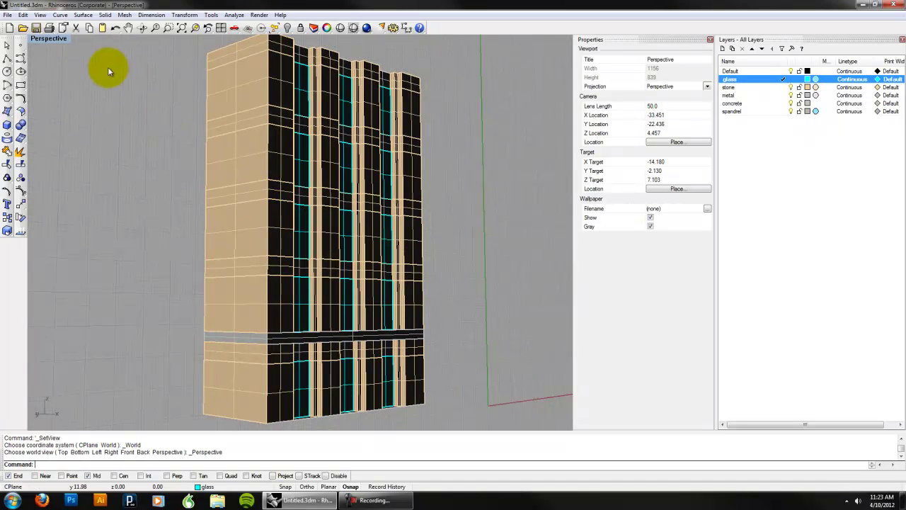
left_click(65, 38)
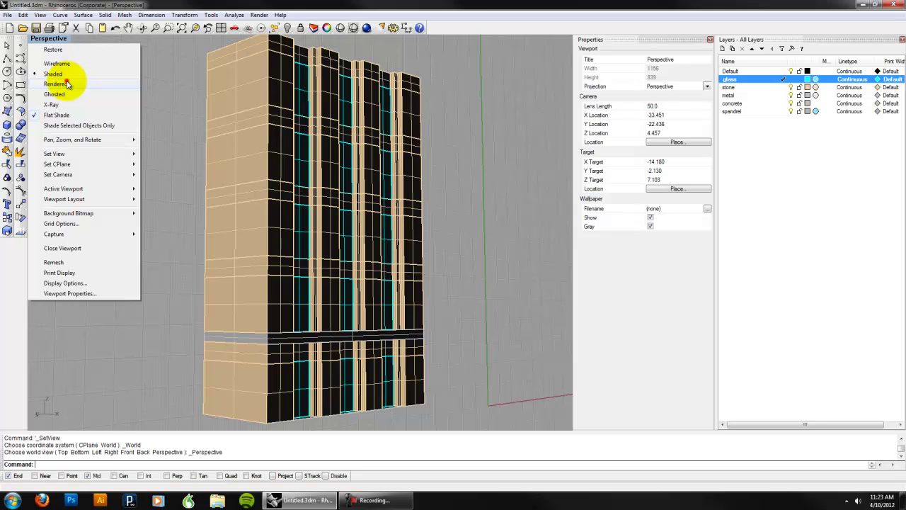
left_click(55, 83)
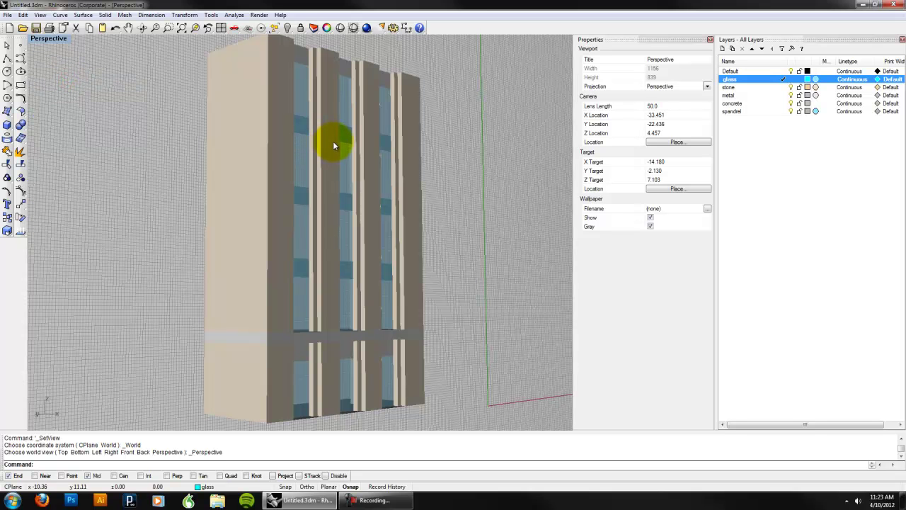
right_click_drag(334, 145, 216, 145)
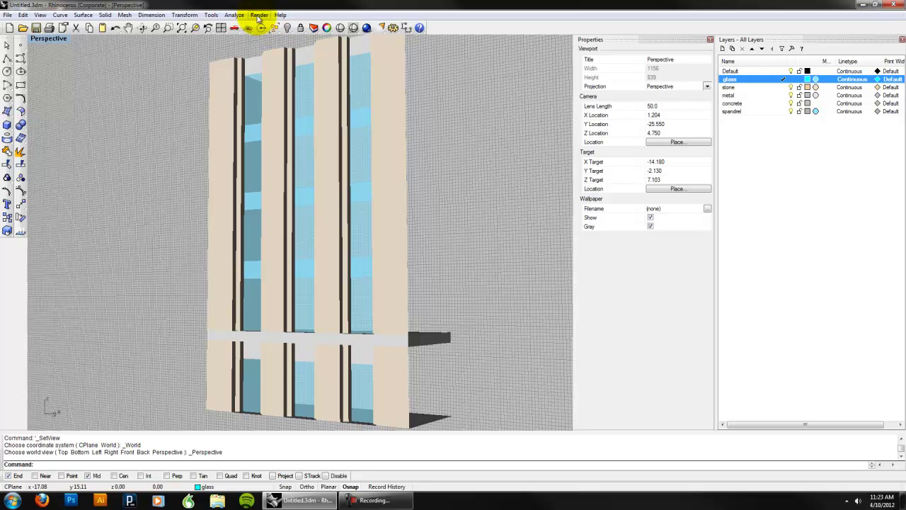
Set the Rhino Render resolution to 1600 x 1200 and the render background color to White.
left_click(259, 15)
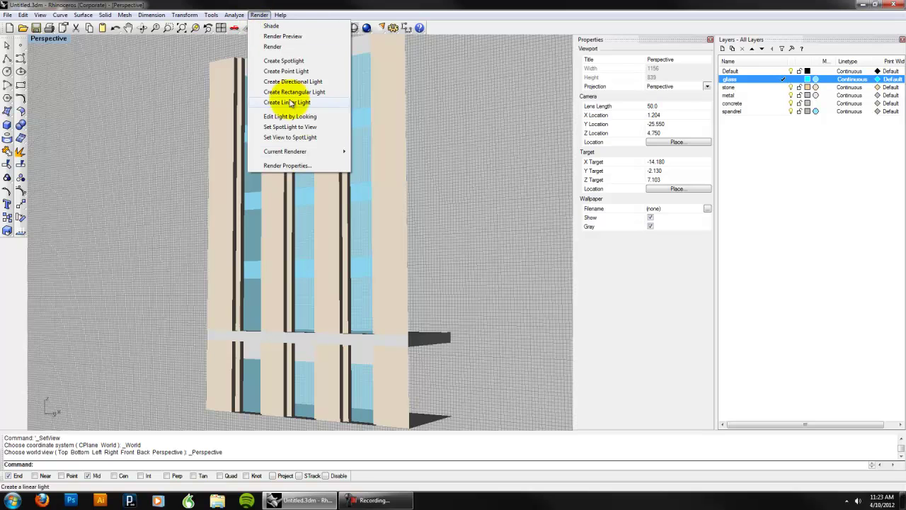
mouse_move(308, 151)
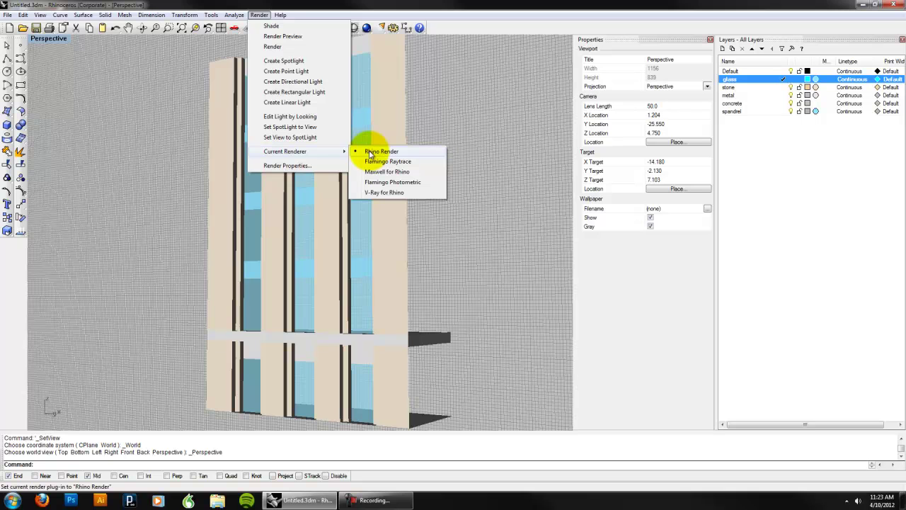
left_click(300, 165)
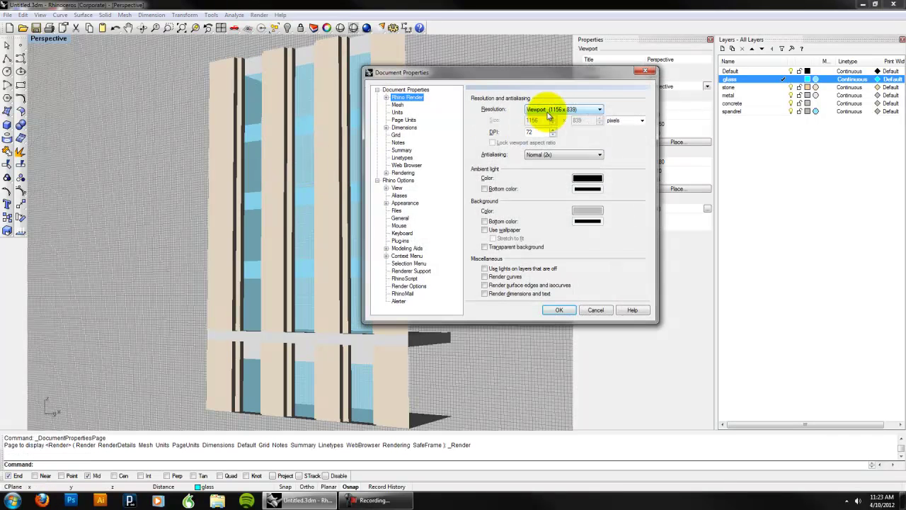
left_click(547, 110)
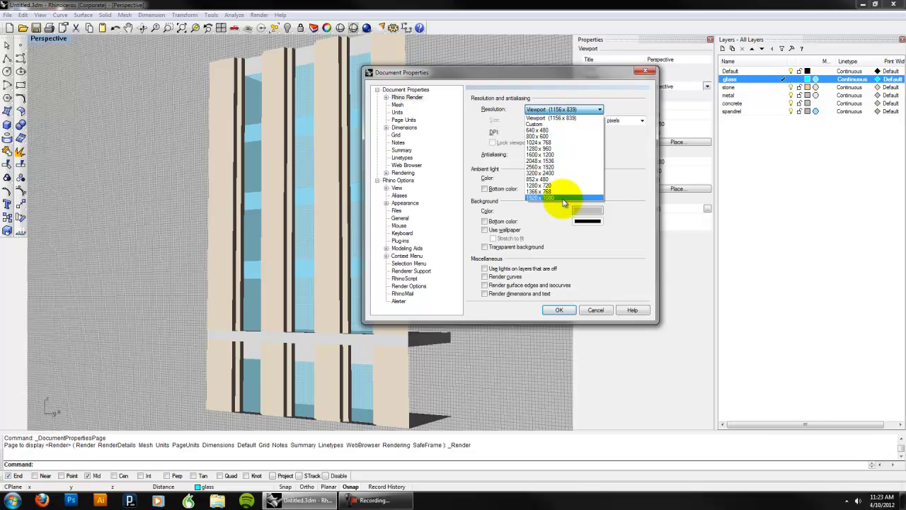
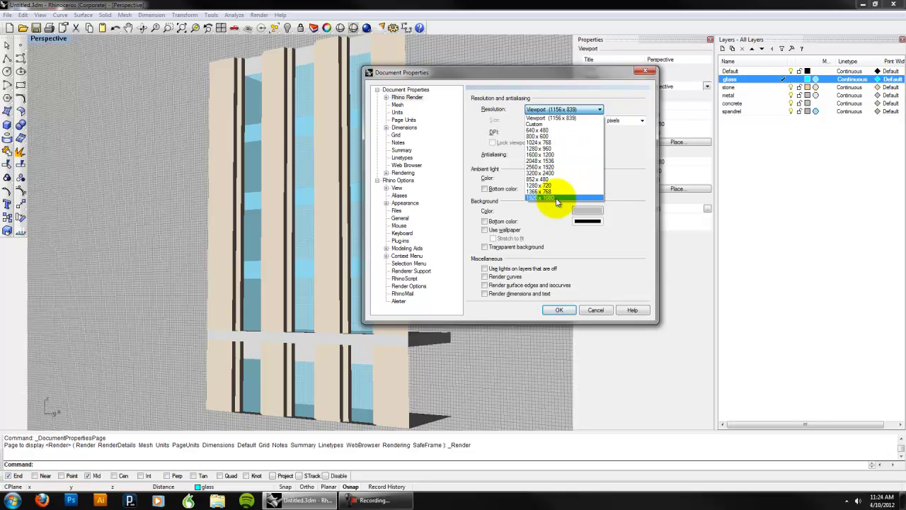
left_click(556, 155)
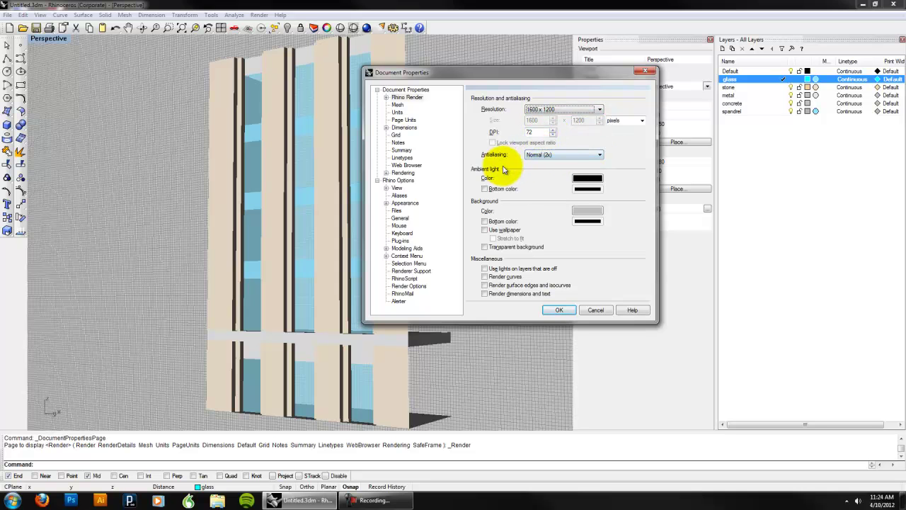
left_click(588, 210)
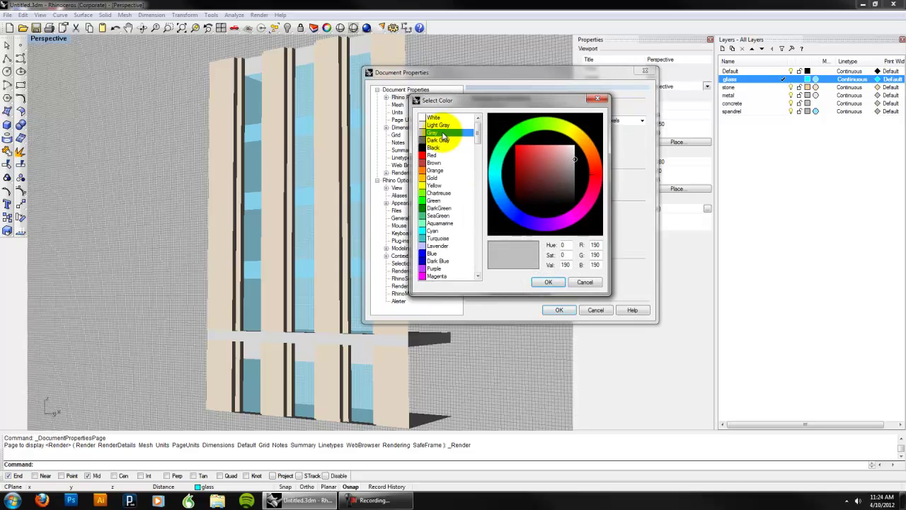
left_click(433, 118)
left_click(548, 281)
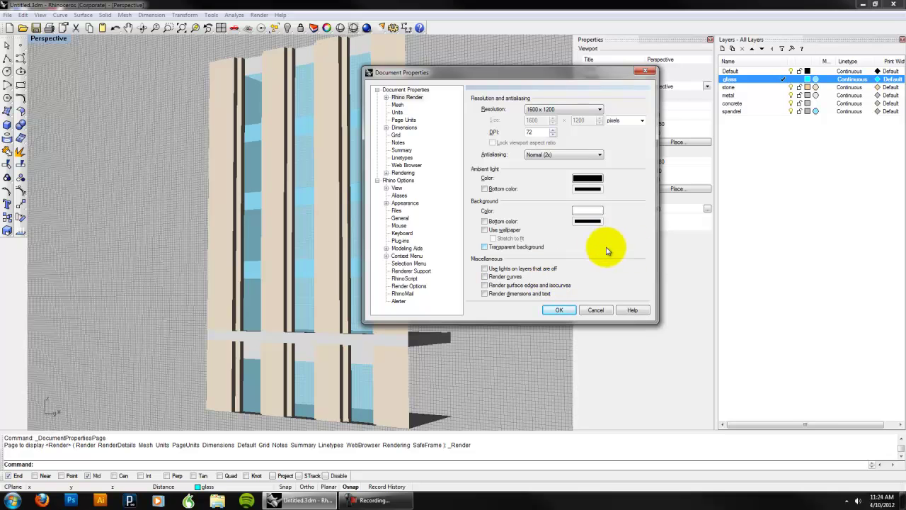
left_click(559, 309)
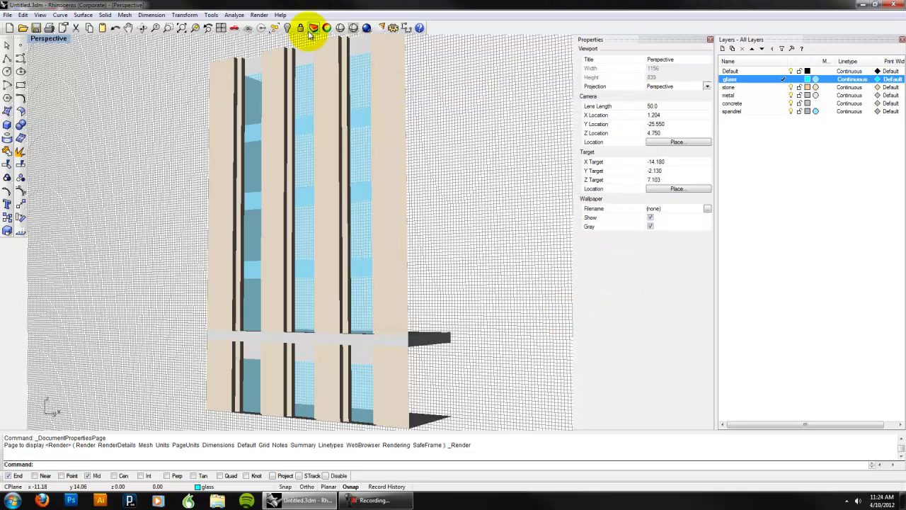
Render the current perspective view of the tower and close the finished render window.
left_click(267, 18)
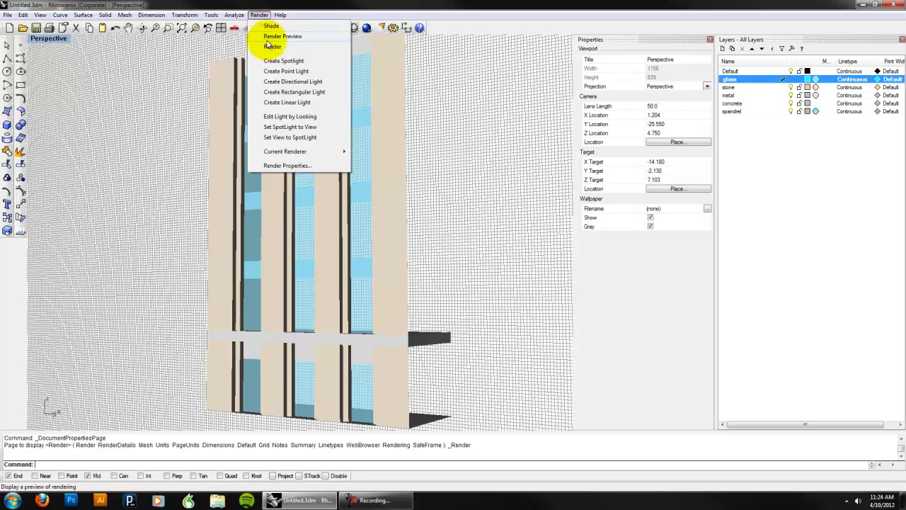
left_click(269, 46)
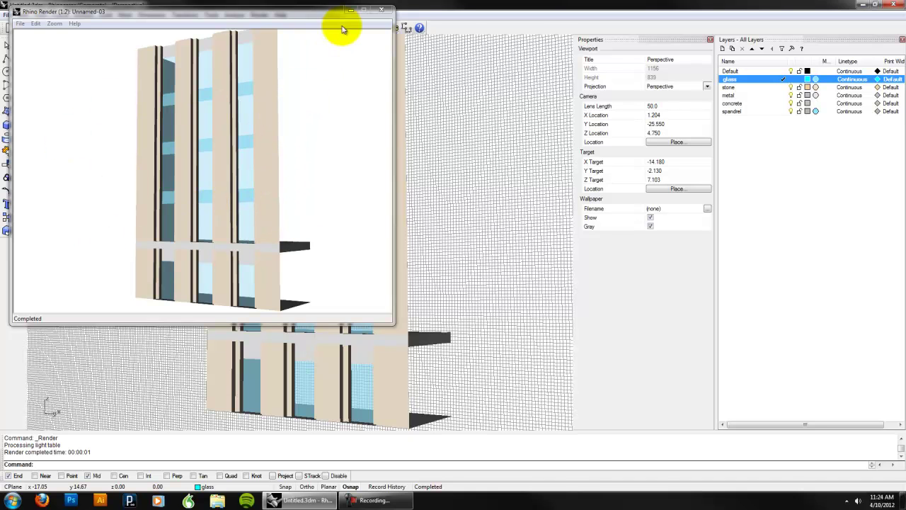
left_click(383, 10)
right_click_drag(298, 234, 411, 258)
scroll(411, 258, "down", 5)
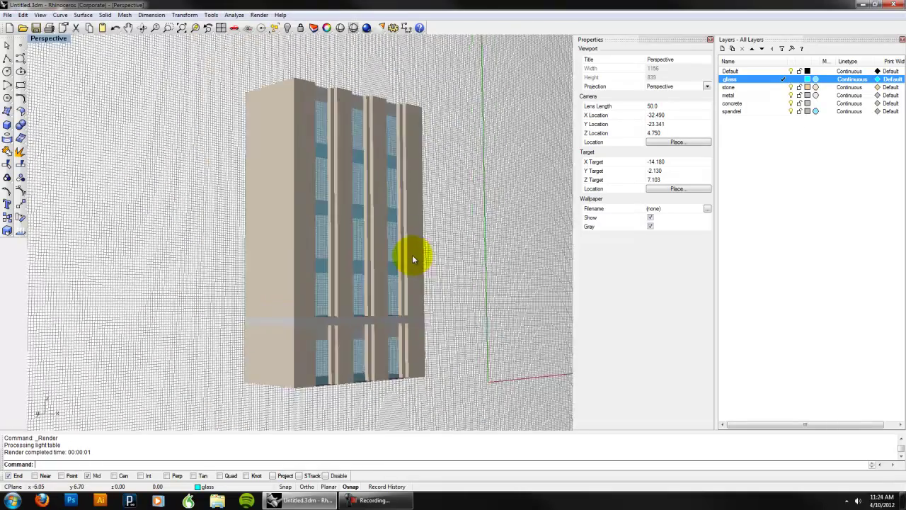
scroll(417, 234, "up", 2)
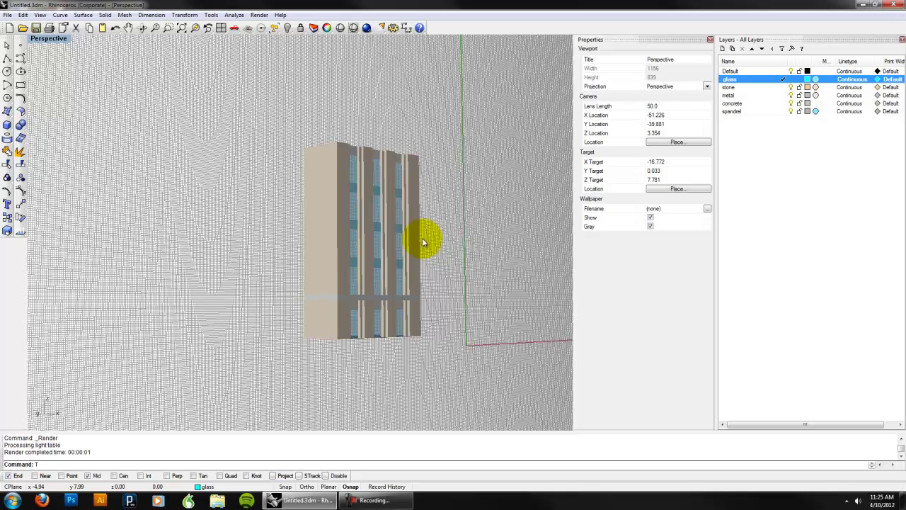
left_click(260, 15)
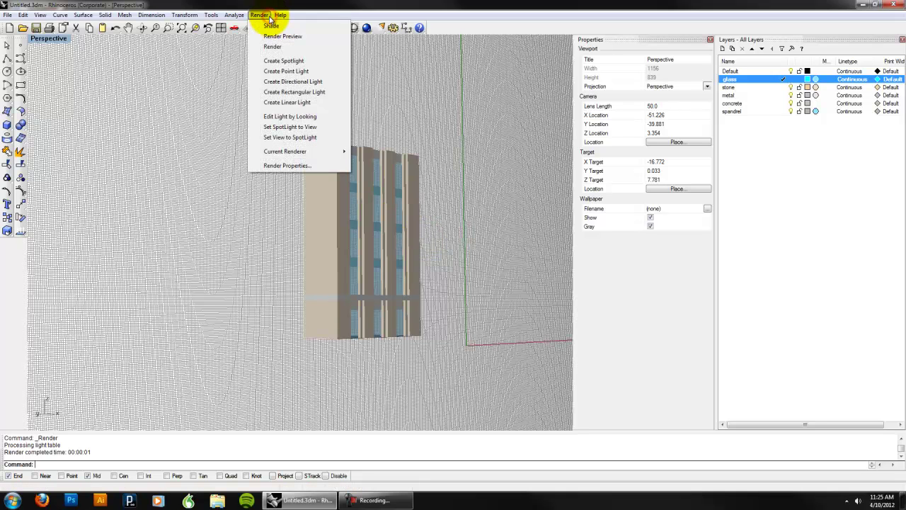
left_click(306, 128)
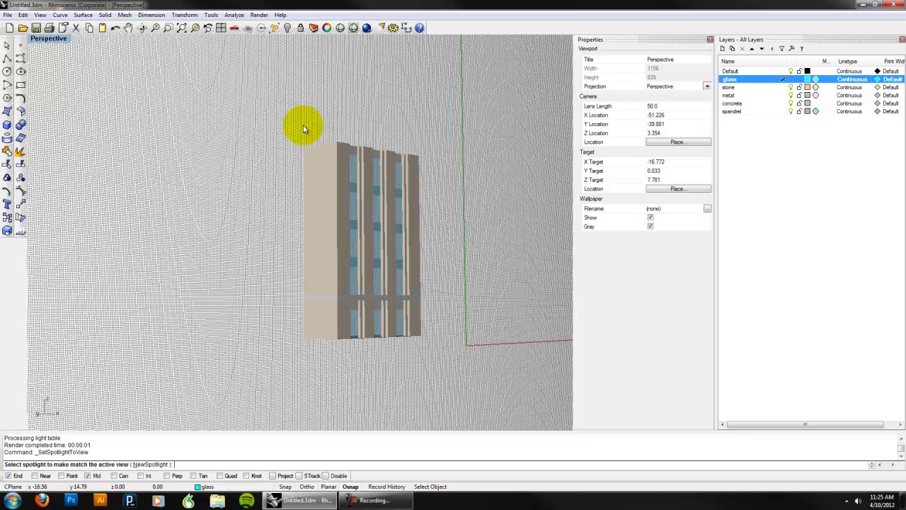
key("Return")
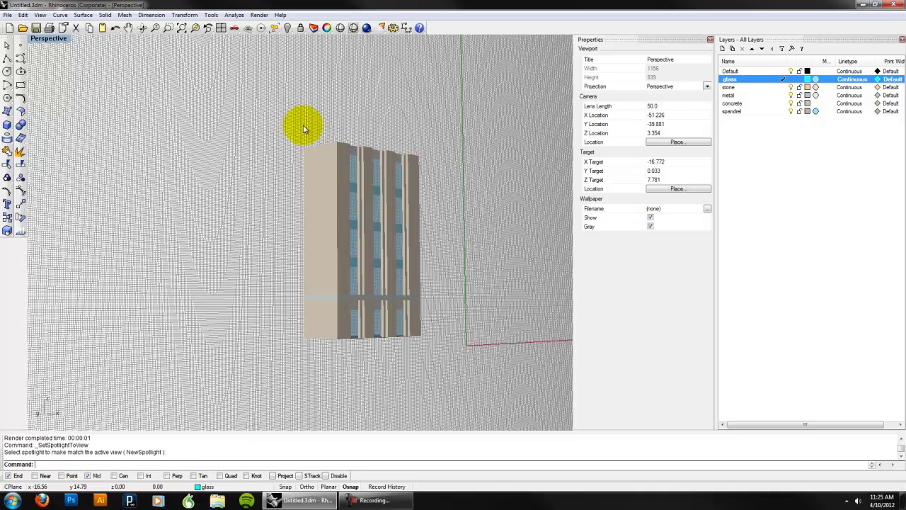
Switch the viewport to the Top view and frame the building's plan with space around it.
type("Top")
key("Return")
scroll(304, 138, "down", 3)
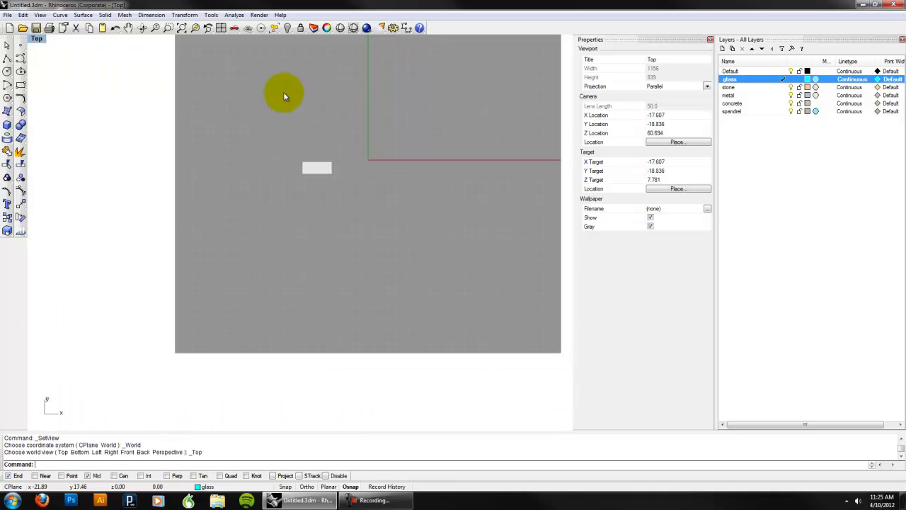
right_click_drag(318, 132, 304, 156)
left_click(234, 15)
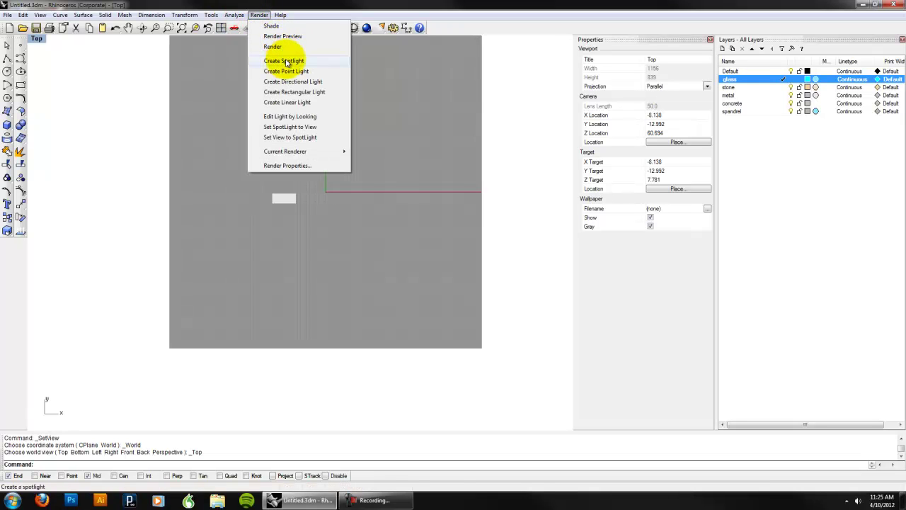
left_click(286, 62)
left_click(196, 328)
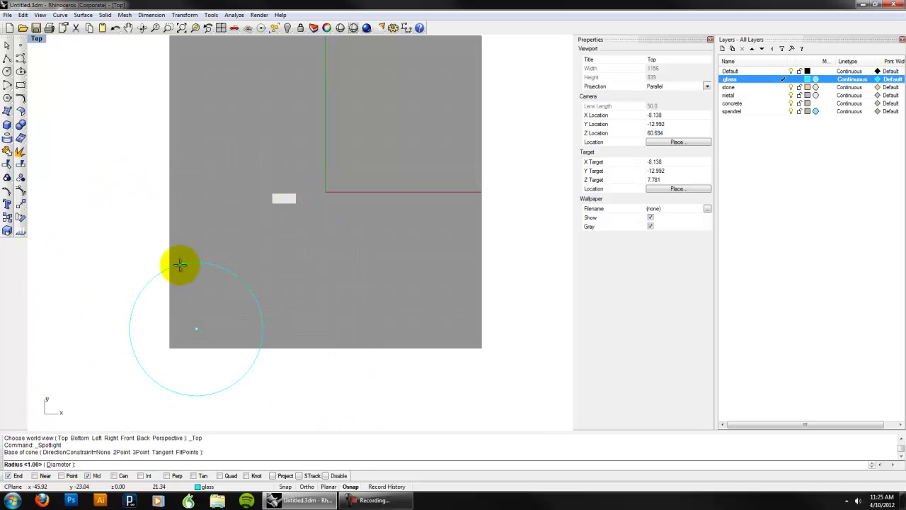
left_click(230, 258)
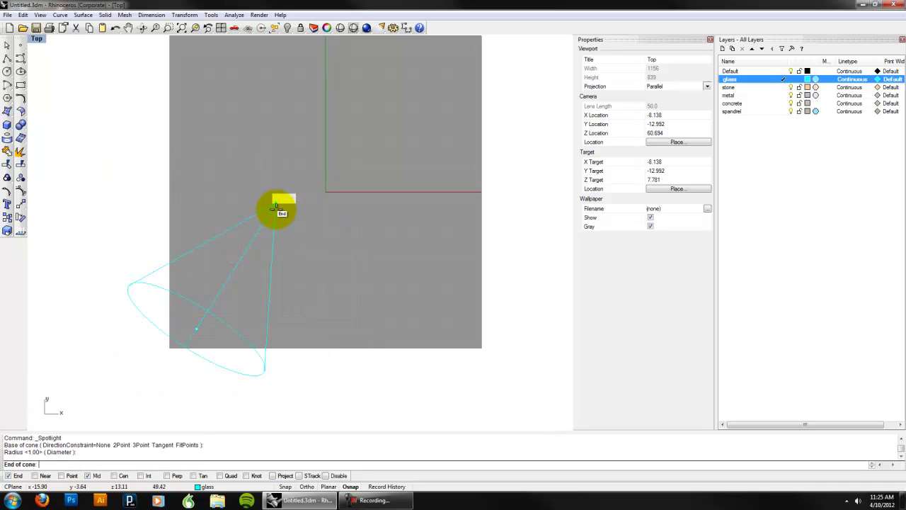
left_click(243, 259)
Create a spotlight with its cone base at the building's front and its apex far to the southwest in plan, and restore the four-viewport layout.
right_click(288, 202)
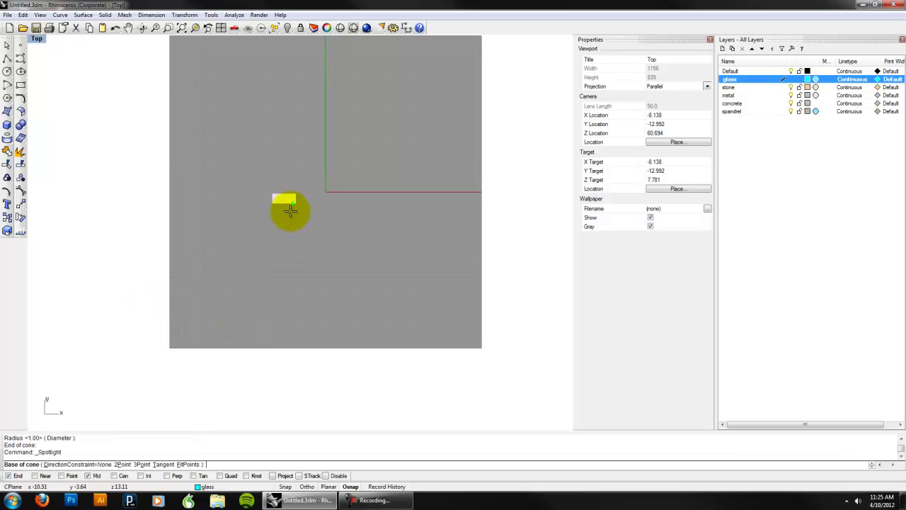
left_click(281, 213)
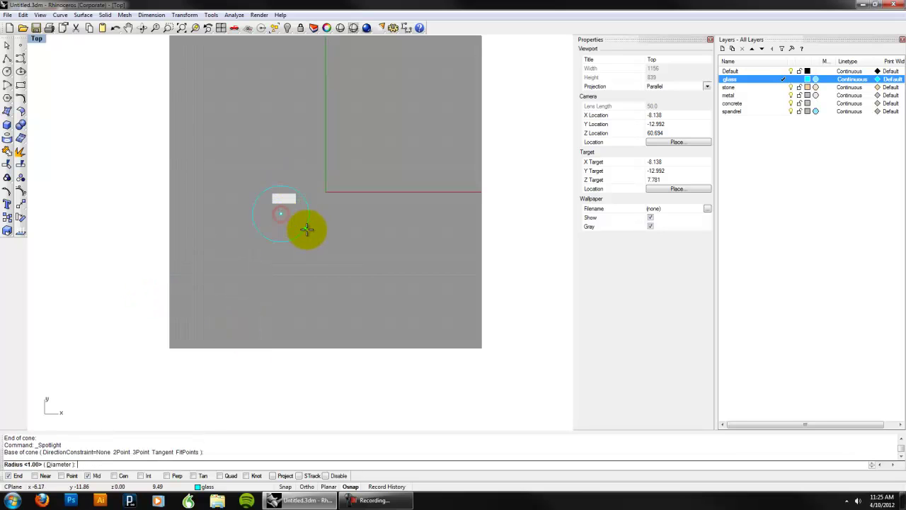
left_click(312, 230)
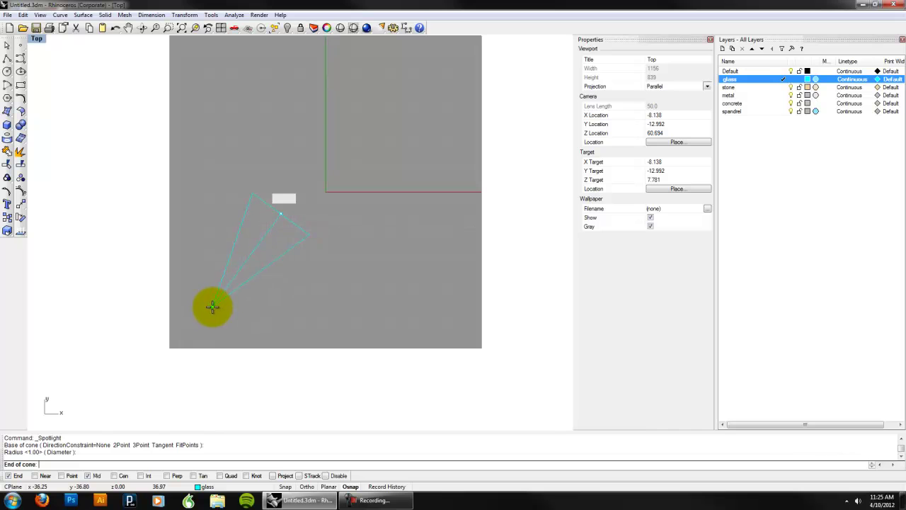
left_click(187, 321)
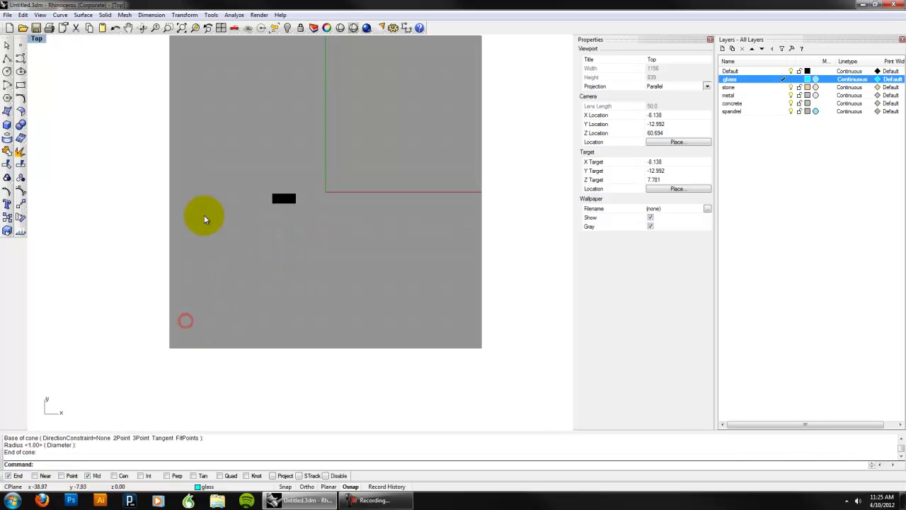
left_click(35, 39)
left_click(55, 62)
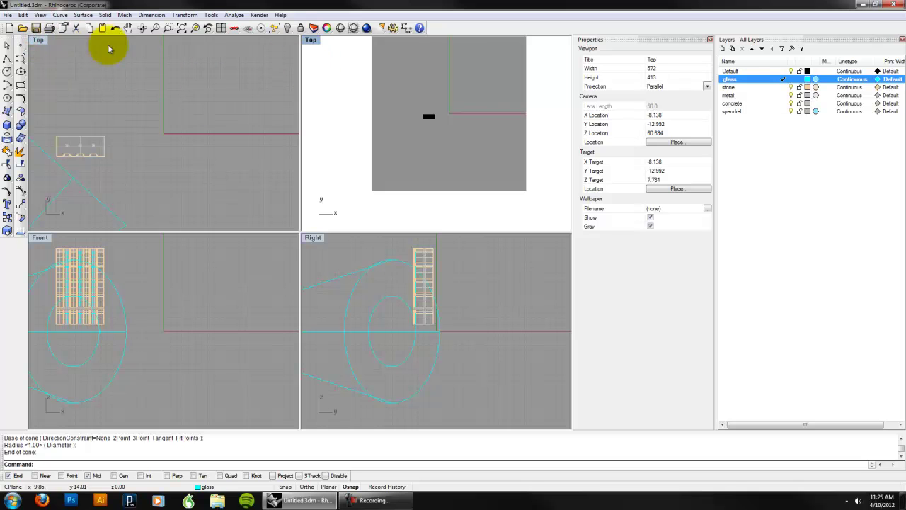
Set the active Top viewport to Perspective and show the building together with the whole spotlight cone.
left_click(39, 39)
mouse_move(65, 152)
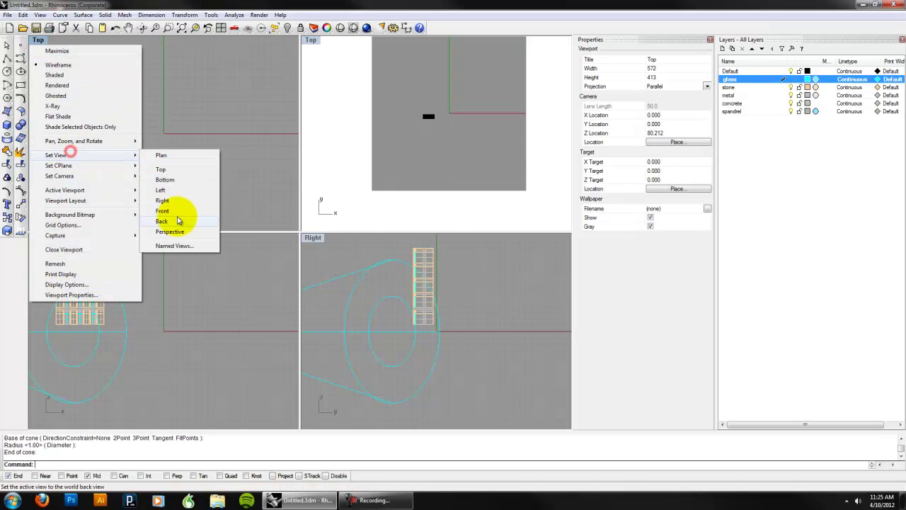
left_click(179, 225)
right_click_drag(179, 225, 148, 152)
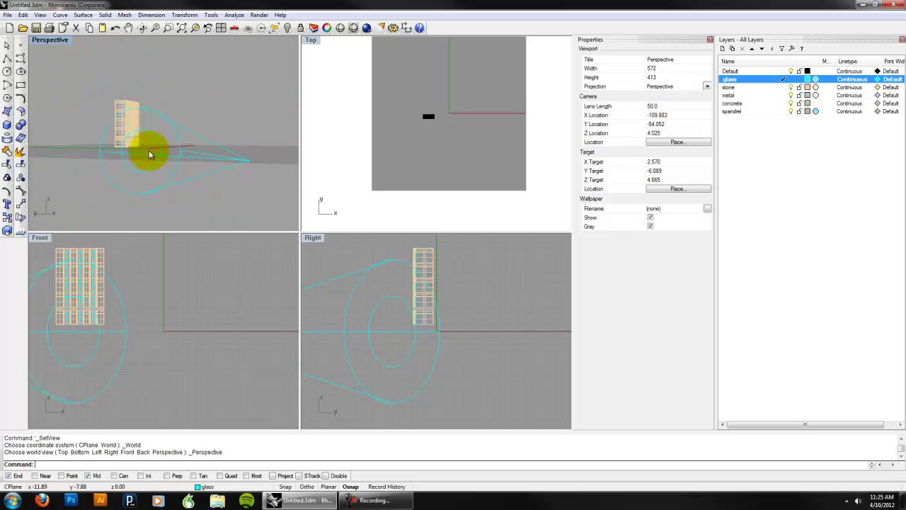
Turn on the spotlight's control points and, in the Right view, raise its apex above the building and its base center to about mid-height.
left_click(248, 160)
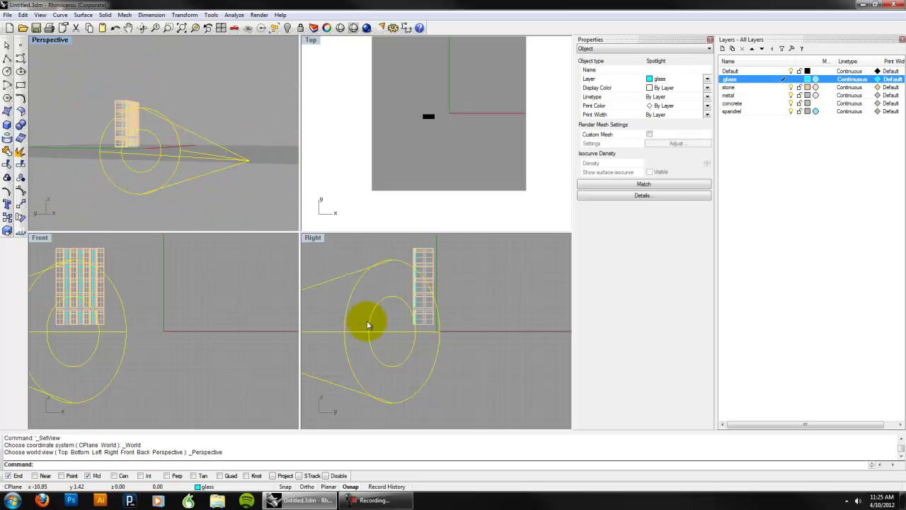
right_click_drag(370, 324, 457, 323)
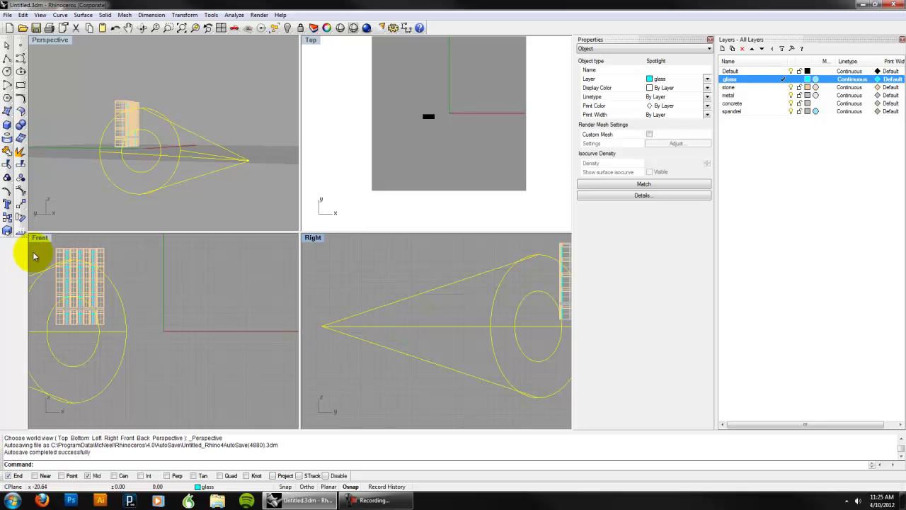
left_click(21, 191)
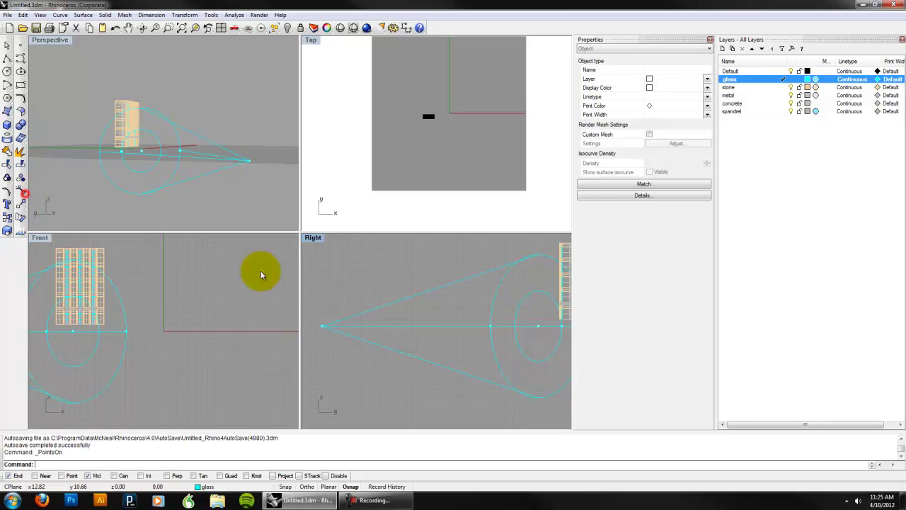
right_click_drag(362, 310, 365, 338)
scroll(364, 338, "down", 1)
left_click_drag(325, 350, 330, 241)
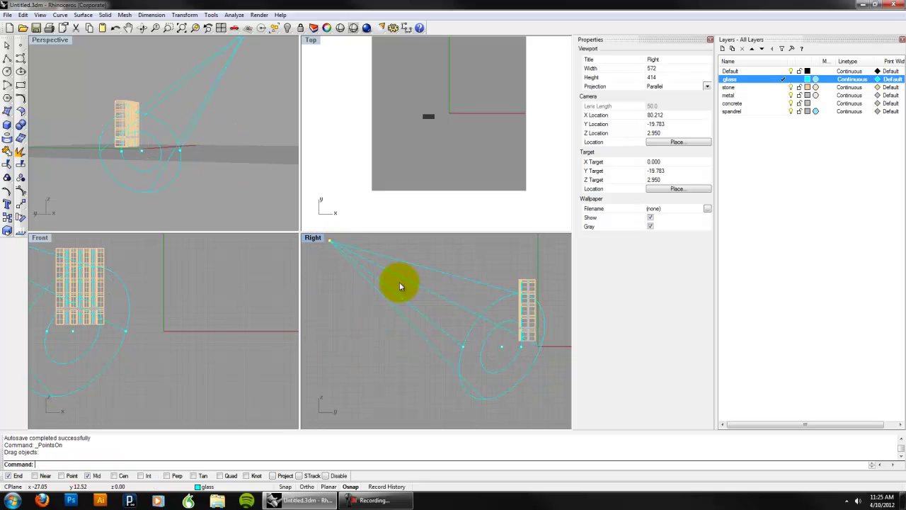
left_click_drag(502, 349, 511, 308)
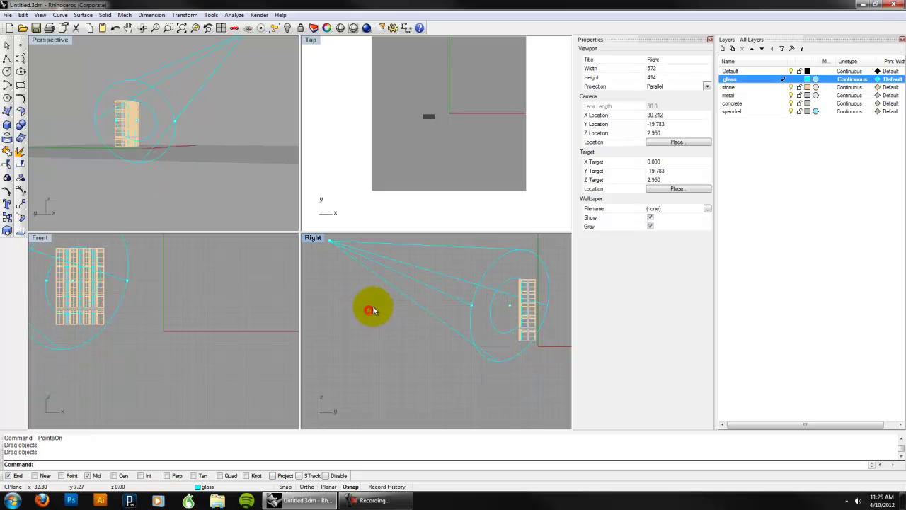
Reset the viewport to the world Perspective view, switch it to Rendered display and frame the tower.
left_click(50, 39)
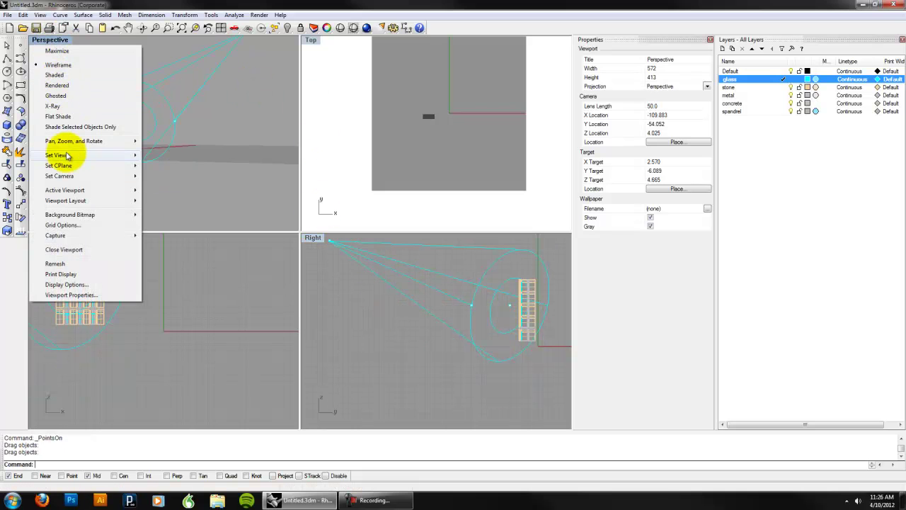
mouse_move(67, 155)
left_click(165, 231)
right_click_drag(255, 117, 61, 54)
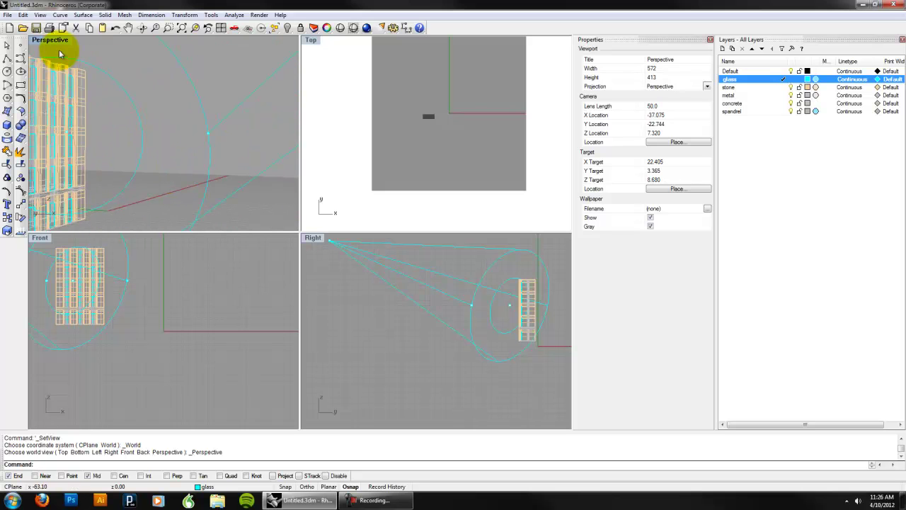
left_click(59, 42)
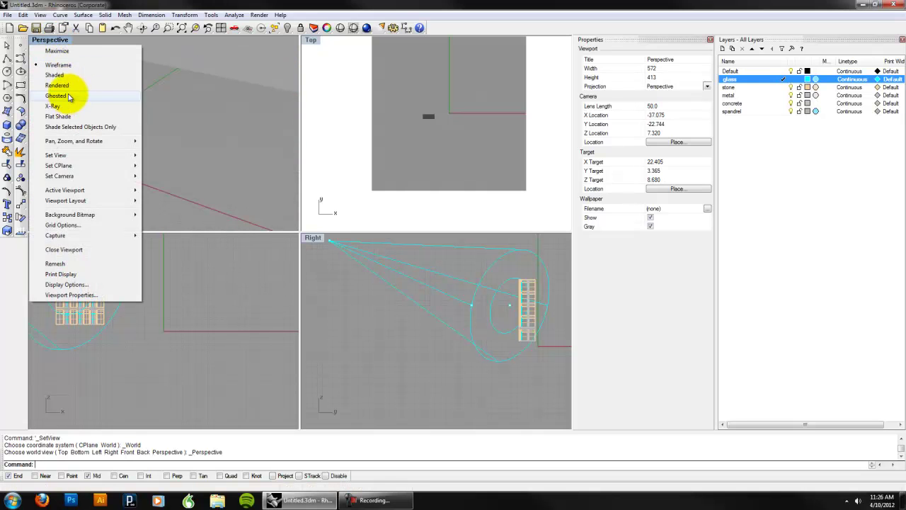
left_click(69, 86)
right_click_drag(84, 145, 154, 167)
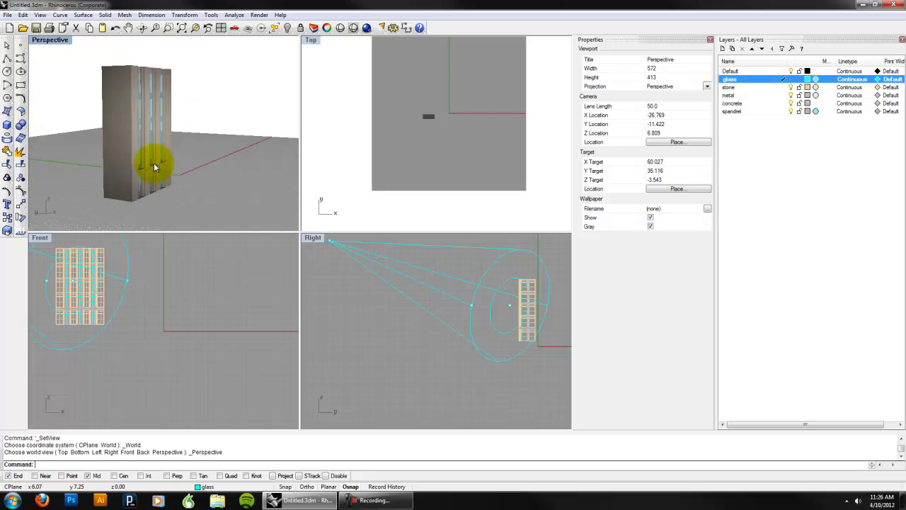
Maximize the Perspective viewport, render the spotlit tower and close the finished render window.
double_click(65, 43)
right_click_drag(223, 205, 278, 240)
left_click(259, 15)
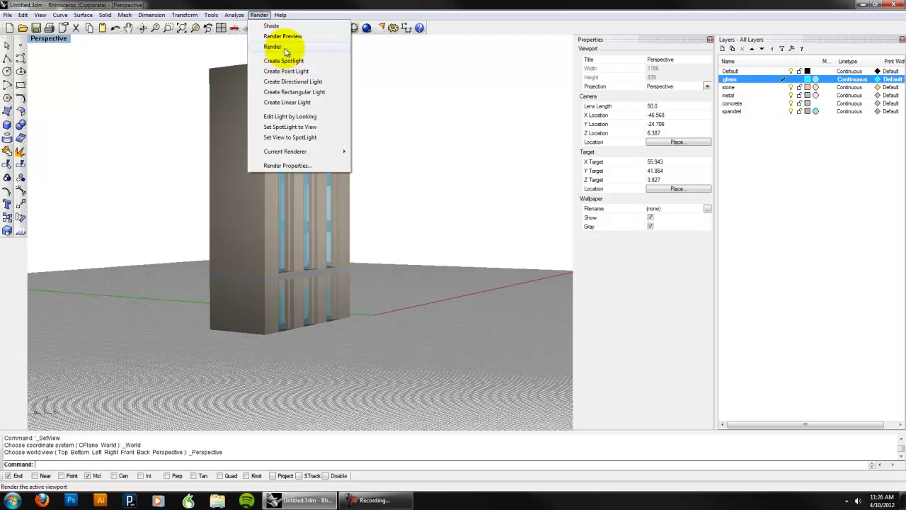
left_click(274, 47)
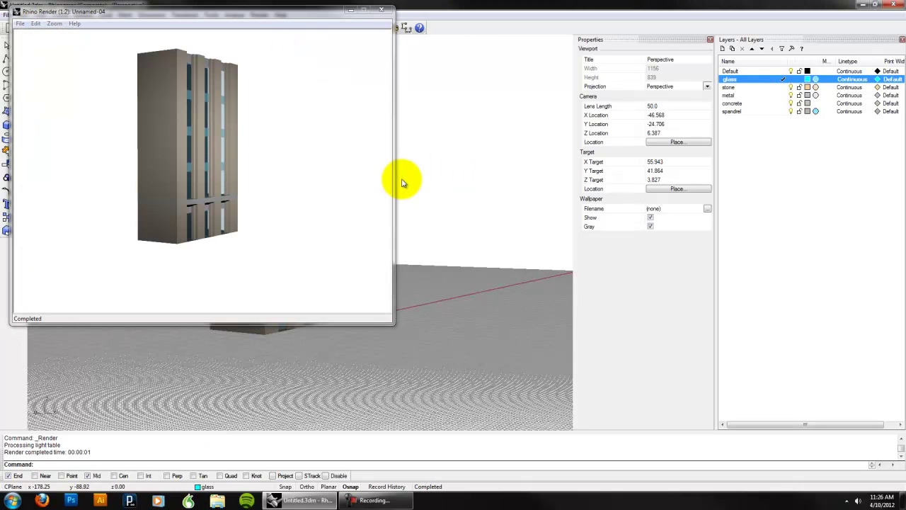
left_click(382, 10)
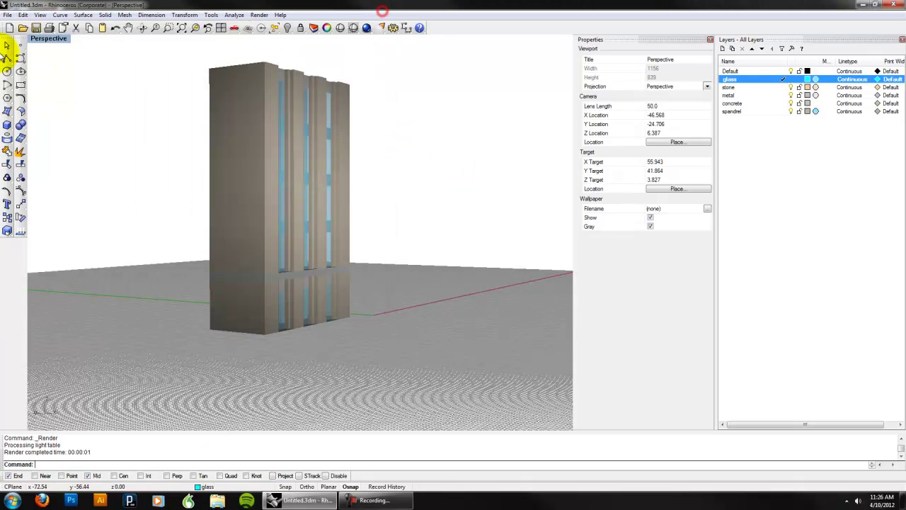
Restore the four-viewport layout, widen the spotlight cone well beyond the building in the Right view, and undo the extra point move.
double_click(53, 43)
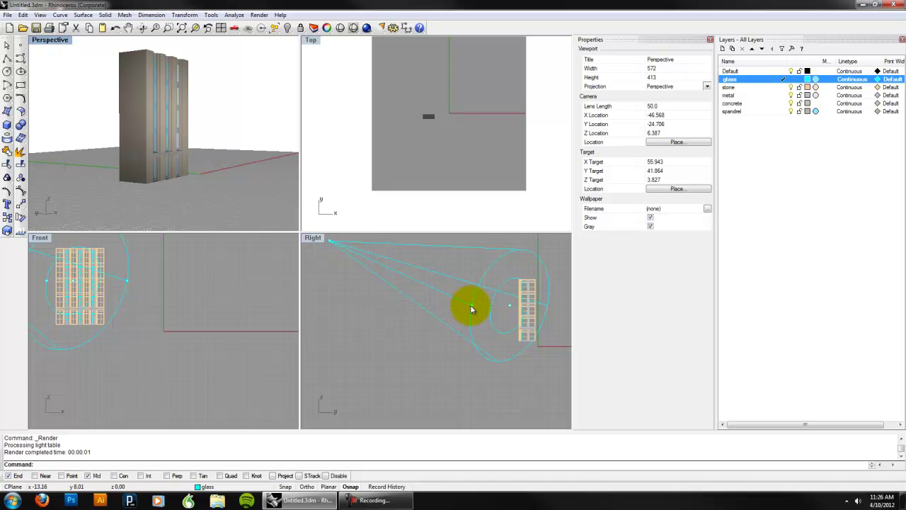
left_click_drag(472, 308, 418, 308)
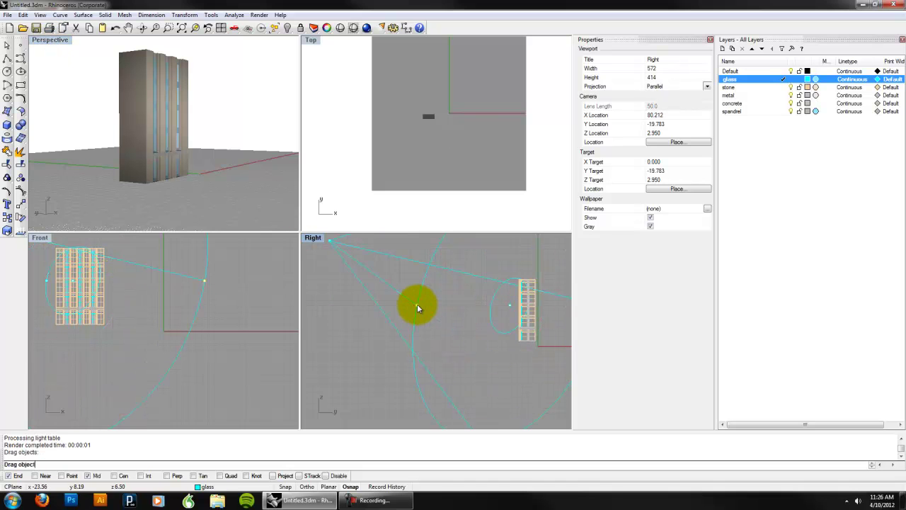
left_click_drag(508, 304, 499, 310)
key("ctrl+z")
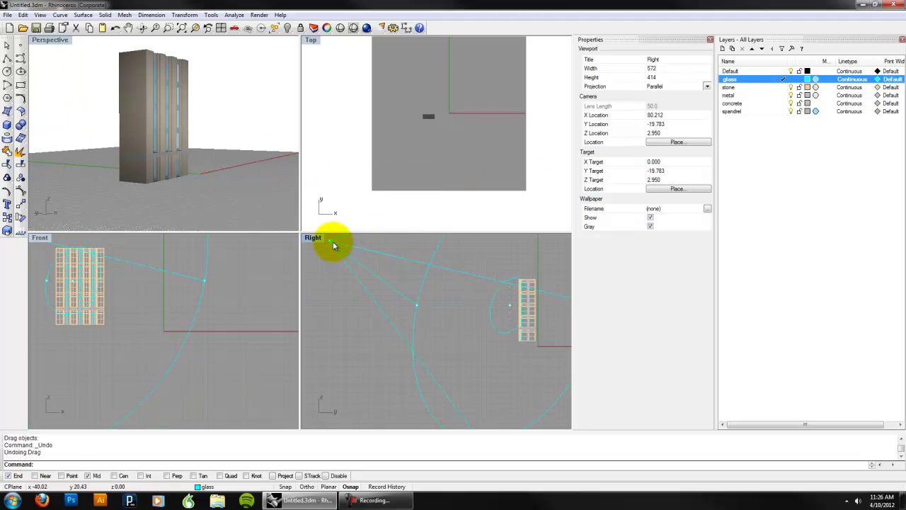
left_click(236, 15)
mouse_move(259, 16)
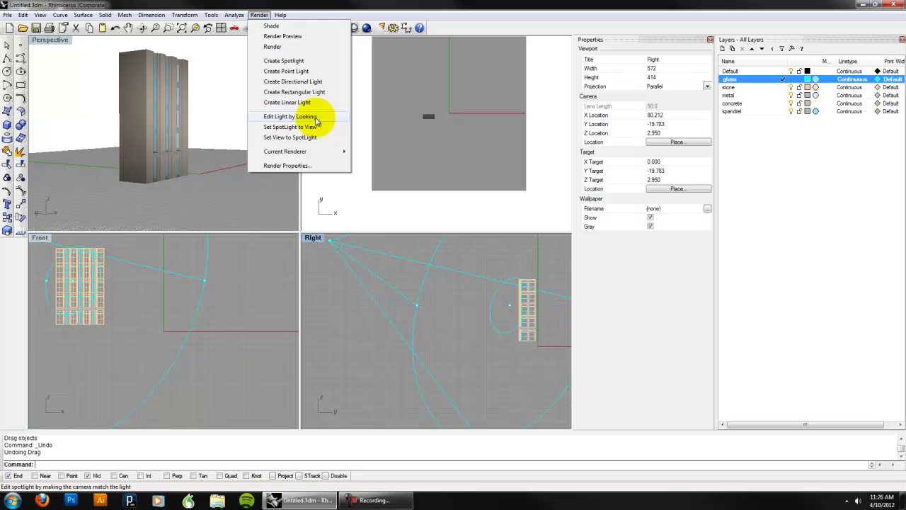
left_click(228, 148)
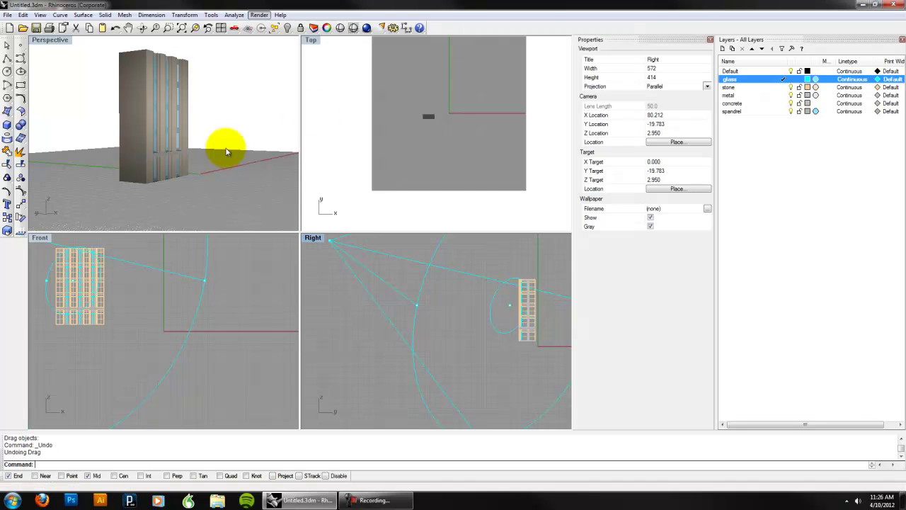
Select the spotlight, examine its full object description and close the details window.
left_click(437, 265)
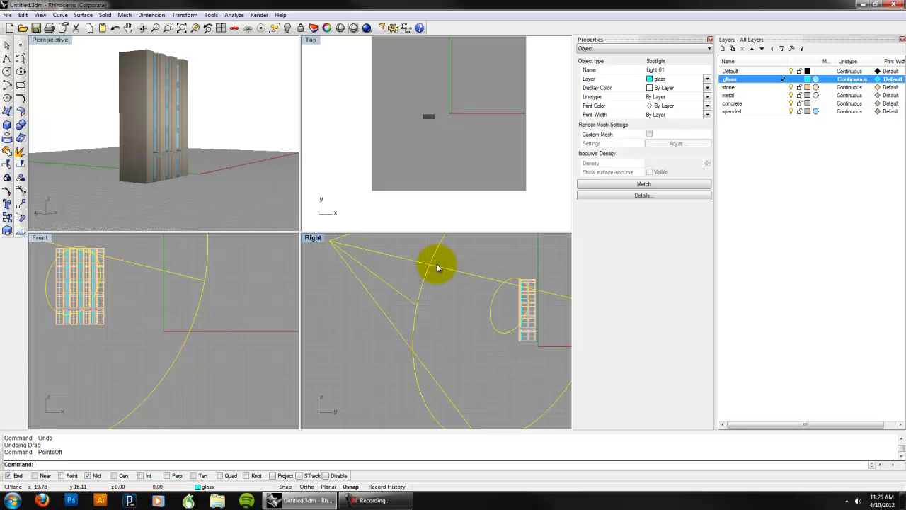
left_click(655, 196)
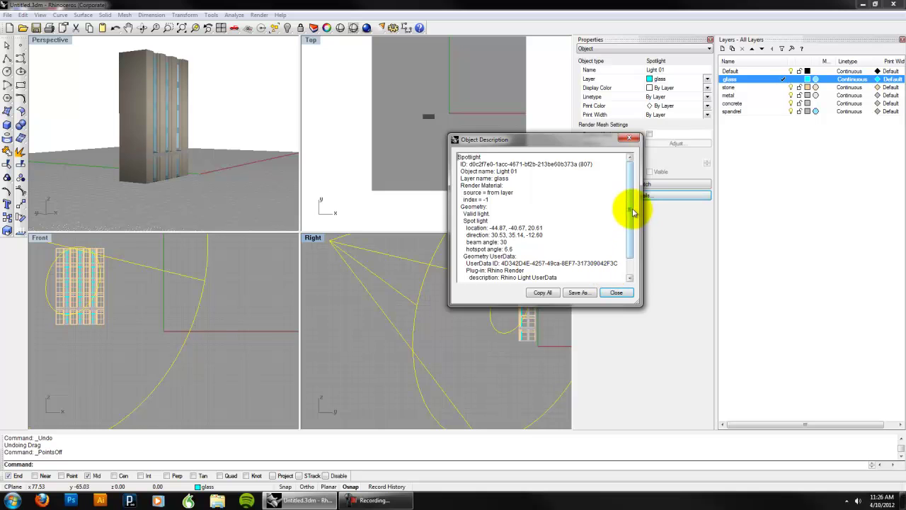
left_click_drag(634, 212, 633, 257)
left_click(616, 293)
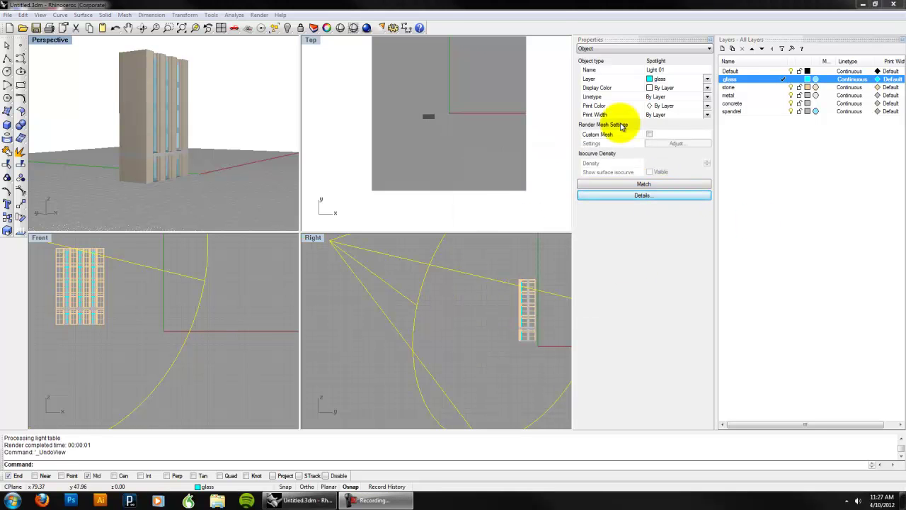
Display the selected spotlight's light properties and set its shadow intensity to 6.
left_click(360, 281)
left_click(628, 49)
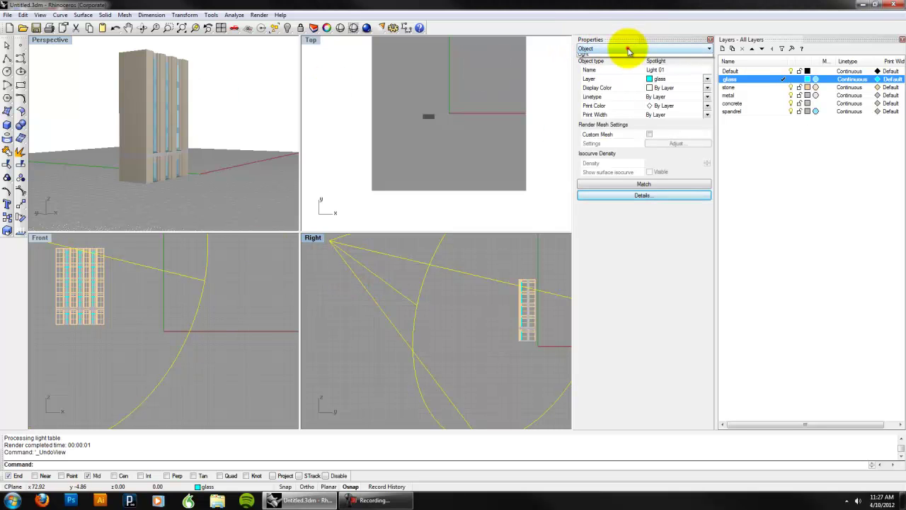
left_click(607, 55)
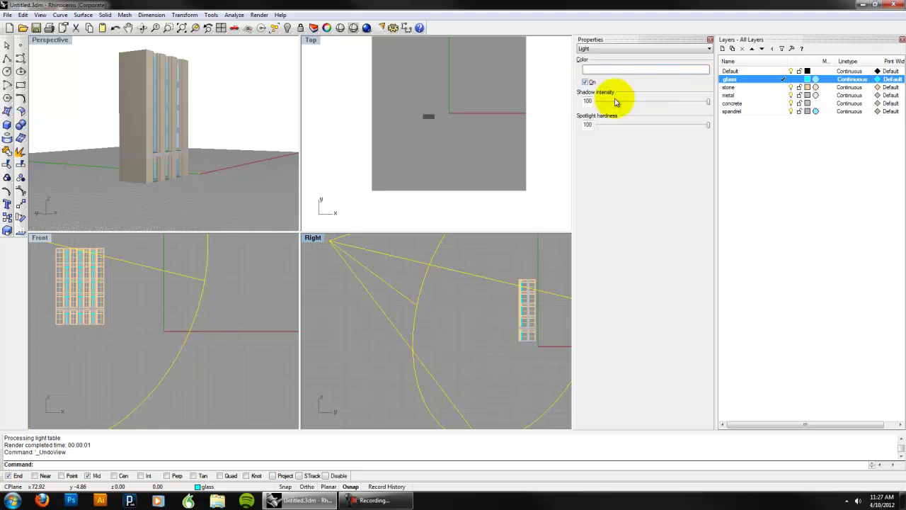
mouse_move(707, 125)
left_mouse_down()
mouse_move(594, 125)
mouse_move(710, 130)
left_mouse_up()
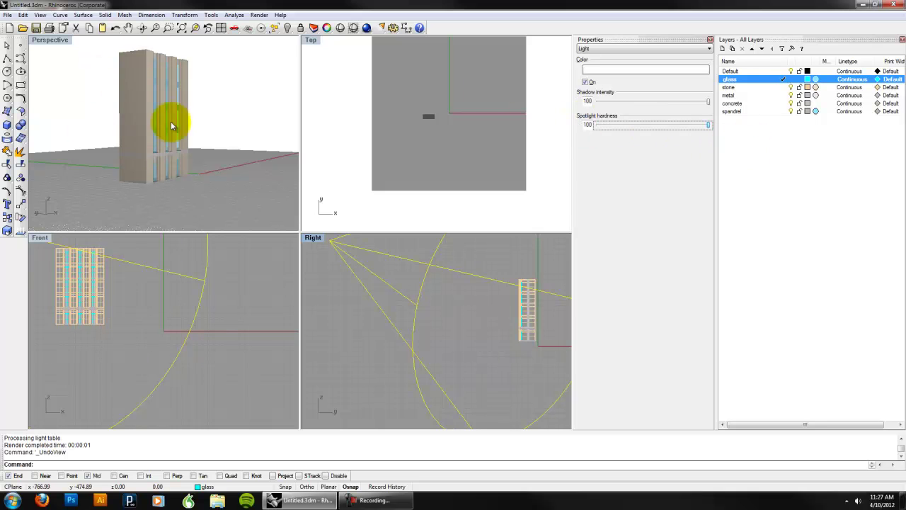
left_click(437, 314)
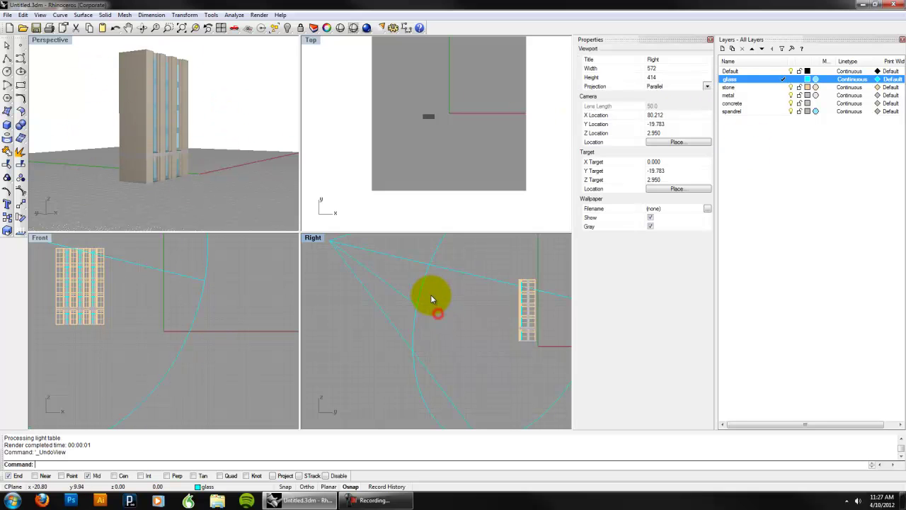
left_click(421, 294)
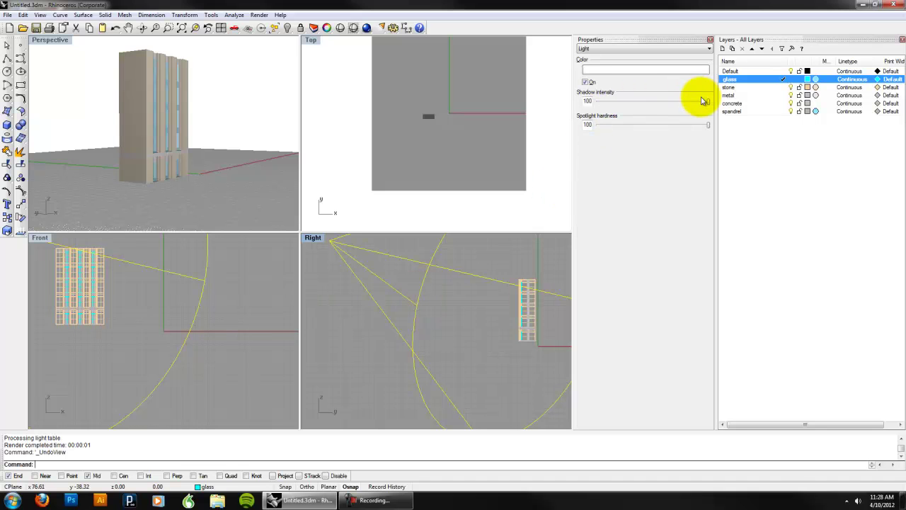
left_click_drag(694, 104, 613, 102)
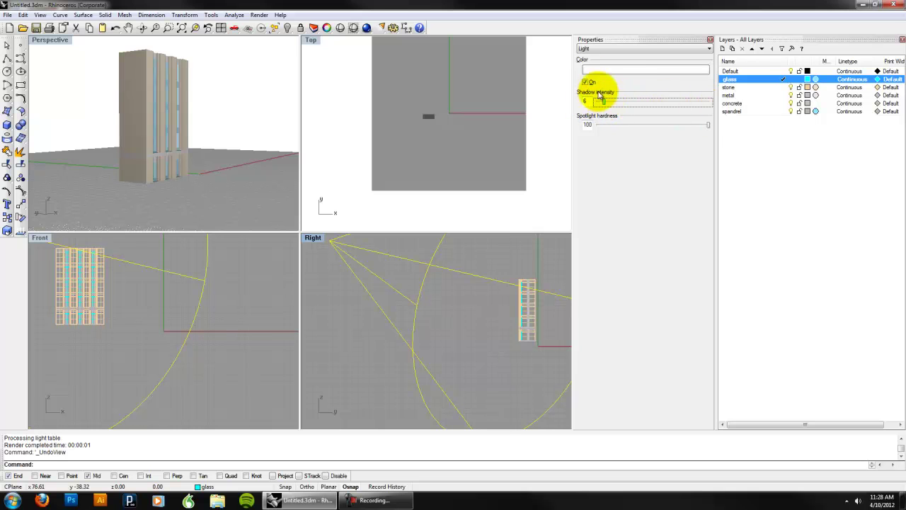
Render the Perspective view with the softened spotlight shadows and close the finished render window.
left_click(261, 15)
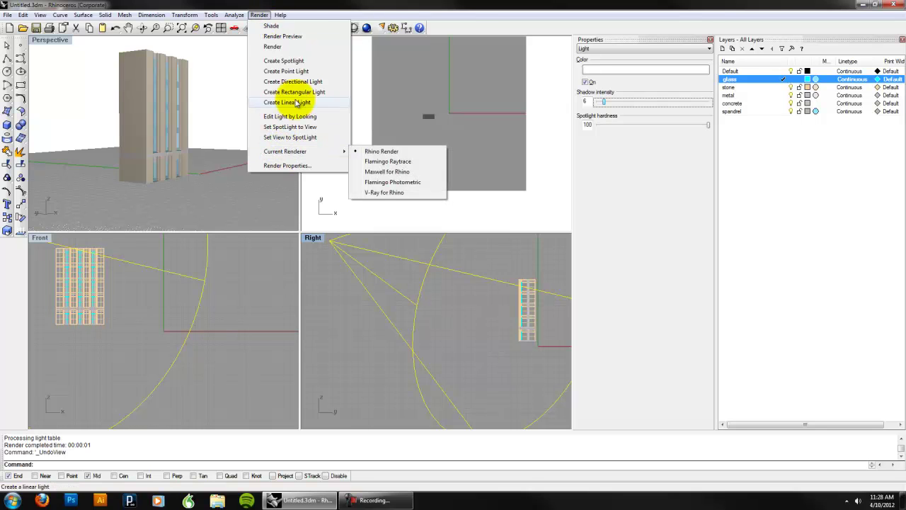
left_click(63, 48)
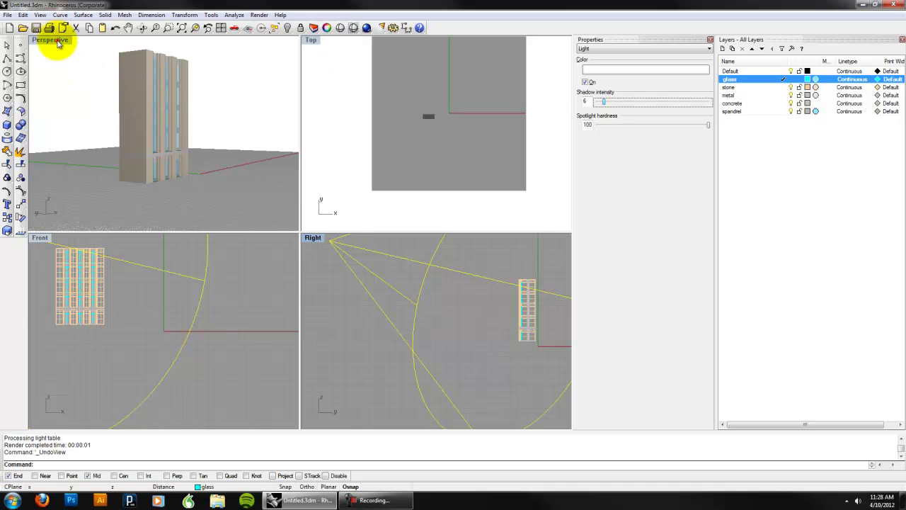
right_click_drag(132, 125, 174, 129)
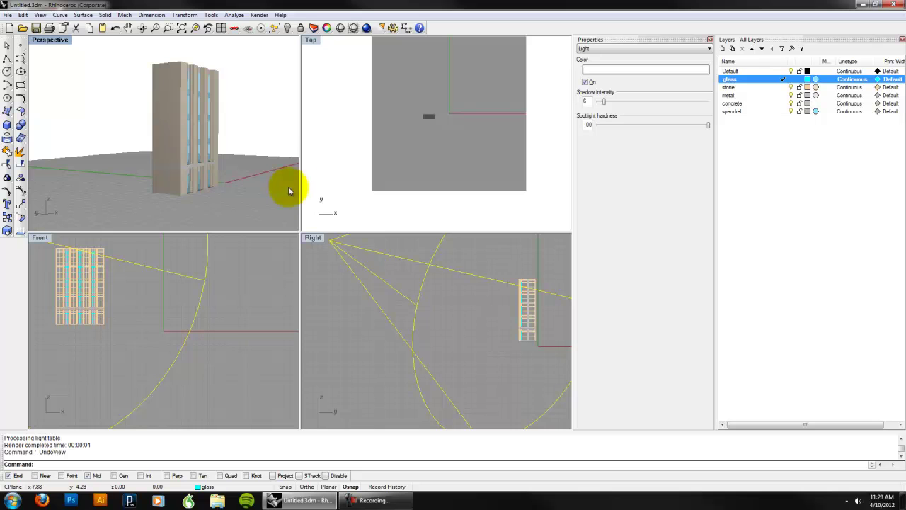
left_click(259, 15)
left_click(273, 47)
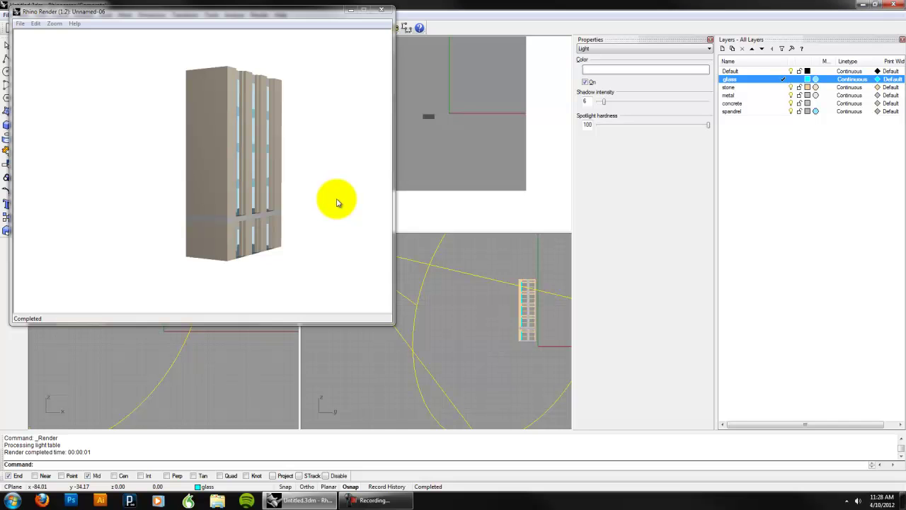
left_click(381, 10)
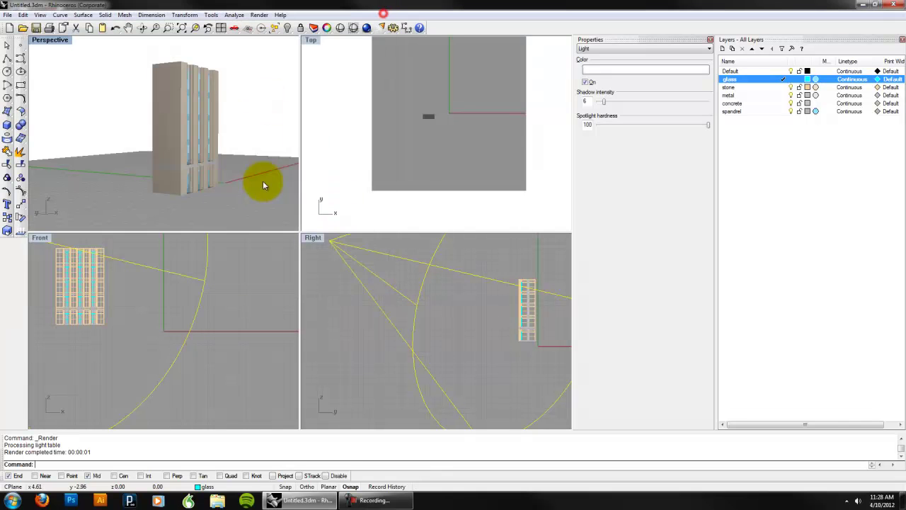
Render the tower again from a more frontal angle that shows more of the glazed facade.
mouse_move(208, 182)
right_mouse_down()
mouse_move(172, 166)
mouse_move(212, 167)
right_mouse_up()
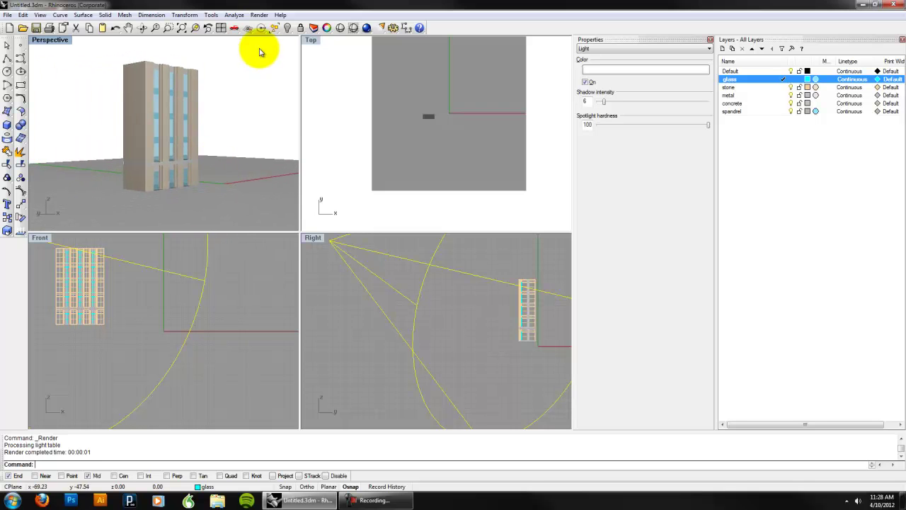
left_click(259, 16)
left_click(288, 48)
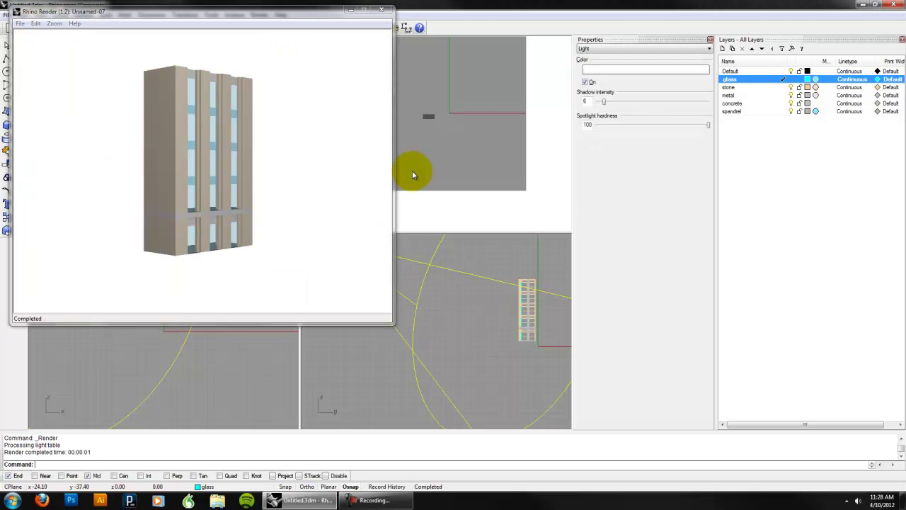
Save the finished rendering to the desktop as a TIFF file named "my building", close its window and start Illustrator.
left_click(233, 74)
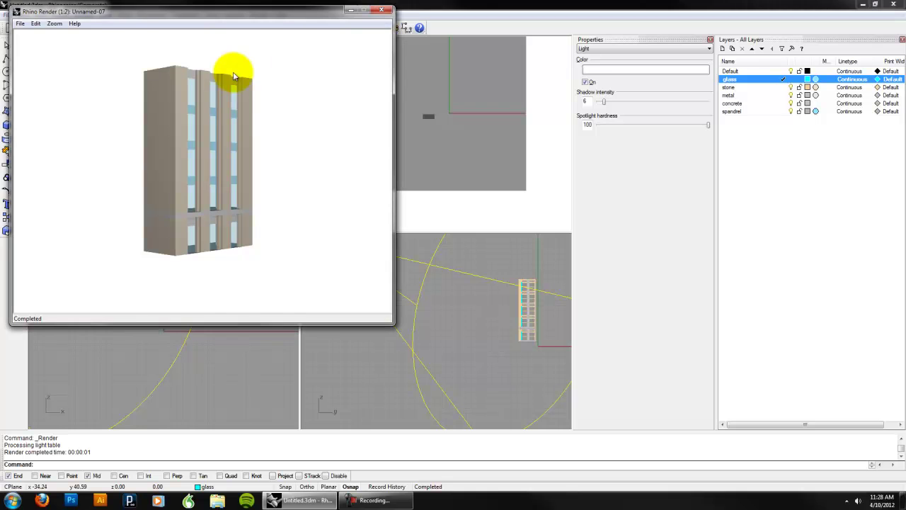
left_click(20, 24)
left_click(30, 33)
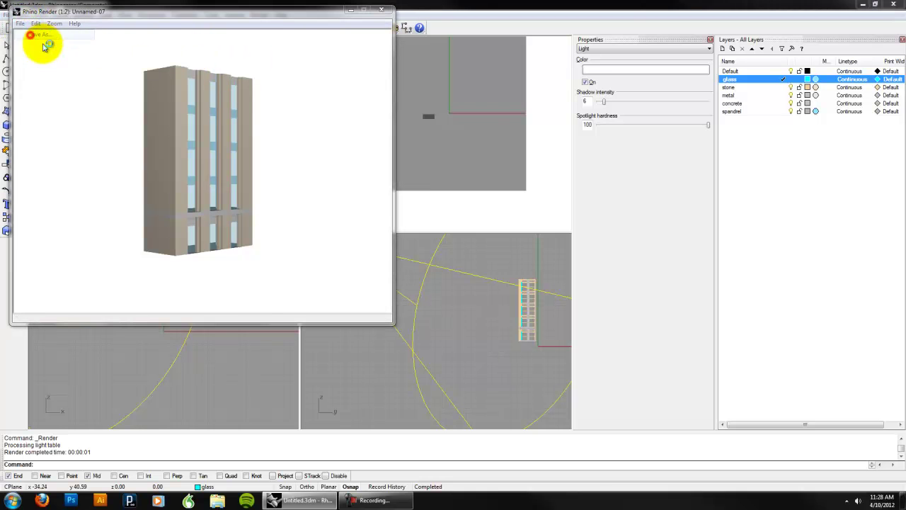
left_click(173, 253)
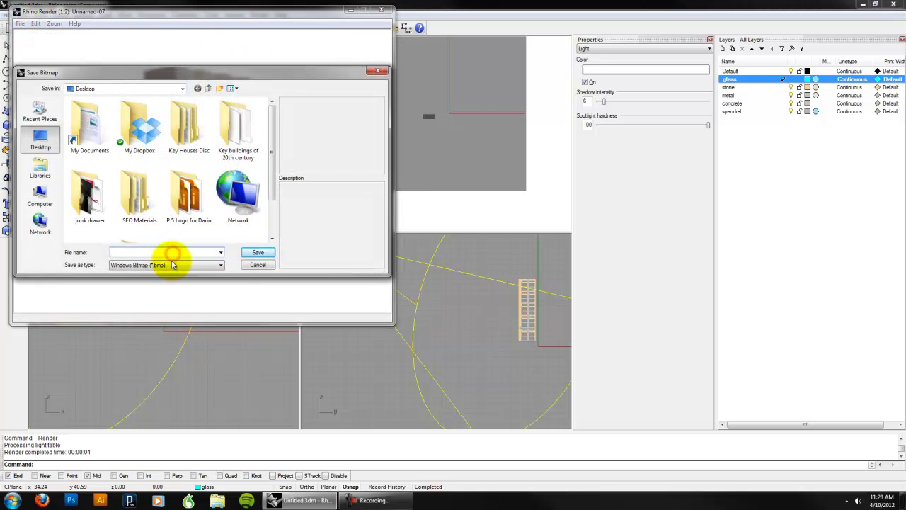
left_click(173, 265)
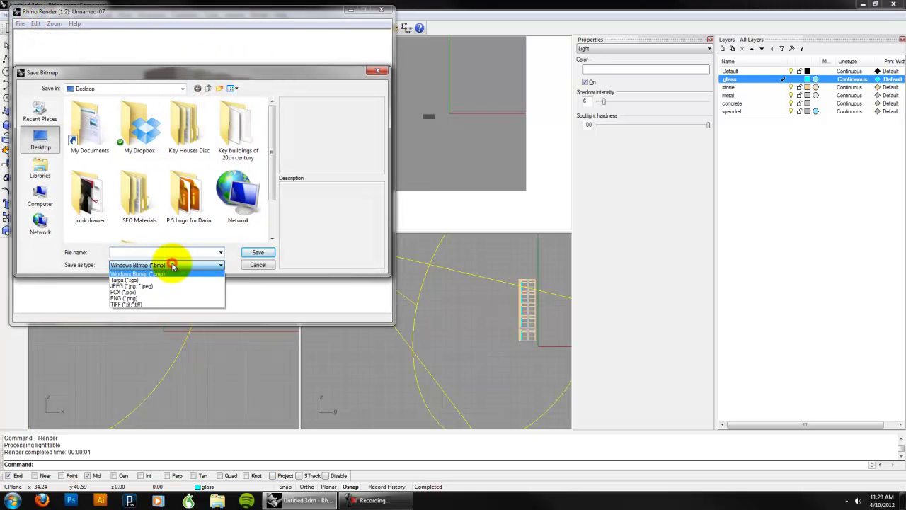
left_click(162, 304)
left_click(132, 250)
type("my b")
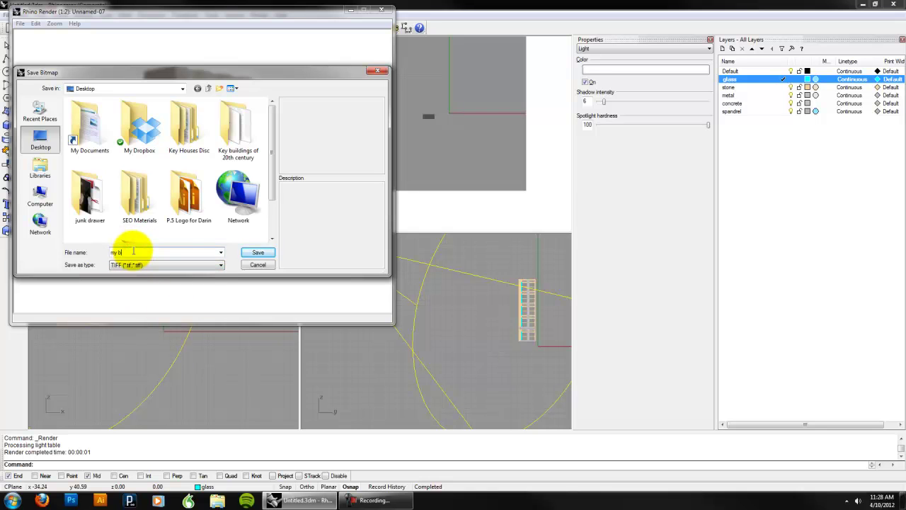
type("uilding")
key("Return")
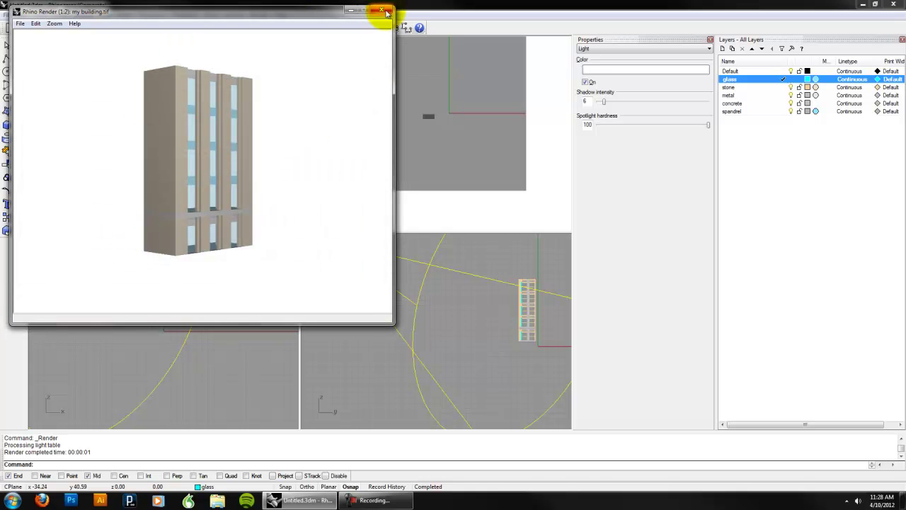
left_click(387, 12)
left_click(106, 501)
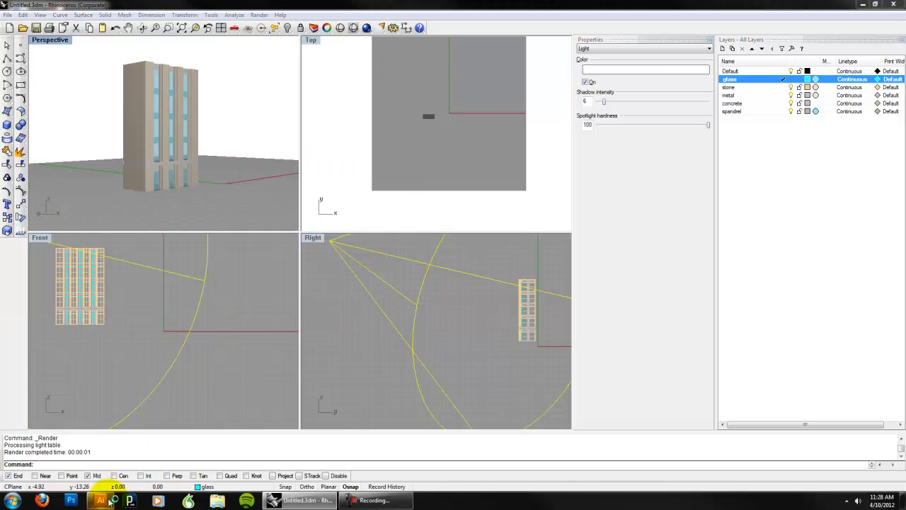
Generate a 2D drawing of all objects with Make2D from the current Perspective view, maintaining source layers.
left_click(241, 151)
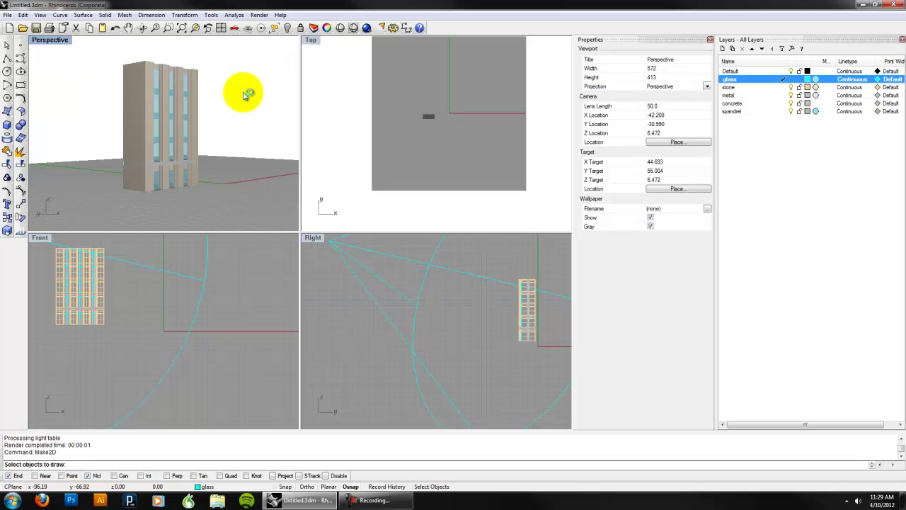
key("Return")
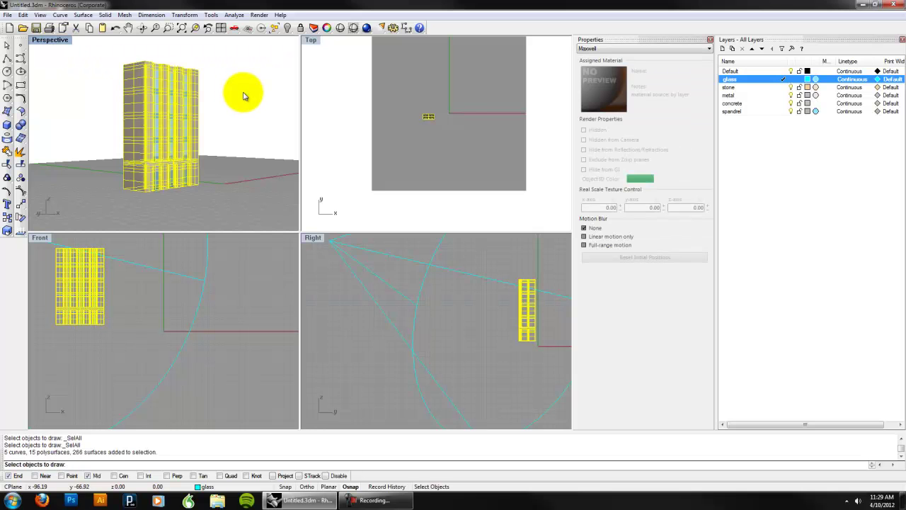
key("Return")
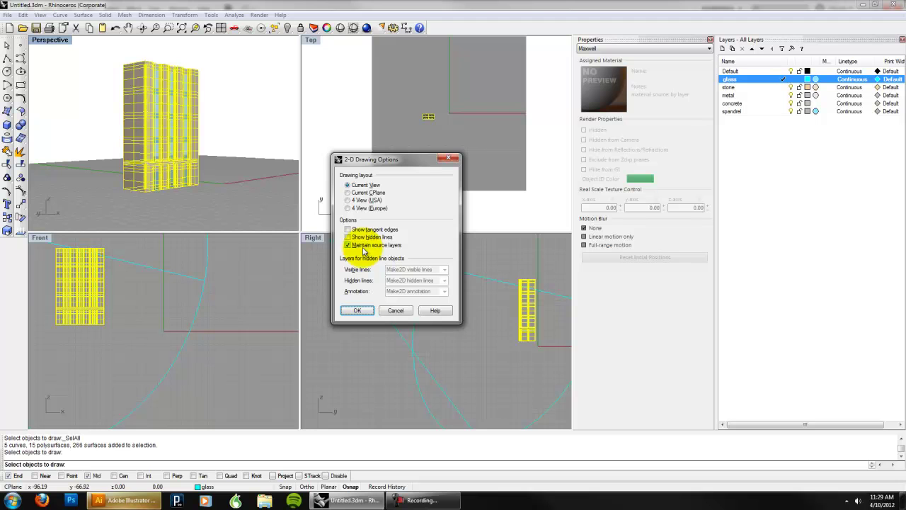
left_click(356, 311)
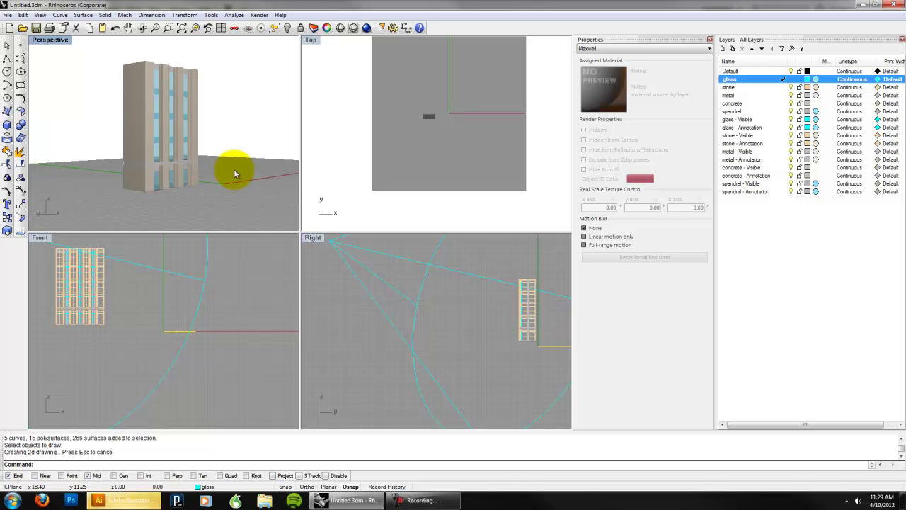
left_click(7, 15)
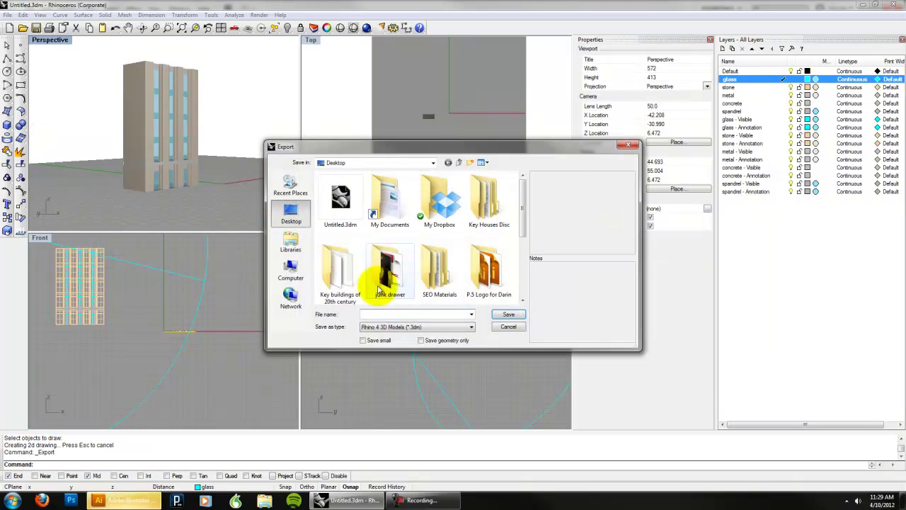
left_click(393, 327)
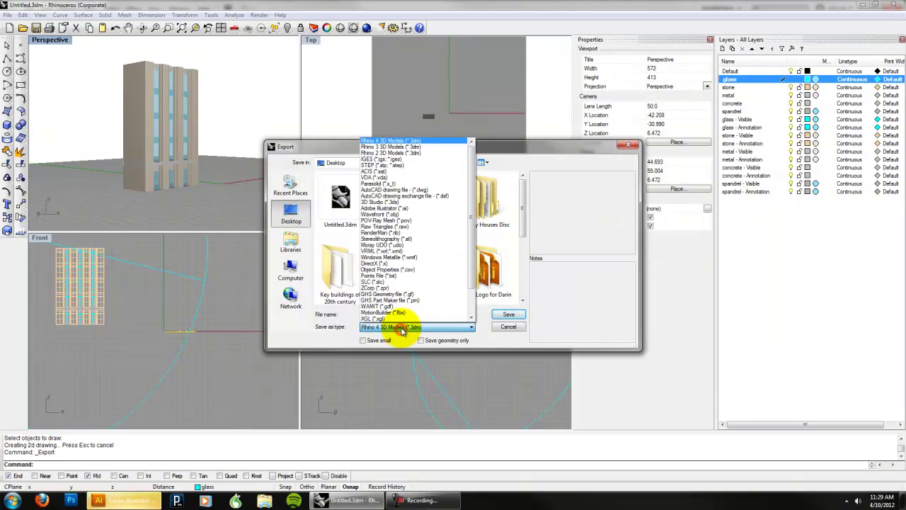
left_click(403, 208)
left_click(384, 312)
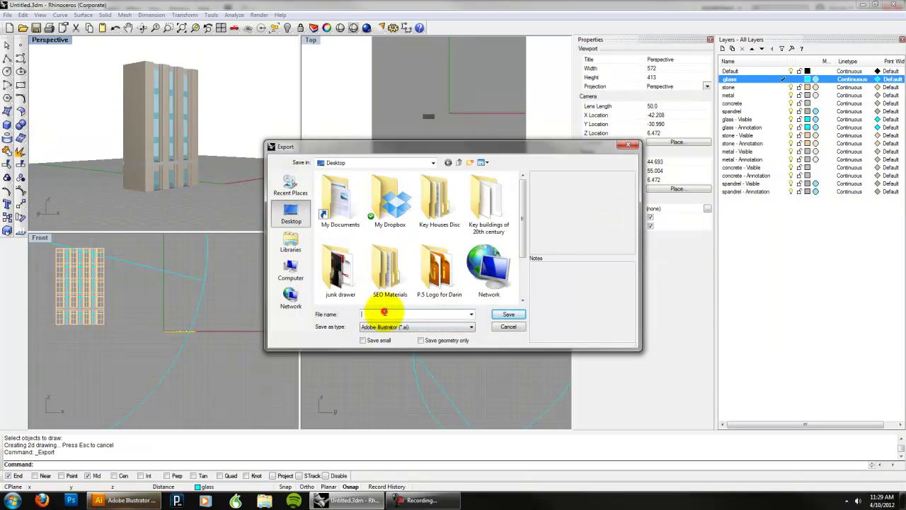
type("my line")
key("Return")
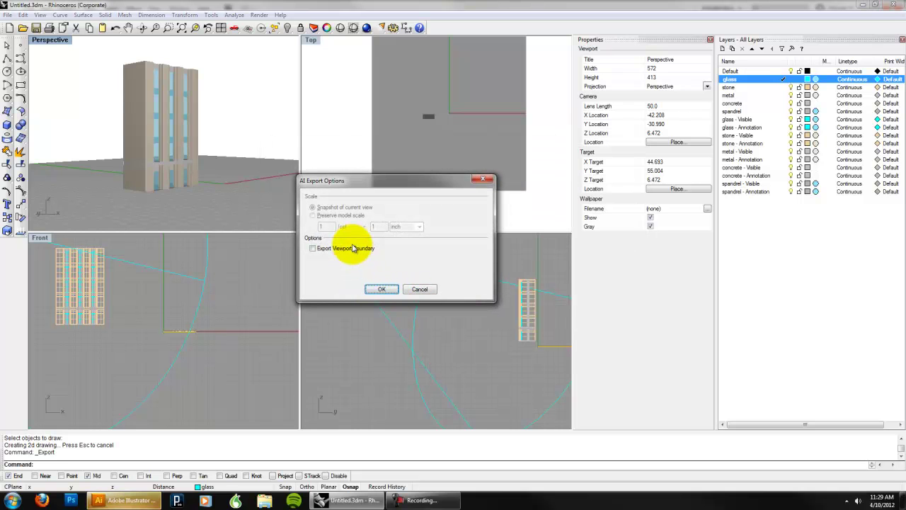
left_click(420, 290)
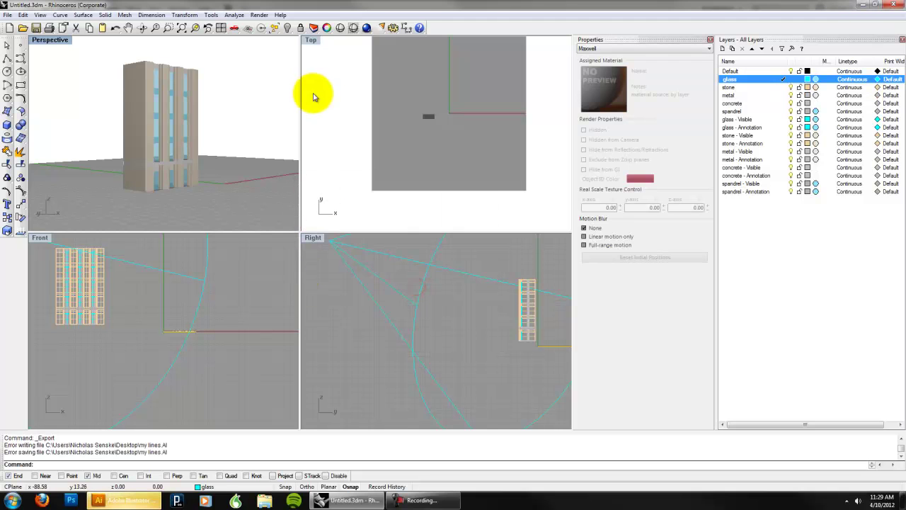
Look for the generated linework in the maximized Top view and undo the Make2D operation.
double_click(310, 41)
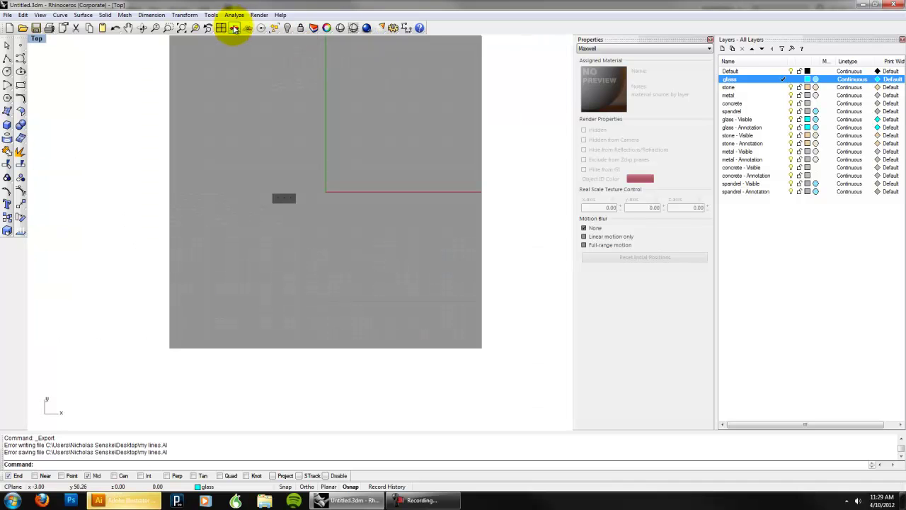
left_click(196, 29)
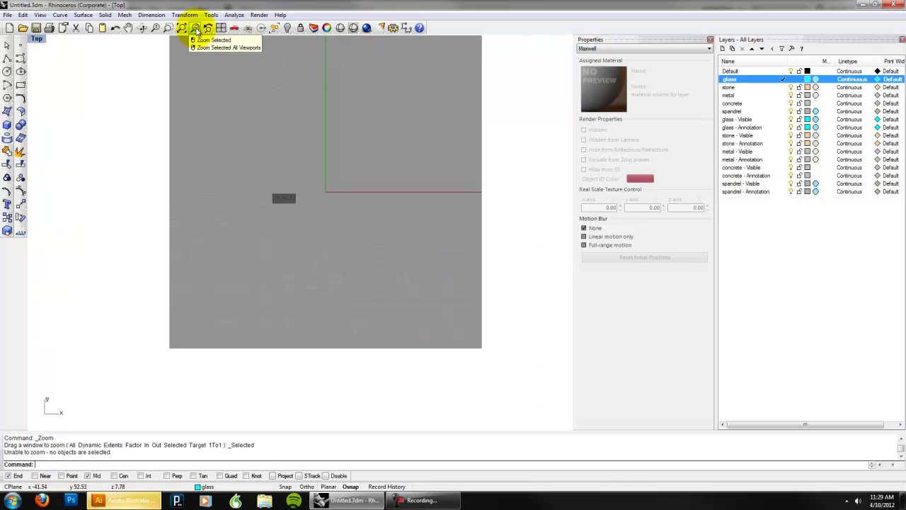
left_click(24, 15)
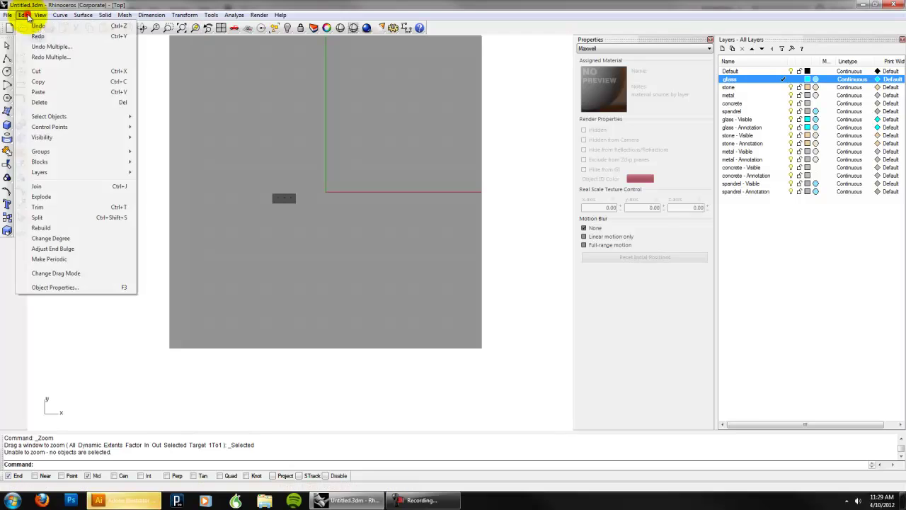
left_click(277, 156)
scroll(299, 188, "up", 10)
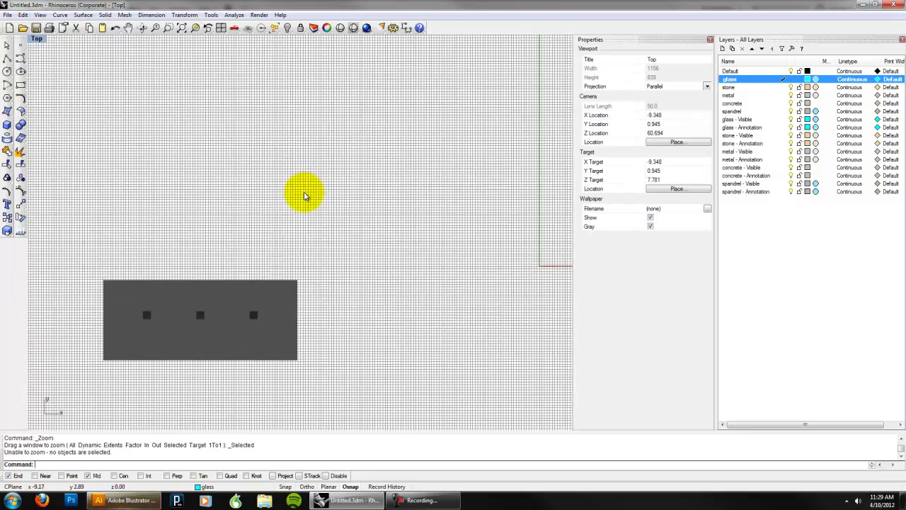
scroll(331, 256, "down", 5)
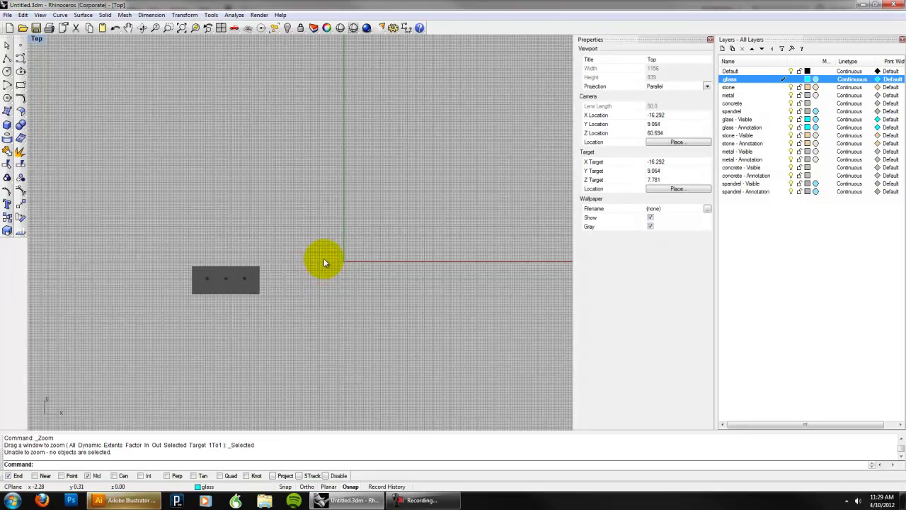
scroll(259, 275, "up", 8)
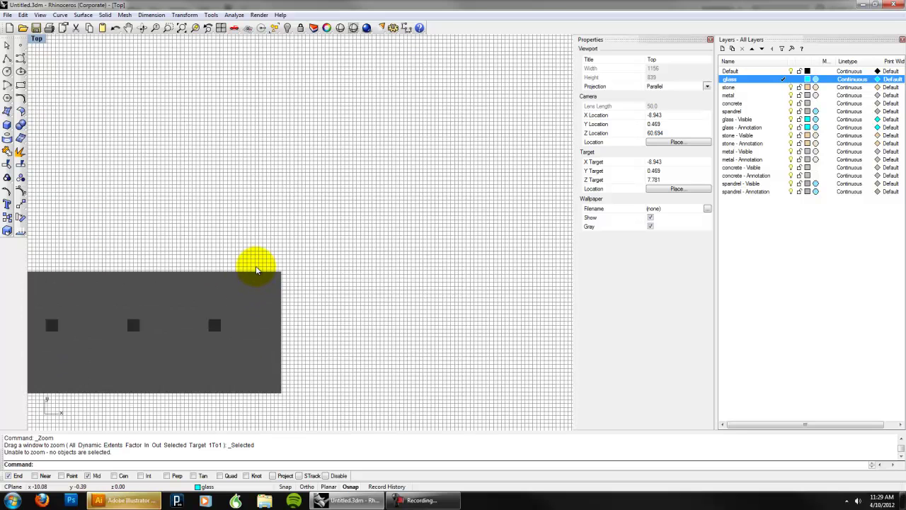
key("ctrl+z")
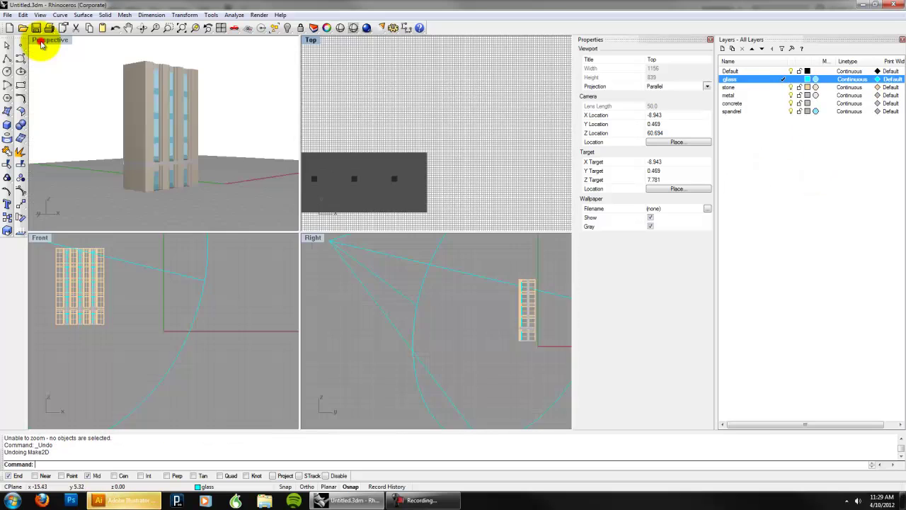
double_click(37, 39)
Run Make2D on all objects from the Perspective view to produce a flattened line drawing of the tower.
left_click(57, 41)
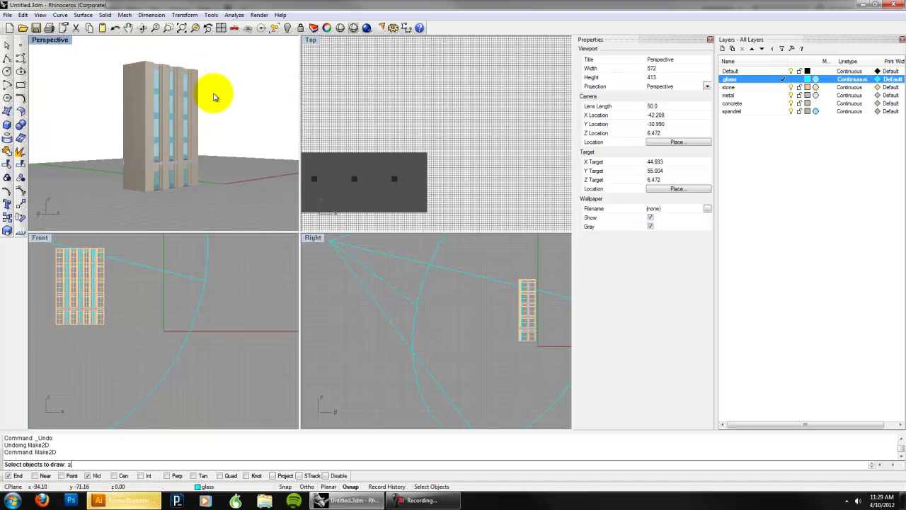
key("ctrl+a")
key("Return")
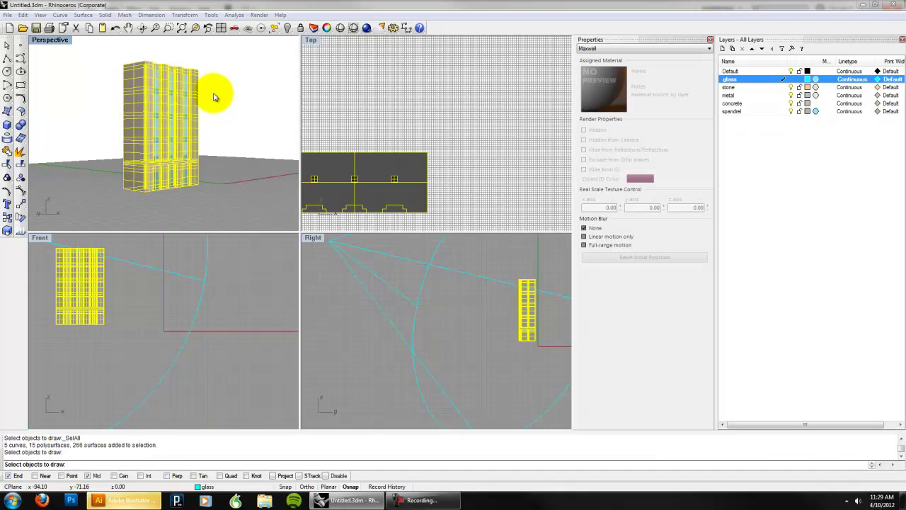
key("Return")
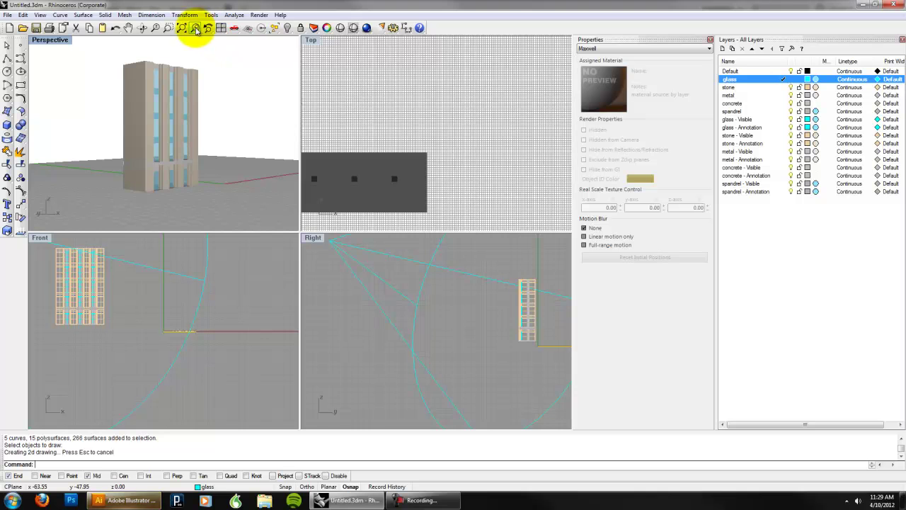
Change the Front viewport to the world Top view framing the 2D drawing, and set the original Top viewport to Wireframe display.
left_click(310, 41)
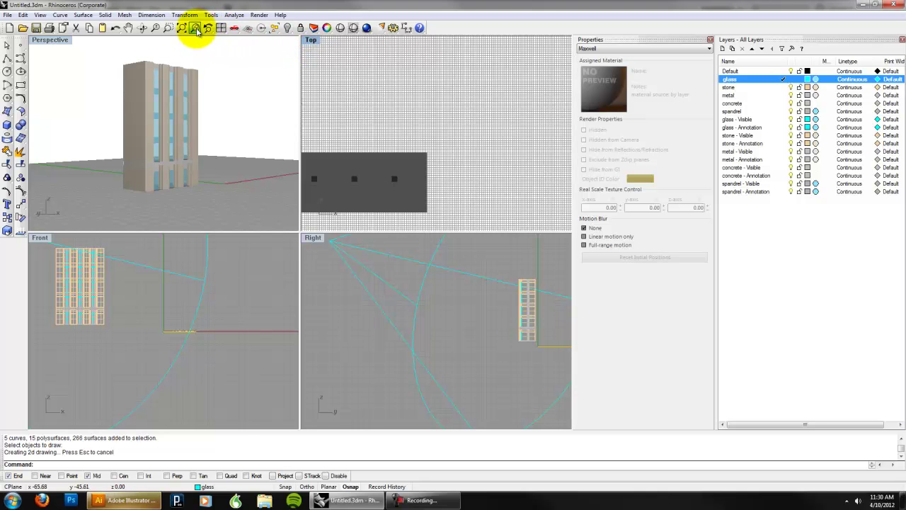
left_click(197, 31)
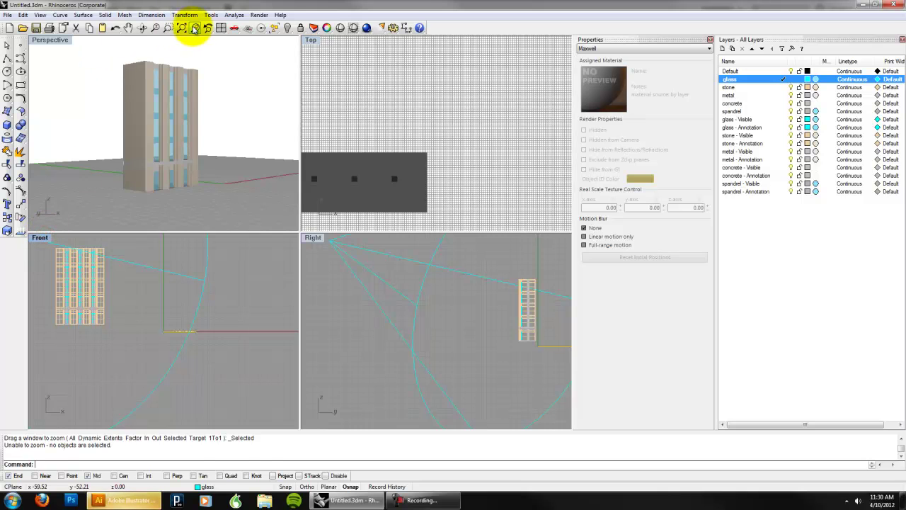
left_click(194, 27)
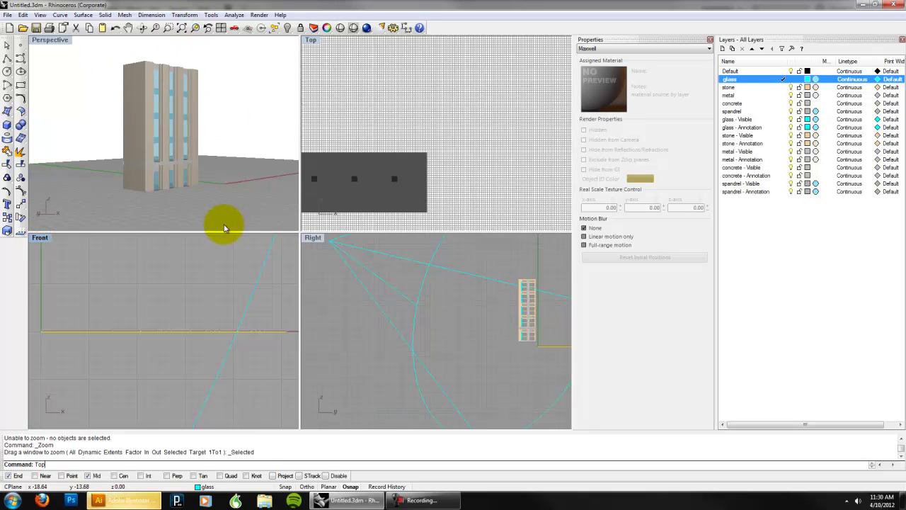
key("ctrl+F1")
scroll(226, 289, "up", 3)
scroll(227, 289, "down", 3)
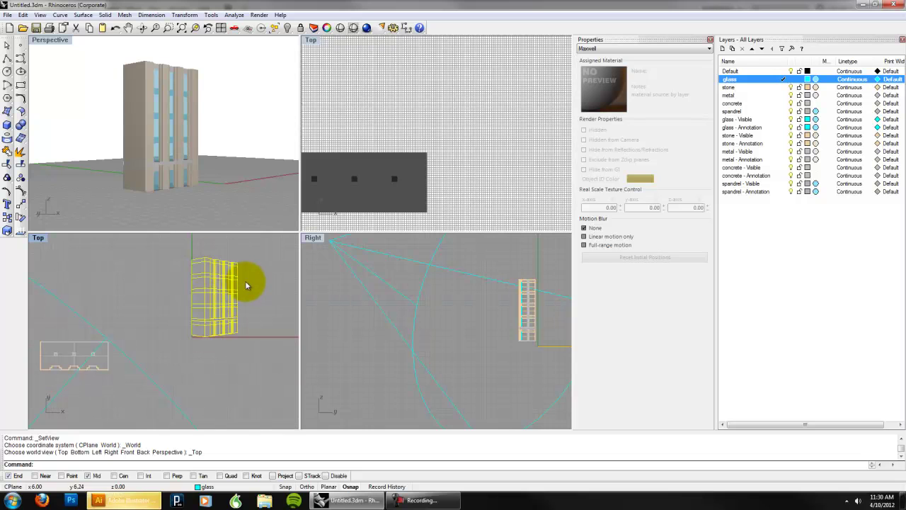
right_click_drag(245, 293, 216, 302)
left_click(314, 40)
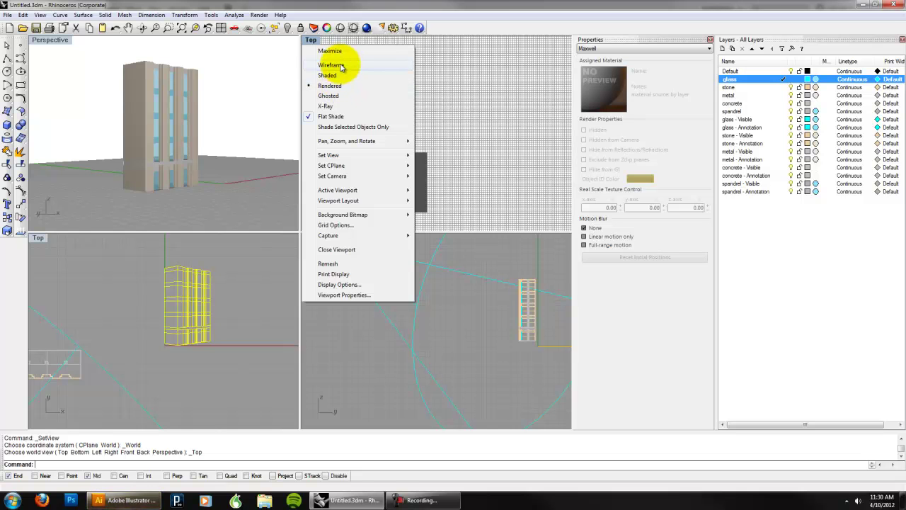
left_click(342, 66)
Export the selected 2D drawing to the desktop as the Illustrator file "my lines", as a snapshot of the current view, and switch to Illustrator.
left_click(38, 240)
scroll(187, 310, "up", 4)
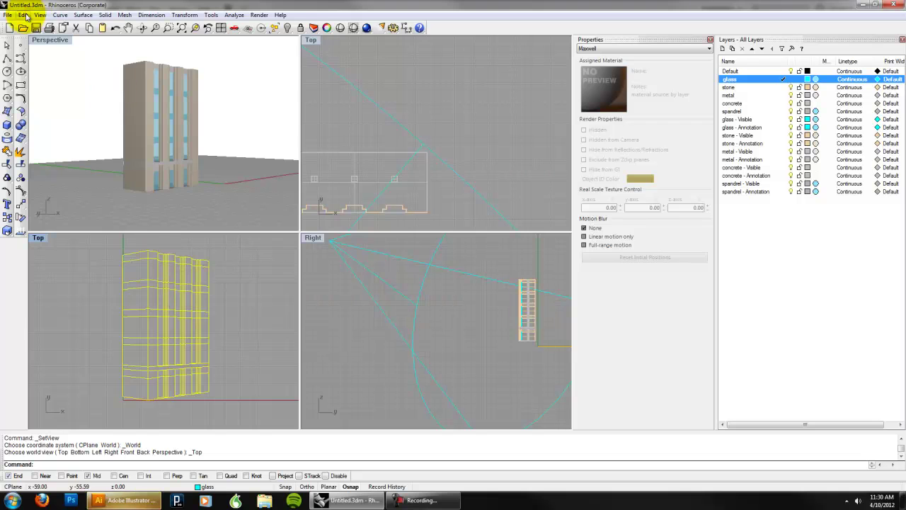
left_click(10, 15)
left_click(49, 121)
left_click(415, 313)
type("test")
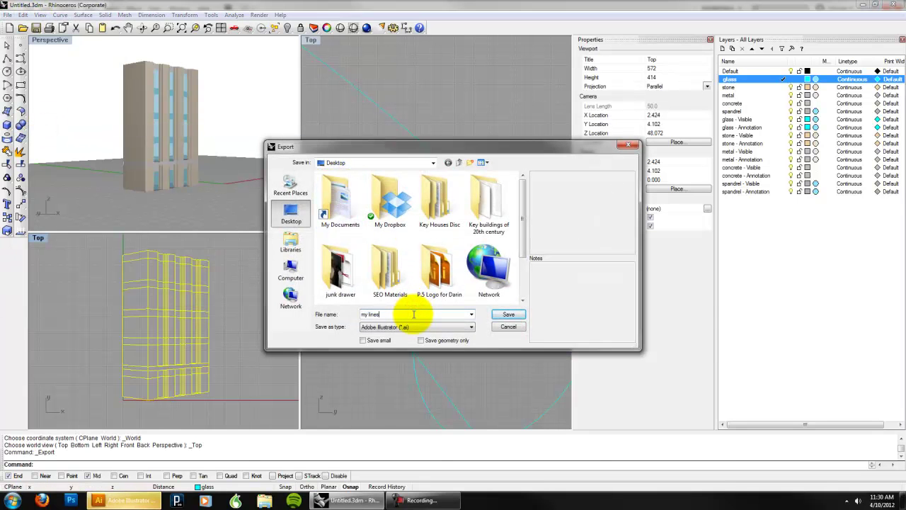
key("Return")
left_click(380, 289)
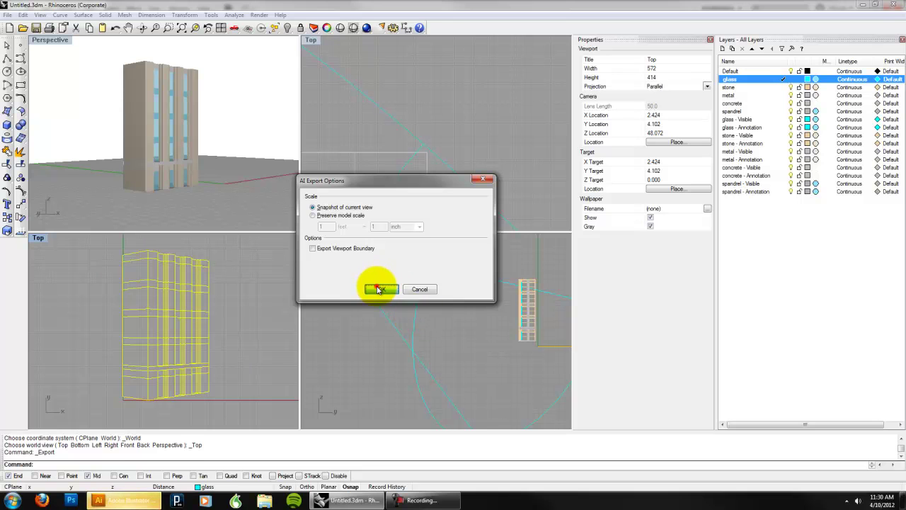
left_click(145, 500)
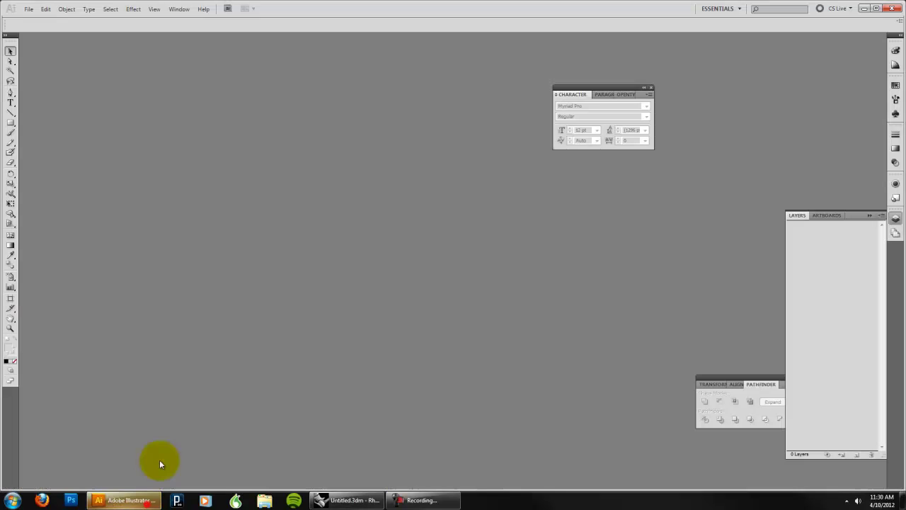
Open the Illustrator file "my lines" from the desktop and frame the building linework.
left_click(28, 8)
left_click(44, 39)
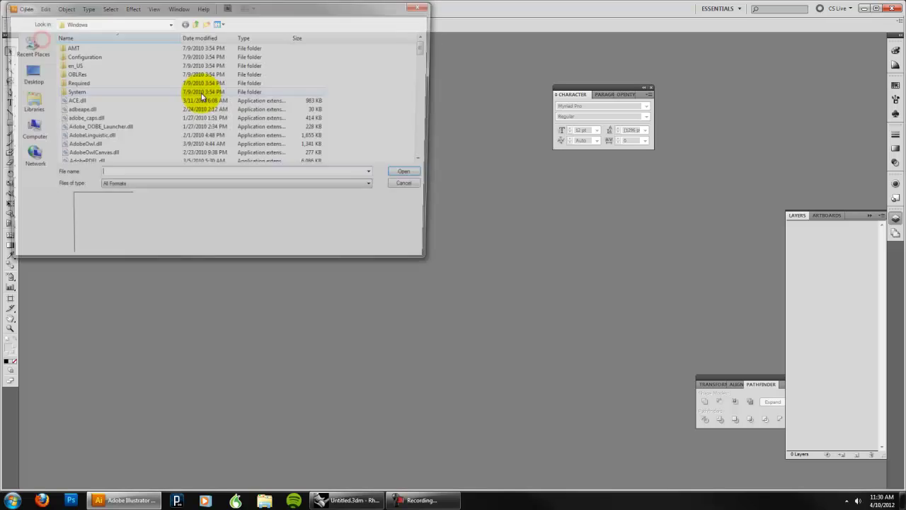
left_click(32, 71)
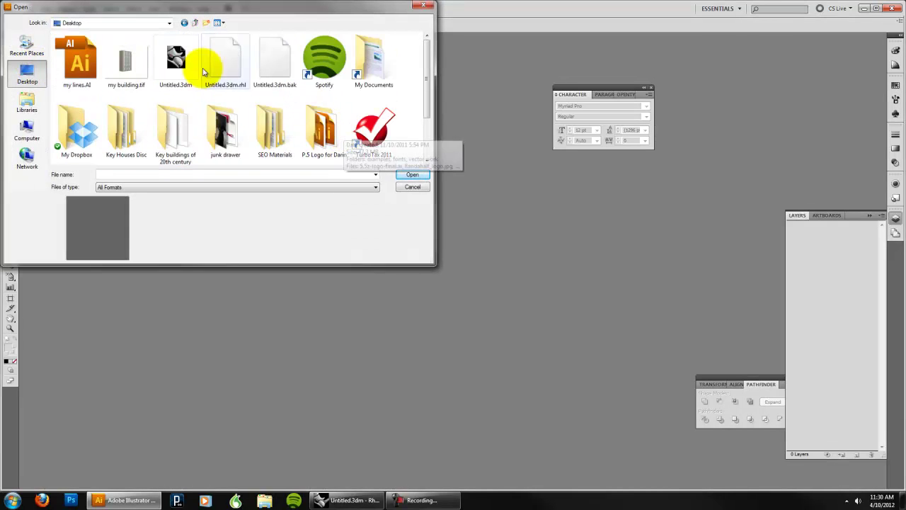
double_click(76, 48)
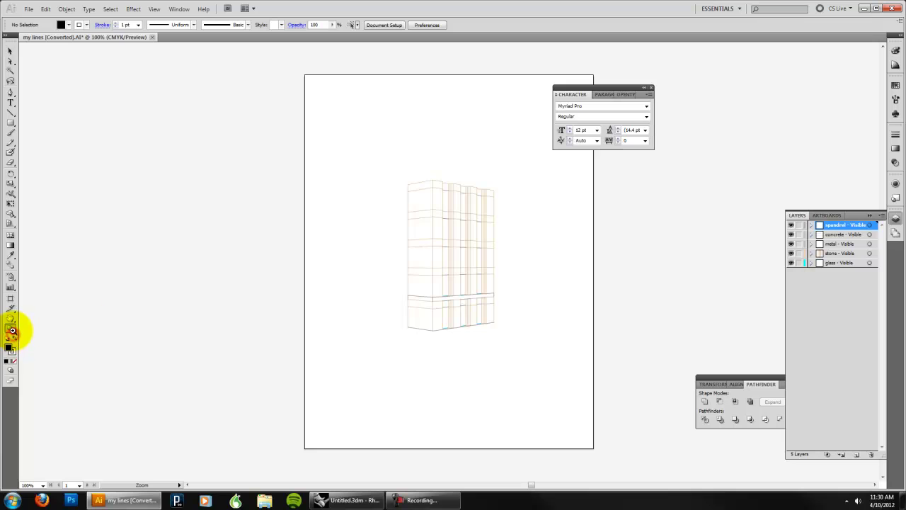
left_click(11, 329)
left_click_drag(352, 142, 532, 373)
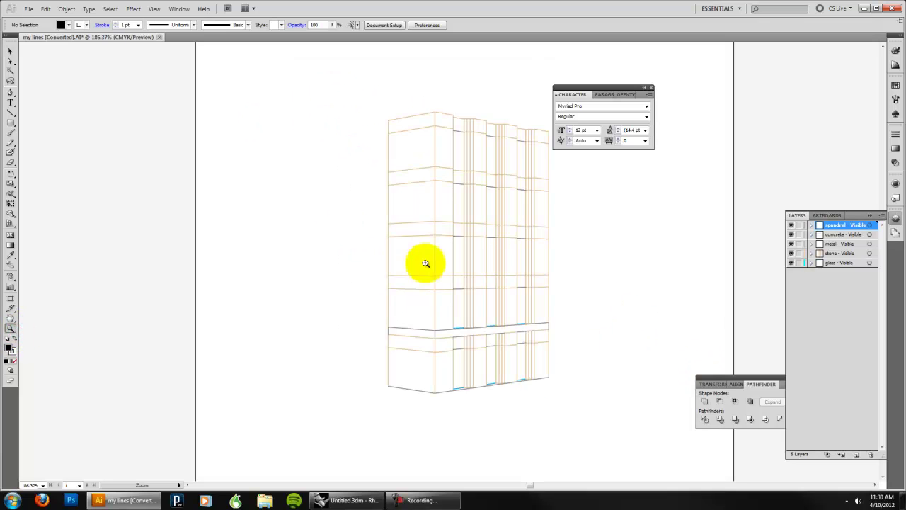
Create a new layer and move it beneath the glass layer, below all the linework layers.
left_click(10, 51)
left_click(269, 101)
left_click(29, 8)
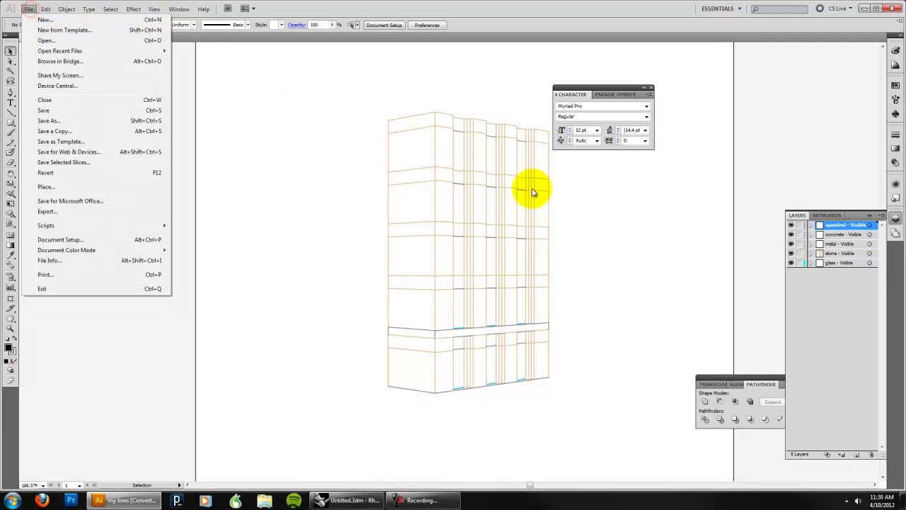
left_click(868, 347)
left_click(857, 455)
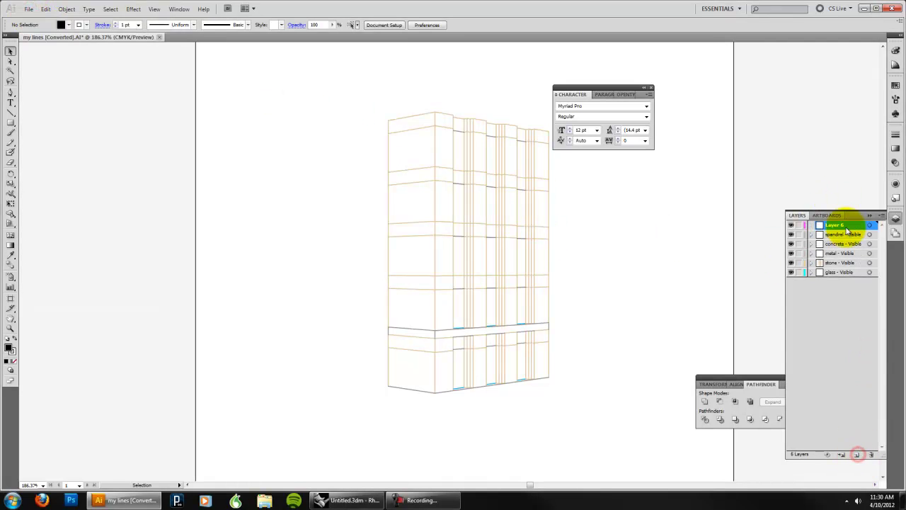
left_click_drag(848, 235, 836, 277)
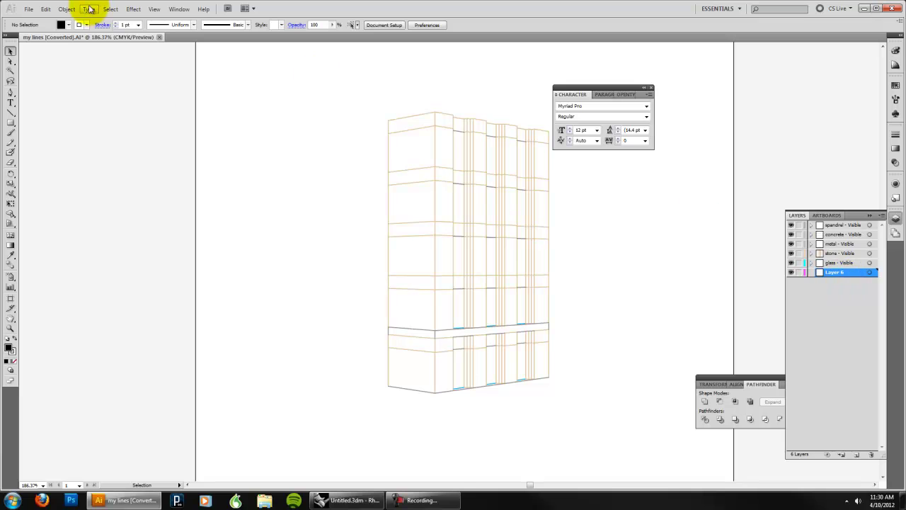
Place the desktop image "my building.tif" on the new bottom layer and embed it in the document.
left_click(29, 9)
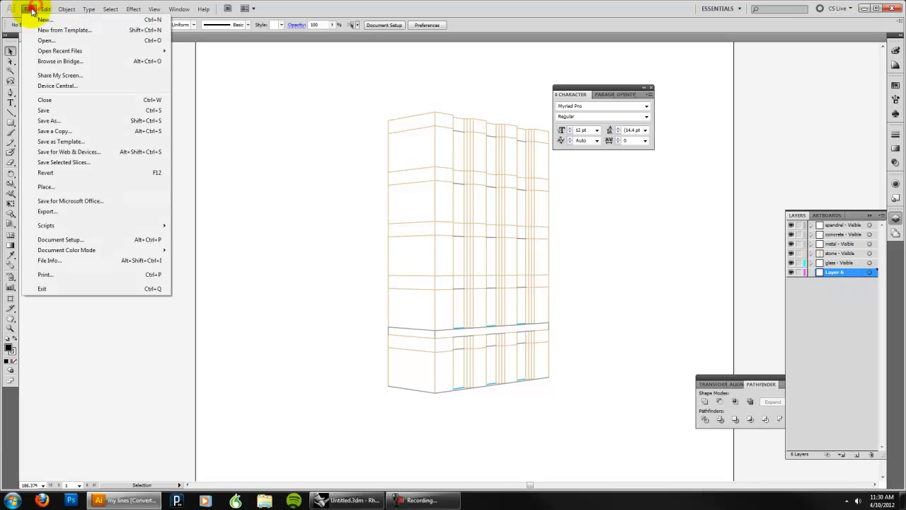
left_click(56, 188)
left_click(127, 68)
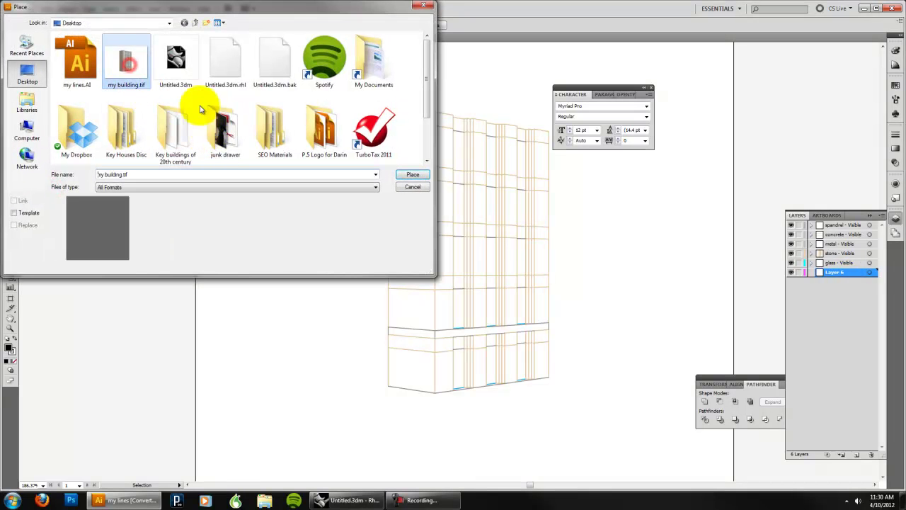
left_click(415, 175)
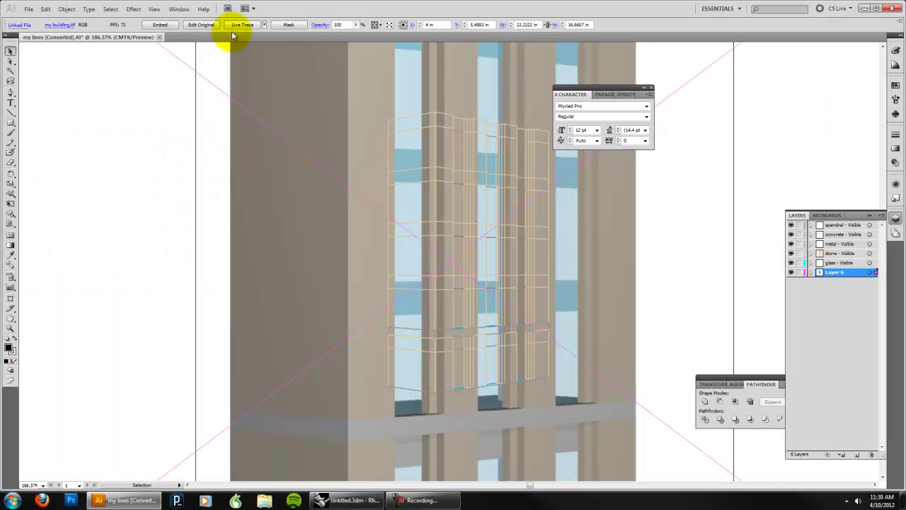
left_click(161, 25)
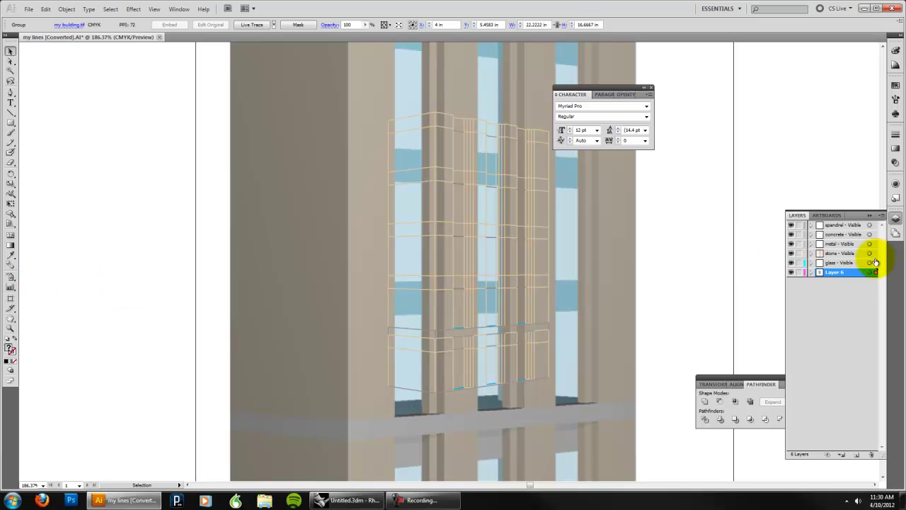
Lock the spandrel, concrete, metal, stone and glass layers, and shift the embedded rendering down the page.
left_click_drag(799, 262, 799, 224)
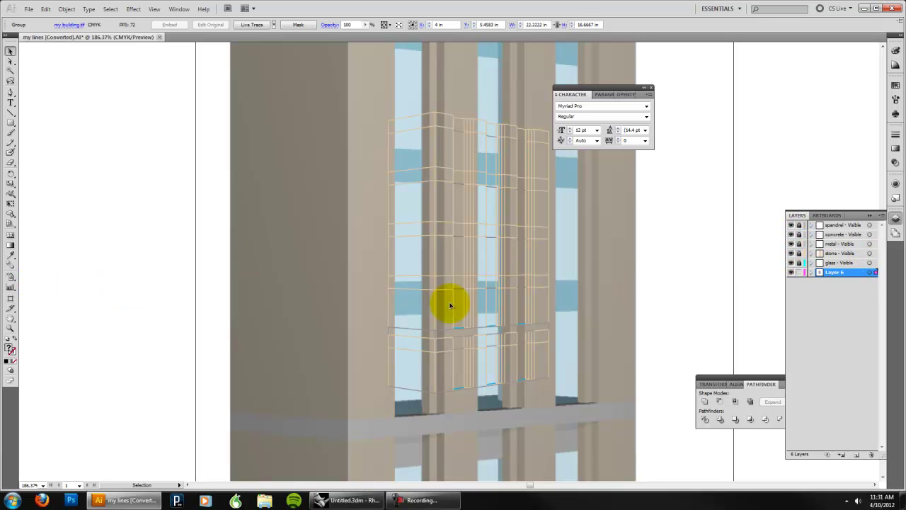
key("super")
left_click(219, 318)
key("z")
left_click(219, 318, "alt")
left_click(396, 323, "alt")
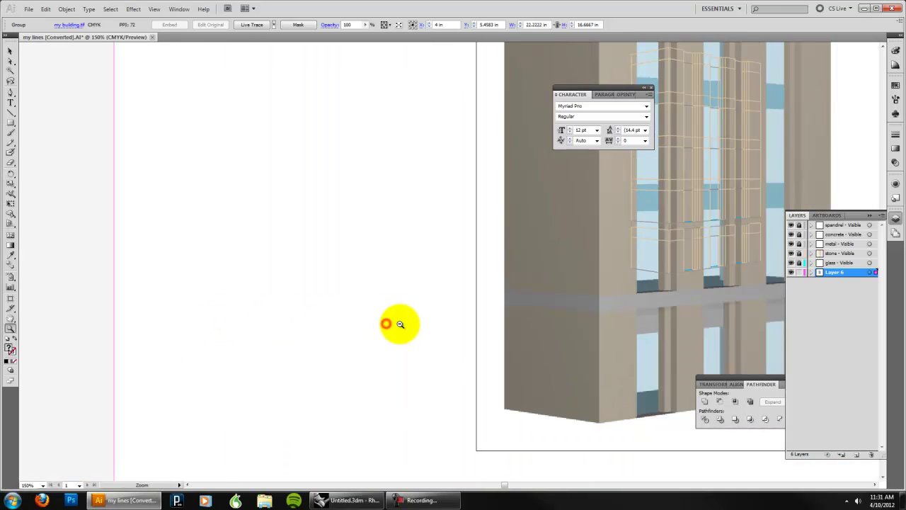
left_click(400, 324, "alt")
left_click_drag(584, 263, 405, 371)
left_click(8, 51)
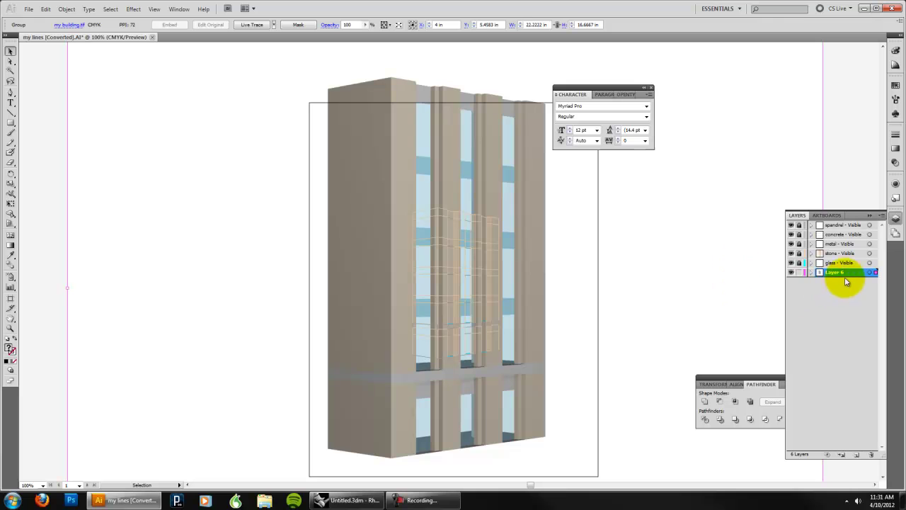
left_click_drag(371, 186, 413, 291)
Scale the embedded rendering down proportionally from its lower-right corner to about 9.79 by 7.35 in.
scroll(404, 285, "down", 2)
left_click(13, 329)
key("super")
left_click(236, 318)
left_click(237, 320)
left_click(392, 330, "alt")
left_click(457, 334, "alt")
left_click(655, 237, "alt")
left_click(9, 51)
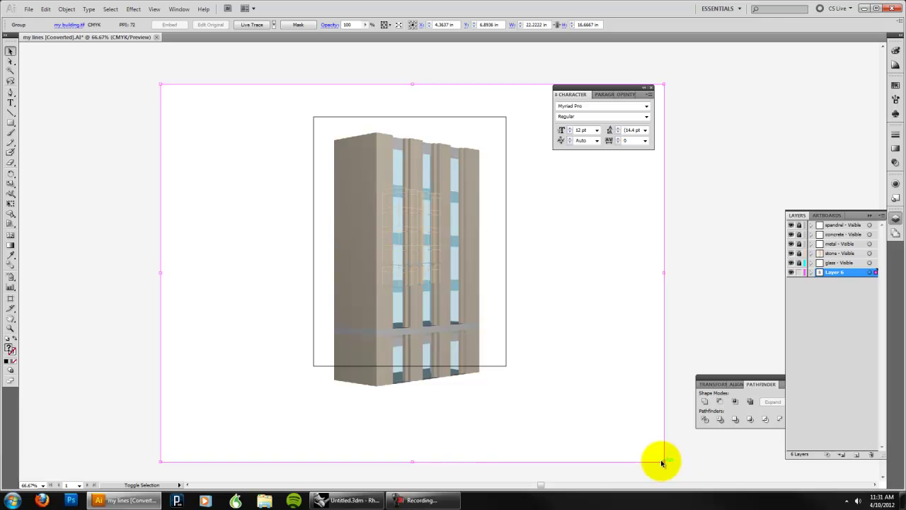
left_click_drag(662, 460, 512, 304, "shift")
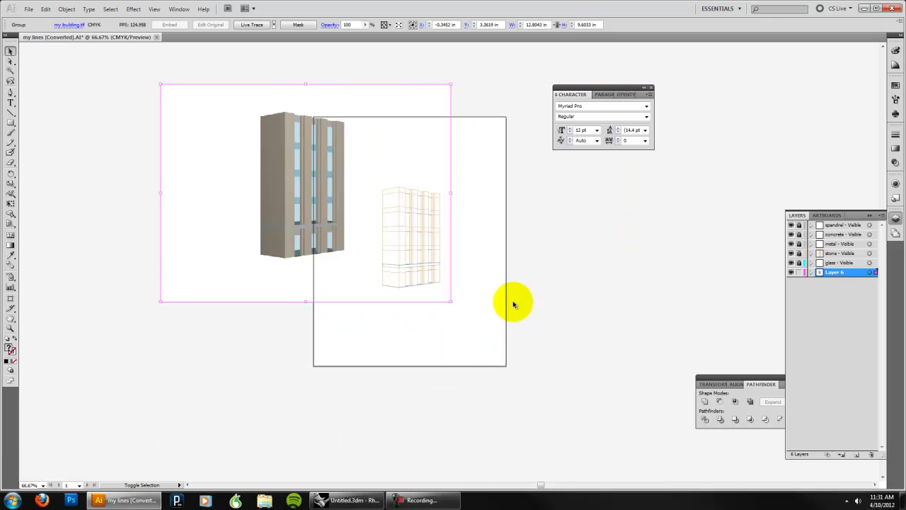
left_click_drag(451, 301, 382, 250, "shift")
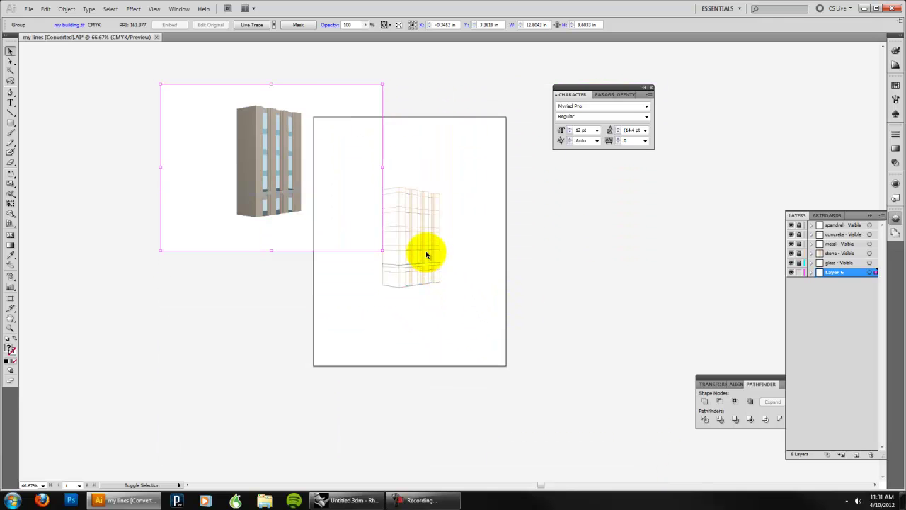
Move the rendering over the line drawing and nudge it down until the two buildings roughly overlap.
left_click_drag(276, 167, 407, 227)
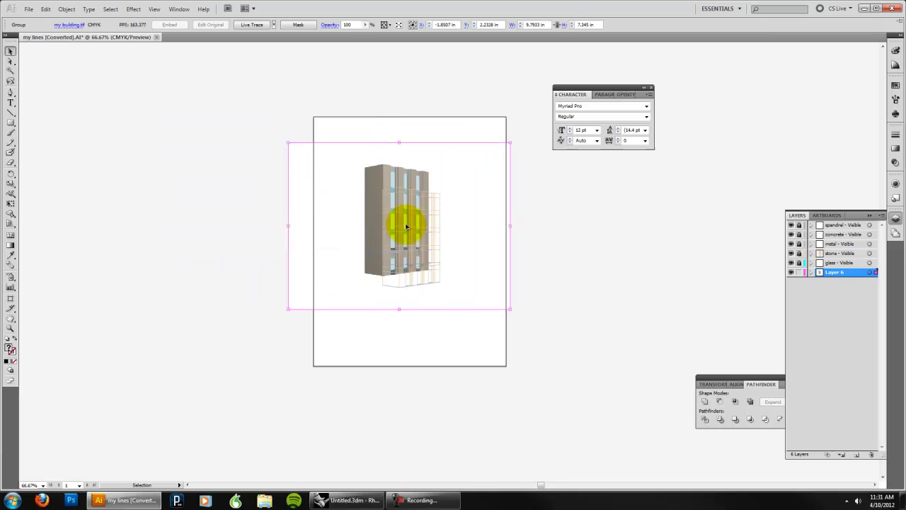
left_click_drag(391, 159, 410, 177)
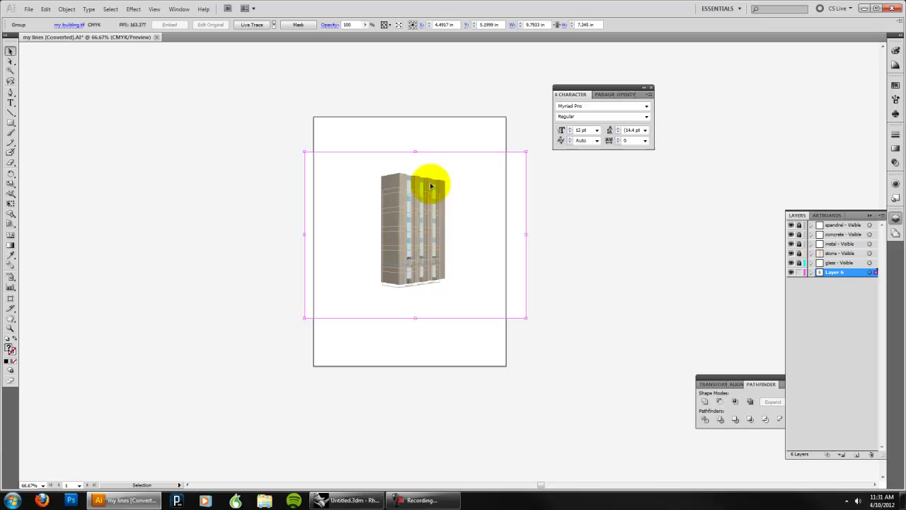
key("Down")
key("Down")
key("Down")
key("Down")
key("Down")
key("Down")
key("Down")
key("Down")
key("Down")
key("Down")
key("Down")
key("Down")
key("Down")
key("Down")
key("Down")
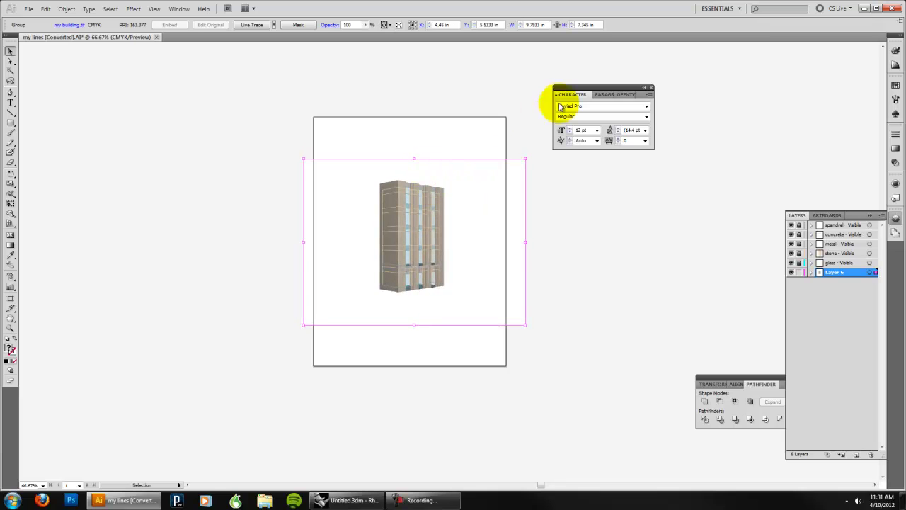
Set the rendering's height to 6.5 in with its width scaling proportionally.
left_click(588, 25)
left_click_drag(596, 25, 552, 25)
type("7")
key("Return")
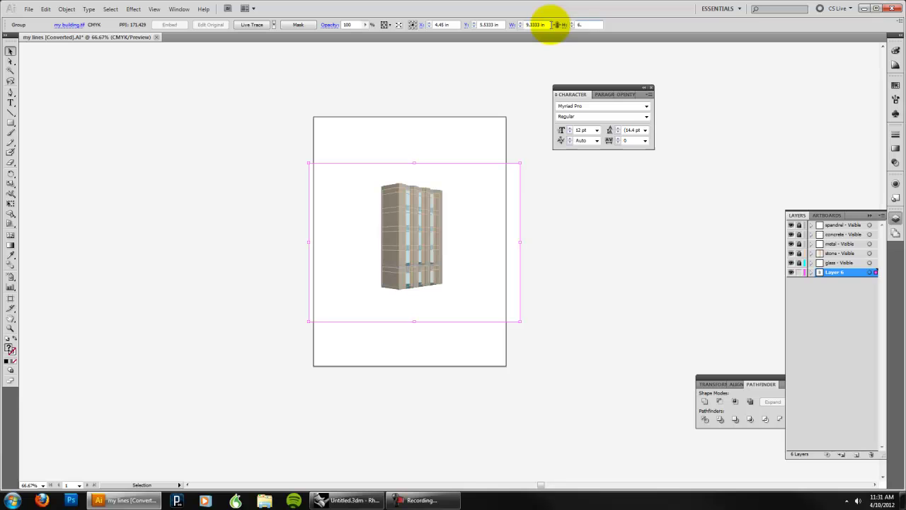
key("Return")
Fine-tune the rendering's position and enlarge it to about 8.81 by 6.60 in so it aligns with the linework.
left_click(10, 327)
left_click_drag(332, 166, 433, 287)
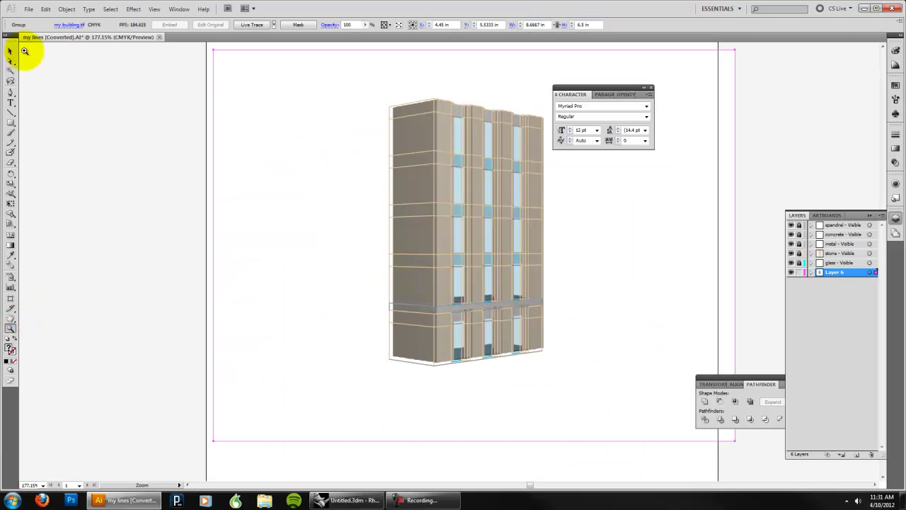
left_click(10, 51)
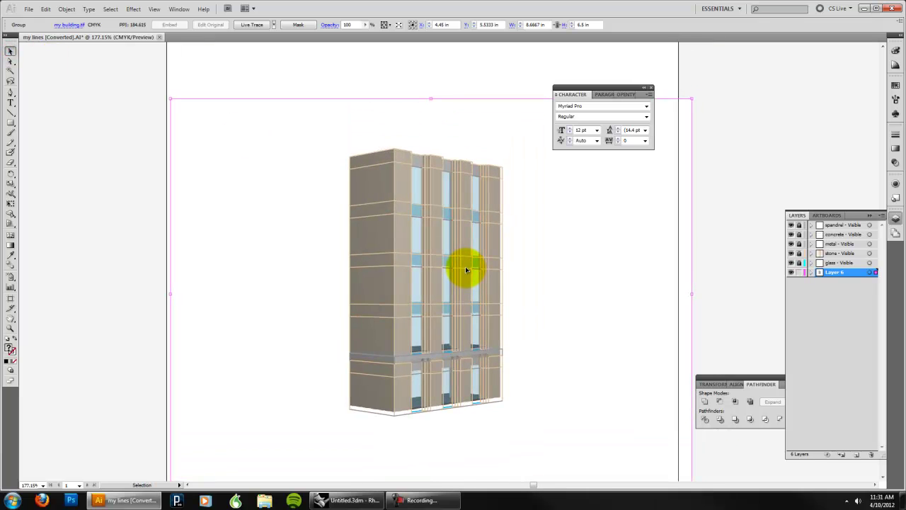
scroll(603, 375, "down", 3)
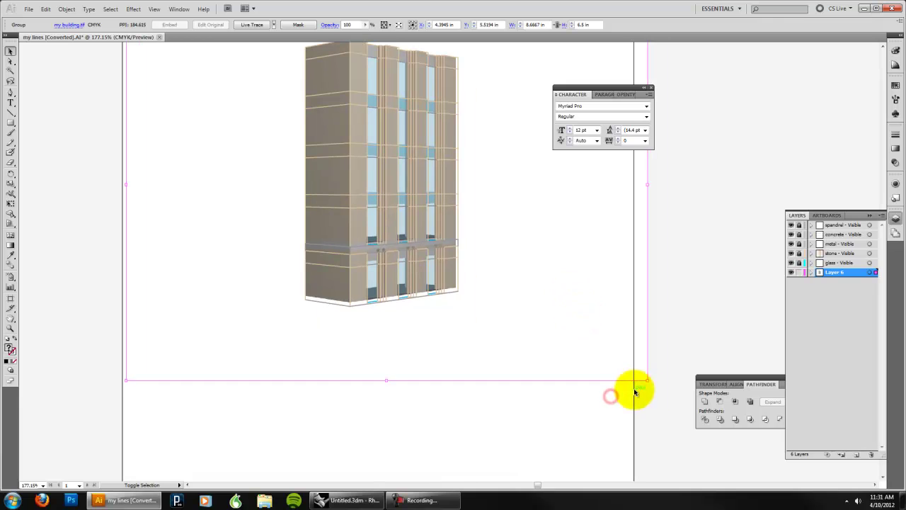
left_click_drag(646, 380, 653, 385)
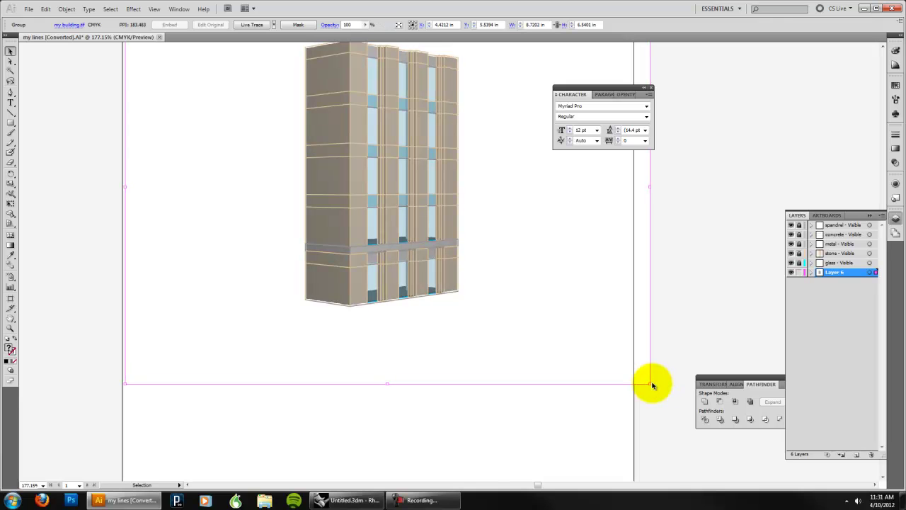
scroll(639, 260, "up", 6)
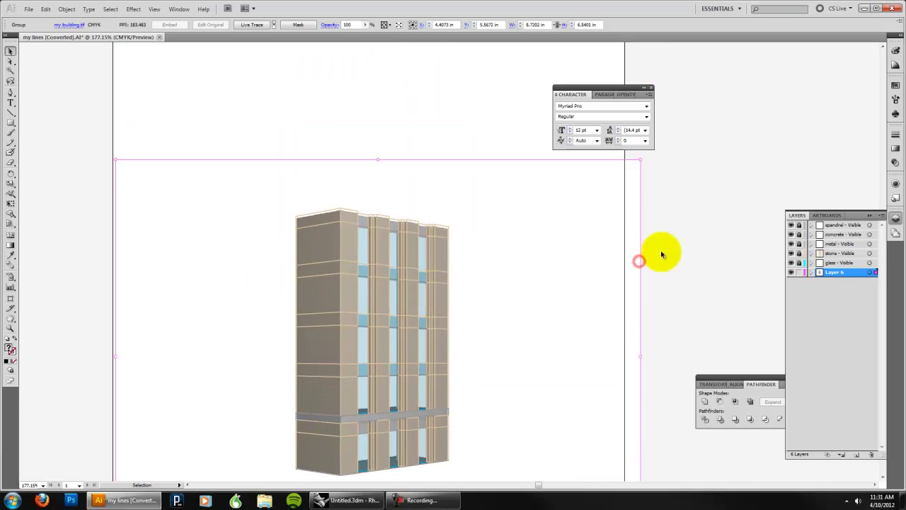
scroll(702, 243, "right", 1, "ctrl")
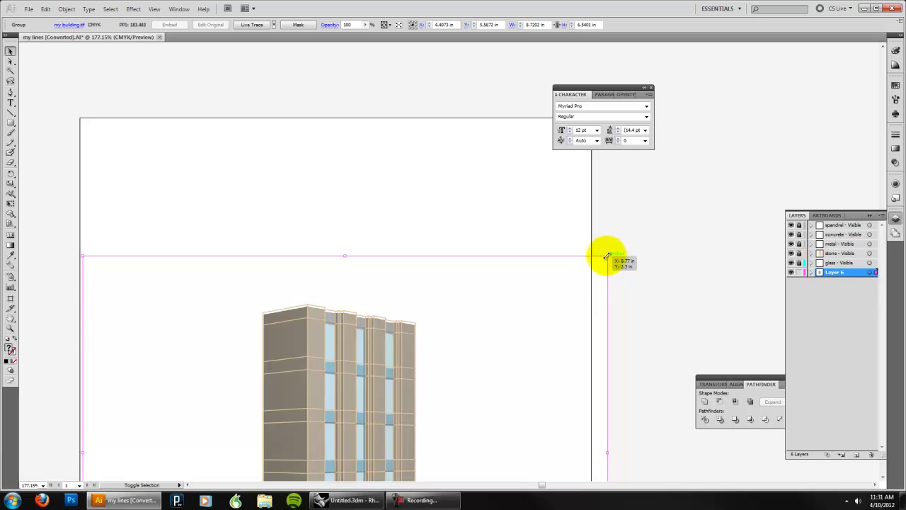
left_click_drag(607, 255, 613, 255)
left_click_drag(484, 395, 493, 230)
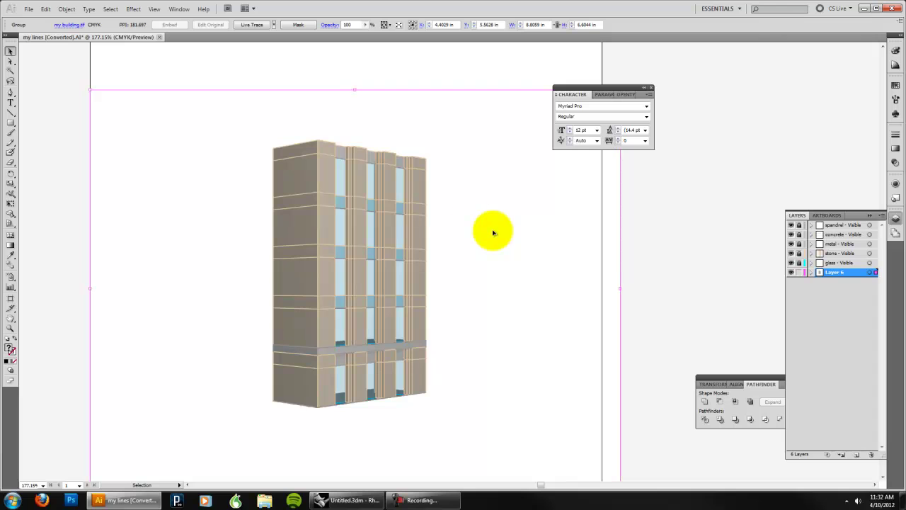
Lock the image layer, hide the glass and spandrel layers, and unlock the stone layer for editing.
left_click(718, 248)
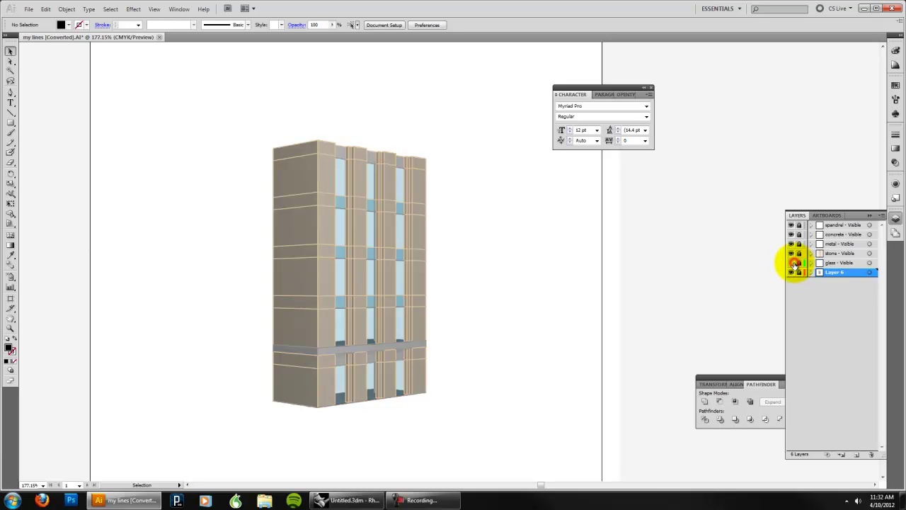
left_click(792, 264)
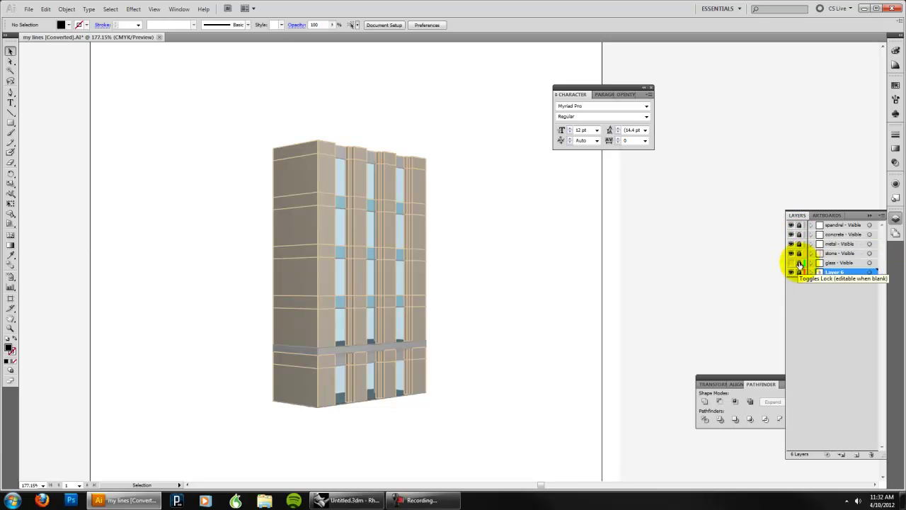
left_click(791, 225)
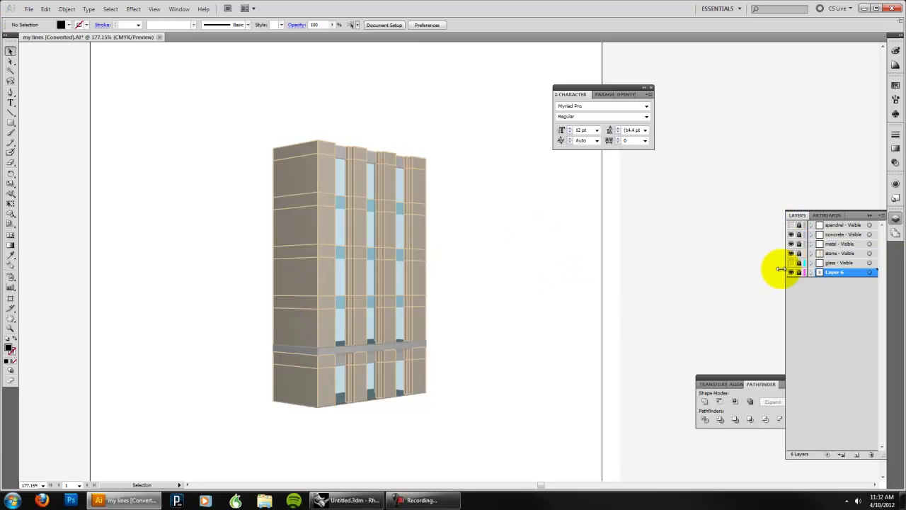
left_click(800, 253)
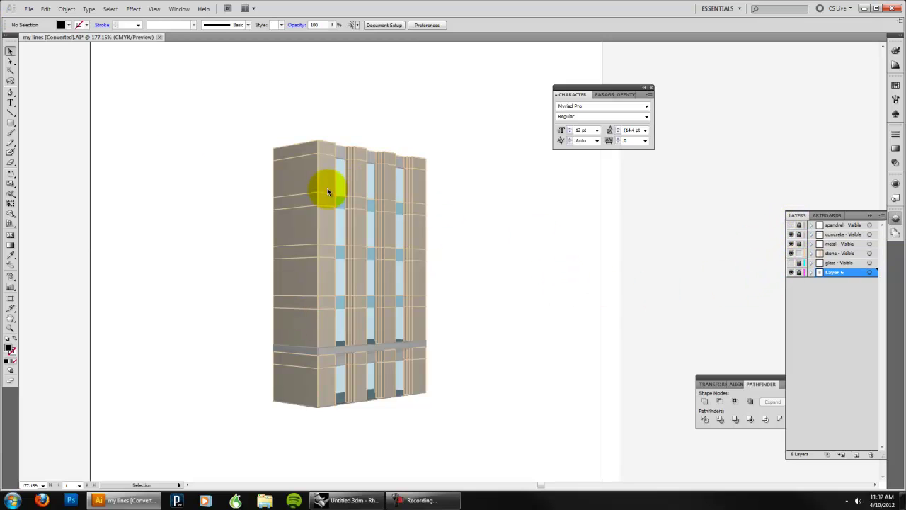
Try deleting horizontal lines on the building's corner from the stone layer, and undo the deletions.
left_click(323, 192)
left_click(461, 213)
left_click(326, 204)
left_click(330, 216)
left_click(329, 246)
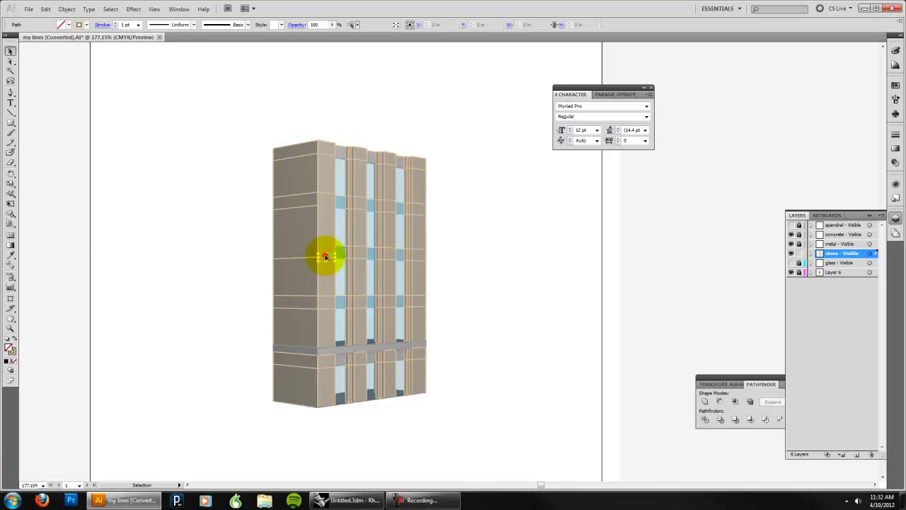
left_click(326, 252)
left_click(315, 206)
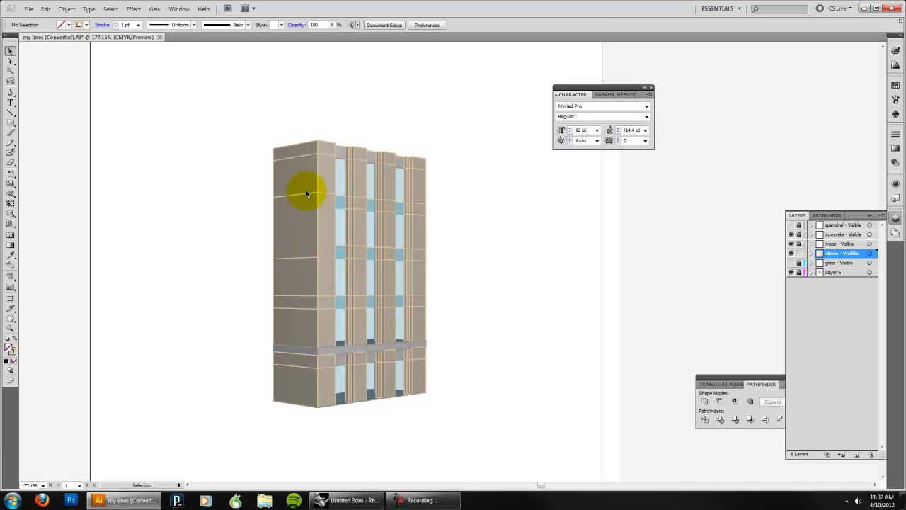
key("Delete")
key("ctrl+z")
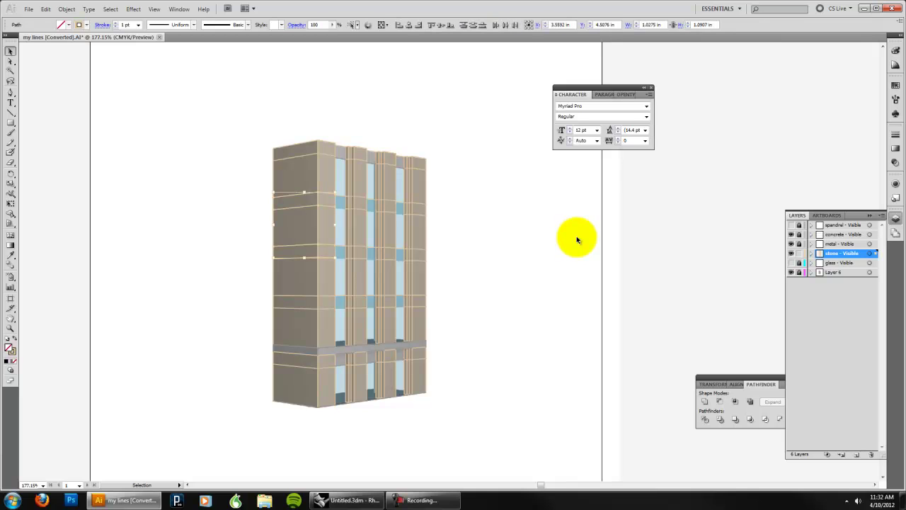
Show the hidden spandrel and glass layers and unlock all the linework layers, keeping the image layer locked.
left_click(577, 239)
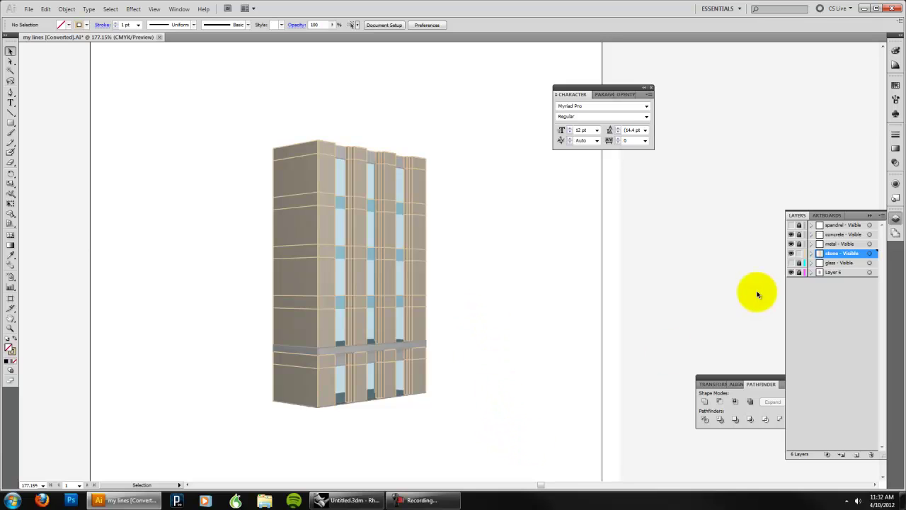
left_click(792, 225)
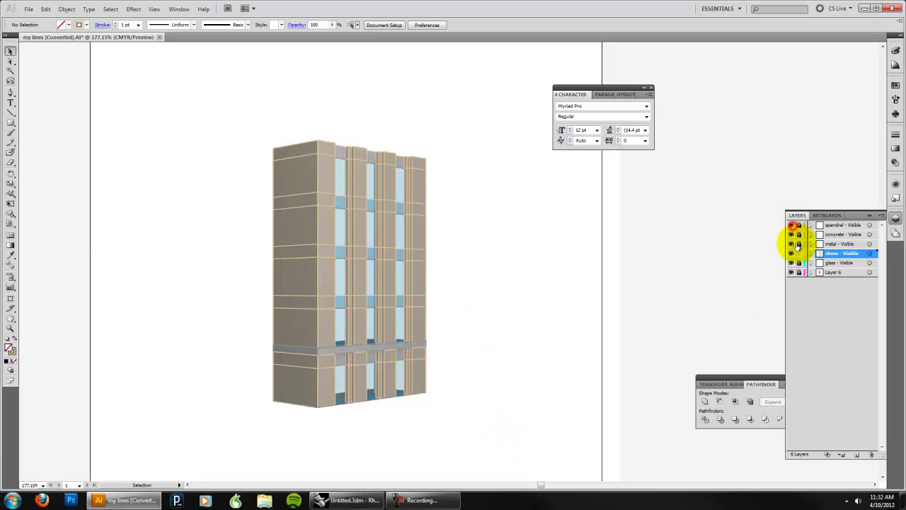
left_click(796, 262)
left_click_drag(799, 243, 797, 226)
Select all the building linework and load the Basic CMYK default swatch library.
left_click_drag(479, 468, 221, 88)
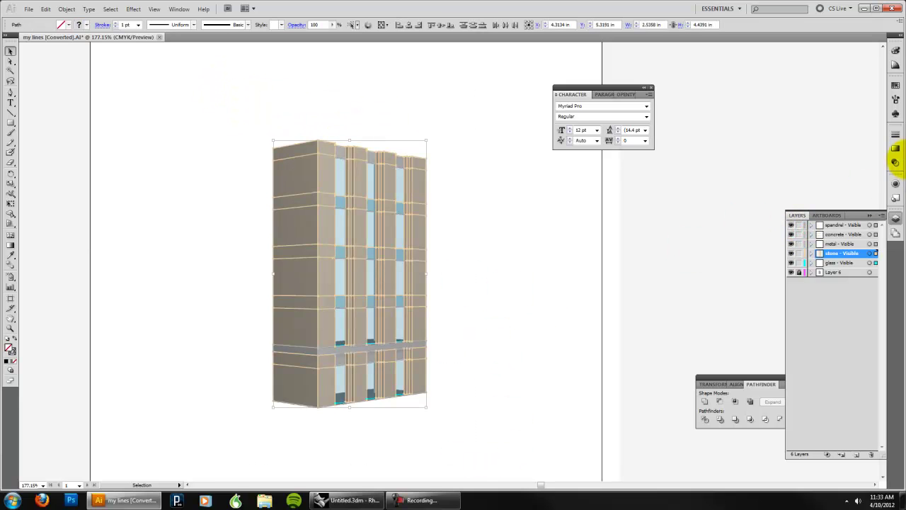
left_click(897, 133)
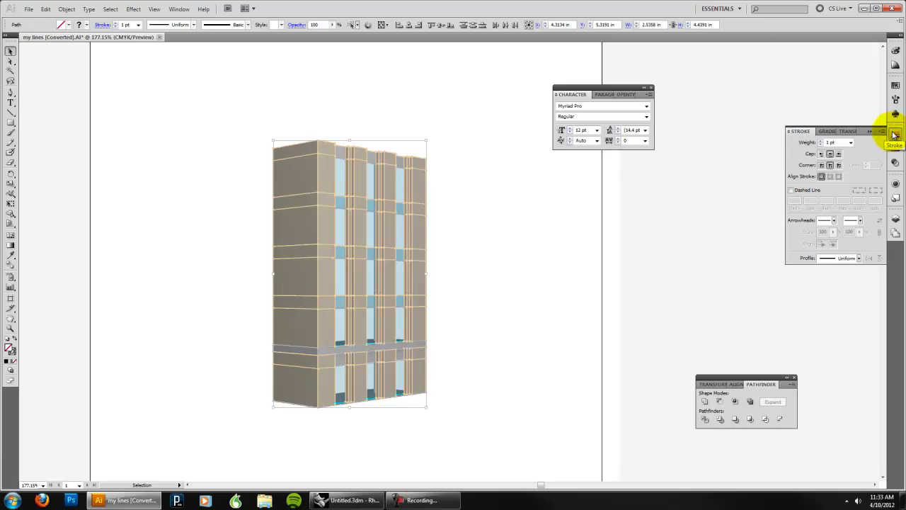
left_click(896, 85)
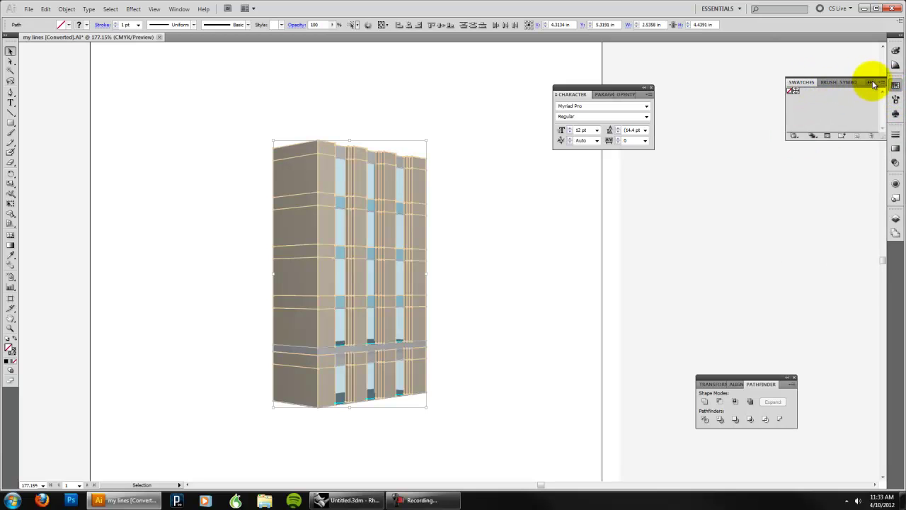
left_click(884, 85)
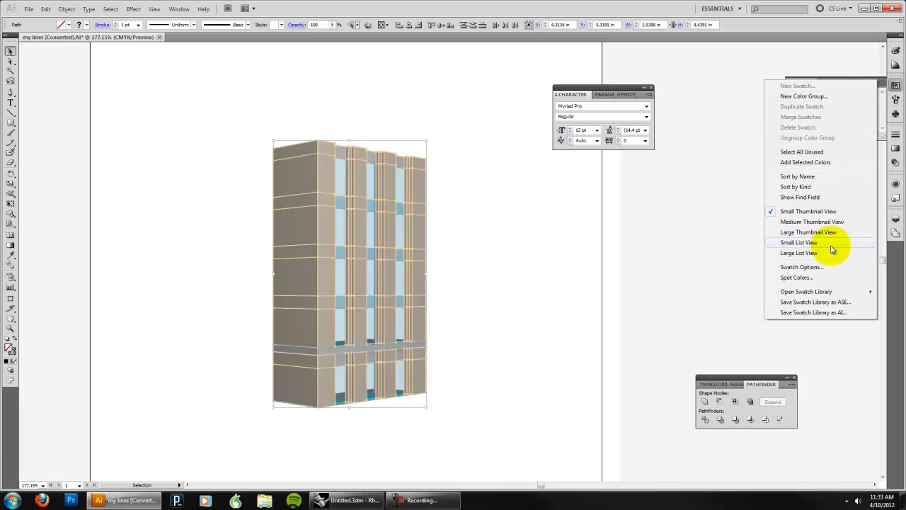
left_click(826, 292)
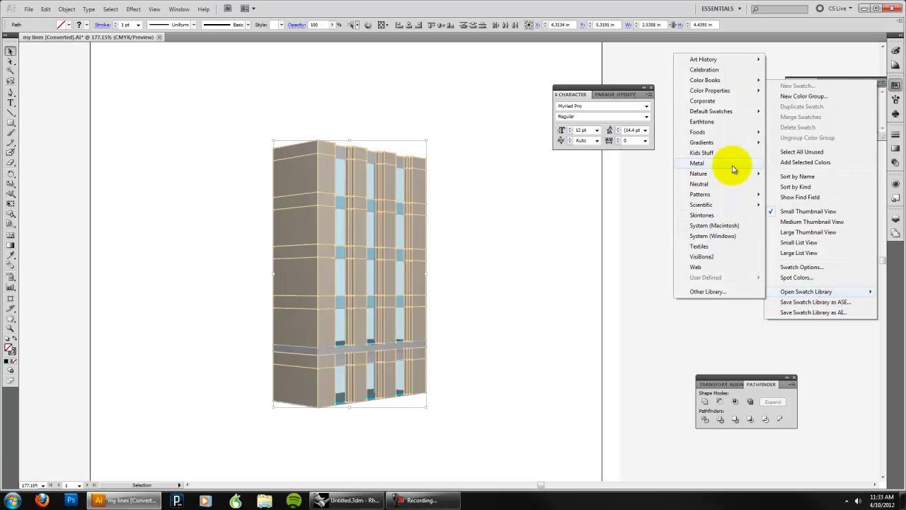
left_click(741, 112)
left_click(781, 112)
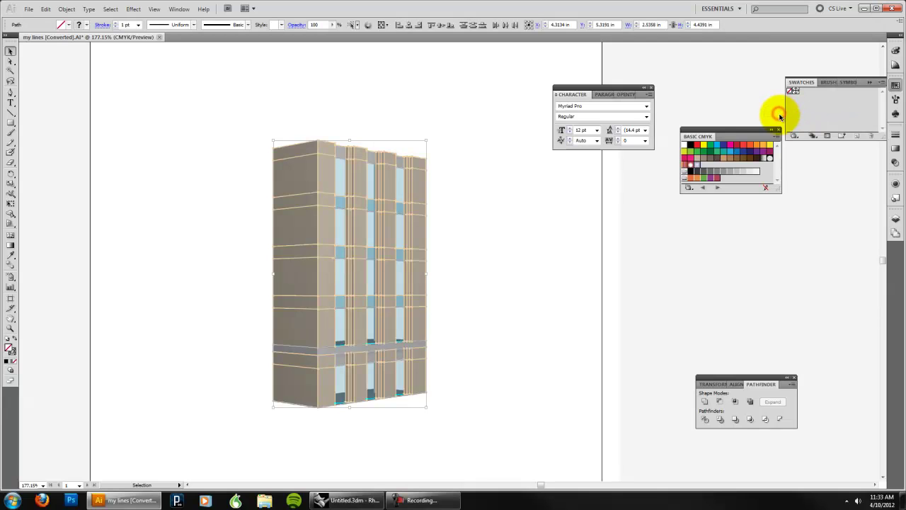
Give the selected linework a black stroke and no fill.
left_click(690, 145)
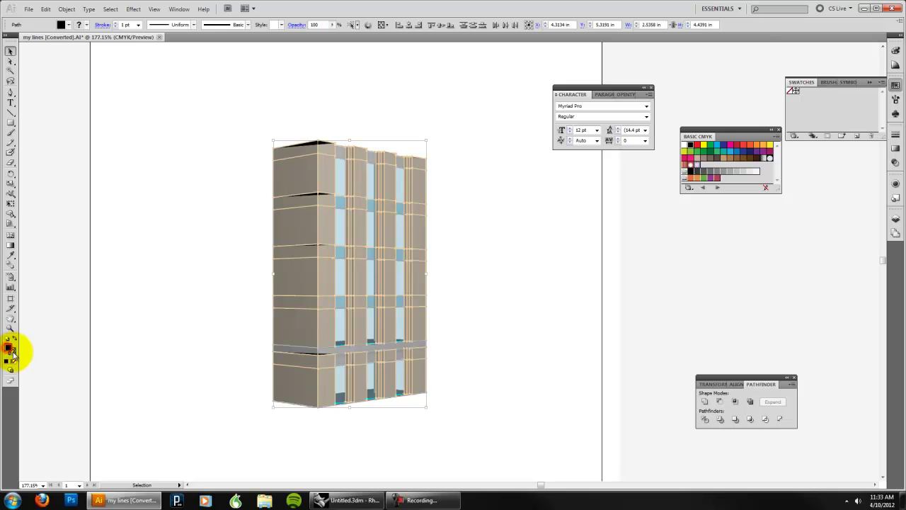
left_click(16, 360)
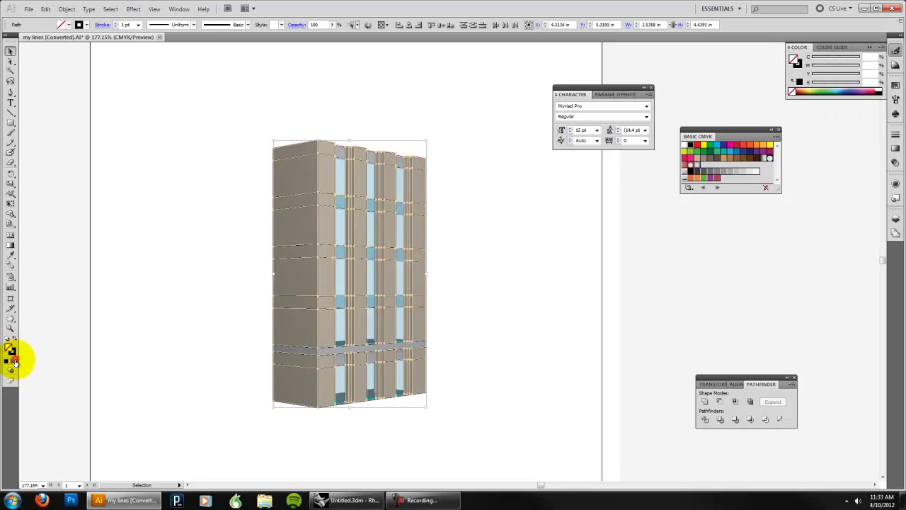
left_click(191, 355)
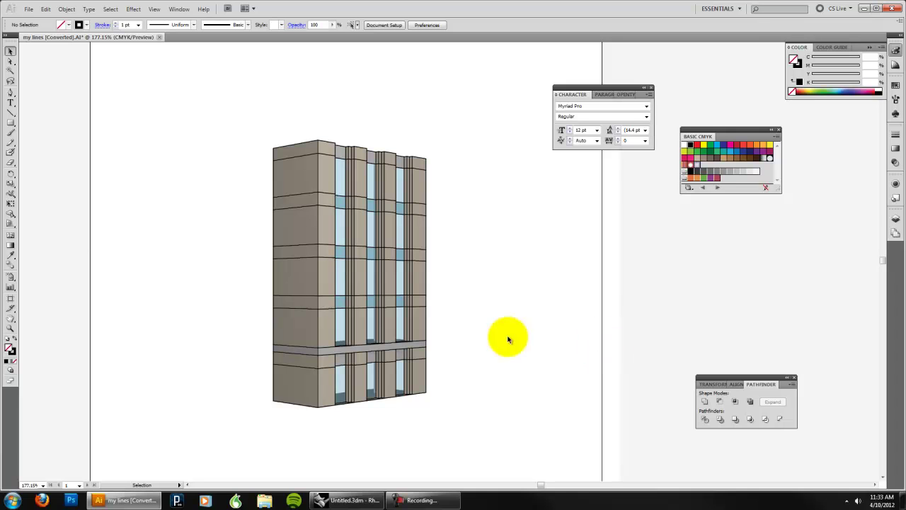
Set the stroke weight of all the building linework to 0.5 pt.
left_click(897, 218)
key("ctrl+a")
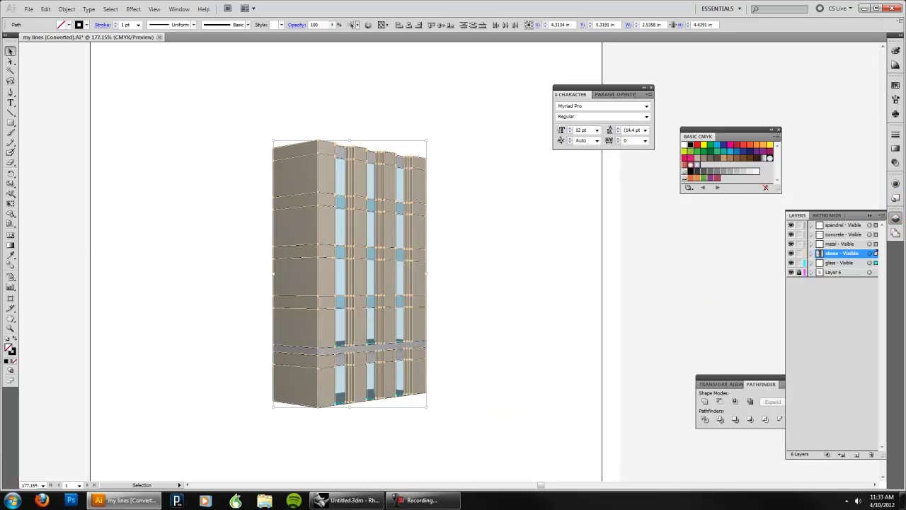
left_click(895, 133)
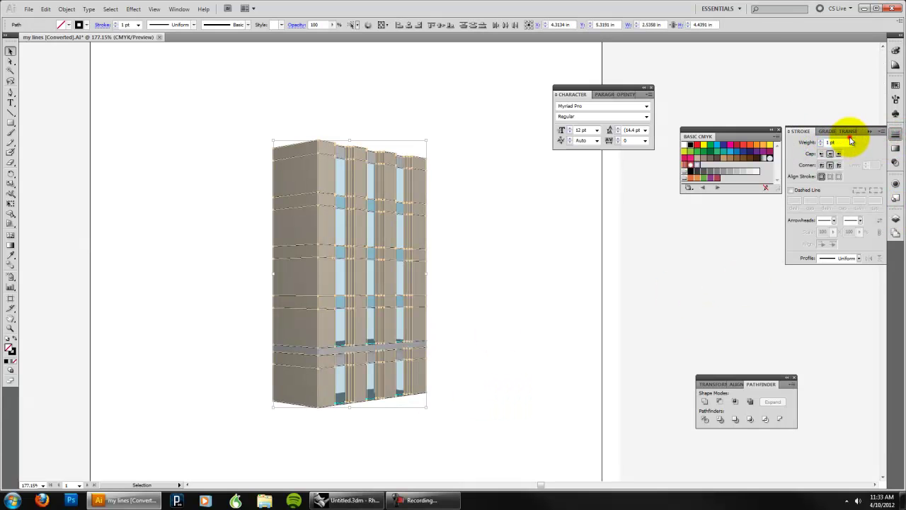
left_click(851, 142)
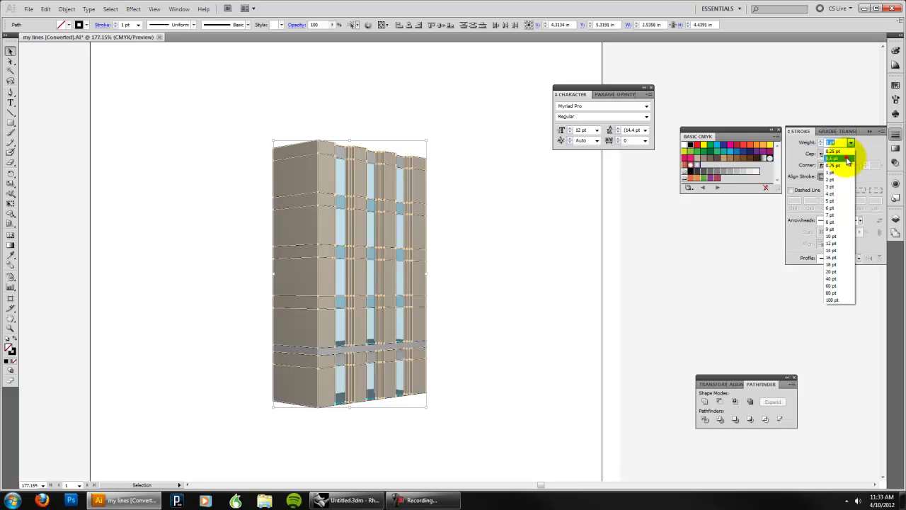
left_click(848, 158)
left_click(486, 295)
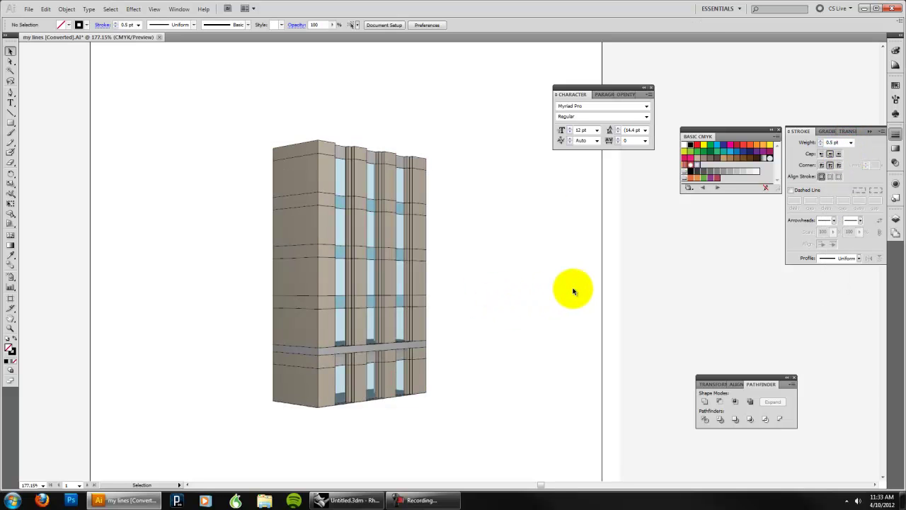
scroll(572, 294, "down", 1)
scroll(560, 329, "up", 2)
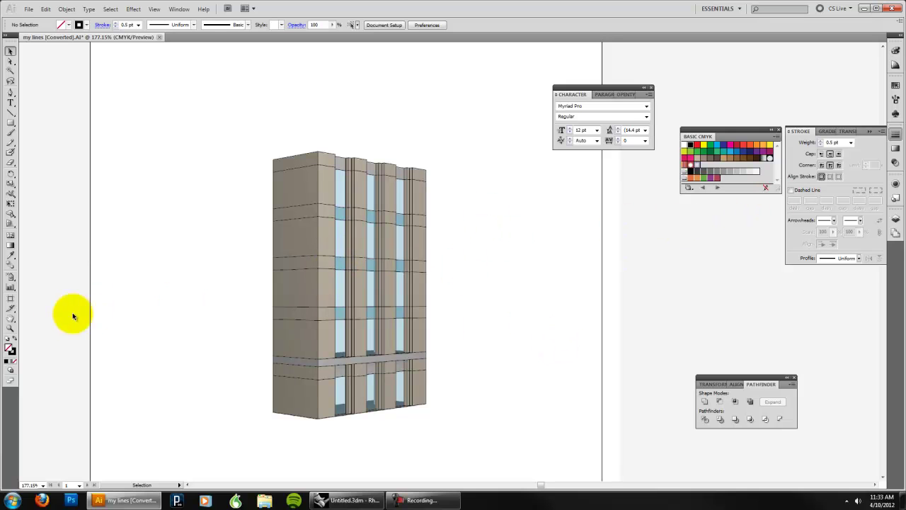
Target the stone layer's lines and color their stroke dark brown (C 40, M 70, Y 100, K 50).
left_click(11, 51)
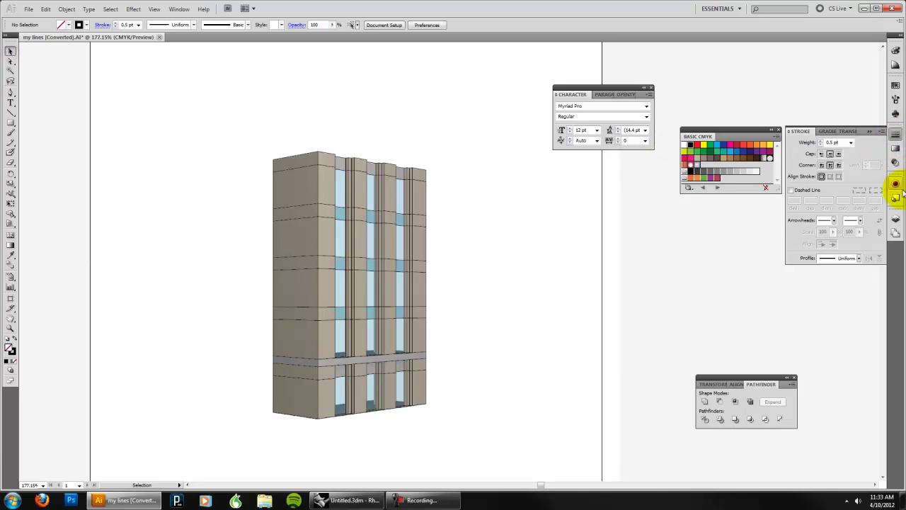
left_click(896, 219)
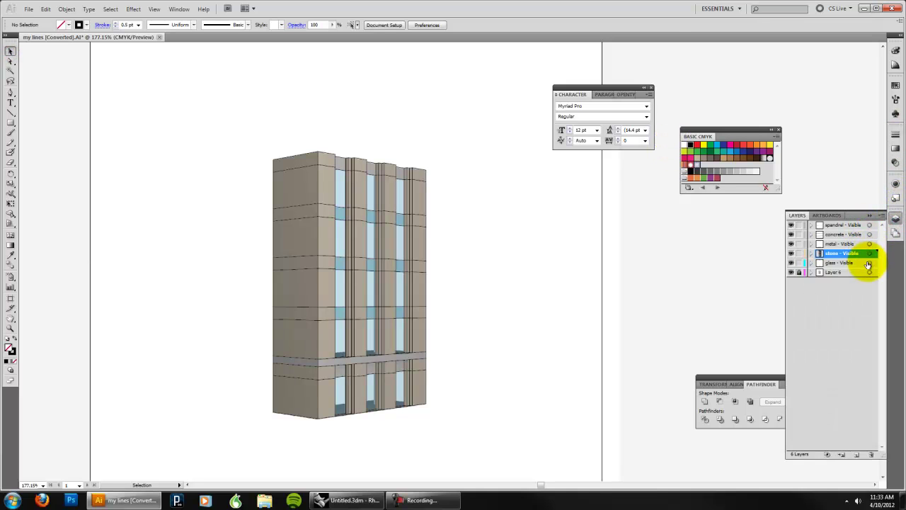
left_click(869, 253)
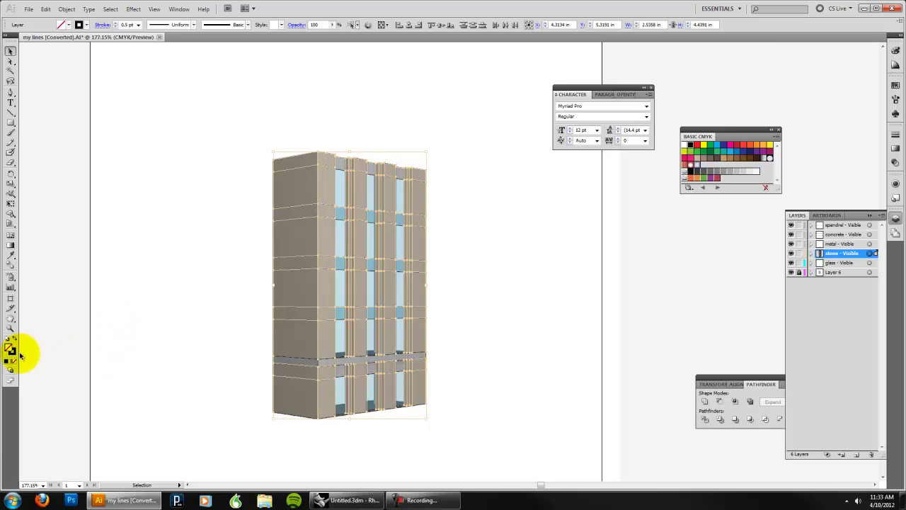
left_click(13, 352)
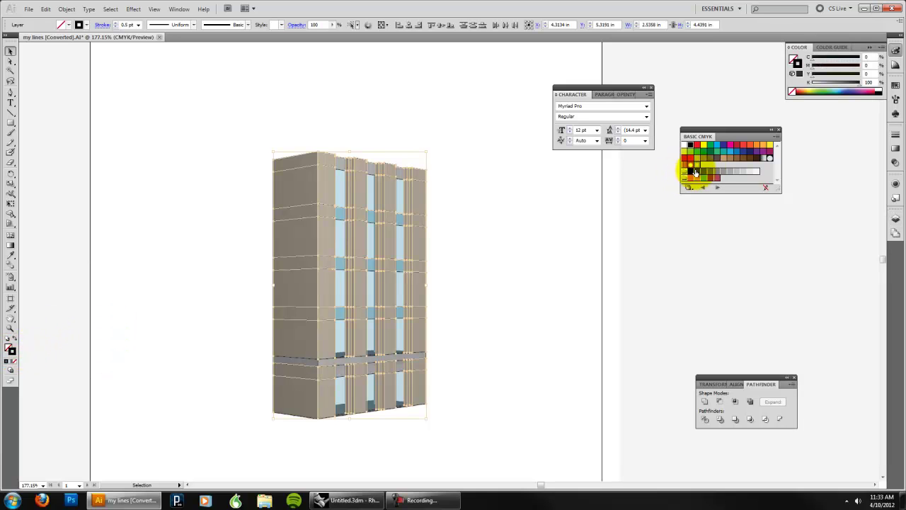
left_click(751, 162)
left_click(633, 215)
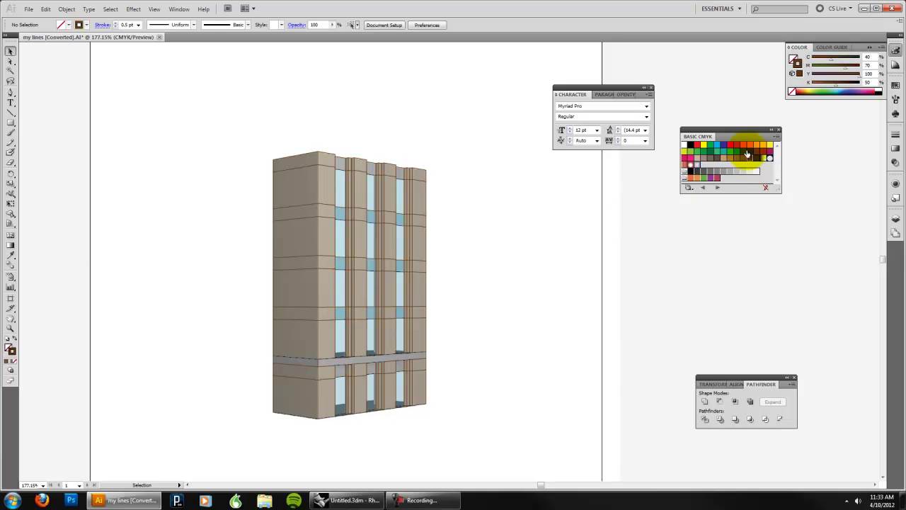
Set the stroke weight of the stone layer's lines to 0.75 pt.
left_click(896, 136)
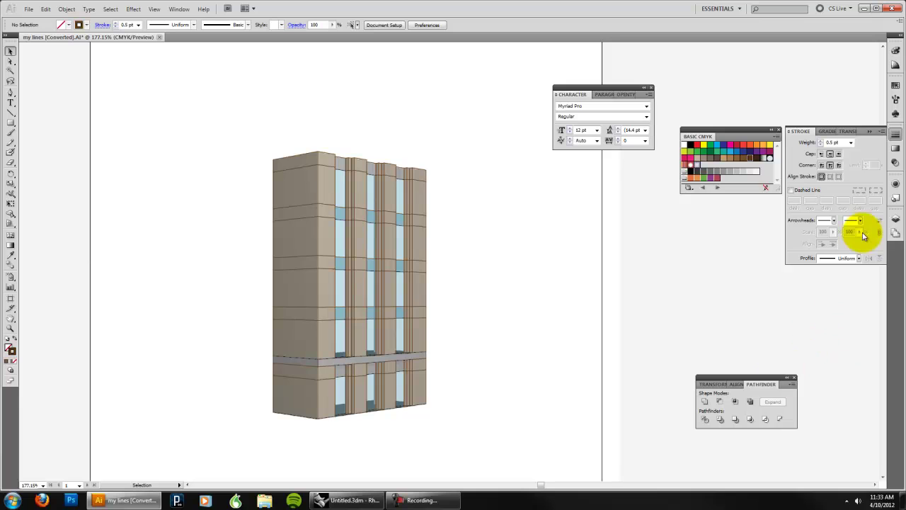
left_click(895, 220)
left_click(869, 252)
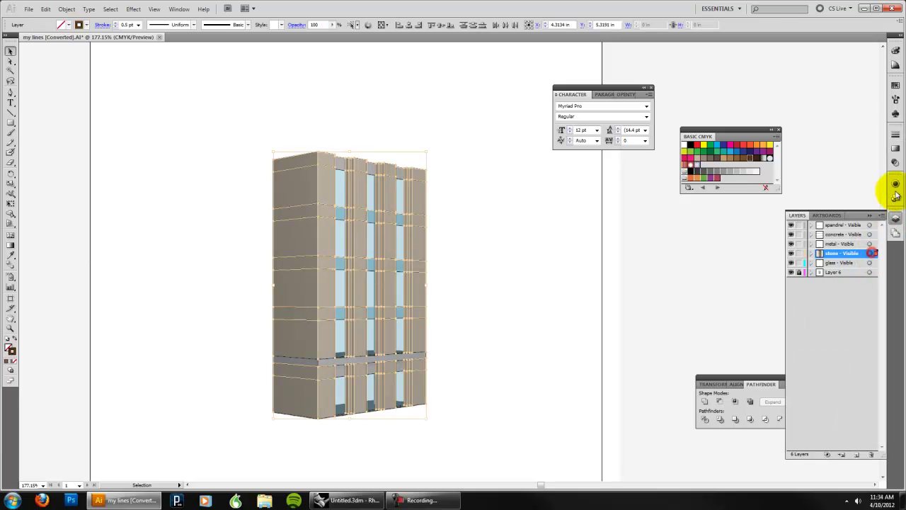
left_click(896, 132)
left_click(851, 142)
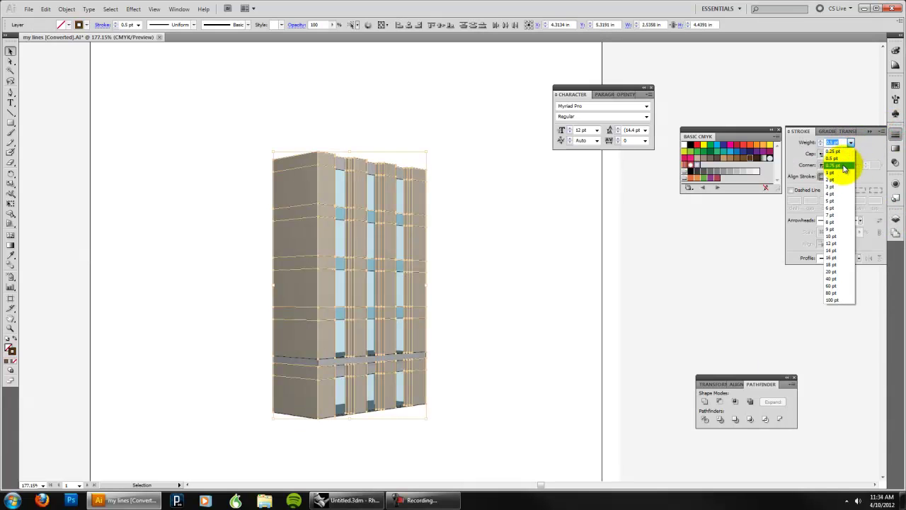
left_click(843, 164)
left_click(720, 256)
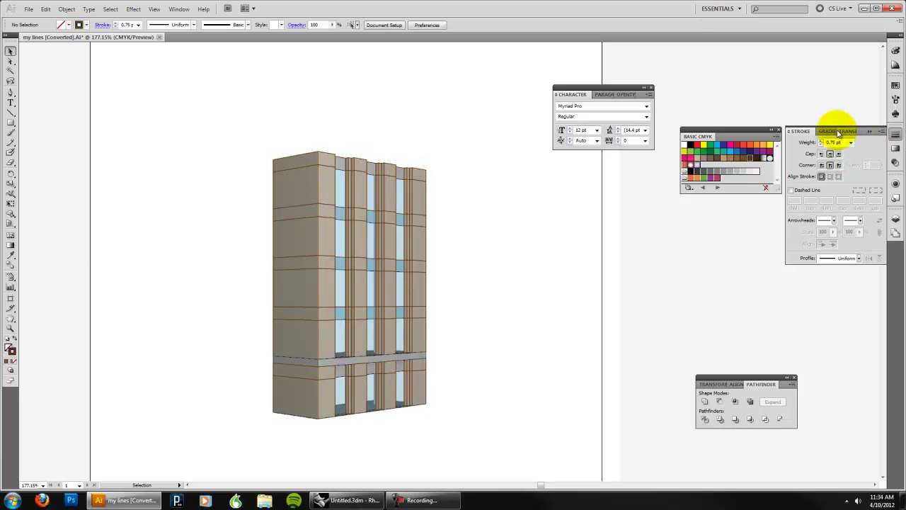
Try a gray stroke color on the metal layer's lines and undo the change.
left_click(896, 219)
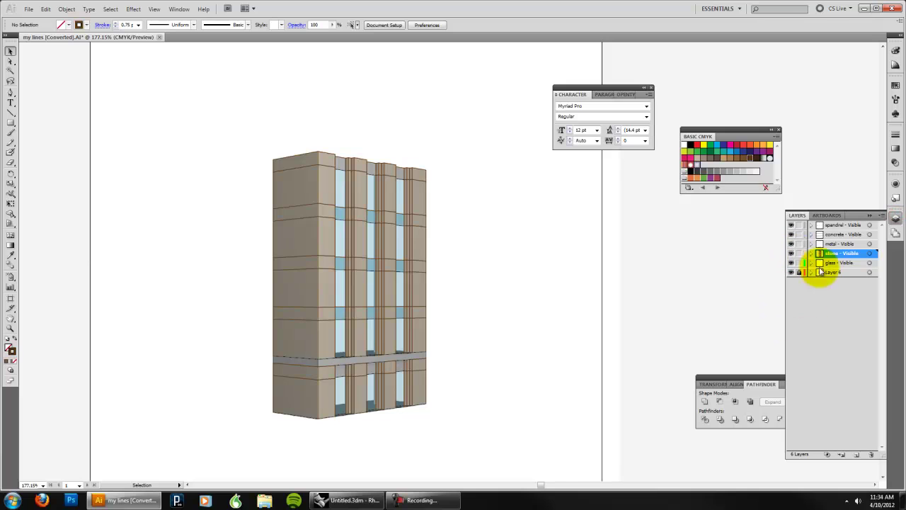
left_click(825, 244)
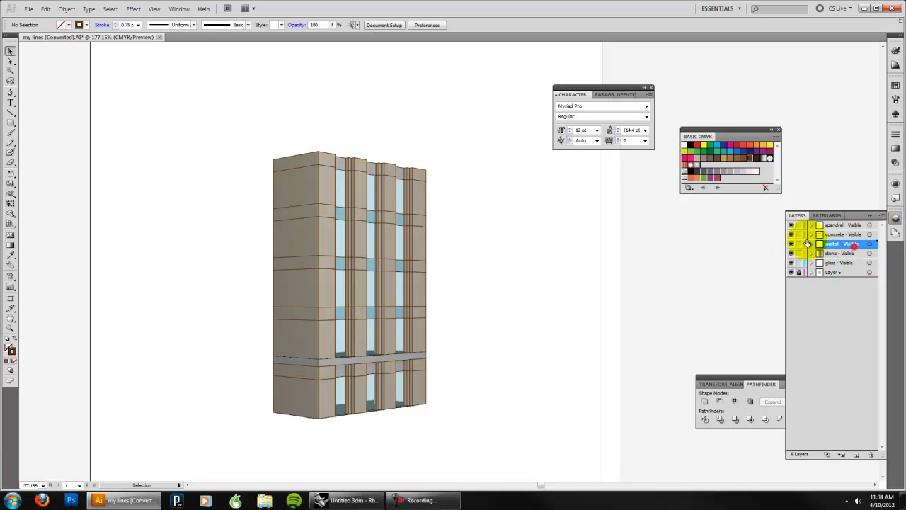
left_click(870, 244)
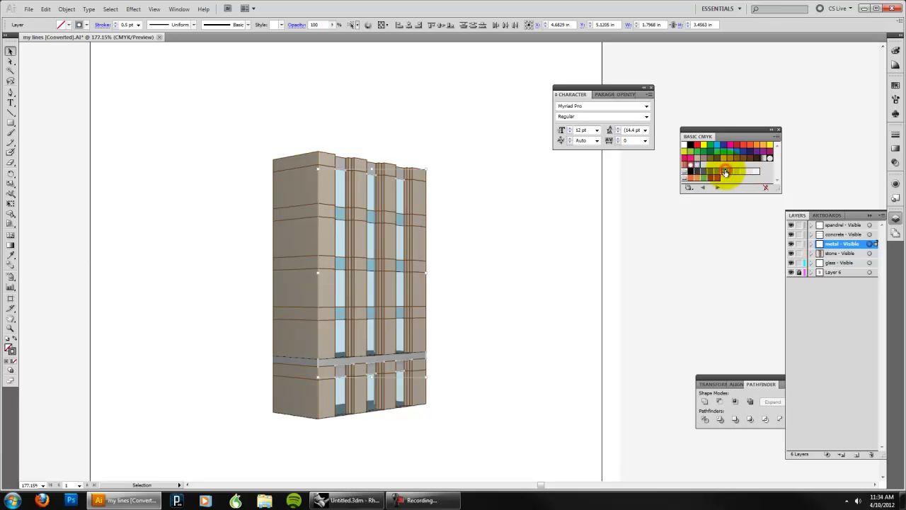
left_click(683, 266)
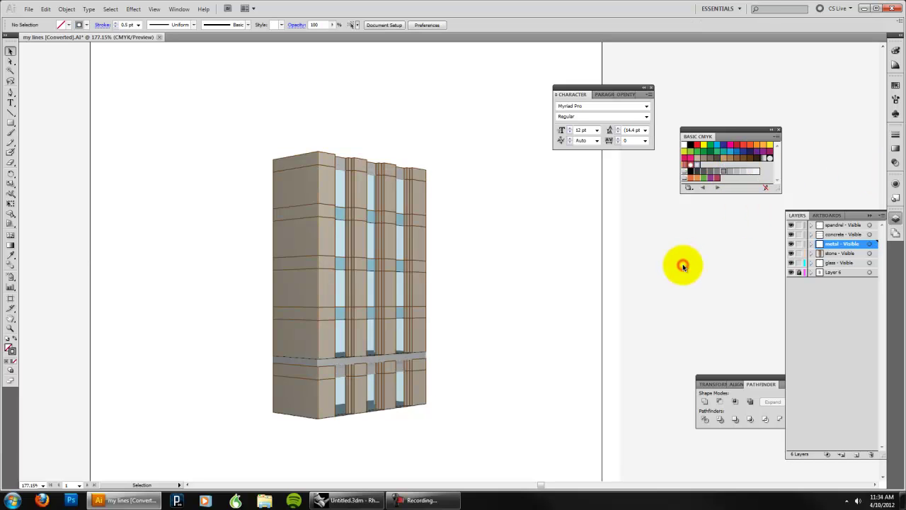
key("ctrl+z")
left_click(712, 283)
scroll(630, 319, "down", 1)
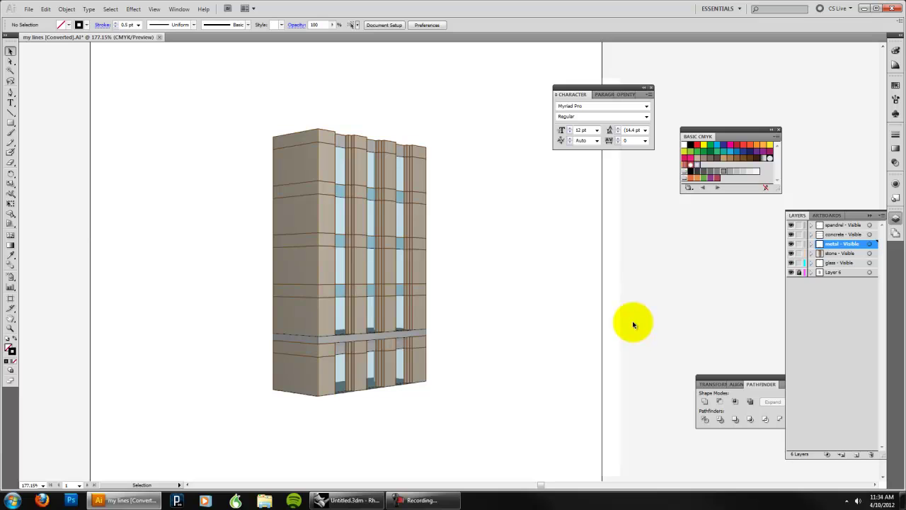
scroll(631, 324, "down", 1)
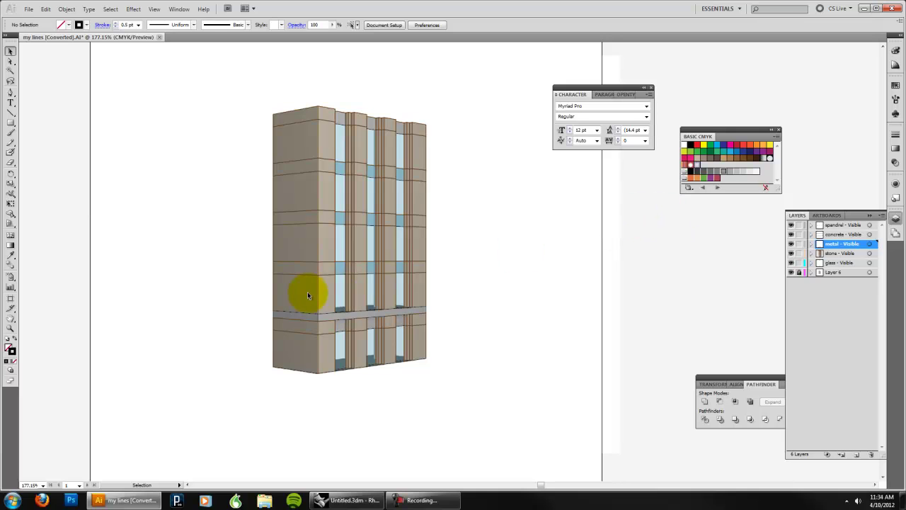
Unlock Layer 6 to select the building rendering, and relock and hide the layer to leave only the linework.
left_click(797, 272)
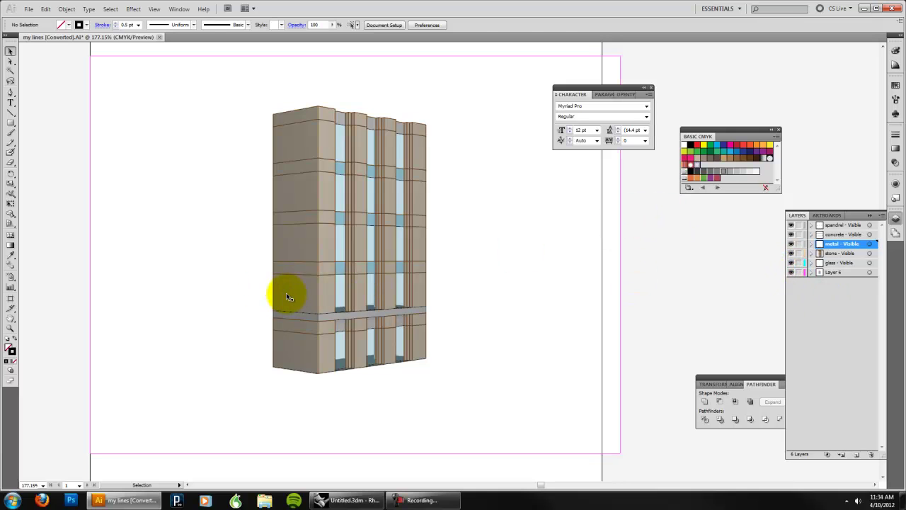
left_click(287, 293)
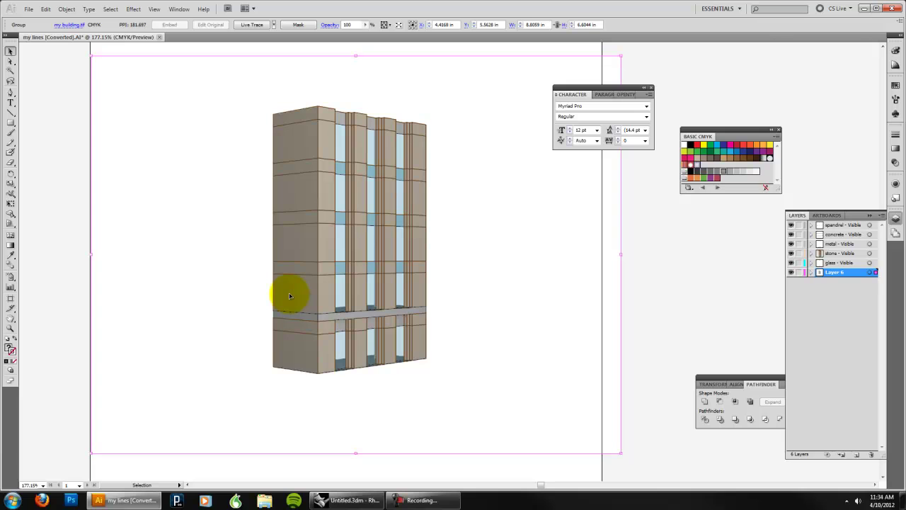
left_click(801, 272)
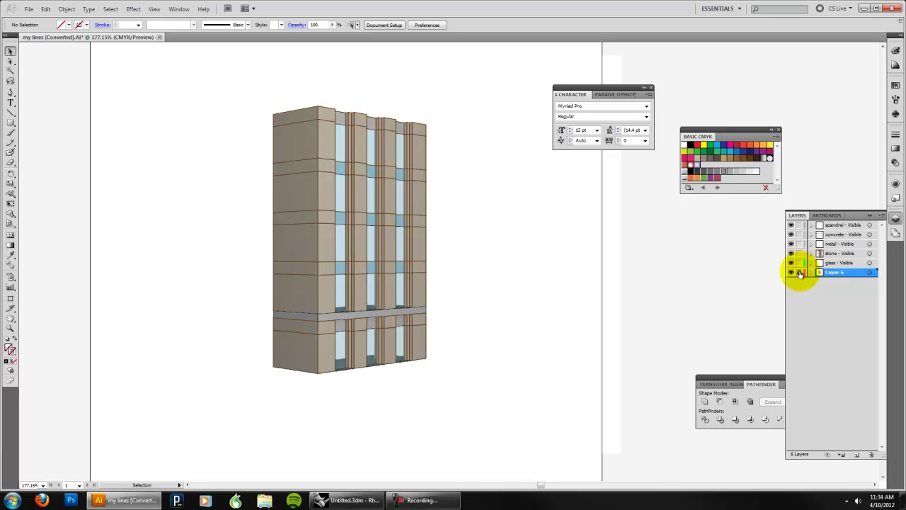
left_click(791, 273, "ctrl")
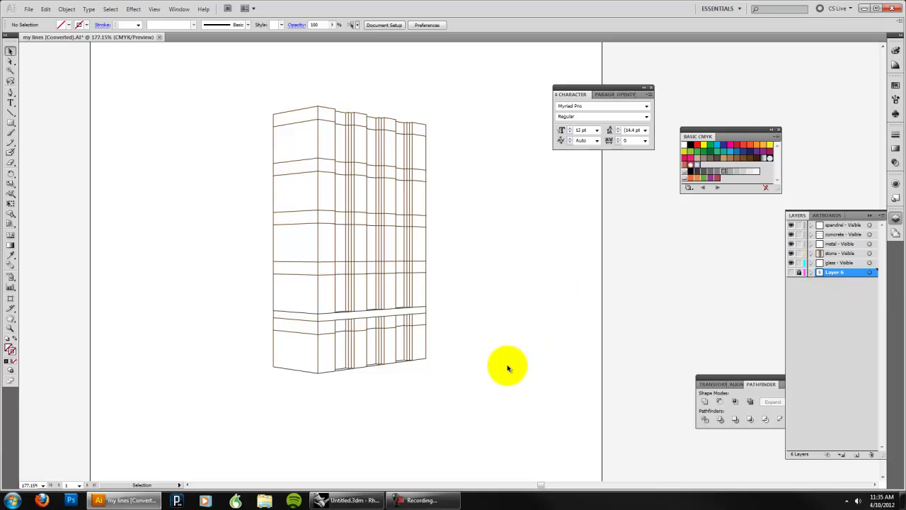
Select all the building linework and make it a Live Paint group, with the Live Paint Bucket set to a tan fill.
left_click_drag(502, 418, 183, 62)
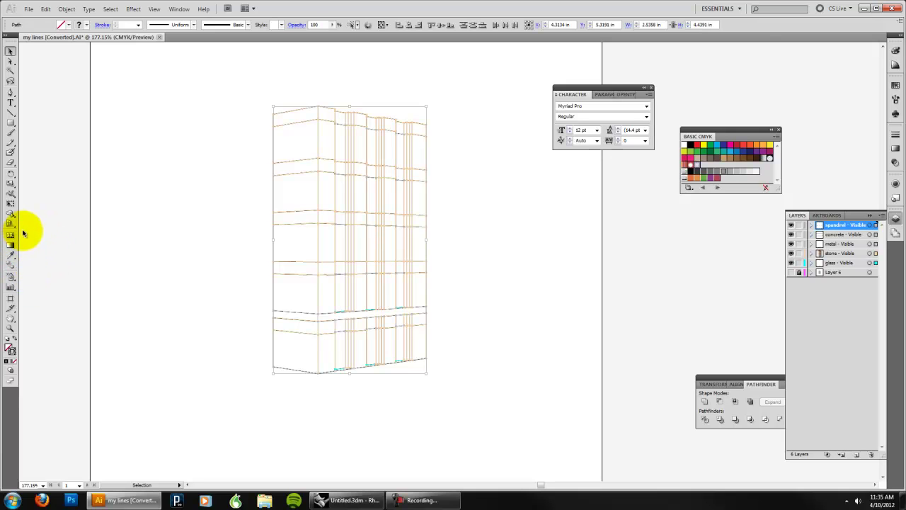
left_click(11, 255)
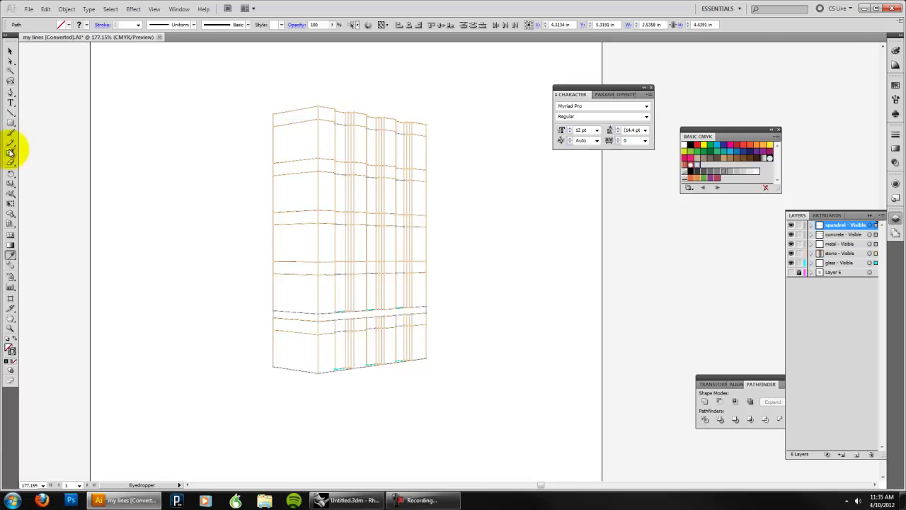
left_click(11, 186)
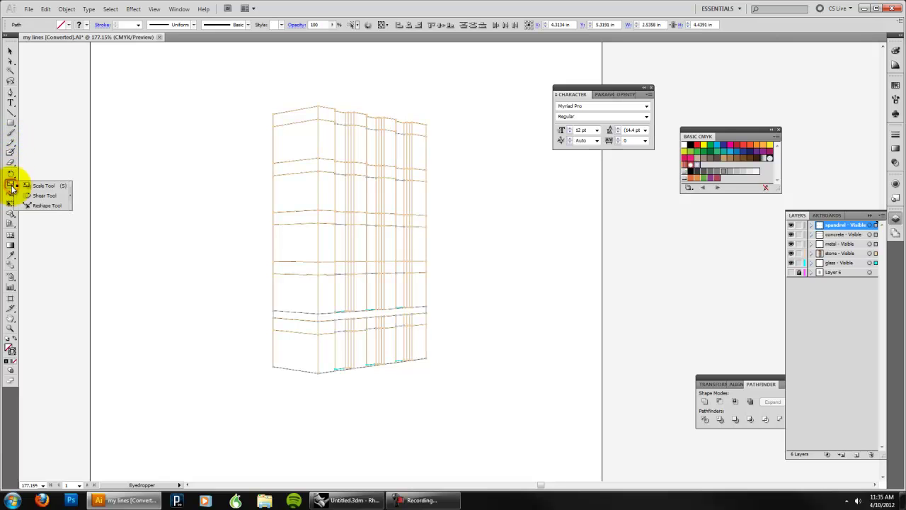
left_click_drag(11, 214, 56, 227)
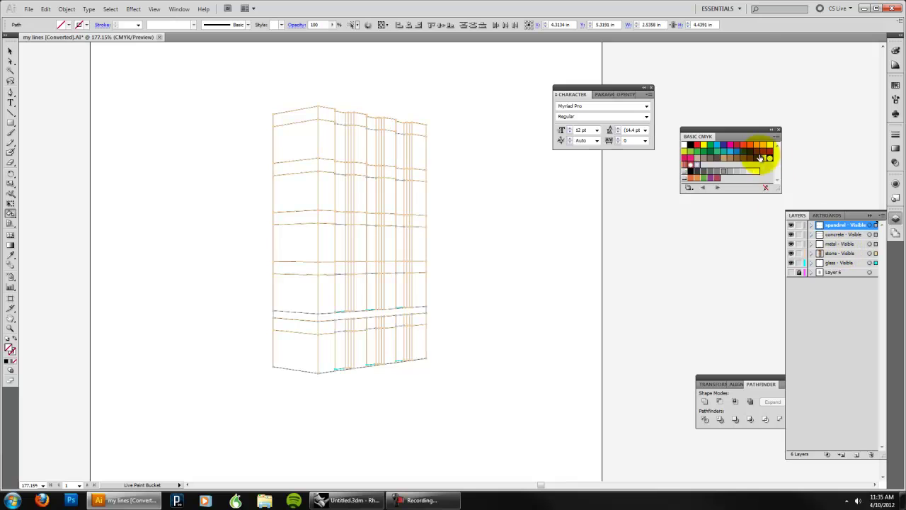
left_click(724, 163)
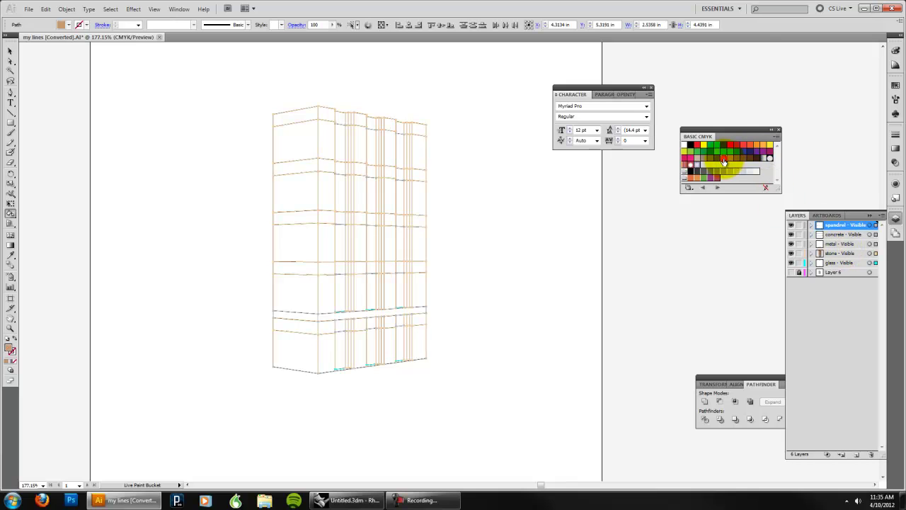
left_click(330, 294)
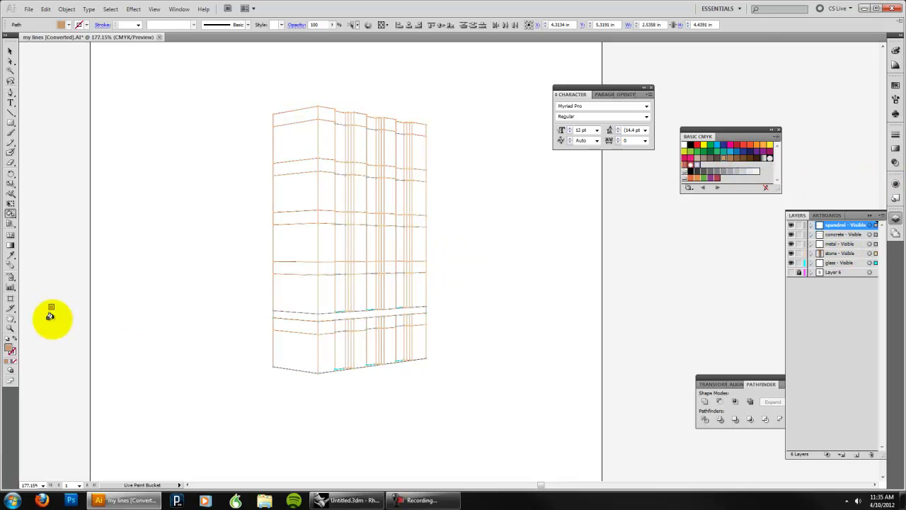
Paint the building's side face and corner pier tan, both above and below the horizontal band.
left_click(323, 289)
left_click_drag(323, 265, 320, 110)
left_click_drag(306, 293, 288, 104)
left_click(303, 347)
left_click(319, 345)
Paint the three vertical piers of the window facade tan from the ground floor to the roof.
left_click(360, 356)
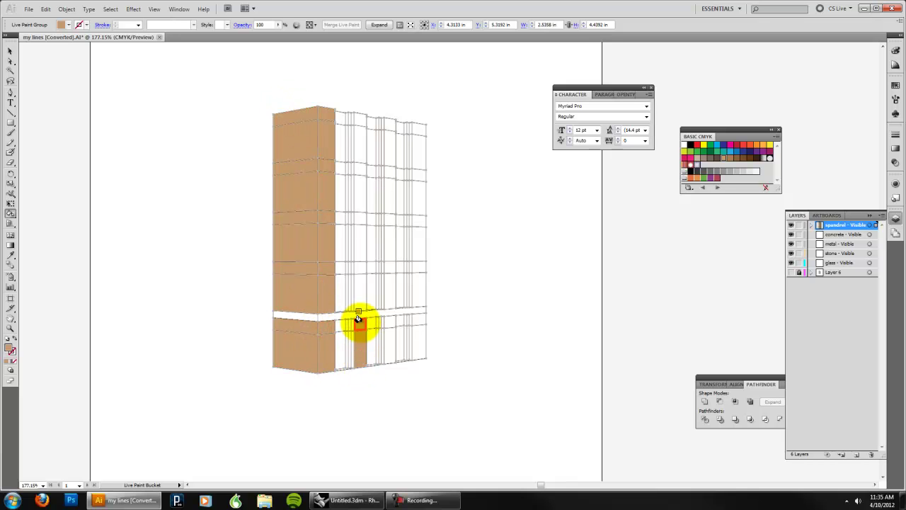
left_click_drag(357, 289, 358, 119)
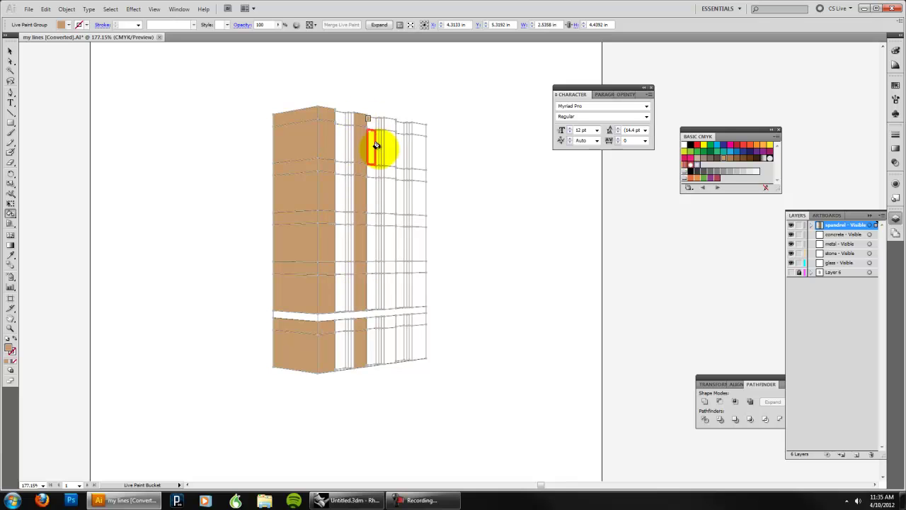
left_click_drag(388, 287, 386, 126)
left_click(382, 322)
left_click_drag(415, 341, 422, 119)
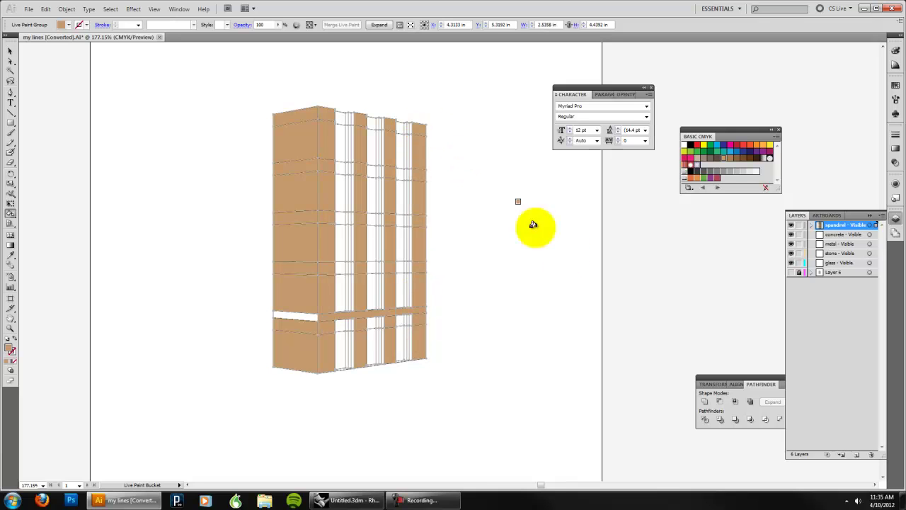
Paint the two horizontal bands above the ground floor and the cornice along the roof light gray.
left_click(738, 172)
left_click(403, 311)
left_click(308, 311)
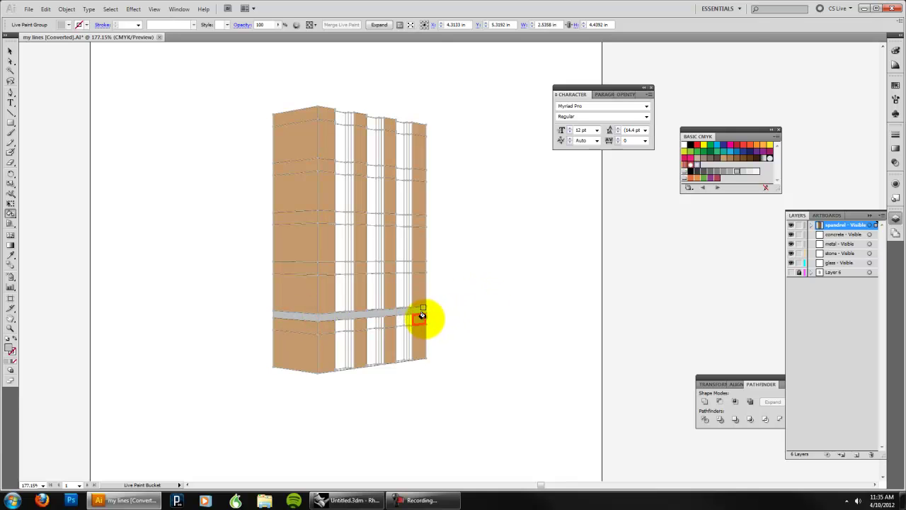
left_click_drag(381, 317, 307, 324)
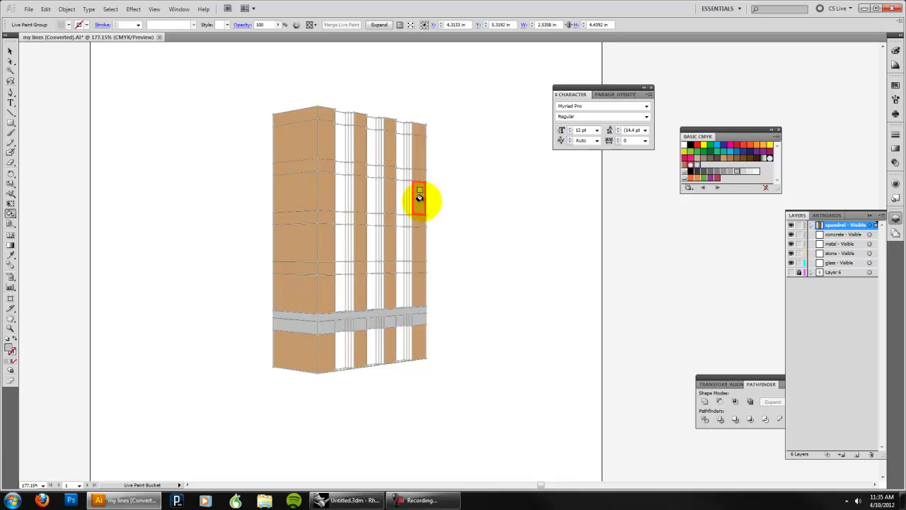
left_click_drag(389, 124, 308, 111)
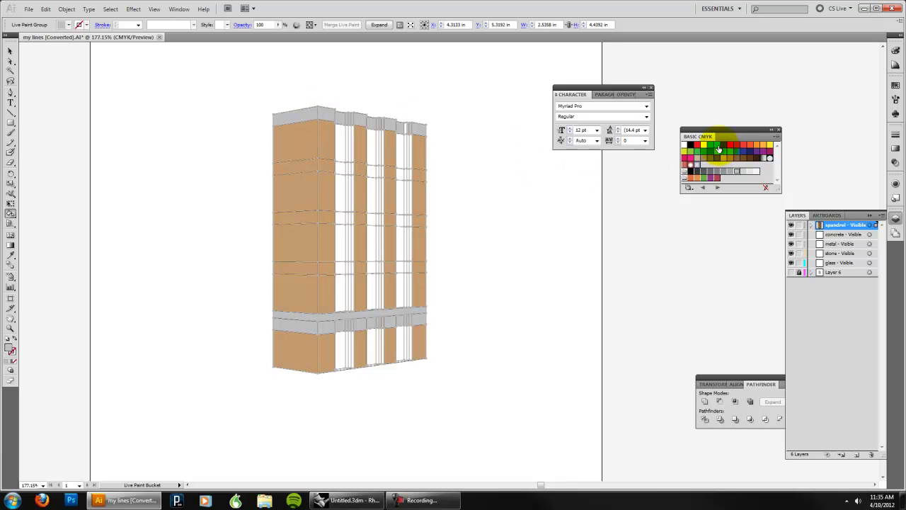
Paint the wide window strips of all three bays cyan blue, on the upper floors and the ground floor.
left_click(718, 147)
left_click_drag(341, 131, 341, 291)
left_click_drag(375, 281, 367, 144)
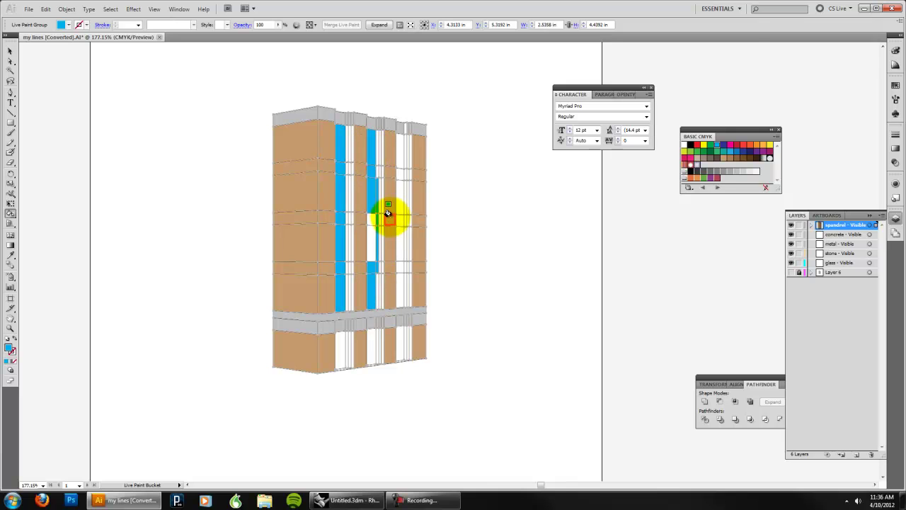
left_click_drag(395, 286, 400, 146)
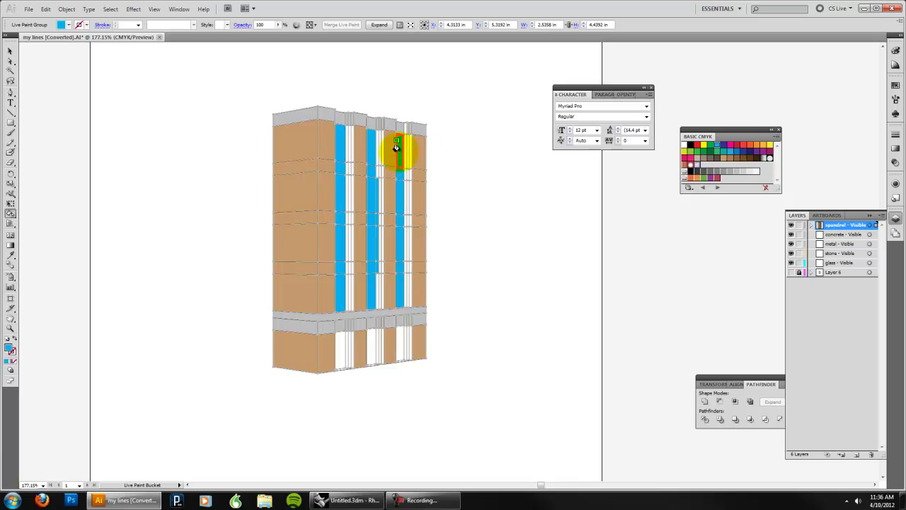
left_click(401, 340)
left_click(371, 338)
left_click(340, 341)
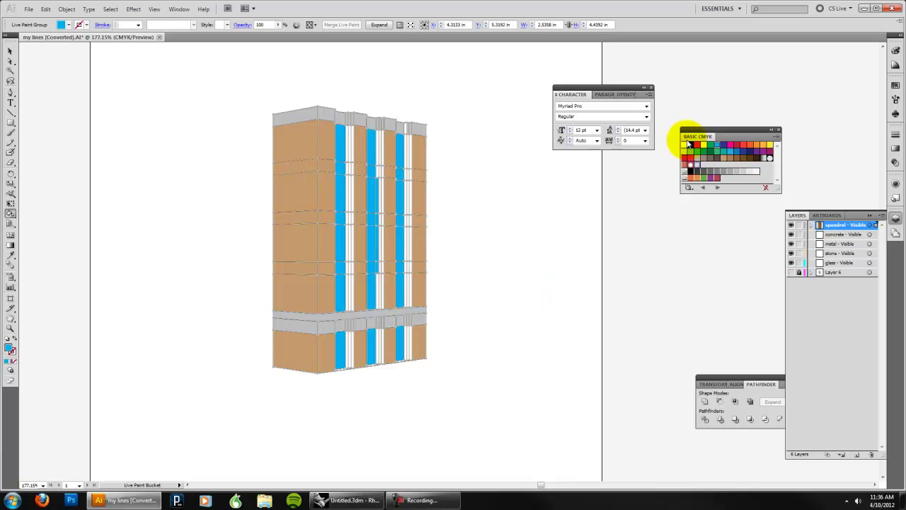
Paint the narrow upper-floor strips of the bay farthest from the corner brown, and touch up the adjacent pier in tan and cornice in gray.
left_click(725, 160)
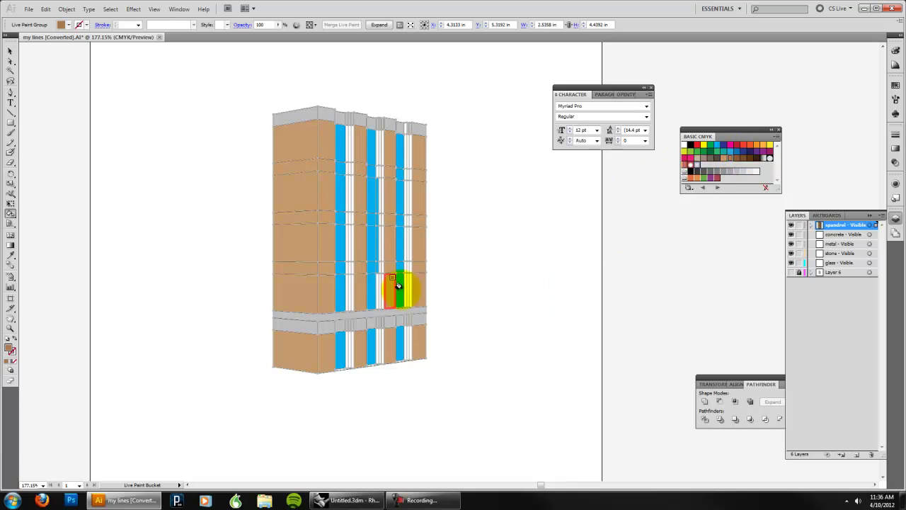
mouse_move(404, 287)
left_mouse_down()
mouse_move(408, 143)
mouse_move(406, 269)
left_mouse_up()
left_click(723, 157)
left_click_drag(355, 173, 355, 174)
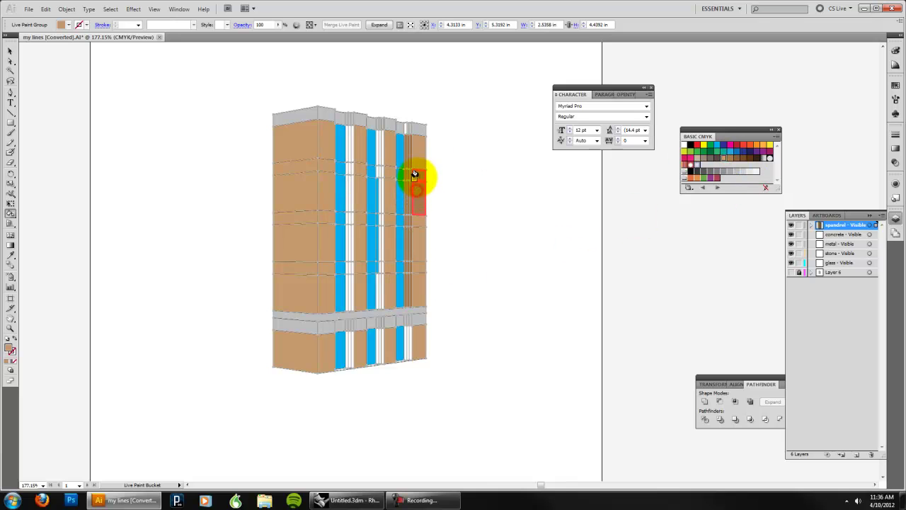
left_click(416, 175)
left_click(729, 170)
left_click(408, 121)
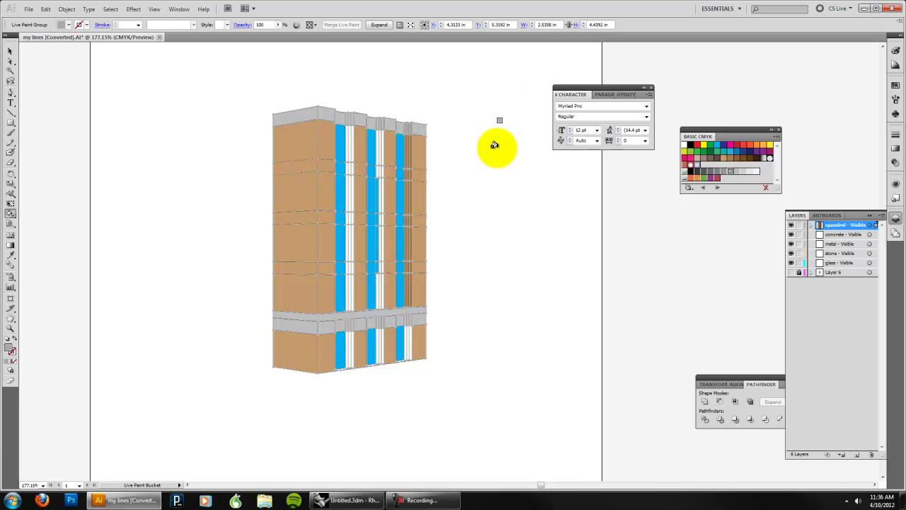
Paint brown the narrow ground-floor strips of the bay farthest from the corner and the top-floor strips of the middle bay.
left_click(755, 164)
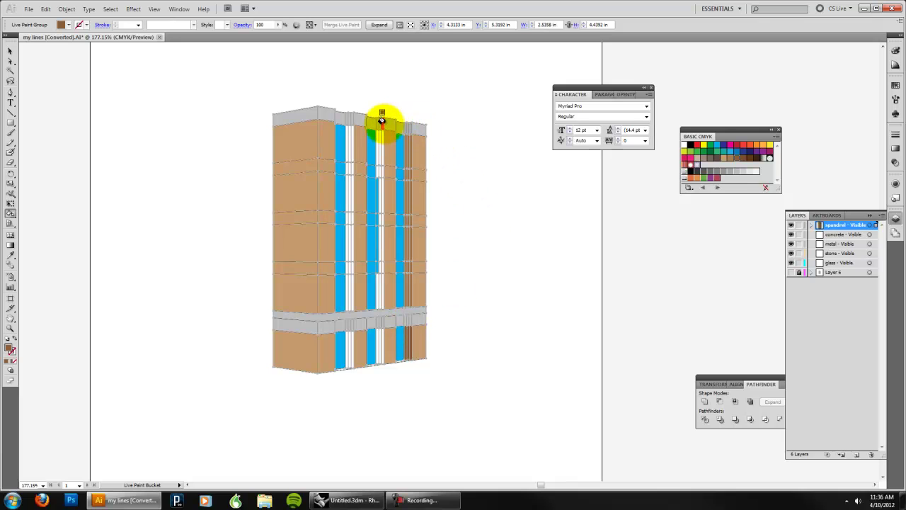
left_click(379, 145)
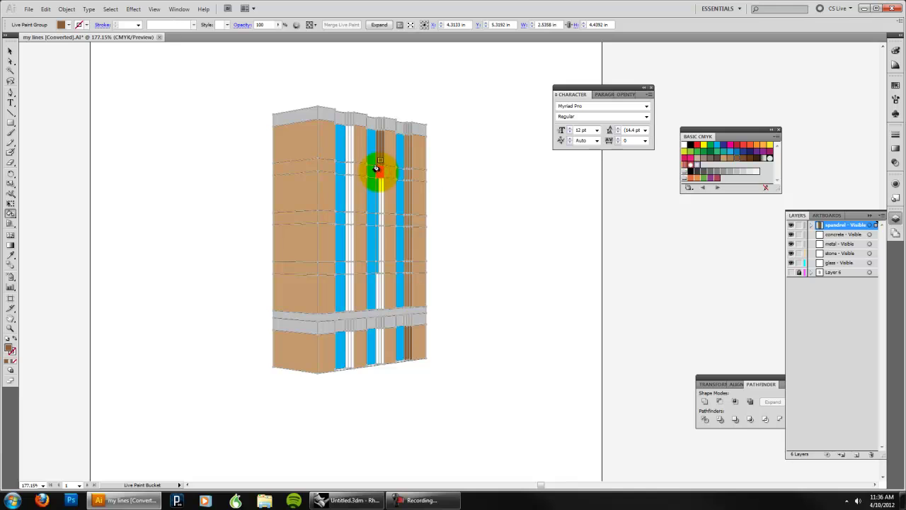
left_click(378, 168)
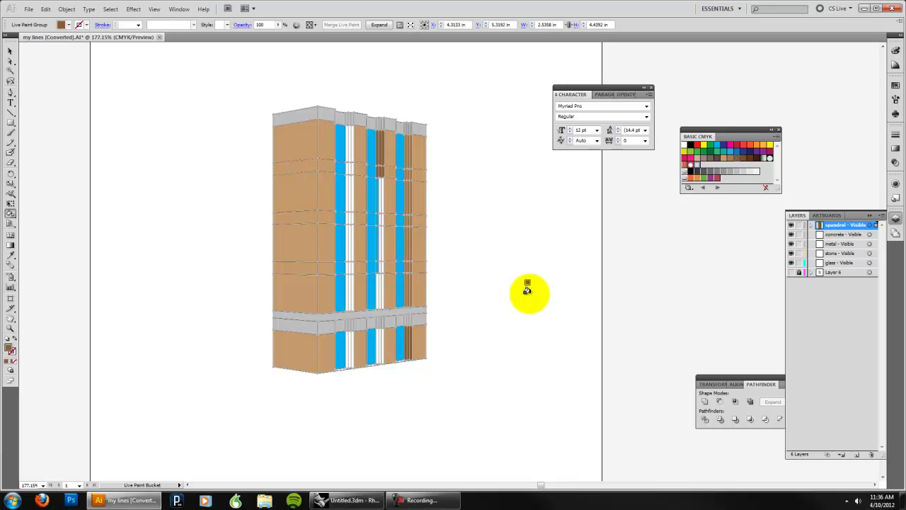
Expand the Live Paint group, ungroup the result, and deselect it.
left_click(10, 50)
left_click(191, 118)
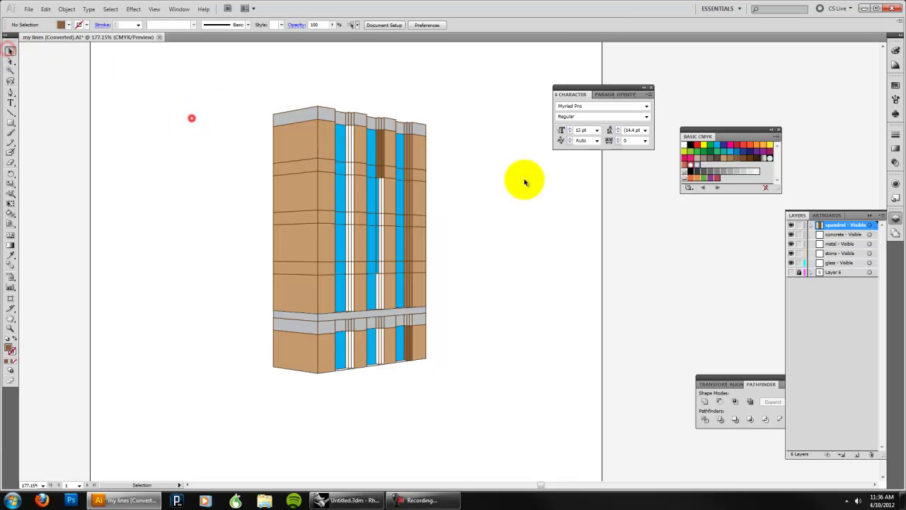
left_click(315, 214)
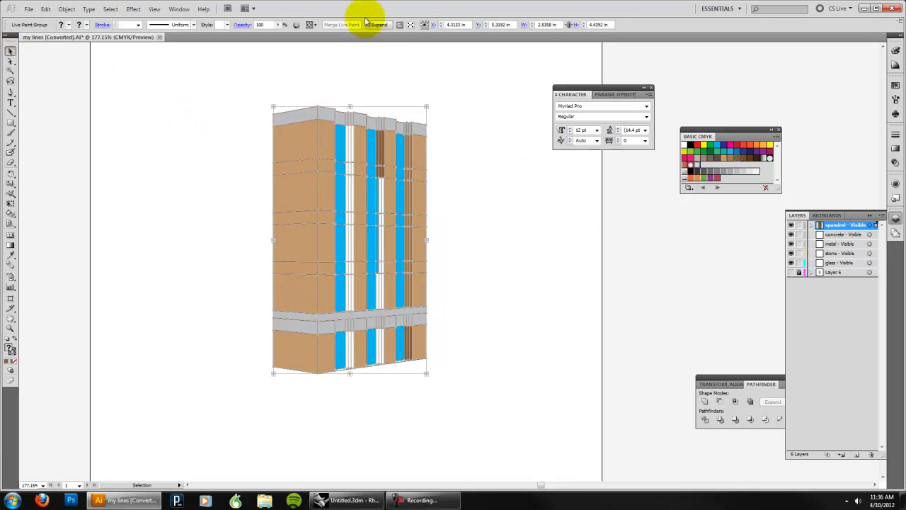
left_click(381, 25)
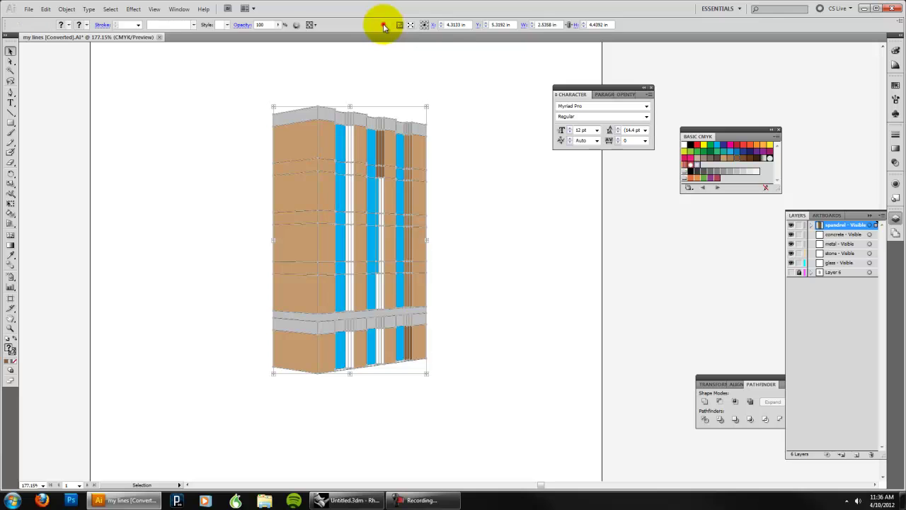
right_click(334, 193)
left_click(349, 252)
left_click(501, 234)
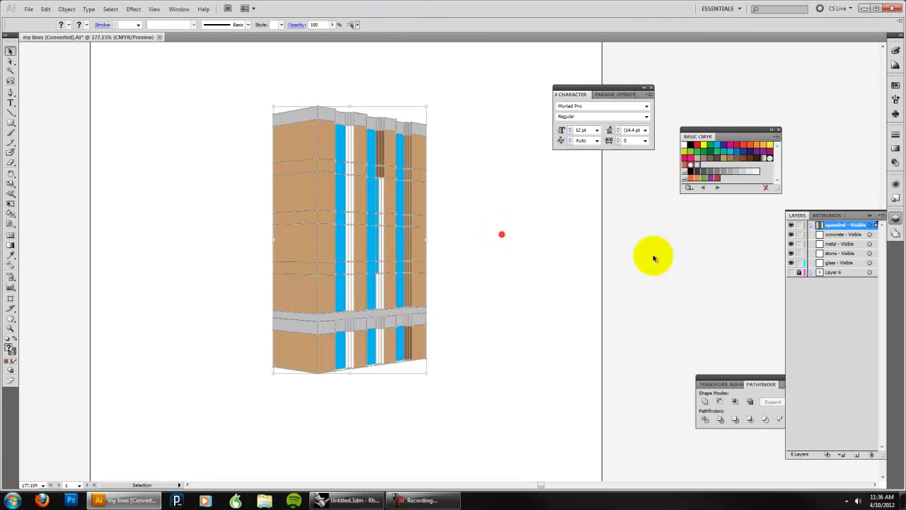
Show the spandrel layer's contents and toggle the visibility of its two groups to examine what each contains.
left_click(812, 224)
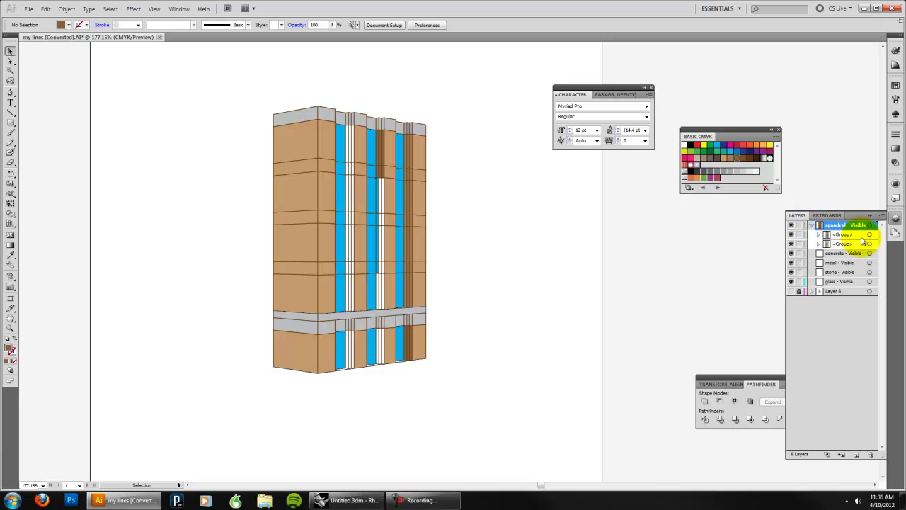
left_click(792, 234)
left_click(791, 235)
left_click(792, 234)
left_click(791, 234)
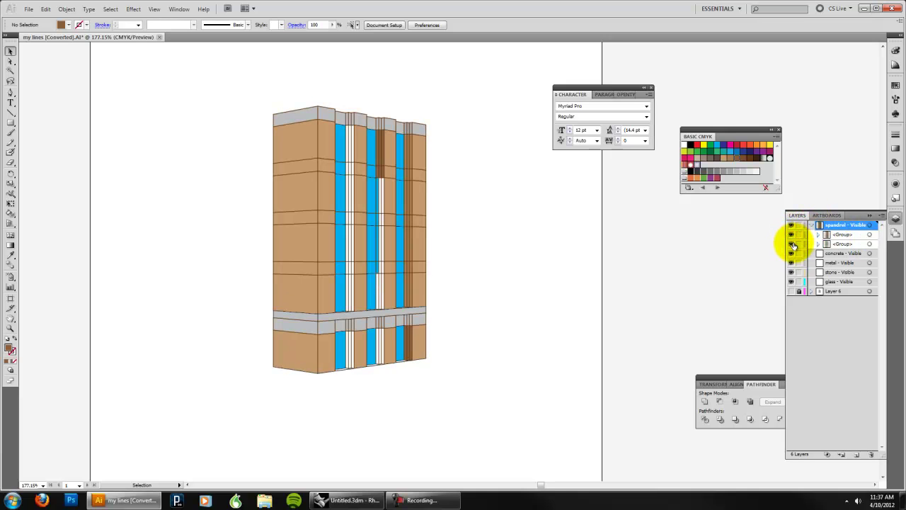
left_click(792, 244)
left_click(791, 243)
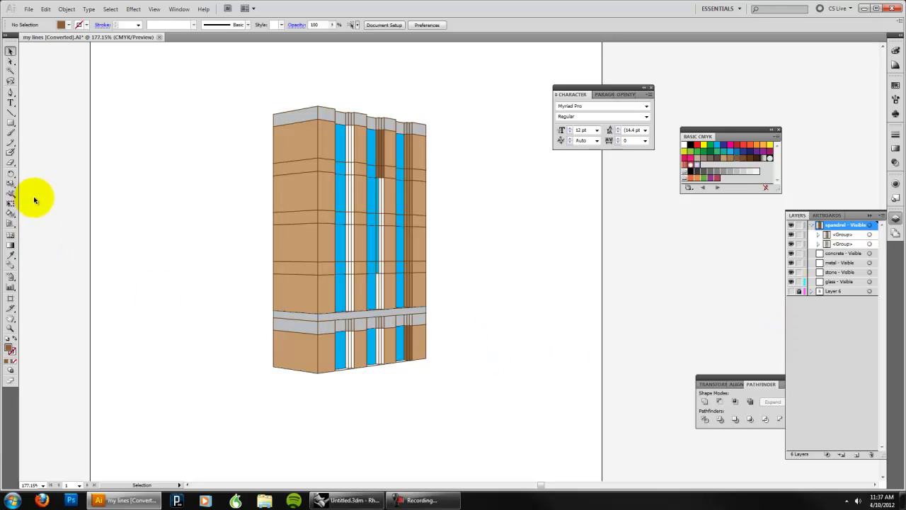
left_click(14, 215)
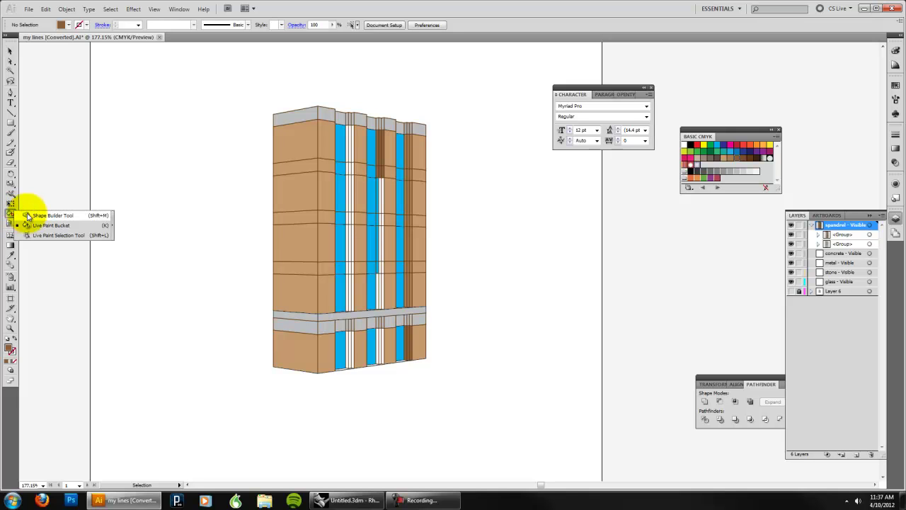
left_click(63, 228)
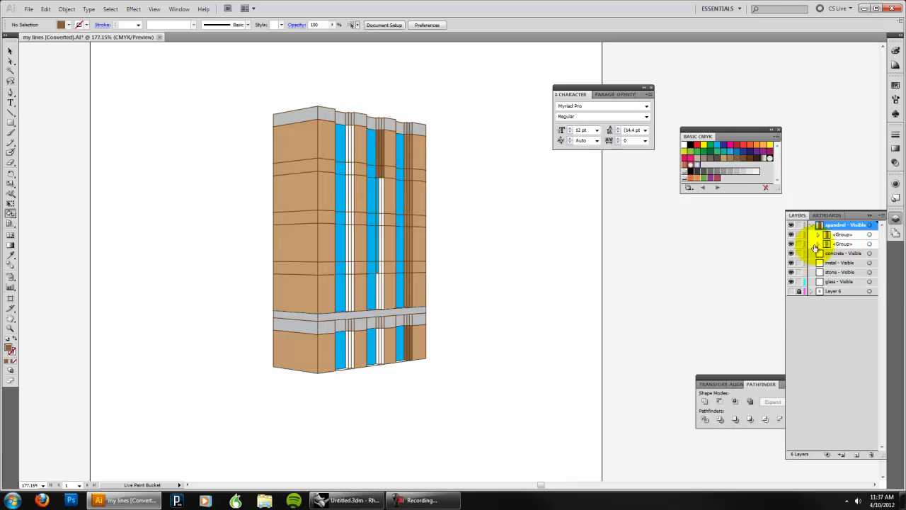
mouse_move(792, 277)
left_mouse_down()
mouse_move(789, 243)
mouse_move(792, 282)
left_mouse_up()
Select the group of painted fills in the spandrel layer, ungroup it into separate paths, and deselect them.
left_click(9, 51)
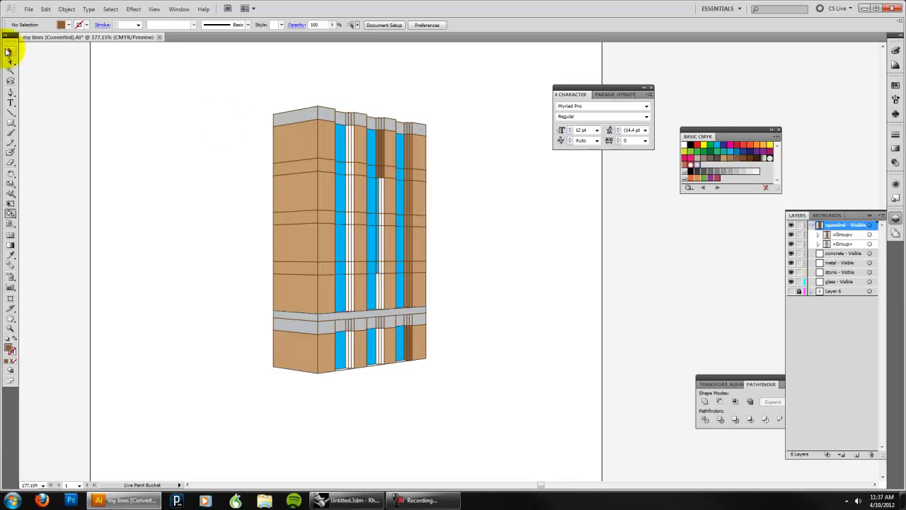
left_click(340, 135)
right_click(383, 144)
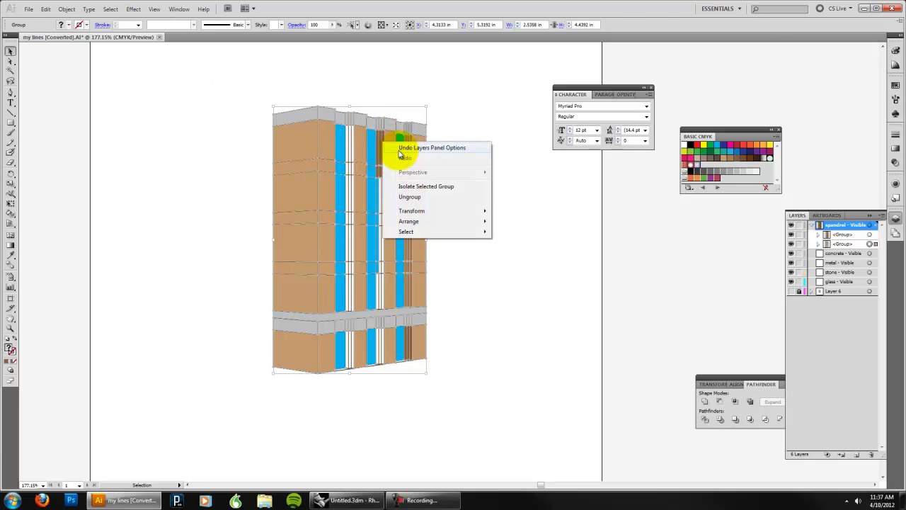
left_click(430, 195)
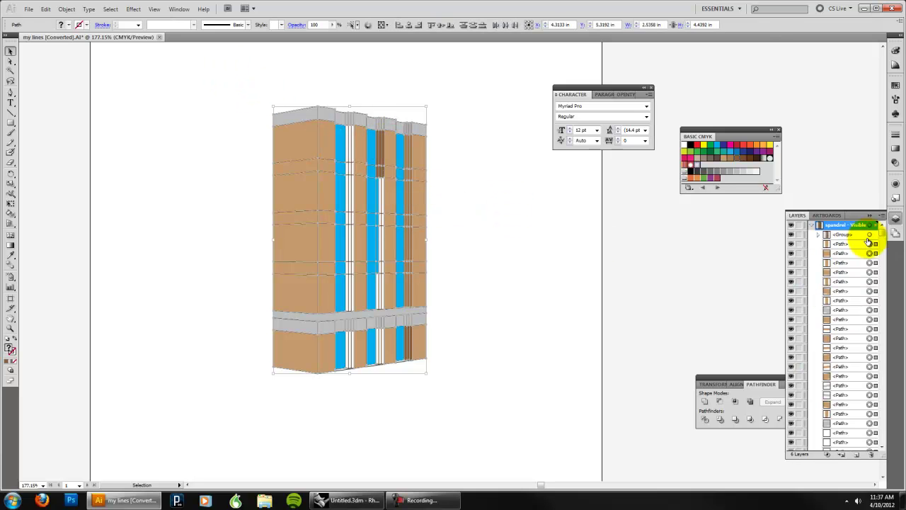
left_click(543, 298)
Select one blue window face in the middle bay and extend the selection to all objects with the same fill and stroke.
left_click(364, 189)
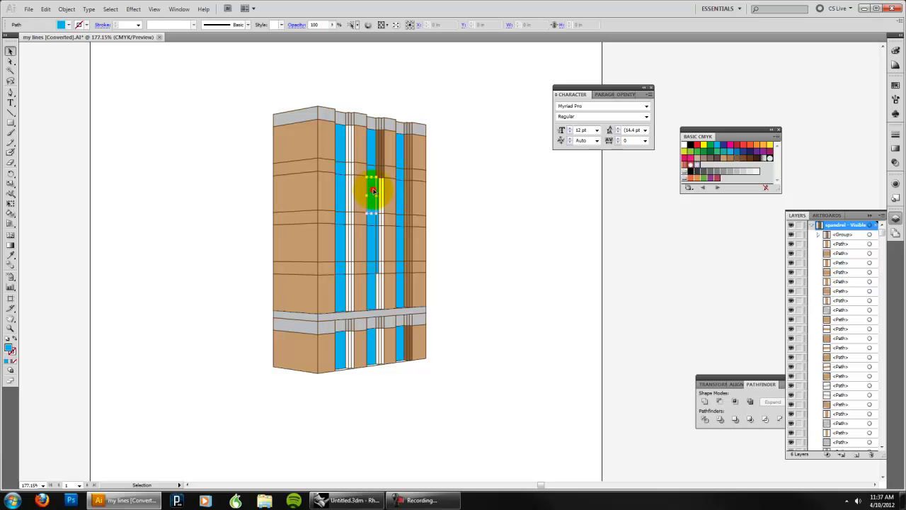
left_click(111, 8)
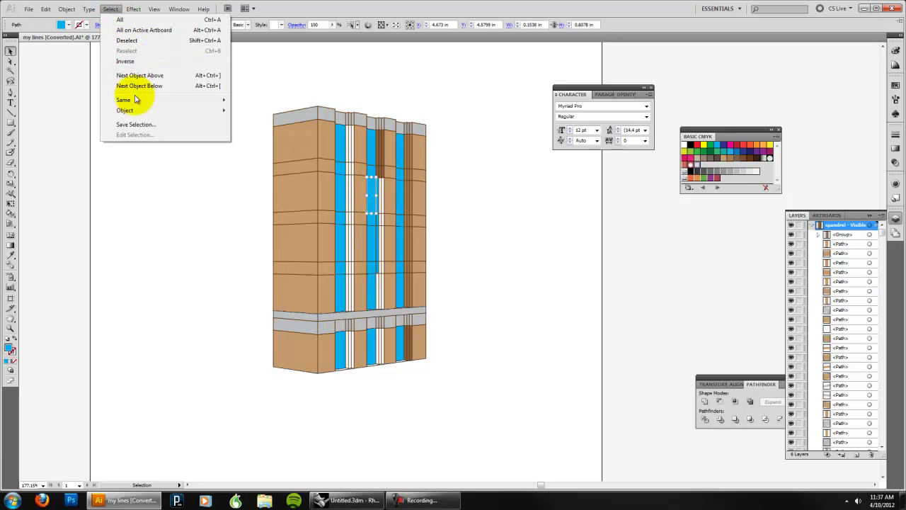
mouse_move(131, 100)
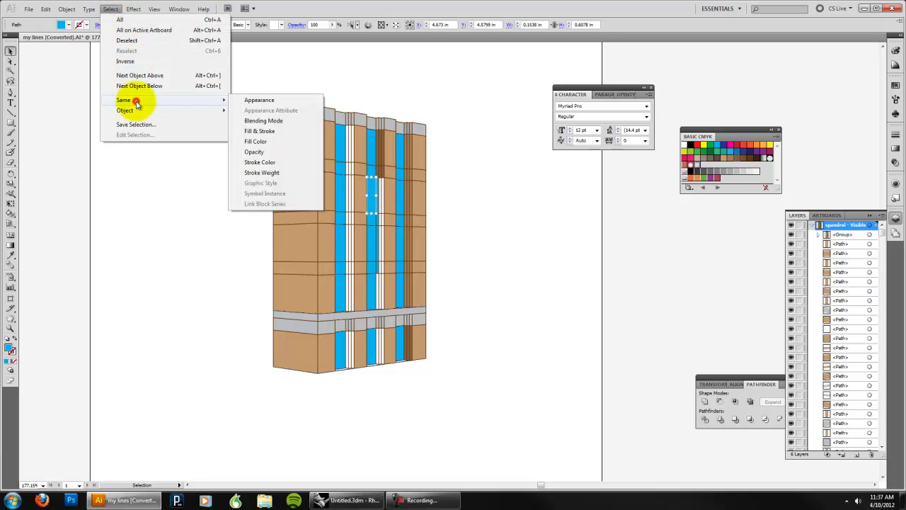
left_click(288, 133)
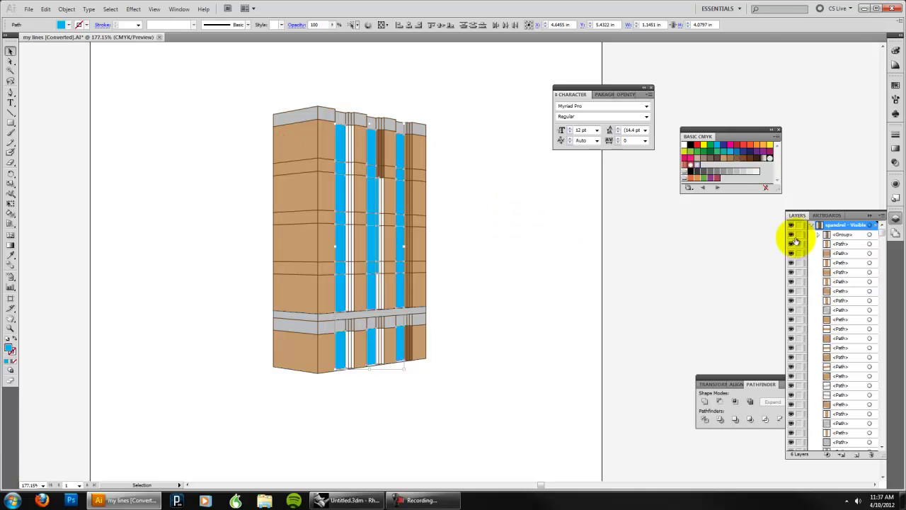
Collapse the spandrel layer, make the glass layer current, and send the selected blue faces to it.
left_click(811, 224)
left_click(839, 262)
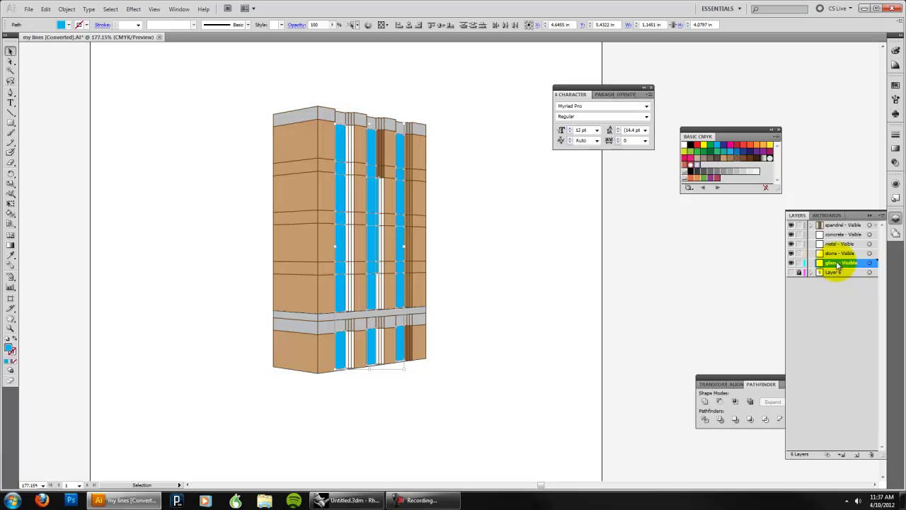
left_click(111, 9)
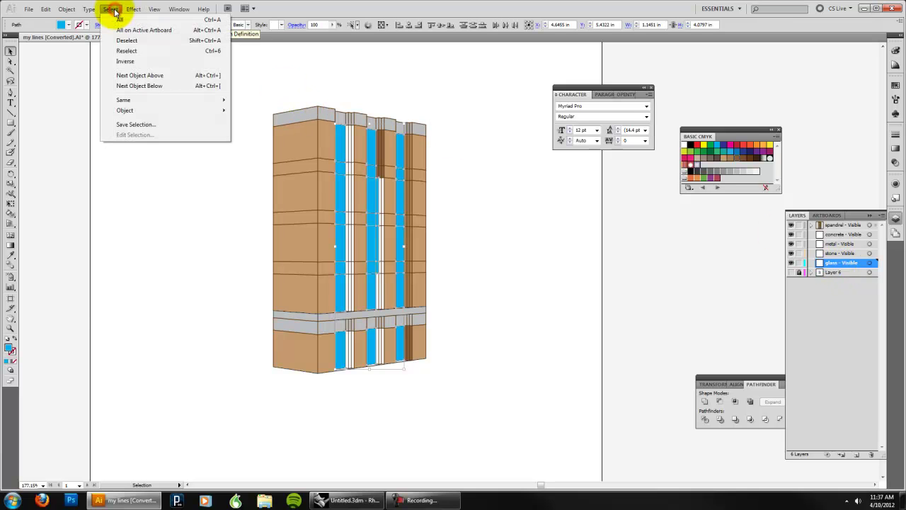
mouse_move(77, 22)
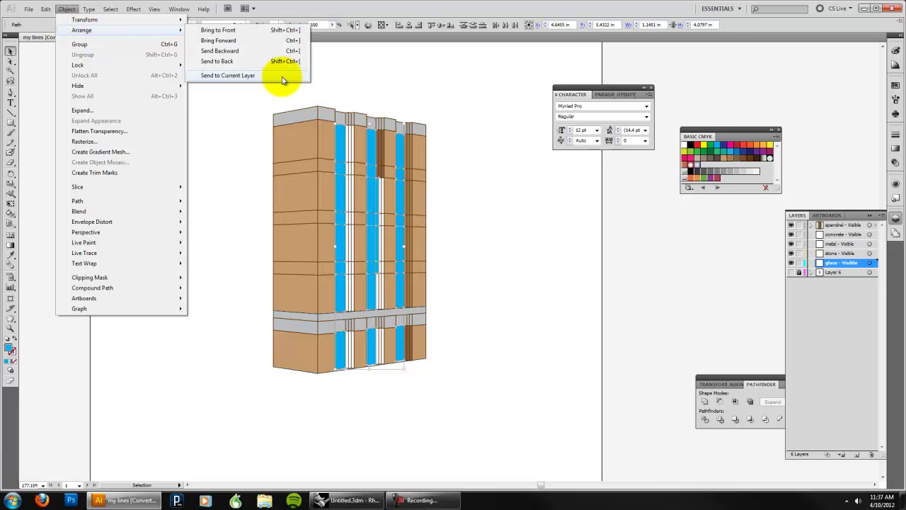
left_click(282, 76)
Toggle the glass layer's visibility off and on to check which faces it holds, leaving it visible.
left_click(792, 263)
left_click(792, 263)
left_click(791, 264)
left_click(791, 263)
left_click(792, 264)
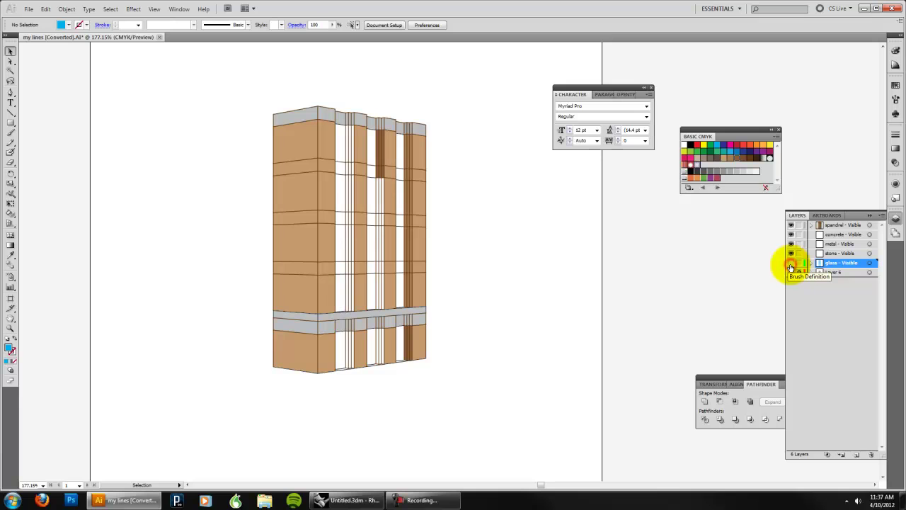
left_click(791, 264)
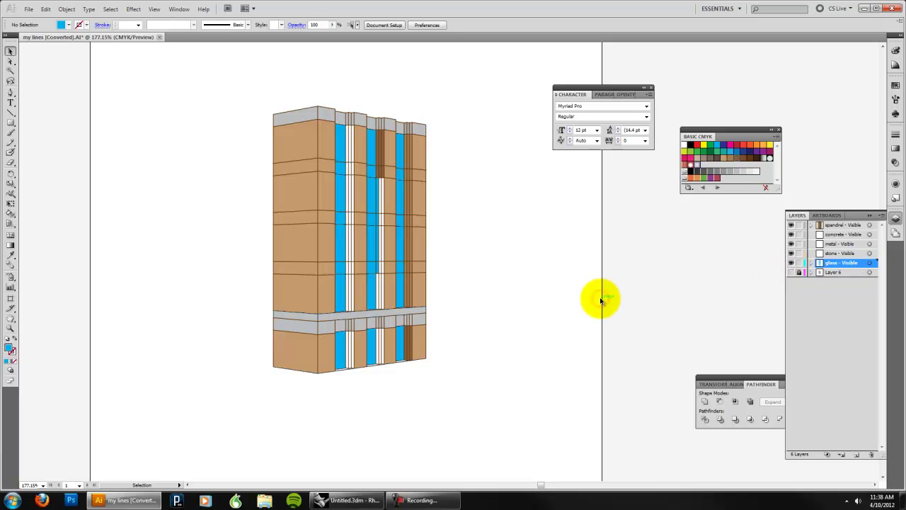